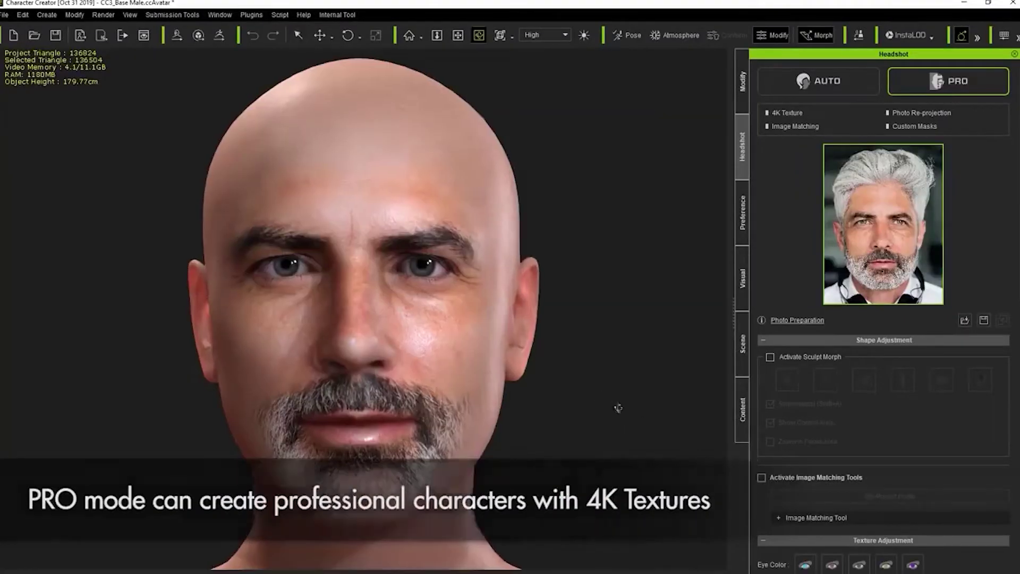
Turn on image matching and fade the reference photo overlay to opacity 22.
{"action": "left_click", "coordinate": [761, 478]}
{"action": "scroll", "coordinate": [765, 496], "scroll_direction": "down", "scroll_amount": 3}
{"action": "left_click", "coordinate": [779, 421]}
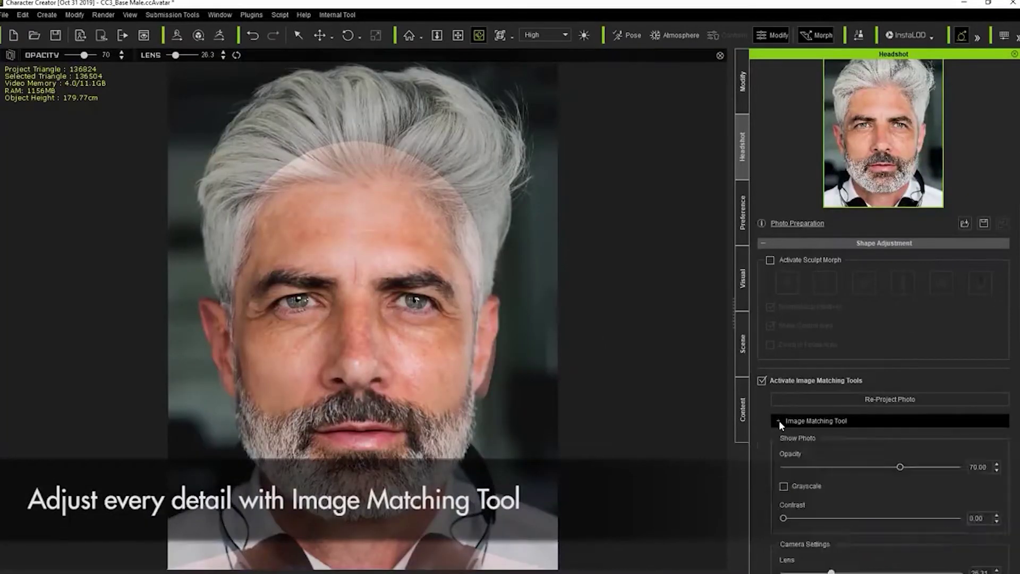
{"action": "left_click_drag", "start_coordinate": [903, 337], "coordinate": [810, 338]}
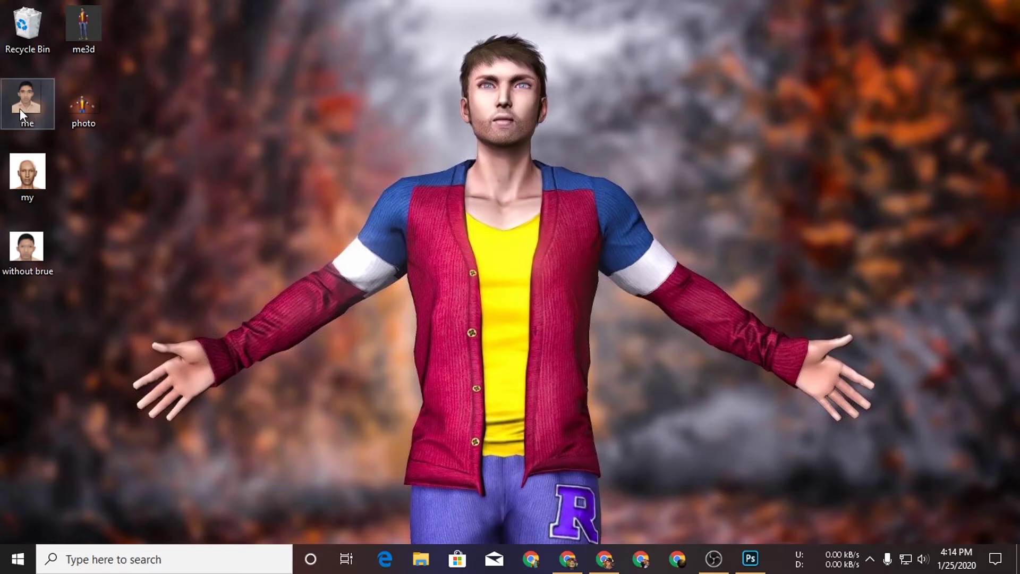
Open me.png, zoom in to about 323% on the face, and add an empty layer.
{"action": "double_click", "coordinate": [20, 108]}
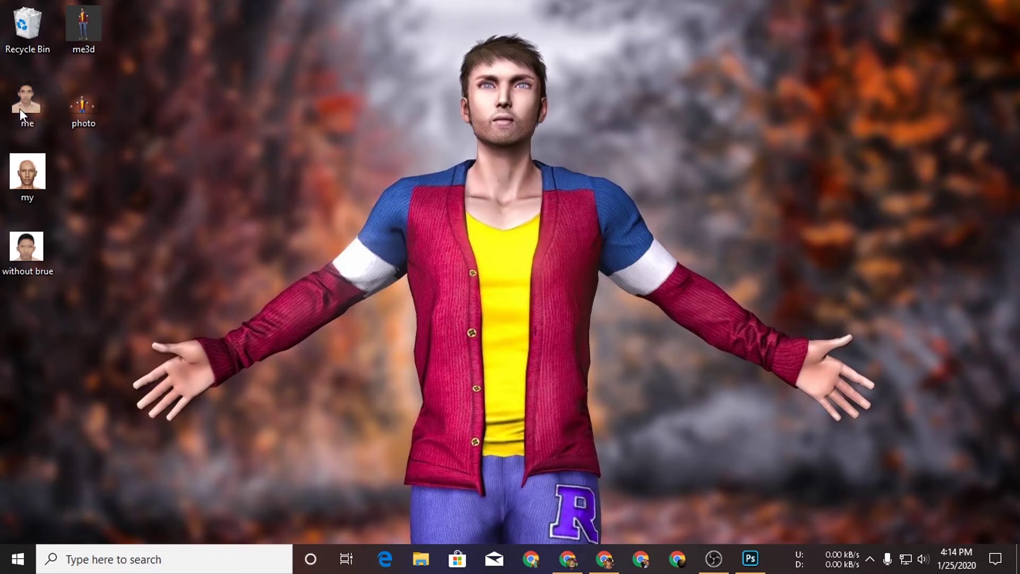
{"action": "left_click", "coordinate": [993, 10]}
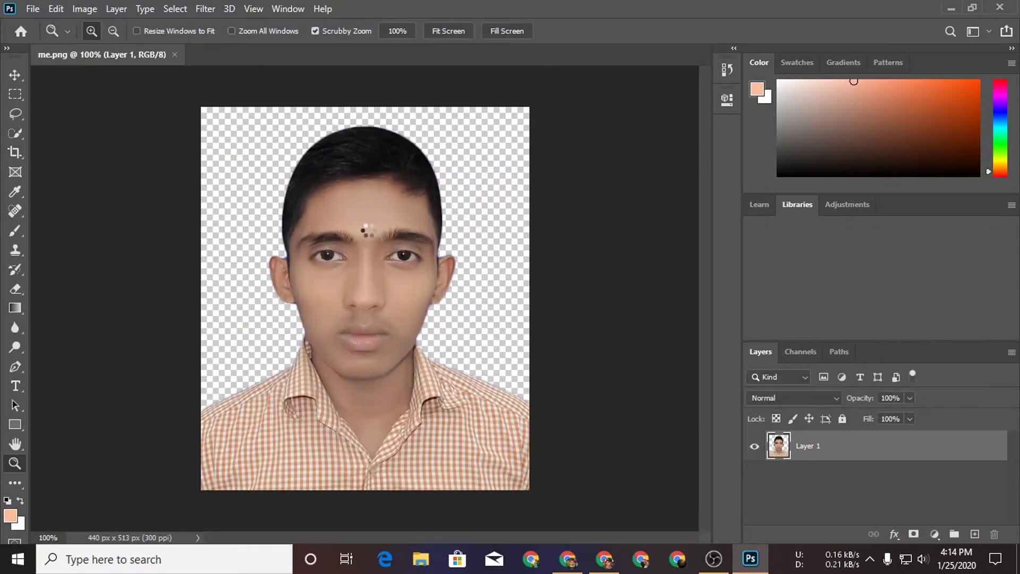
{"action": "right_click", "coordinate": [369, 231]}
{"action": "left_click", "coordinate": [383, 236]}
{"action": "left_click_drag", "start_coordinate": [342, 234], "coordinate": [478, 234]}
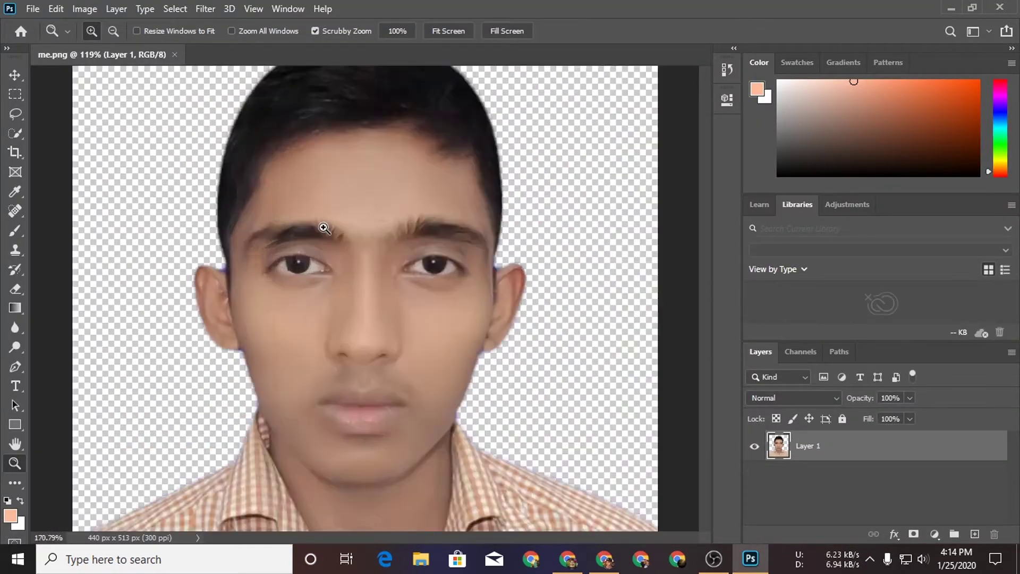
{"action": "left_click", "coordinate": [974, 533]}
Spot-heal both eyebrows on Layer 1, then select Layer 2 with the Brush tool.
{"action": "left_click", "coordinate": [15, 211]}
{"action": "key", "text": "alt+bracketleft"}
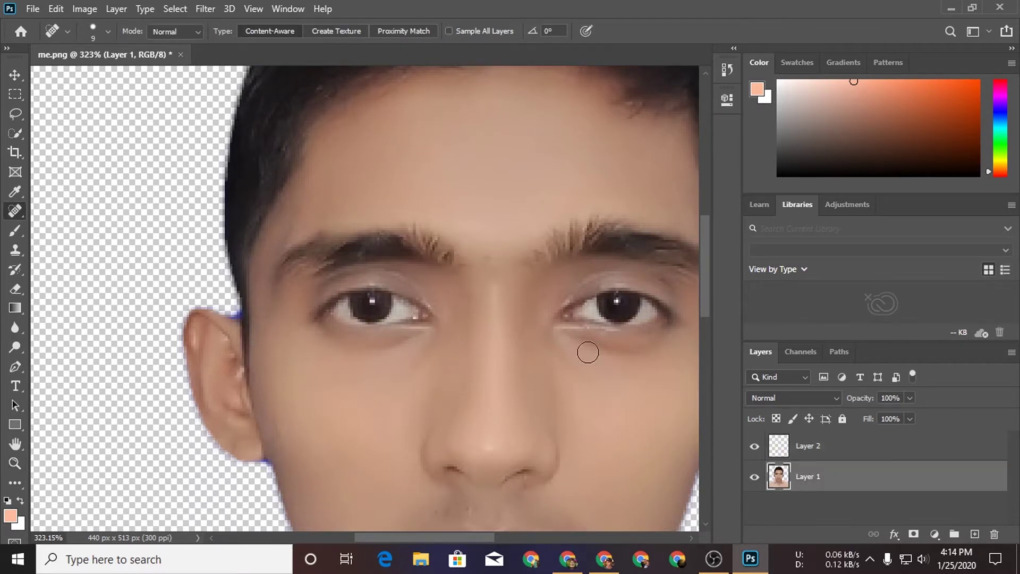
{"action": "left_click_drag", "start_coordinate": [284, 212], "coordinate": [274, 290]}
{"action": "key", "text": "bracketright"}
{"action": "key", "text": "bracketright"}
{"action": "key", "text": "bracketright"}
{"action": "mouse_move", "coordinate": [297, 229]}
{"action": "left_mouse_down"}
{"action": "mouse_move", "coordinate": [407, 246]}
{"action": "mouse_move", "coordinate": [447, 209]}
{"action": "mouse_move", "coordinate": [531, 229]}
{"action": "left_mouse_up"}
{"action": "scroll", "coordinate": [444, 216], "scroll_direction": "right", "scroll_amount": 3}
{"action": "key", "text": "bracketleft"}
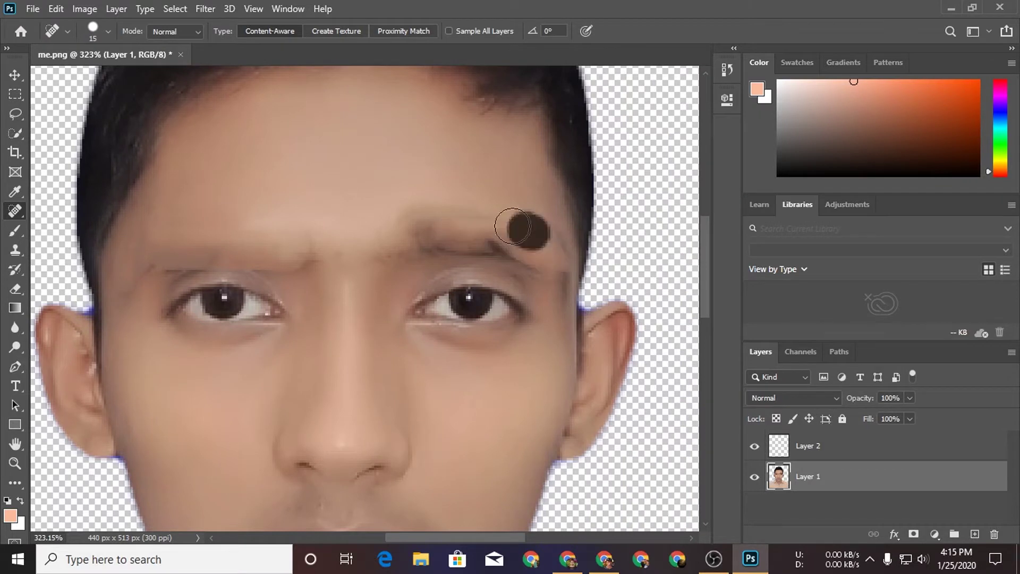
{"action": "mouse_move", "coordinate": [569, 285]}
{"action": "left_mouse_down"}
{"action": "mouse_move", "coordinate": [571, 249]}
{"action": "mouse_move", "coordinate": [443, 246]}
{"action": "left_mouse_up"}
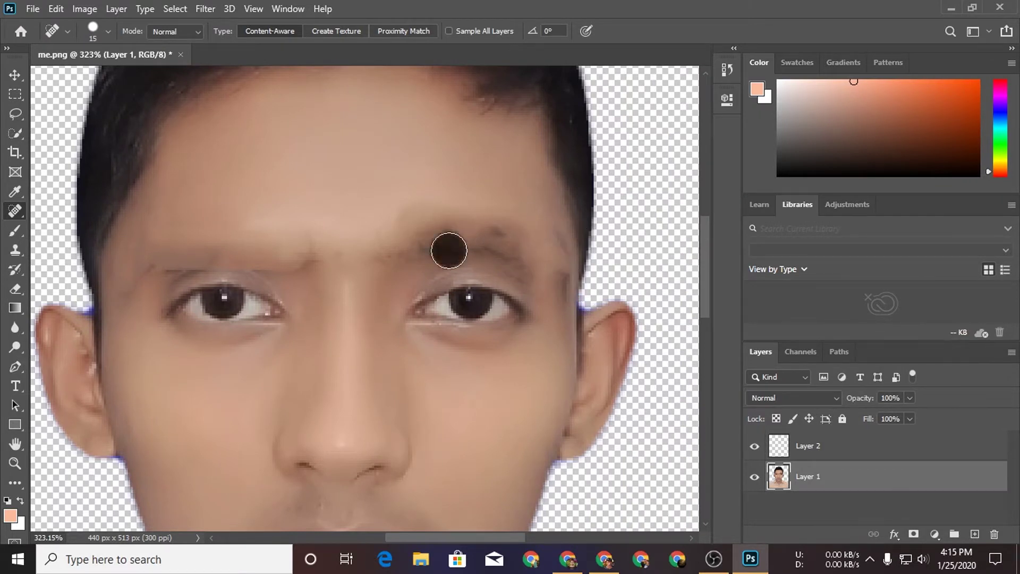
{"action": "key", "text": "alt+bracketright"}
{"action": "key", "text": "b"}
{"action": "left_click", "coordinate": [287, 202], "text": "alt"}
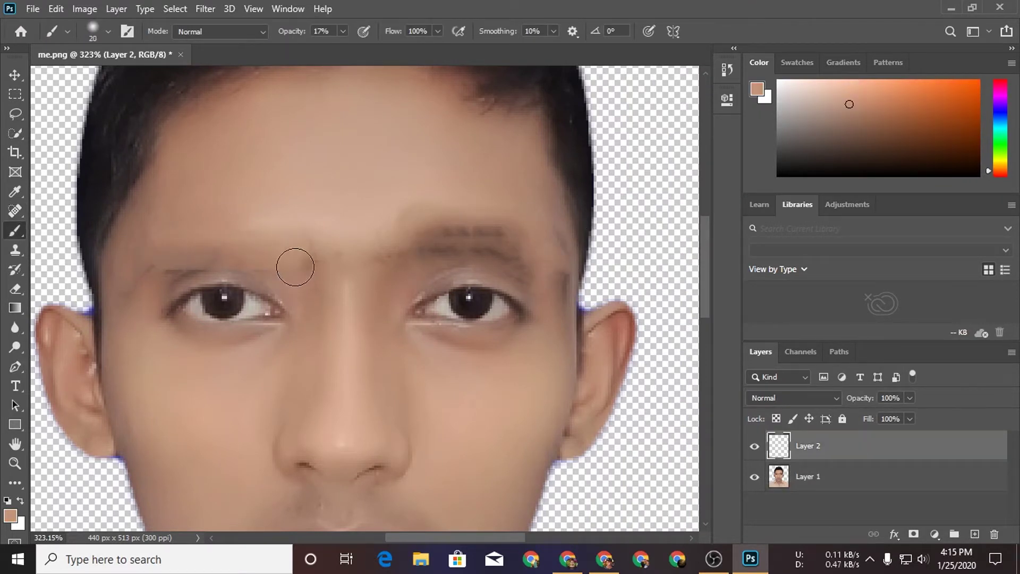
Paint sampled skin tones over the right and left eyebrow lines on Layer 2.
{"action": "mouse_move", "coordinate": [428, 229]}
{"action": "left_mouse_down"}
{"action": "mouse_move", "coordinate": [524, 250]}
{"action": "mouse_move", "coordinate": [428, 282]}
{"action": "mouse_move", "coordinate": [522, 262]}
{"action": "mouse_move", "coordinate": [468, 228]}
{"action": "left_mouse_up"}
{"action": "left_click", "coordinate": [449, 170], "text": "alt"}
{"action": "key", "text": "bracketleft"}
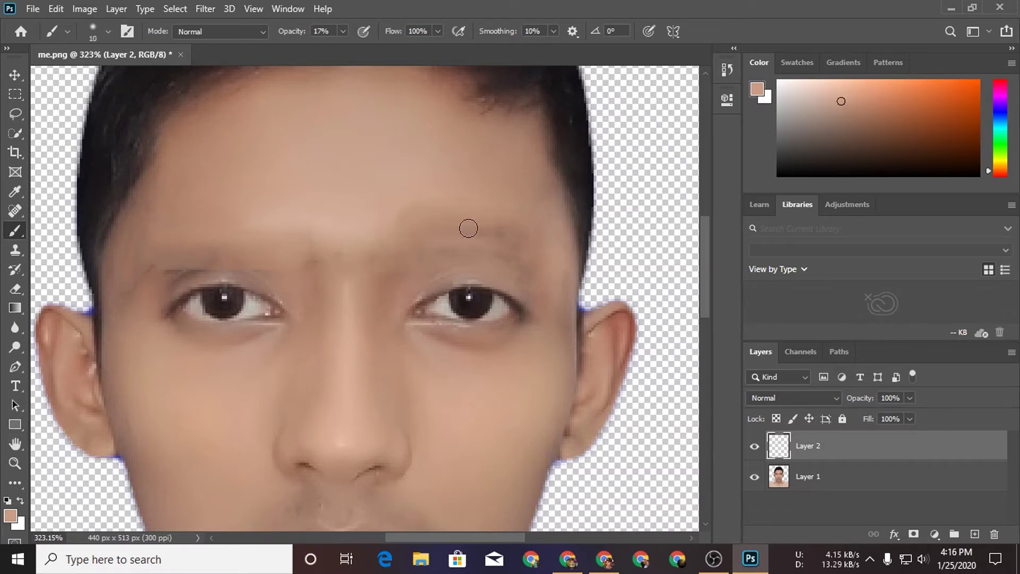
{"action": "mouse_move", "coordinate": [276, 274]}
{"action": "left_mouse_down"}
{"action": "mouse_move", "coordinate": [129, 285]}
{"action": "mouse_move", "coordinate": [183, 280]}
{"action": "left_mouse_up"}
{"action": "left_click", "coordinate": [128, 280], "text": "alt"}
{"action": "left_click", "coordinate": [171, 262], "text": "alt"}
Smooth the skin beside the mouth with a 17% opacity brush, then zoom out to fit the photo.
{"action": "key", "text": "bracketright"}
{"action": "left_click", "coordinate": [483, 228], "text": "alt"}
{"action": "scroll", "coordinate": [461, 376], "scroll_direction": "down", "scroll_amount": 3}
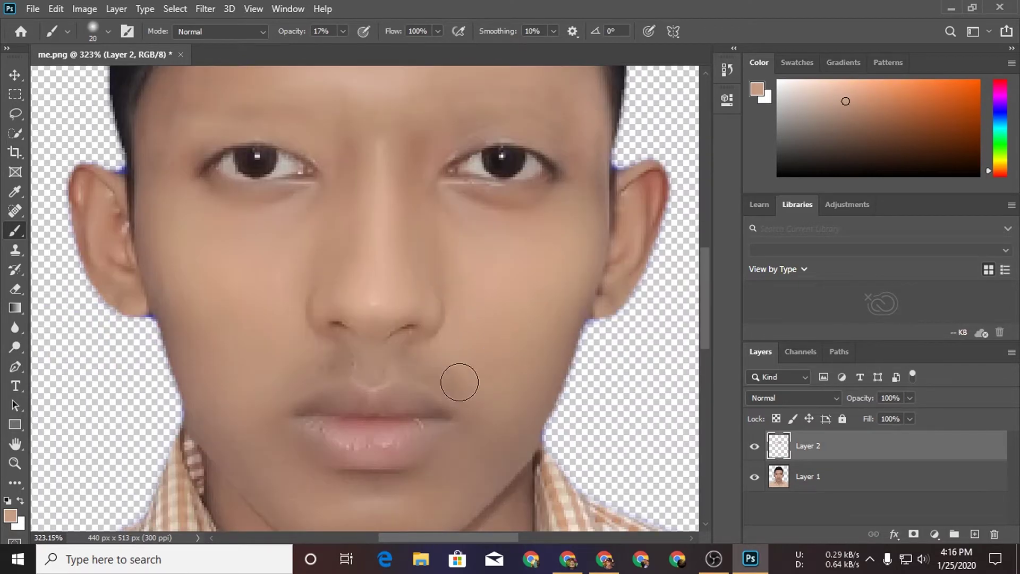
{"action": "left_click_drag", "start_coordinate": [358, 360], "coordinate": [335, 319]}
{"action": "scroll", "coordinate": [205, 150], "scroll_direction": "down", "scroll_amount": 1}
{"action": "scroll", "coordinate": [228, 133], "scroll_direction": "up", "scroll_amount": 2}
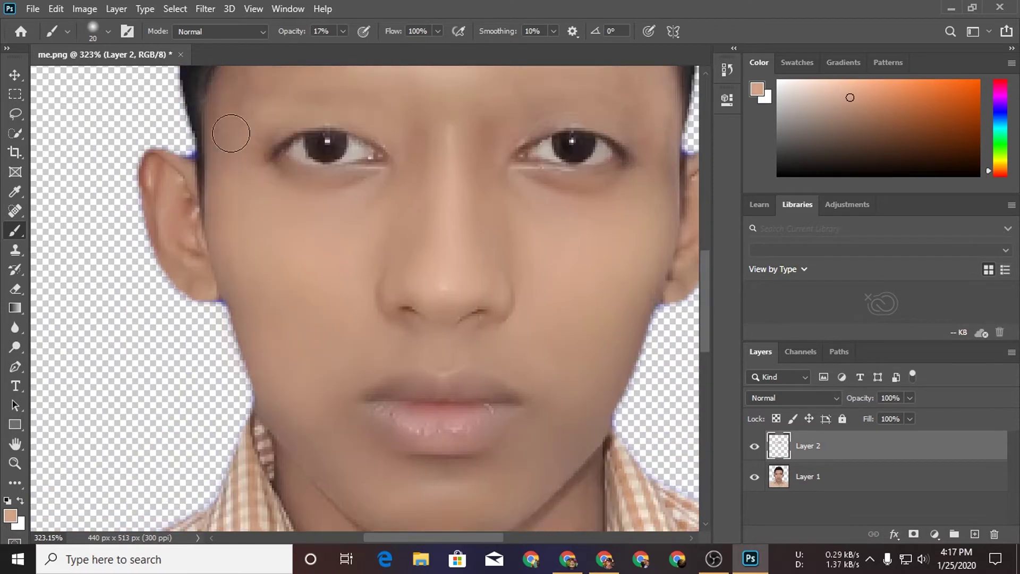
{"action": "scroll", "coordinate": [251, 285], "scroll_direction": "down", "scroll_amount": 3}
{"action": "scroll", "coordinate": [355, 341], "scroll_direction": "up", "scroll_amount": 1}
{"action": "scroll", "coordinate": [355, 341], "scroll_direction": "up", "scroll_amount": 3}
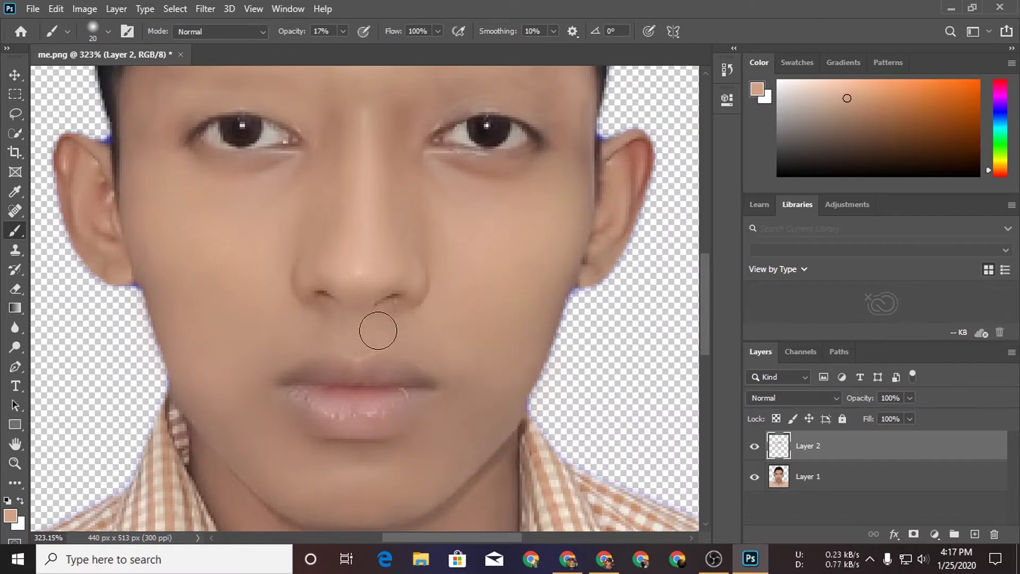
{"action": "left_click_drag", "start_coordinate": [445, 238], "coordinate": [451, 381]}
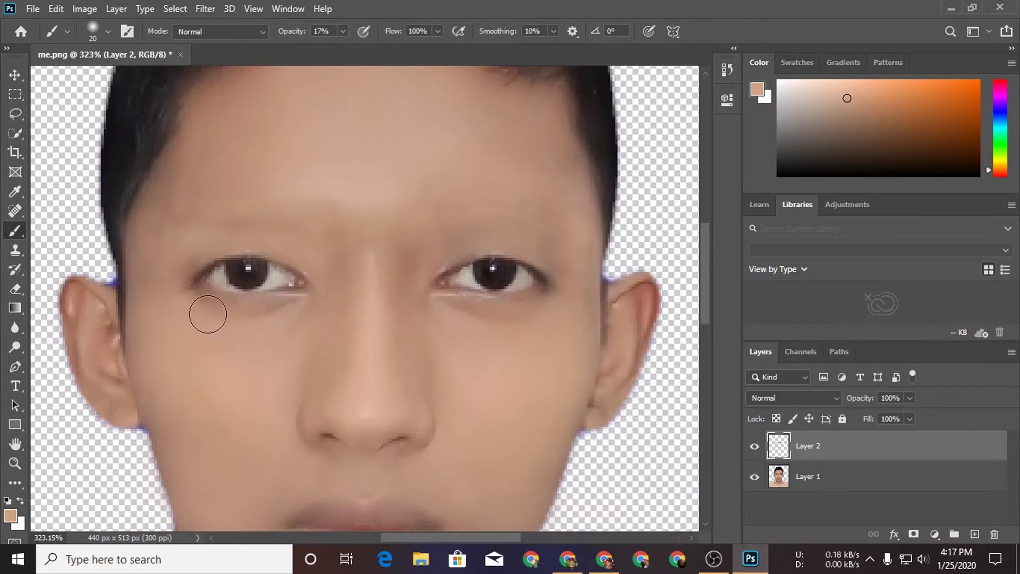
{"action": "key", "text": "z"}
{"action": "key", "text": "ctrl+0"}
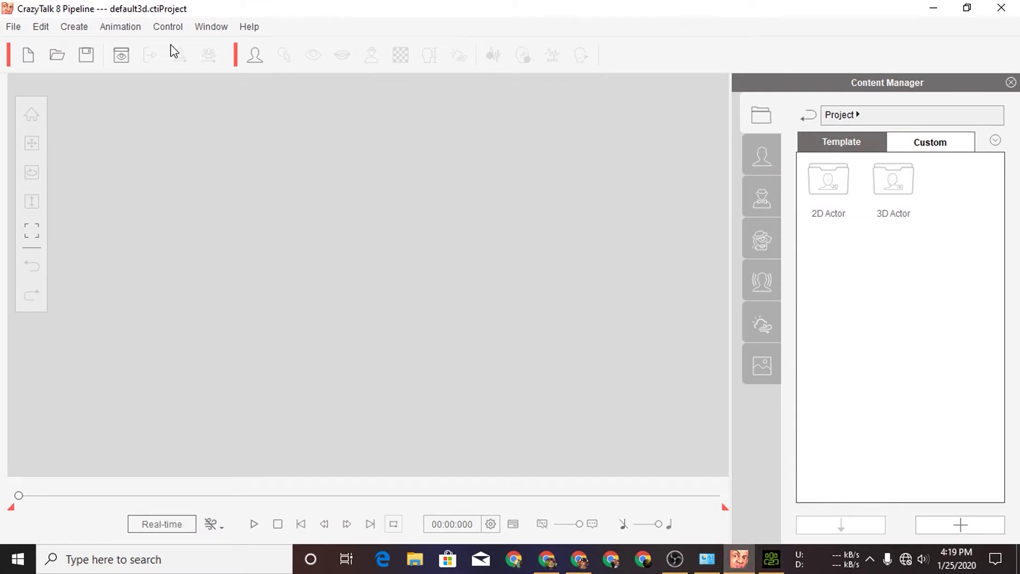
Create a new 3D actor using the 'without brue' Desktop photo as its front image.
{"action": "left_click", "coordinate": [246, 62]}
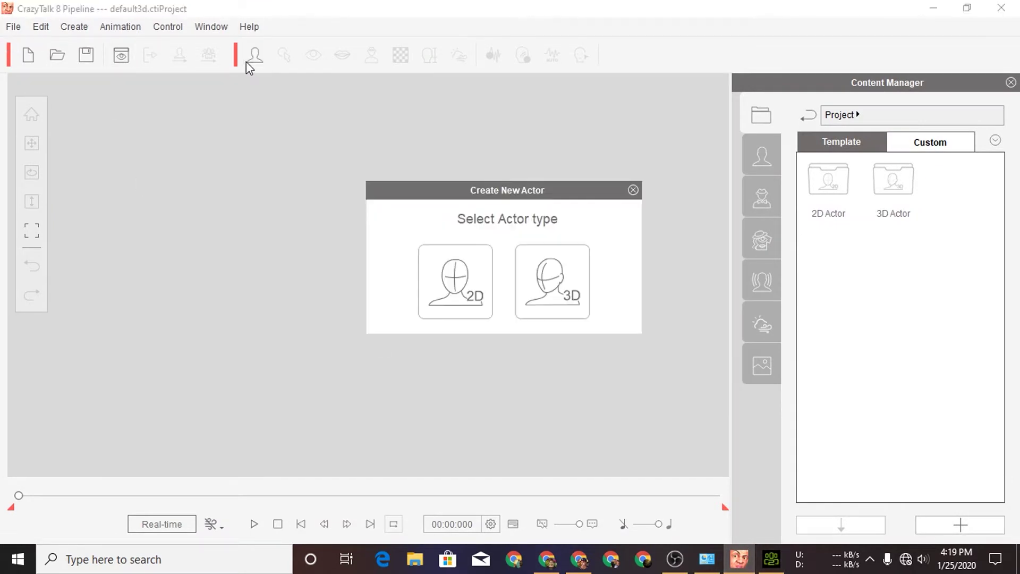
{"action": "left_click", "coordinate": [565, 296]}
{"action": "left_click", "coordinate": [521, 299]}
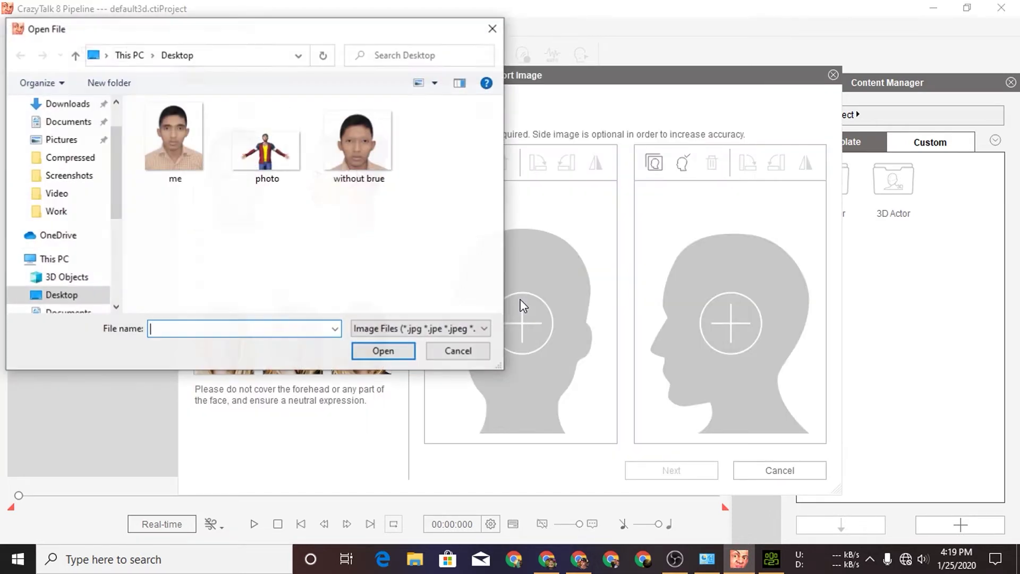
{"action": "double_click", "coordinate": [353, 128]}
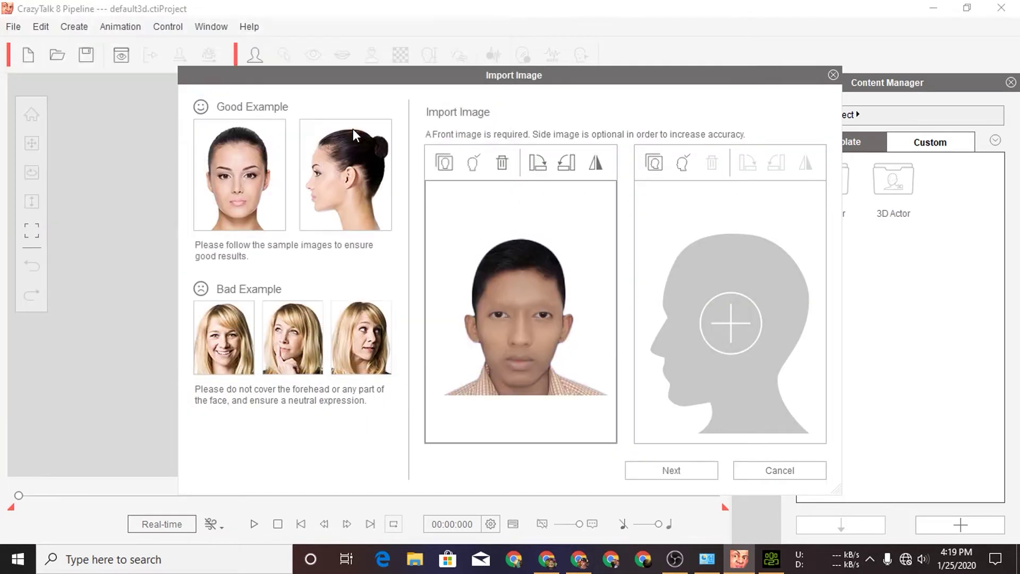
{"action": "left_click", "coordinate": [683, 472]}
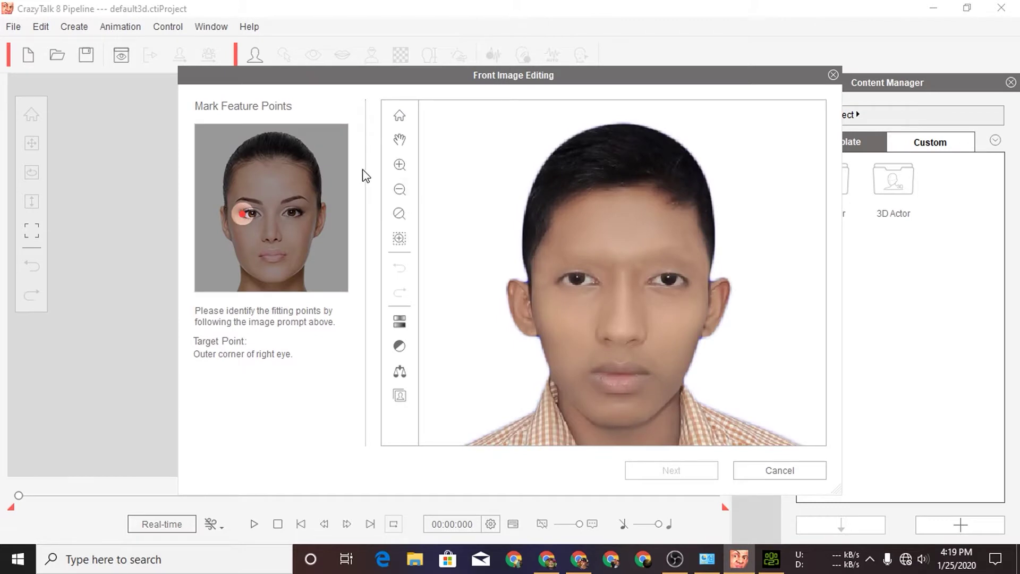
Mark the four eye corners, the nose tip and three mouth points on the photo.
{"action": "left_click", "coordinate": [557, 280]}
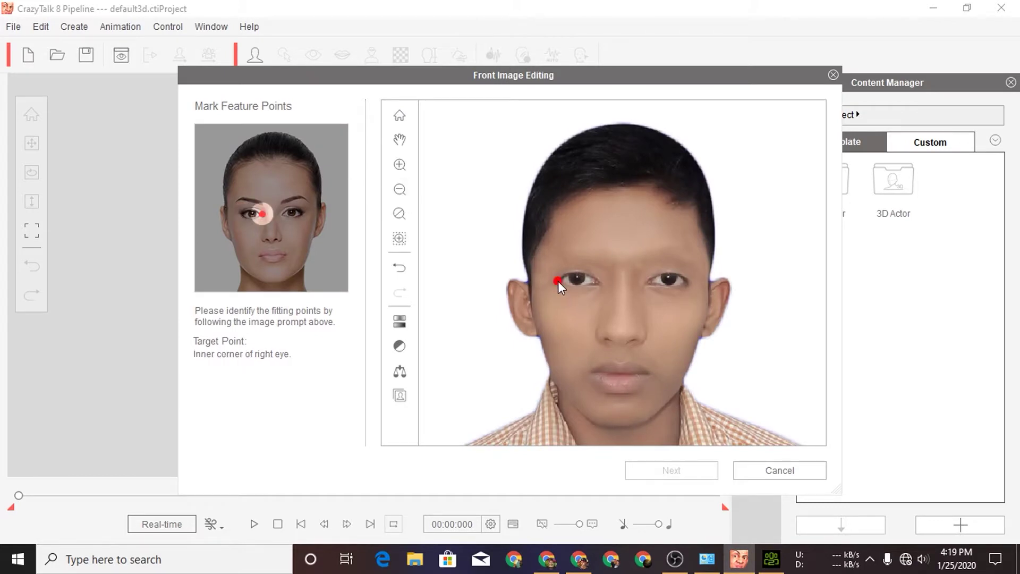
{"action": "left_click", "coordinate": [596, 281]}
{"action": "left_click", "coordinate": [647, 281]}
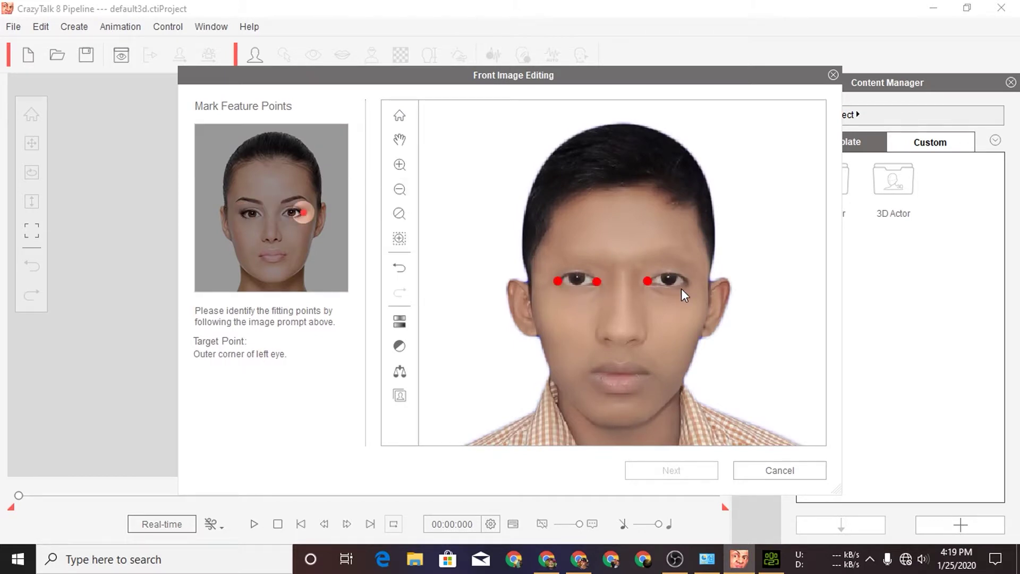
{"action": "left_click", "coordinate": [687, 281]}
{"action": "left_click", "coordinate": [621, 336]}
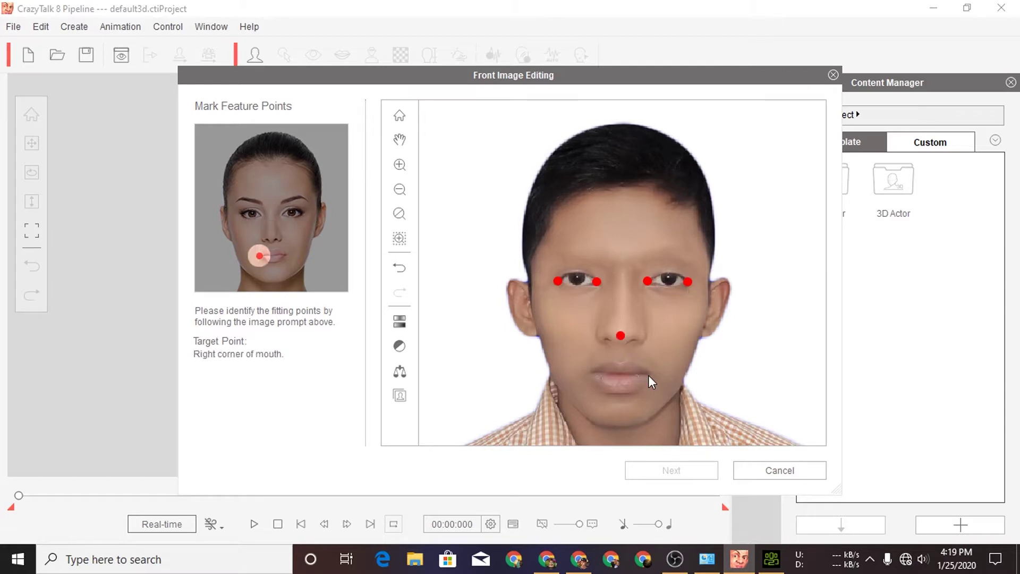
{"action": "left_click", "coordinate": [590, 371]}
{"action": "left_click", "coordinate": [620, 374]}
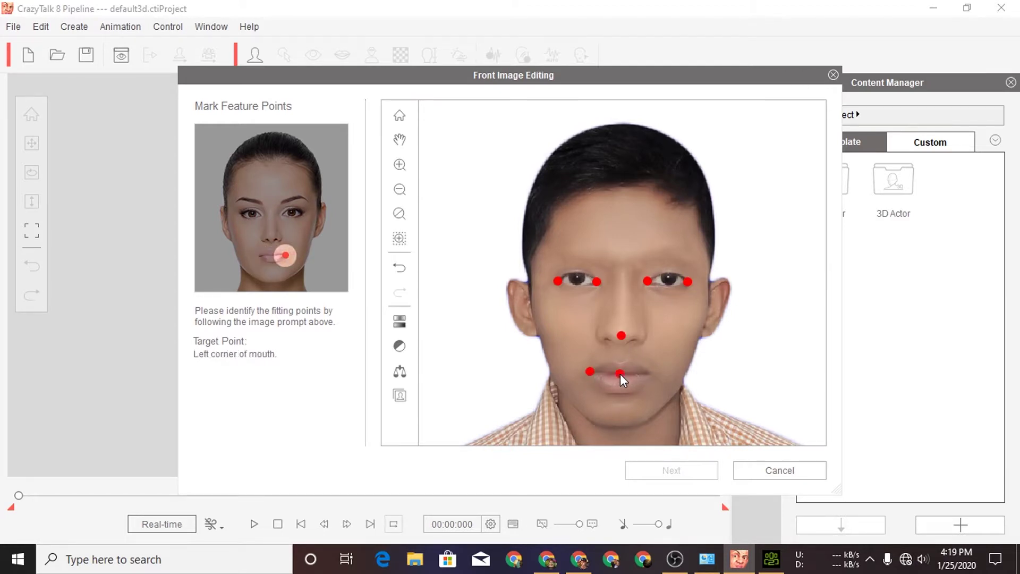
{"action": "left_click", "coordinate": [648, 374]}
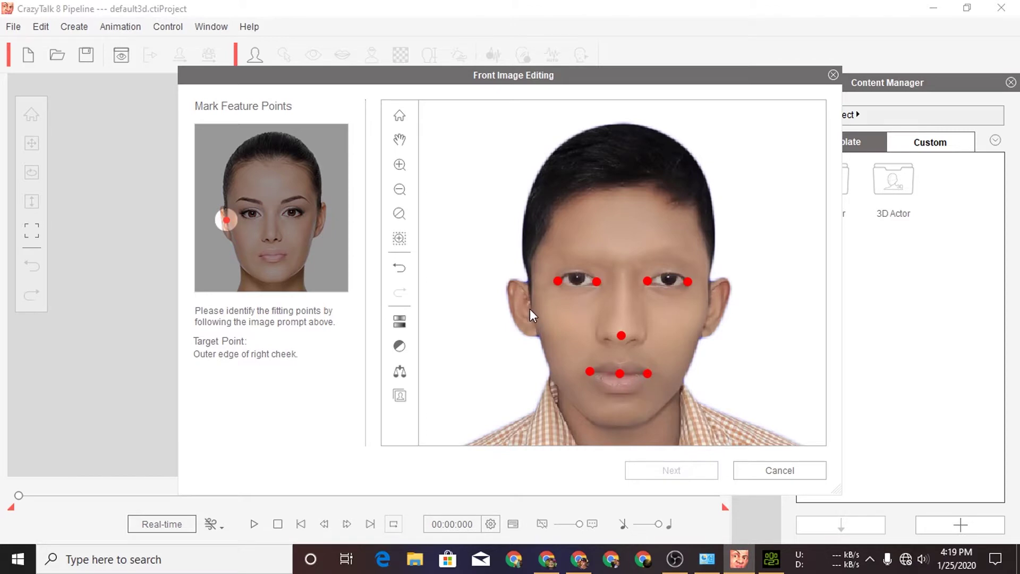
Mark both cheek edges, both jaw edges, the chin and the top of the skull.
{"action": "left_click", "coordinate": [530, 308]}
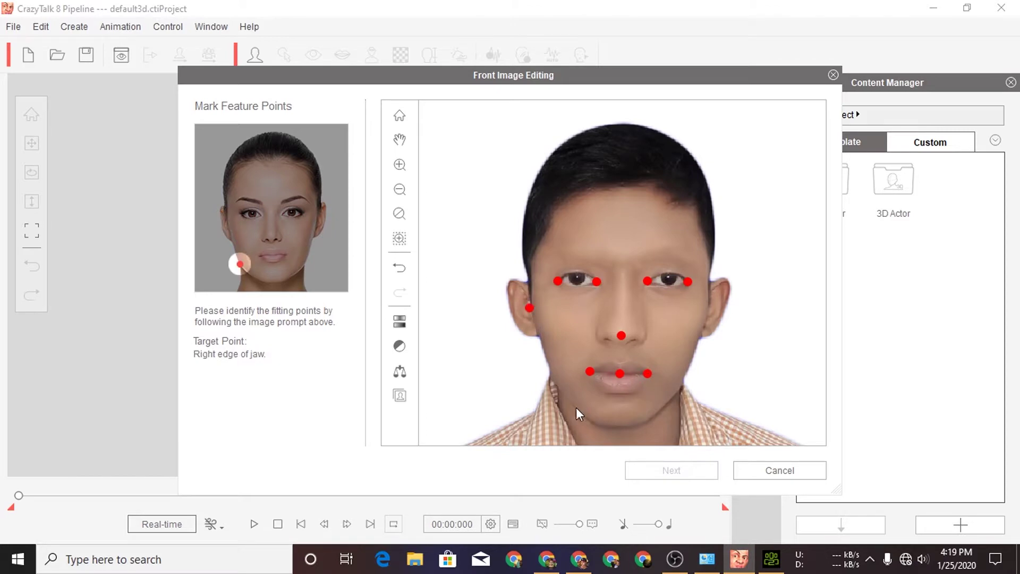
{"action": "left_click", "coordinate": [555, 383]}
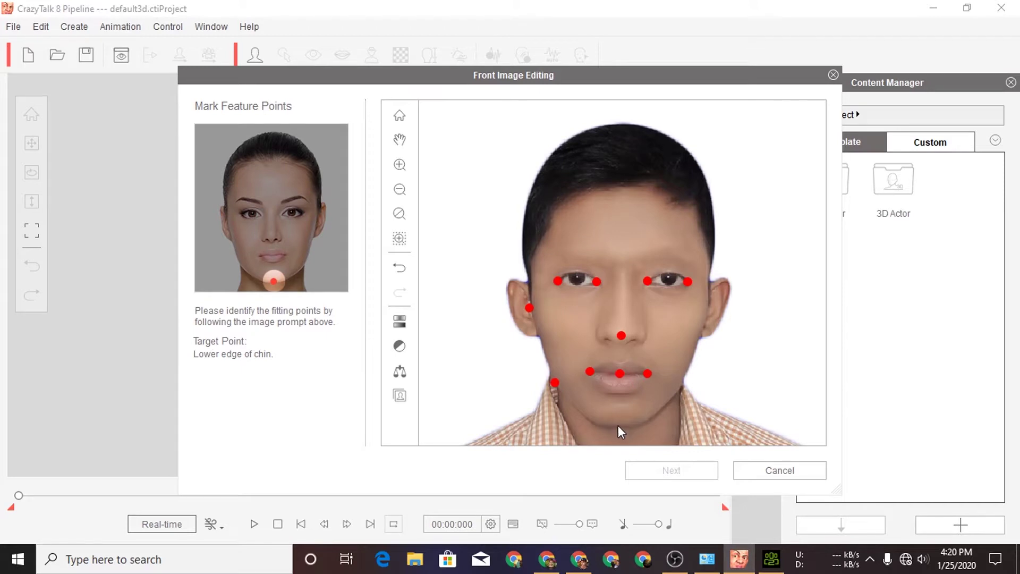
{"action": "left_click", "coordinate": [617, 425]}
{"action": "left_click", "coordinate": [680, 387]}
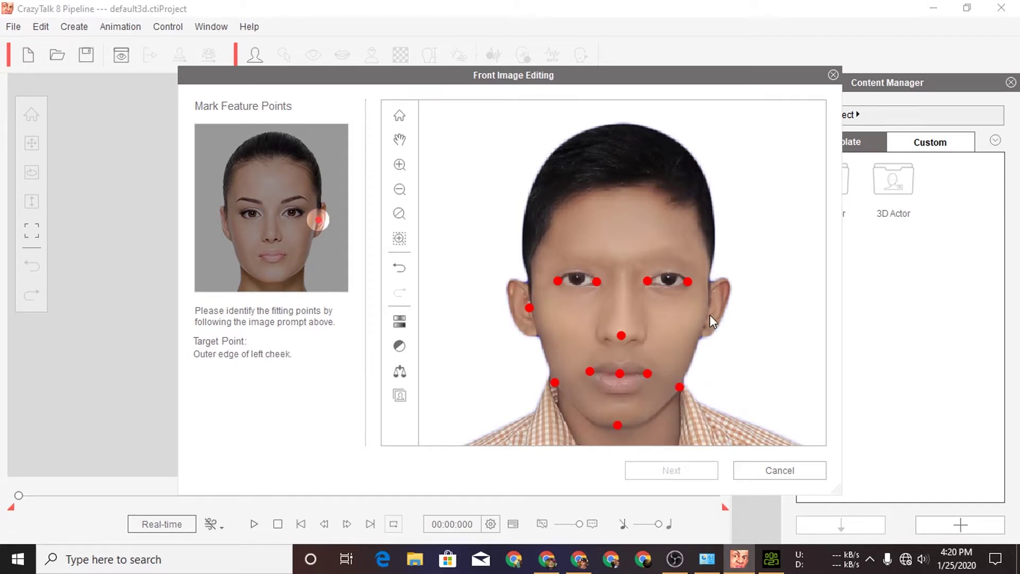
{"action": "left_click", "coordinate": [710, 304]}
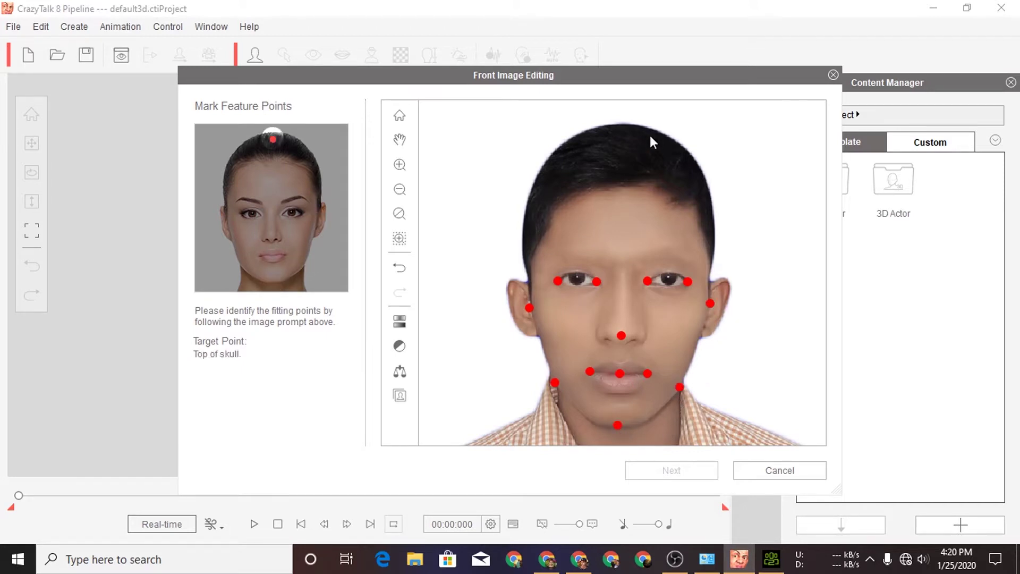
{"action": "left_click", "coordinate": [625, 160]}
Nudge the skull point and accept the Male Base face profile to start Front Fitting.
{"action": "left_click", "coordinate": [623, 158]}
{"action": "left_click", "coordinate": [664, 468]}
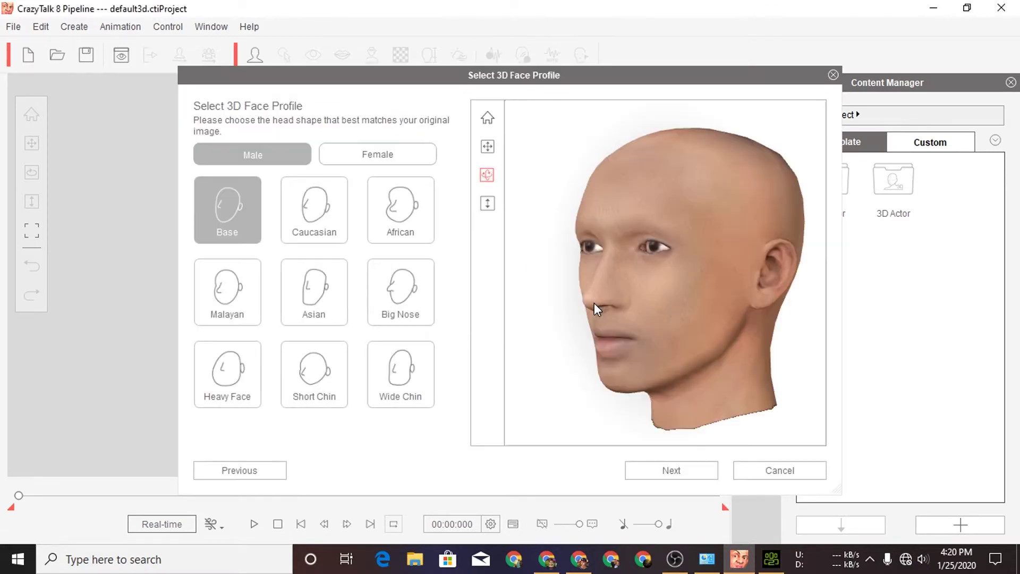
{"action": "left_click", "coordinate": [673, 471]}
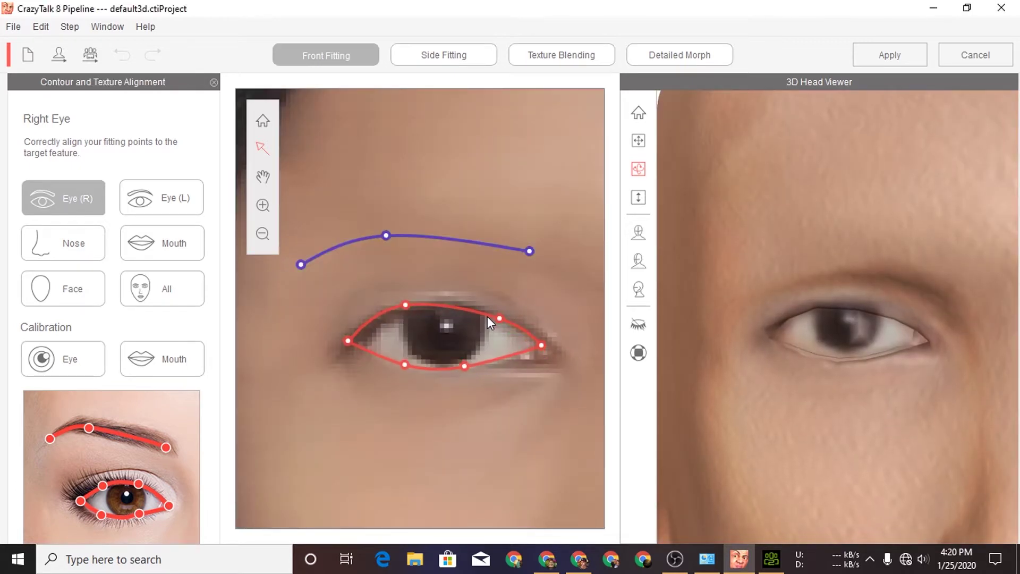
Align the right eye's contour, corner, eyelid and brow points to the photo.
{"action": "left_click_drag", "start_coordinate": [541, 345], "coordinate": [550, 355]}
{"action": "left_click_drag", "start_coordinate": [348, 341], "coordinate": [352, 349]}
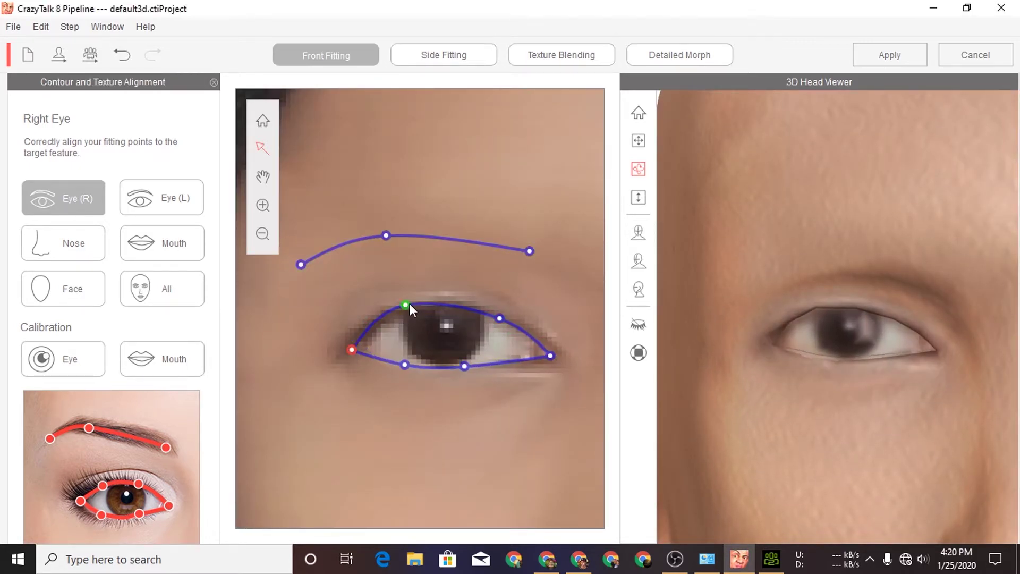
{"action": "left_click_drag", "start_coordinate": [410, 304], "coordinate": [413, 306]}
{"action": "left_click_drag", "start_coordinate": [302, 265], "coordinate": [299, 258]}
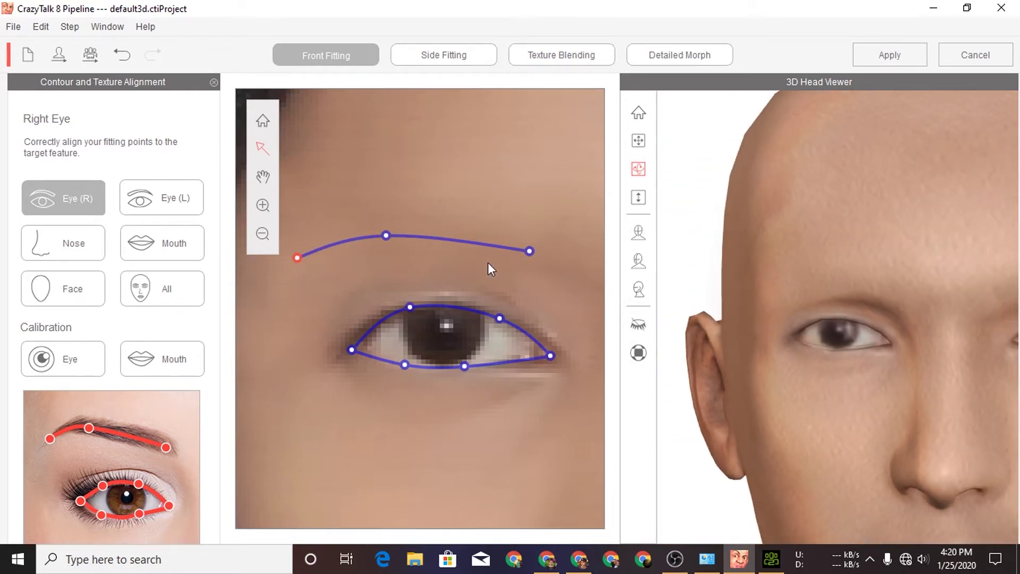
Align the left eye's inner corner, upper lid and outer corner points to the photo.
{"action": "left_click", "coordinate": [162, 198]}
{"action": "left_click_drag", "start_coordinate": [329, 343], "coordinate": [366, 317]}
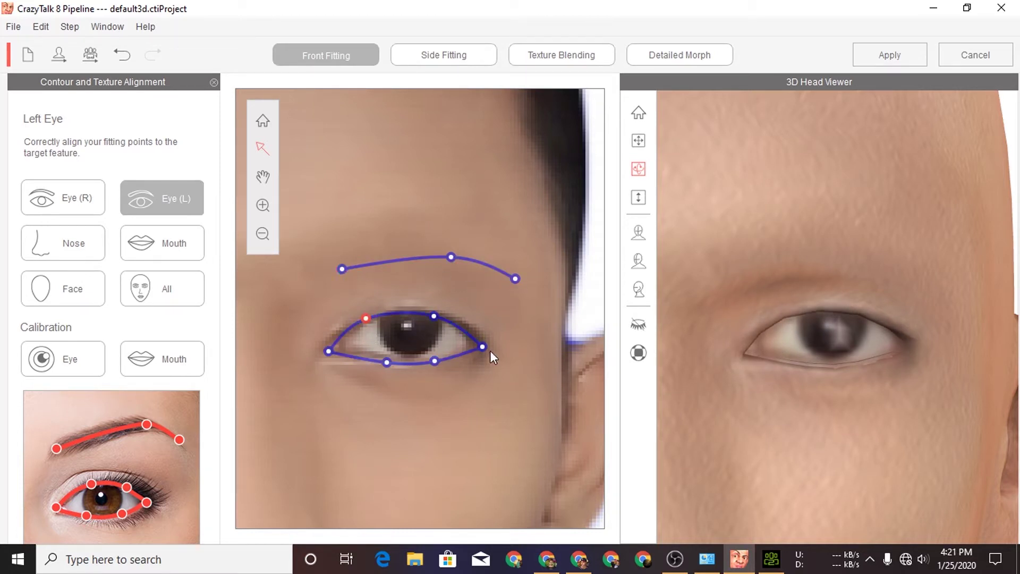
{"action": "left_click_drag", "start_coordinate": [491, 352], "coordinate": [482, 352]}
{"action": "left_click_drag", "start_coordinate": [914, 348], "coordinate": [836, 378]}
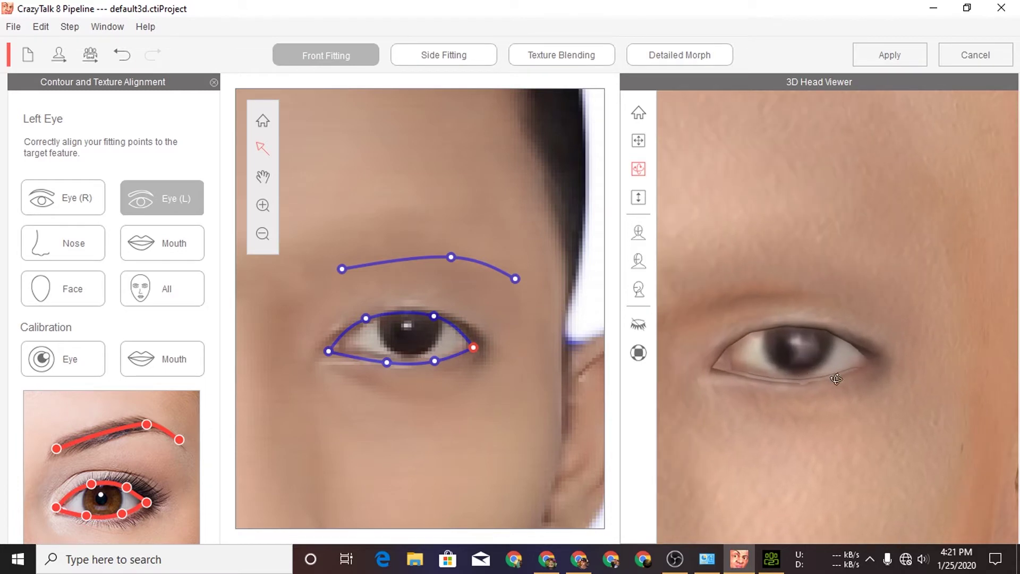
{"action": "left_click", "coordinate": [79, 244]}
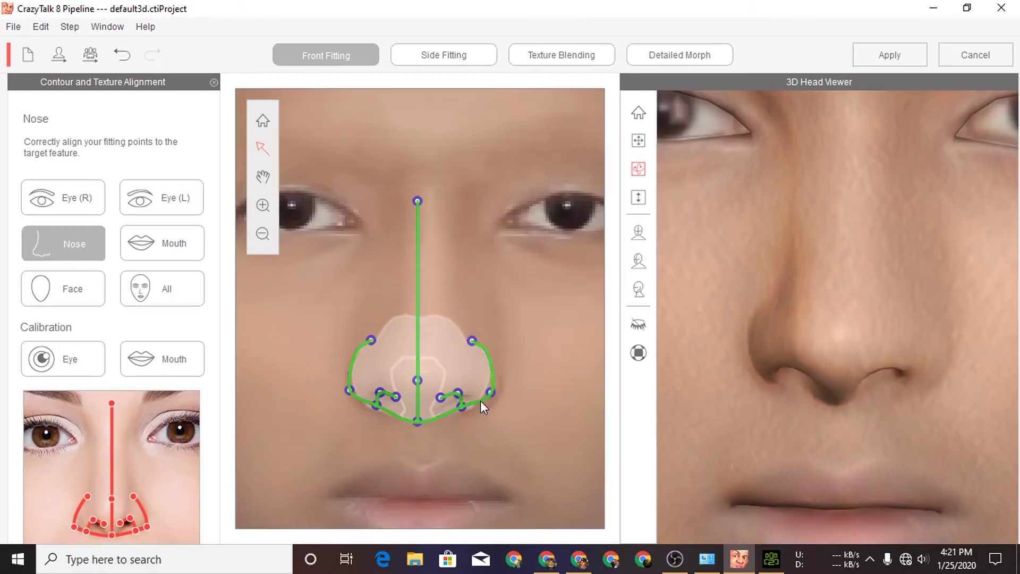
Lower the upper-lip centre and peak fitting points onto the photo's lip line.
{"action": "left_click", "coordinate": [176, 255]}
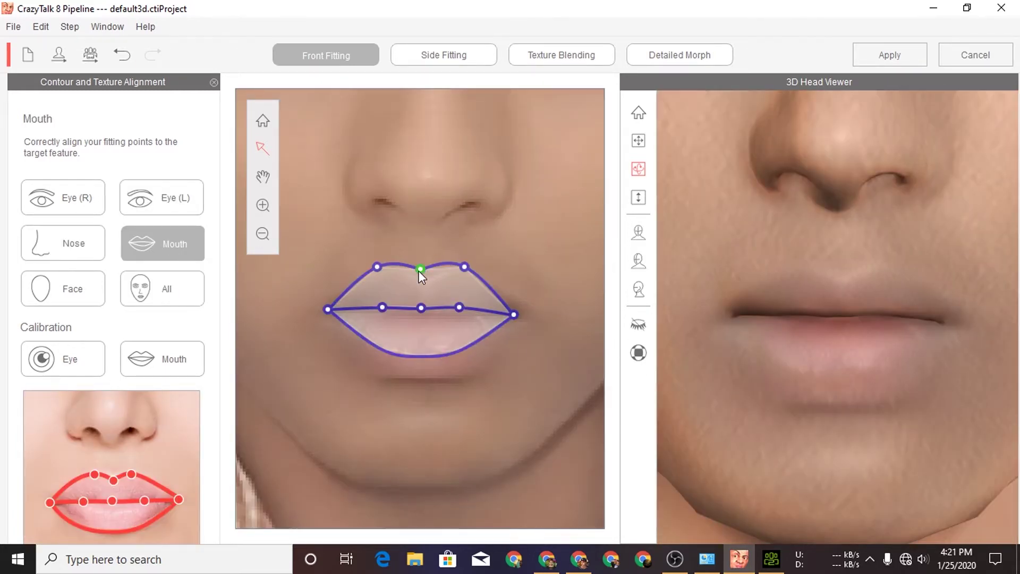
{"action": "mouse_move", "coordinate": [420, 269]}
{"action": "left_mouse_down"}
{"action": "mouse_move", "coordinate": [422, 281]}
{"action": "mouse_move", "coordinate": [466, 276]}
{"action": "left_mouse_up"}
{"action": "left_click_drag", "start_coordinate": [377, 266], "coordinate": [378, 277]}
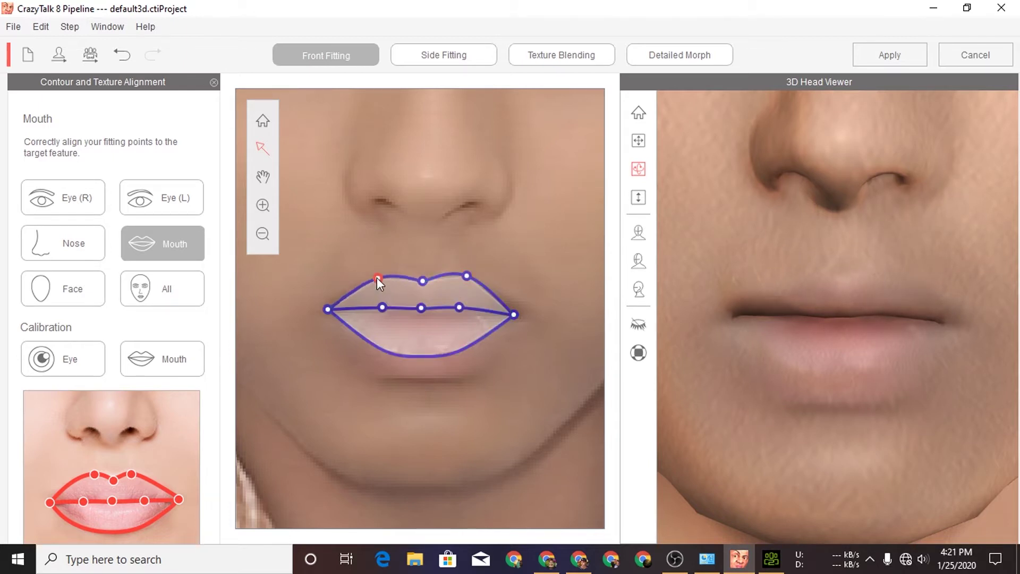
{"action": "left_click_drag", "start_coordinate": [467, 275], "coordinate": [466, 278]}
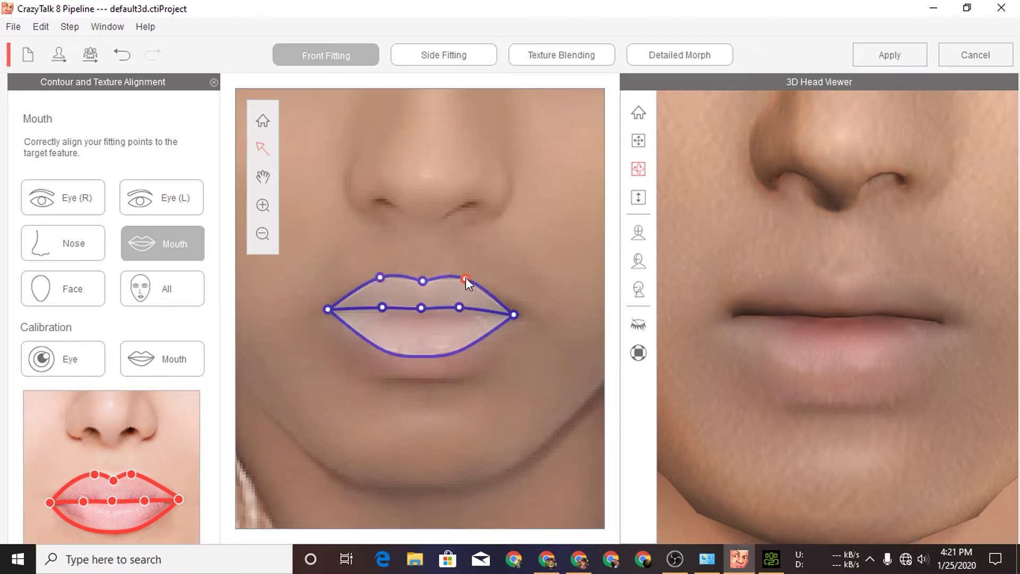
{"action": "left_click", "coordinate": [66, 298]}
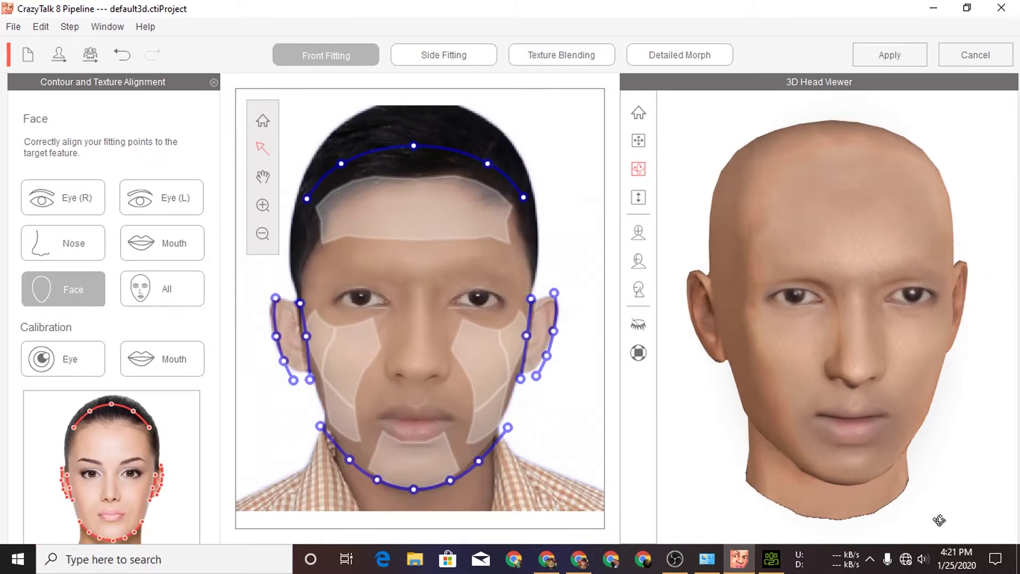
Advance through side fitting and texture blending to Detailed Morph, and orbit the head to inspect it.
{"action": "left_click", "coordinate": [467, 68]}
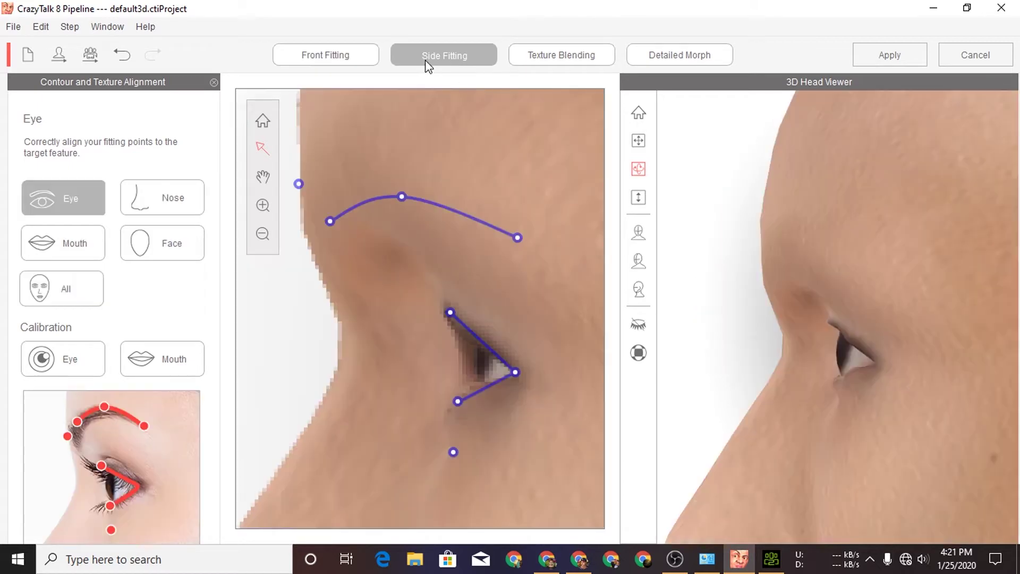
{"action": "left_click", "coordinate": [547, 60]}
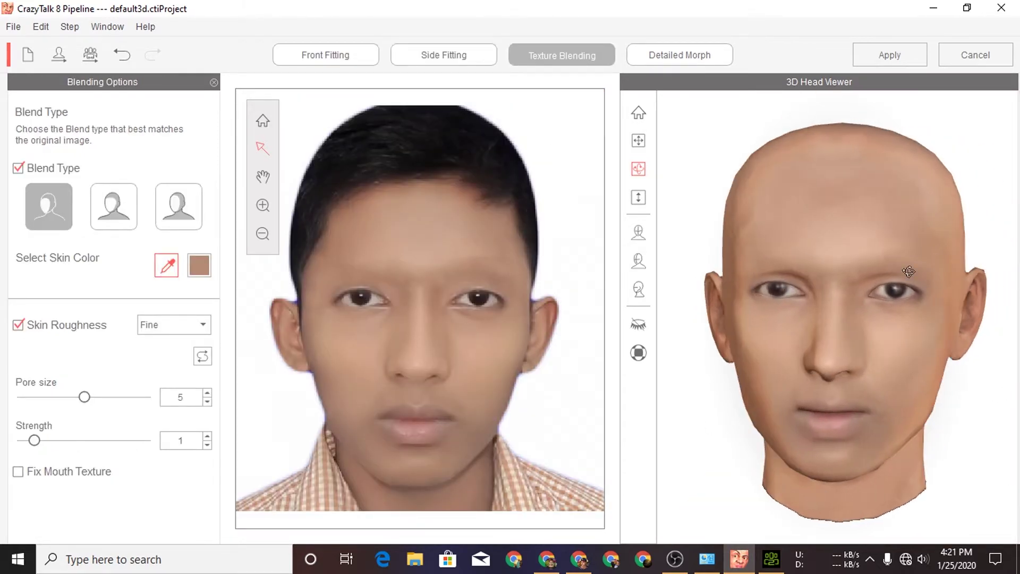
{"action": "left_click", "coordinate": [678, 58]}
{"action": "left_click_drag", "start_coordinate": [991, 282], "coordinate": [891, 89]}
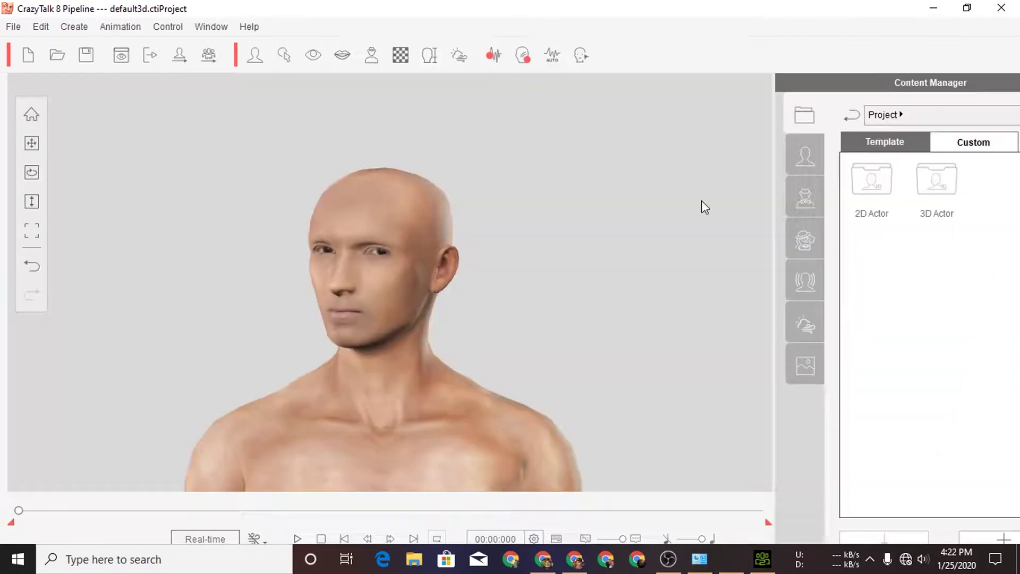
Preview the head animation, then export it as RLHead using the Right Eye texture.
{"action": "left_click", "coordinate": [302, 537]}
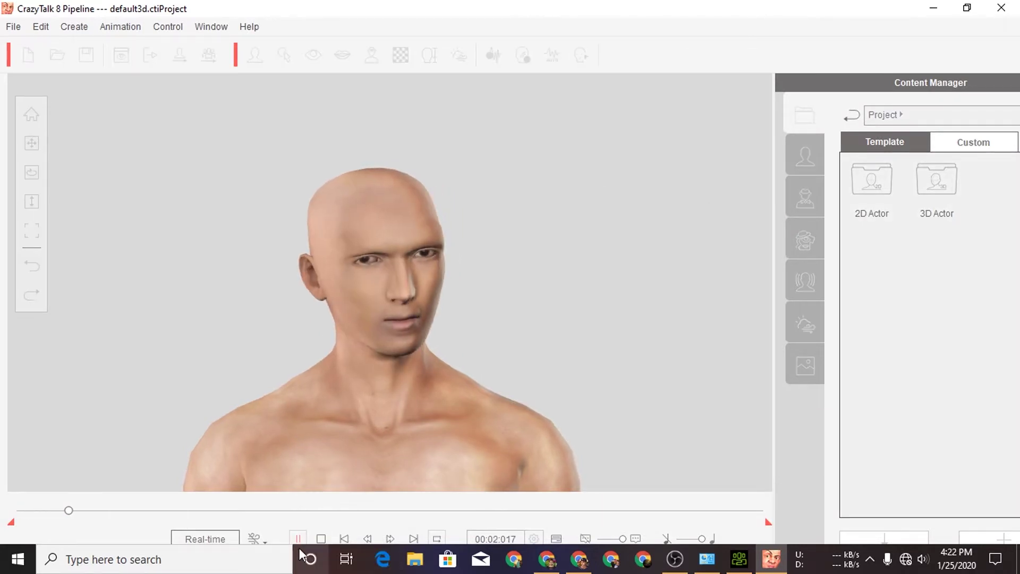
{"action": "left_click", "coordinate": [303, 537]}
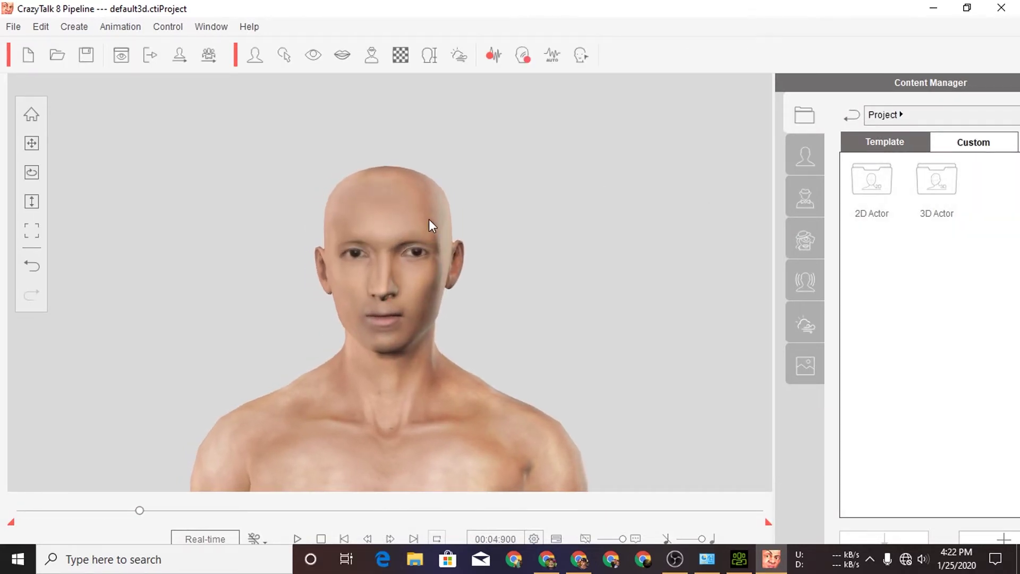
{"action": "left_click", "coordinate": [13, 27]}
{"action": "mouse_move", "coordinate": [40, 186]}
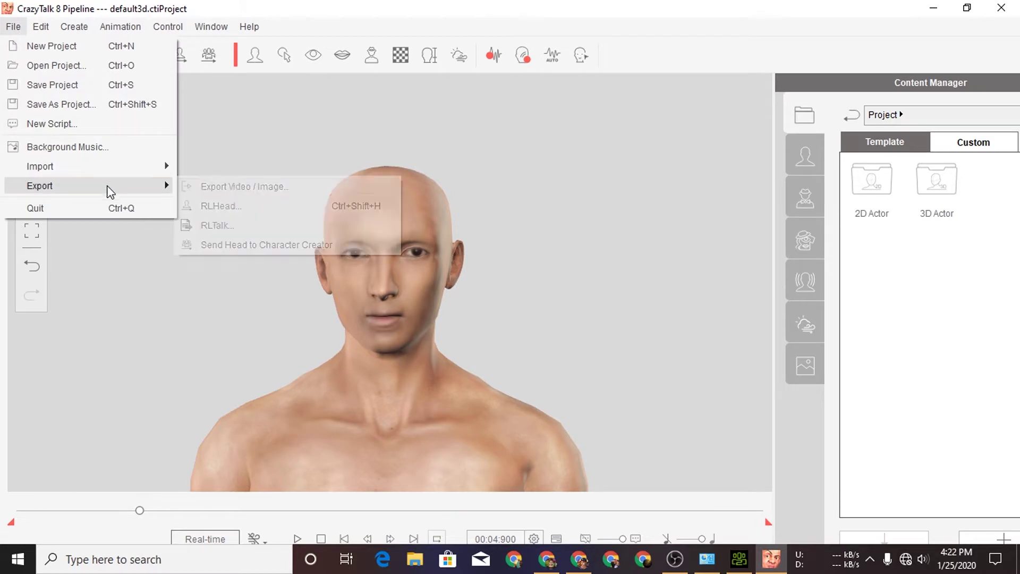
{"action": "left_click", "coordinate": [278, 208]}
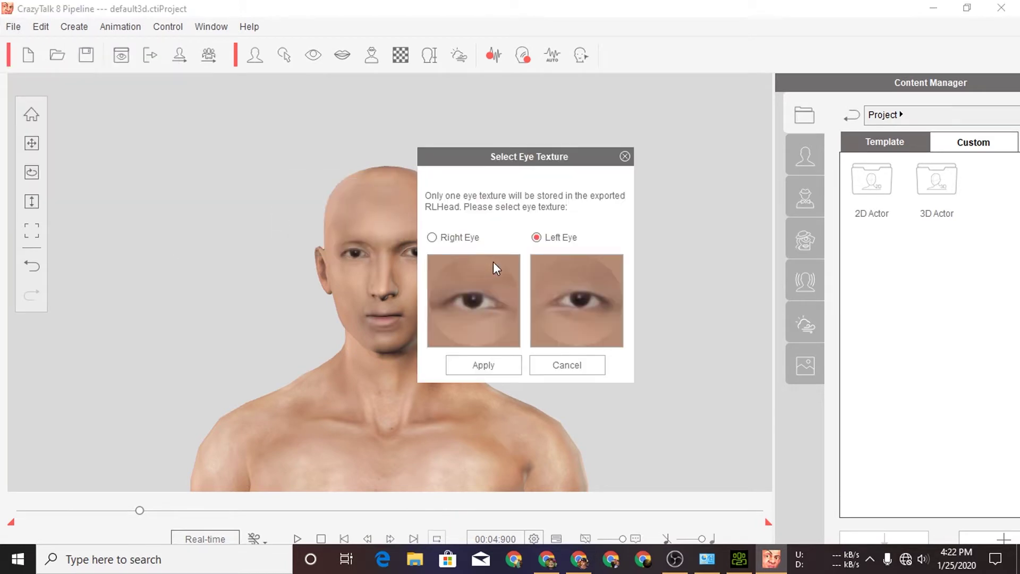
{"action": "left_click", "coordinate": [489, 307]}
{"action": "left_click", "coordinate": [501, 360]}
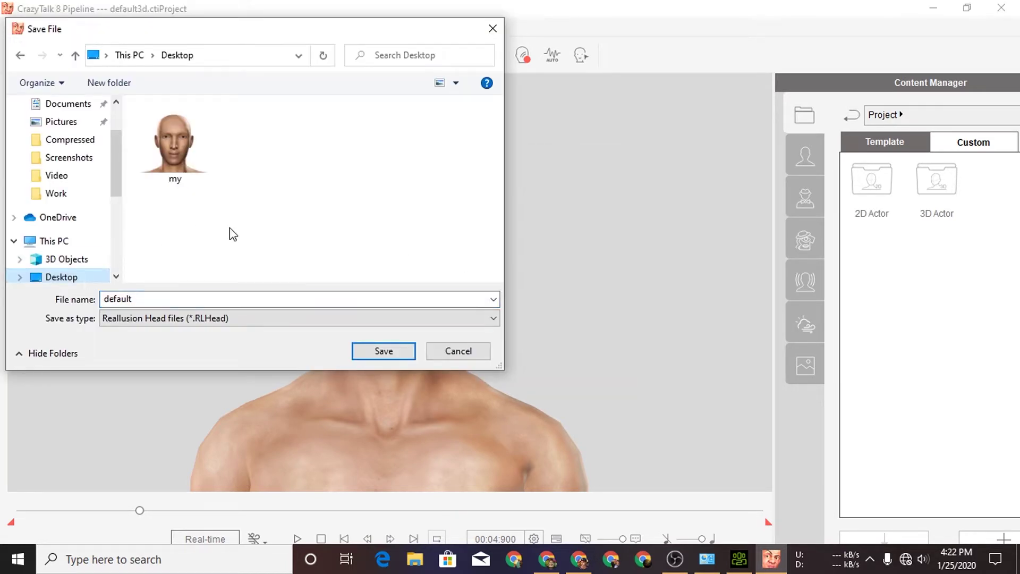
Create a 'tutorial' folder on the Desktop and save the head there as '3d head'.
{"action": "right_click", "coordinate": [230, 229]}
{"action": "left_click", "coordinate": [406, 387]}
{"action": "type", "text": "tuto"}
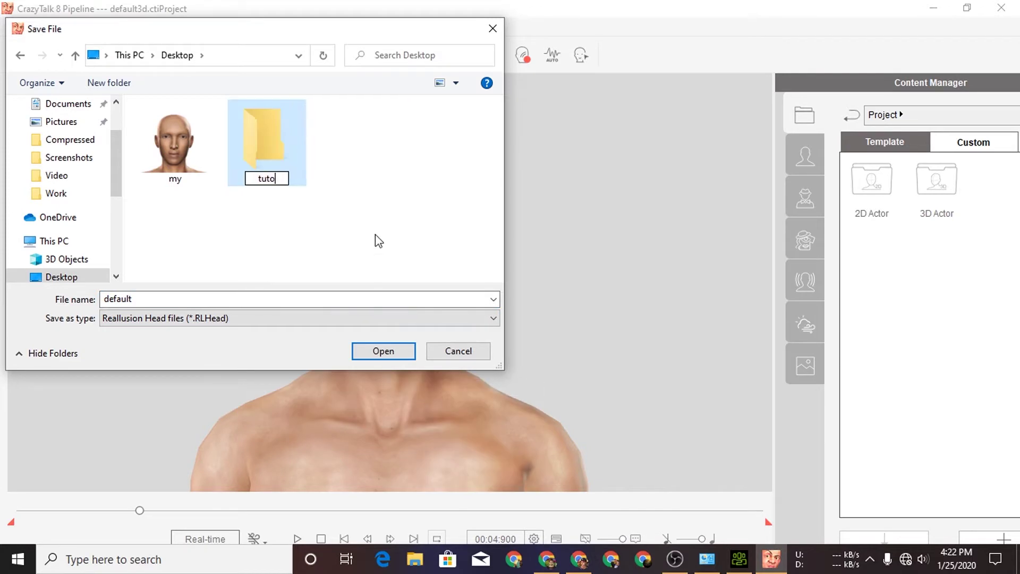
{"action": "type", "text": "rial"}
{"action": "key", "text": "Return"}
{"action": "key", "text": "Return"}
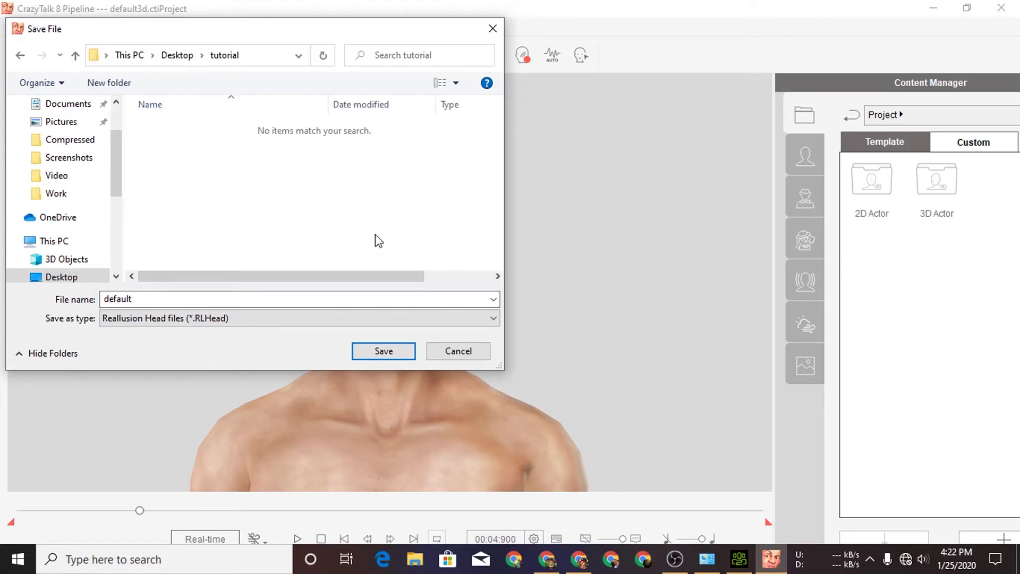
{"action": "left_click", "coordinate": [316, 301]}
{"action": "type", "text": "3d hea"}
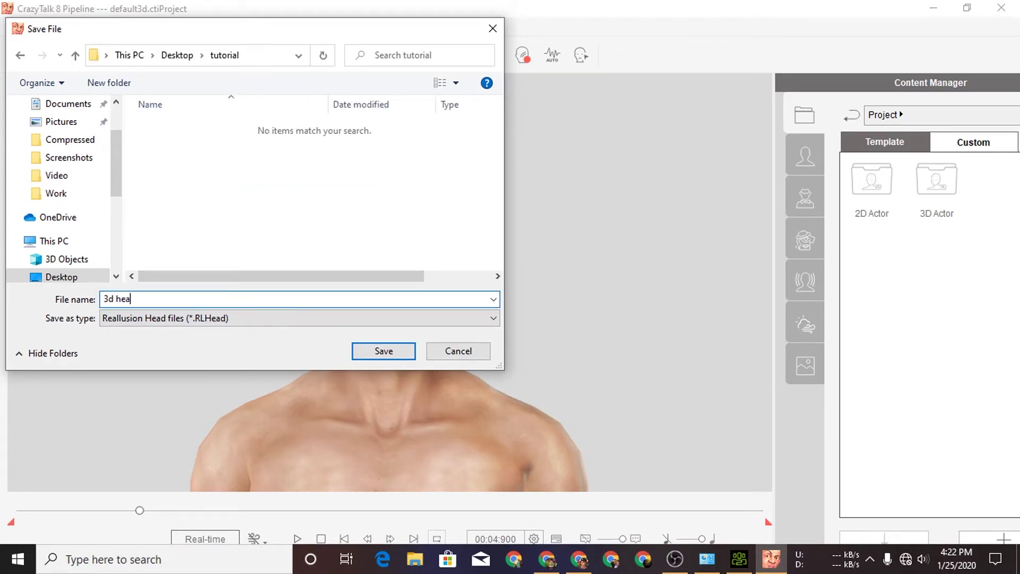
{"action": "type", "text": "d"}
{"action": "key", "text": "Return"}
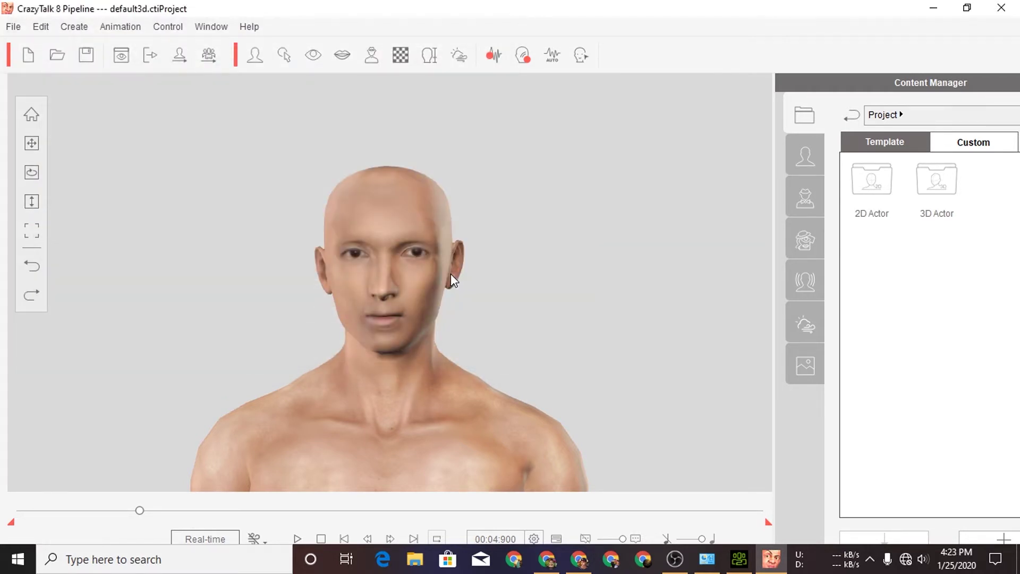
Close CrazyTalk 8 Pipeline and check Character Creator's version information.
{"action": "left_click", "coordinate": [1001, 8]}
{"action": "left_click", "coordinate": [592, 312]}
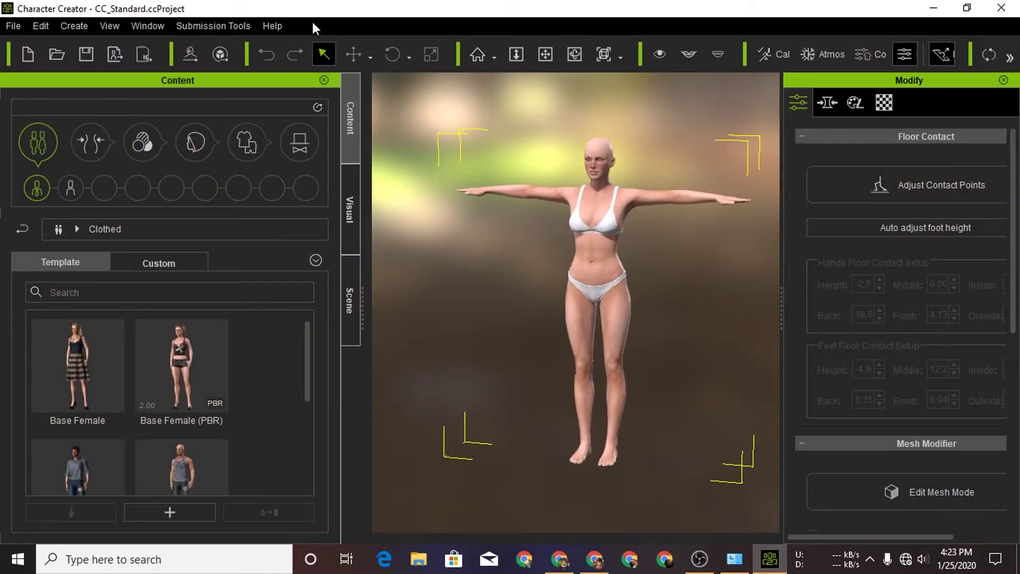
{"action": "left_click", "coordinate": [272, 25]}
{"action": "left_click", "coordinate": [340, 325]}
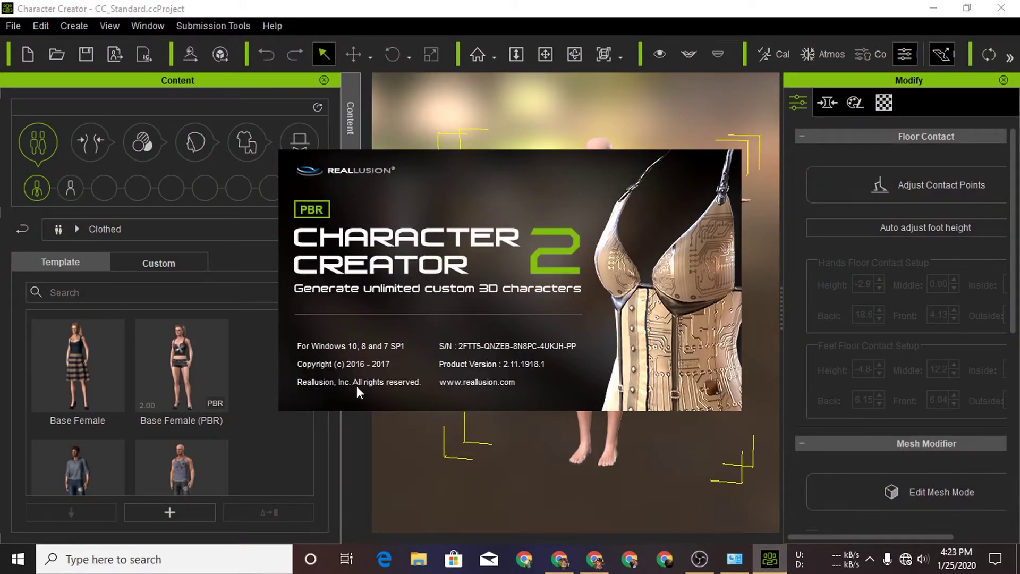
{"action": "left_click", "coordinate": [505, 423]}
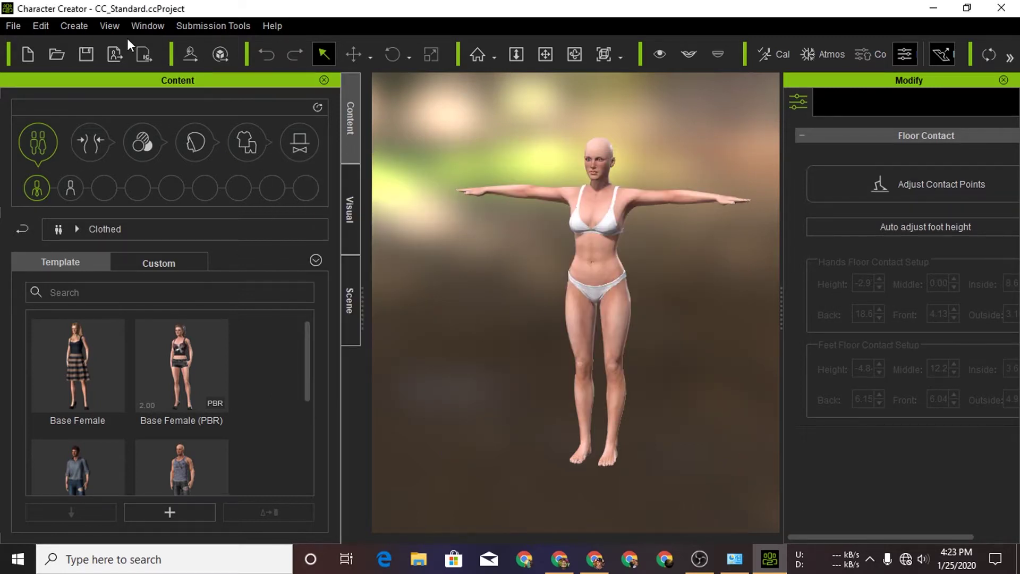
Load Base Male (PBR) and apply the exported 3d head from the tutorial folder.
{"action": "scroll", "coordinate": [212, 419], "scroll_direction": "down", "scroll_amount": 3}
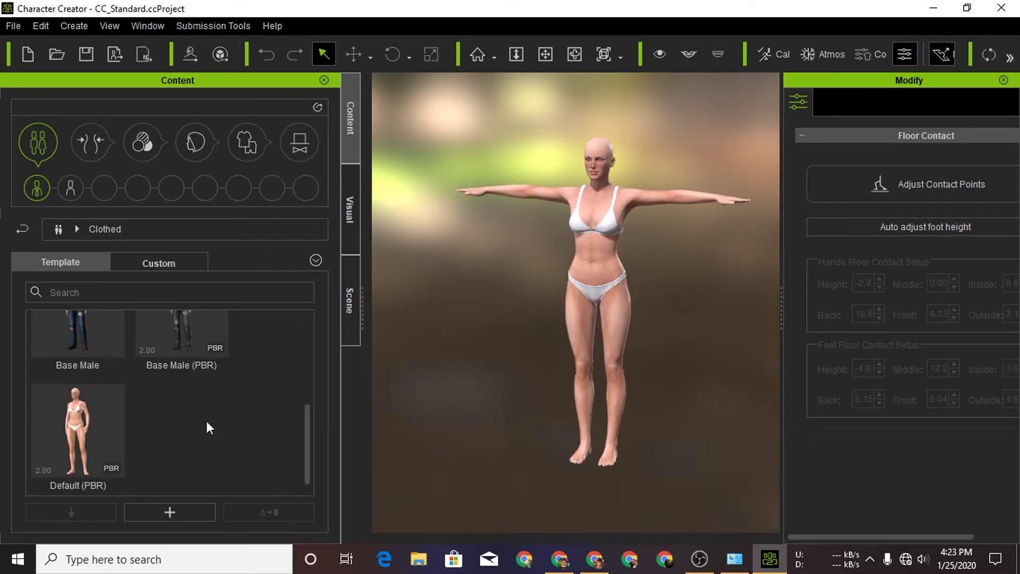
{"action": "left_click_drag", "start_coordinate": [181, 340], "coordinate": [480, 358]}
{"action": "left_click", "coordinate": [436, 314]}
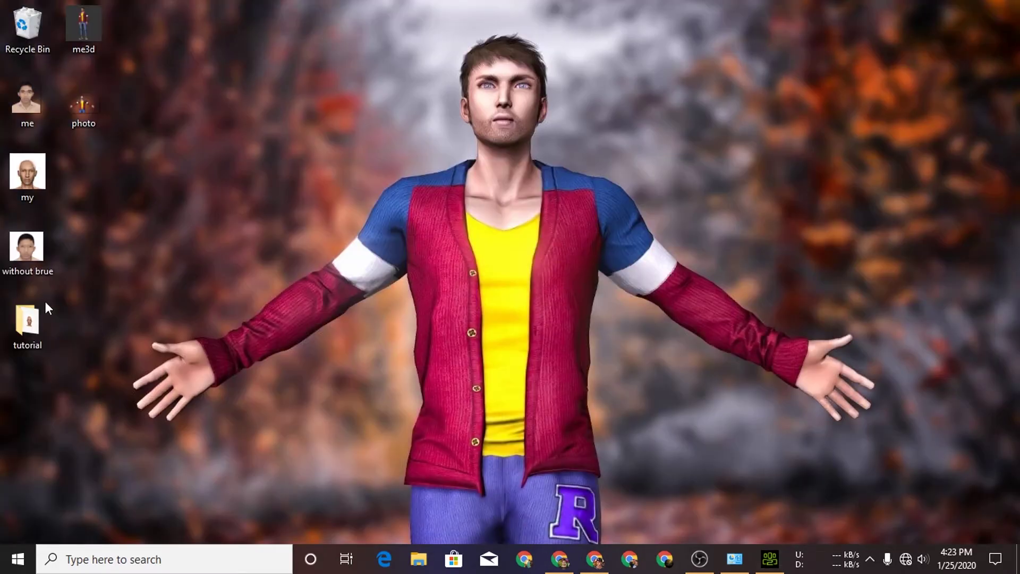
{"action": "double_click", "coordinate": [43, 313]}
{"action": "mouse_move", "coordinate": [159, 101]}
{"action": "left_mouse_down"}
{"action": "mouse_move", "coordinate": [778, 565]}
{"action": "mouse_move", "coordinate": [665, 274]}
{"action": "left_mouse_up"}
{"action": "left_click", "coordinate": [497, 362]}
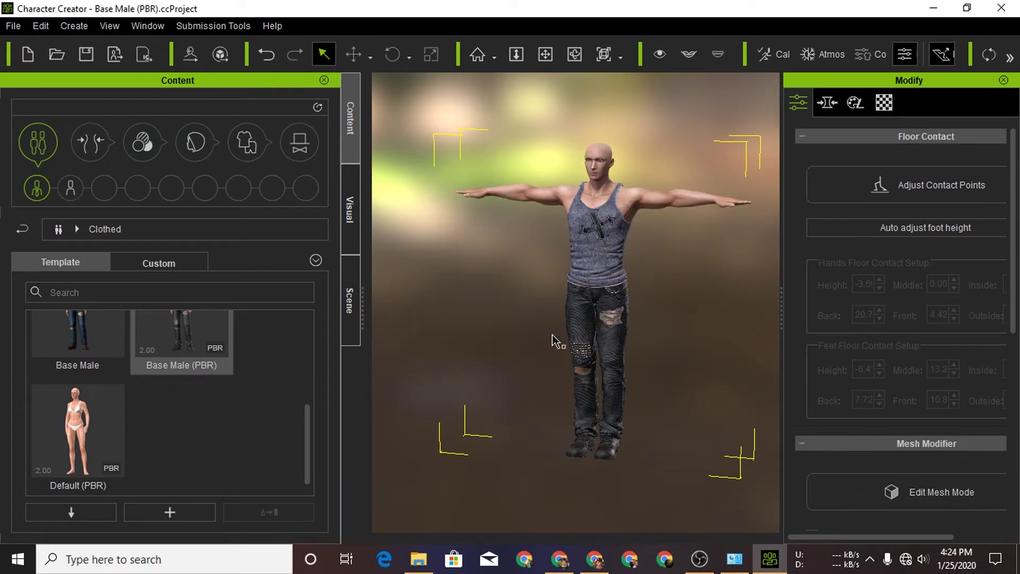
Zoom and pan the view to frame the character's face.
{"action": "key", "text": "z"}
{"action": "mouse_move", "coordinate": [565, 348]}
{"action": "left_mouse_down"}
{"action": "mouse_move", "coordinate": [625, 138]}
{"action": "mouse_move", "coordinate": [597, 221]}
{"action": "left_mouse_up"}
{"action": "scroll", "coordinate": [592, 209], "scroll_direction": "up", "scroll_amount": 3}
{"action": "key", "text": "x"}
{"action": "mouse_move", "coordinate": [592, 372]}
{"action": "left_mouse_down"}
{"action": "mouse_move", "coordinate": [593, 197]}
{"action": "mouse_move", "coordinate": [605, 301]}
{"action": "left_mouse_up"}
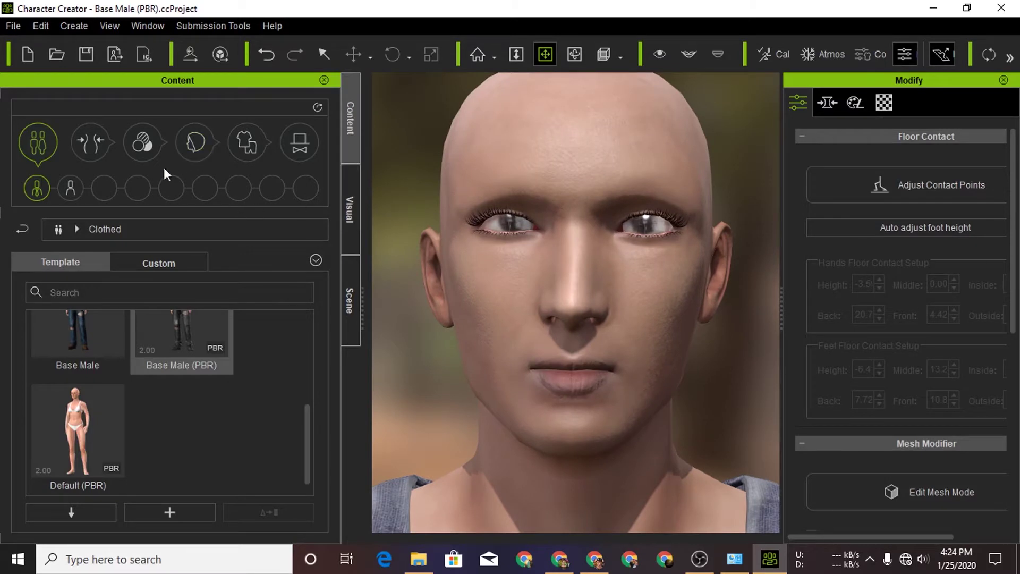
Replace the character's teeth with Normal Teeth and open the mouth to check them.
{"action": "left_click", "coordinate": [90, 142]}
{"action": "left_click", "coordinate": [105, 188]}
{"action": "left_click", "coordinate": [138, 189]}
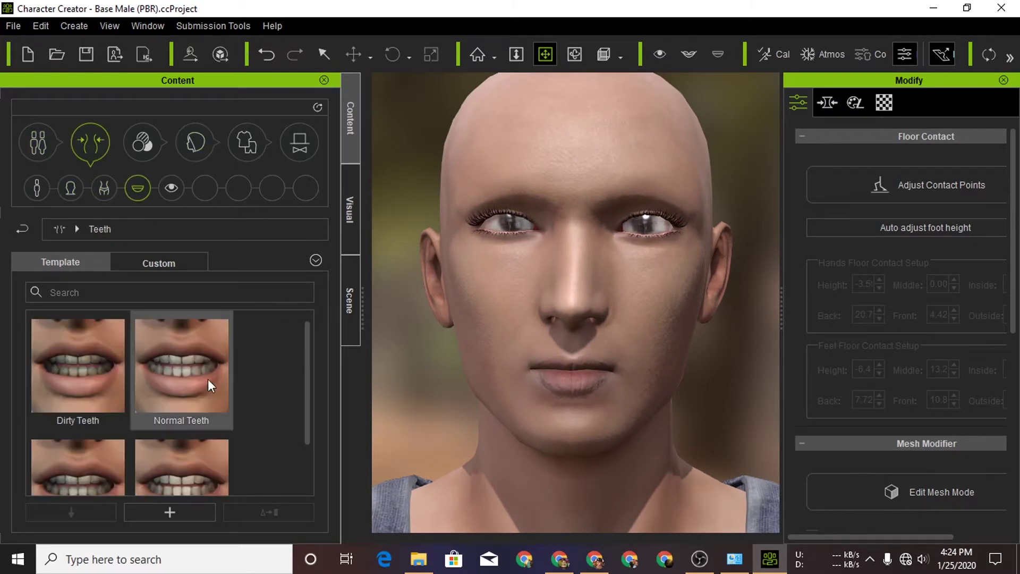
{"action": "left_click_drag", "start_coordinate": [209, 378], "coordinate": [559, 447]}
{"action": "left_click", "coordinate": [408, 322]}
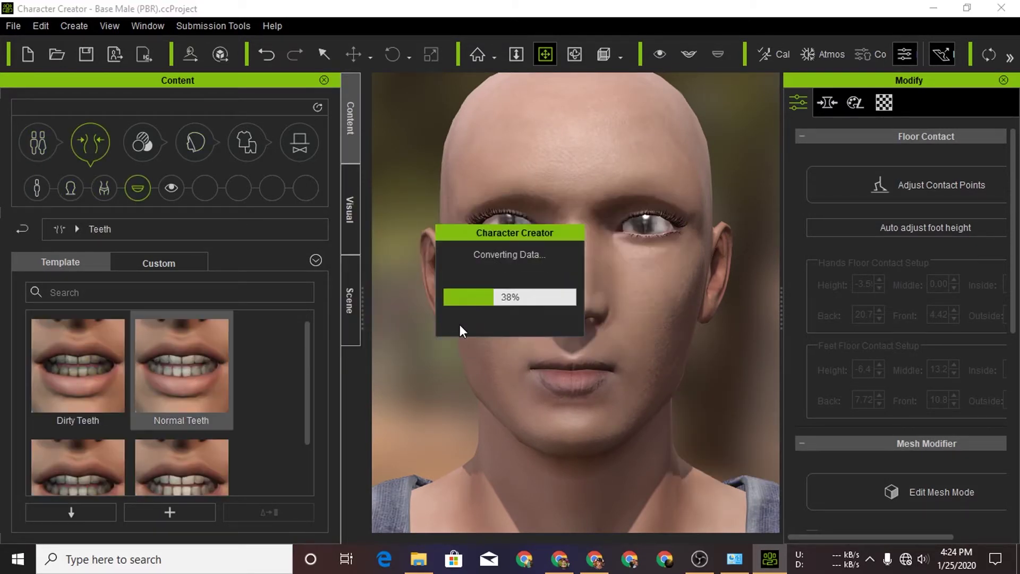
{"action": "left_click", "coordinate": [686, 55]}
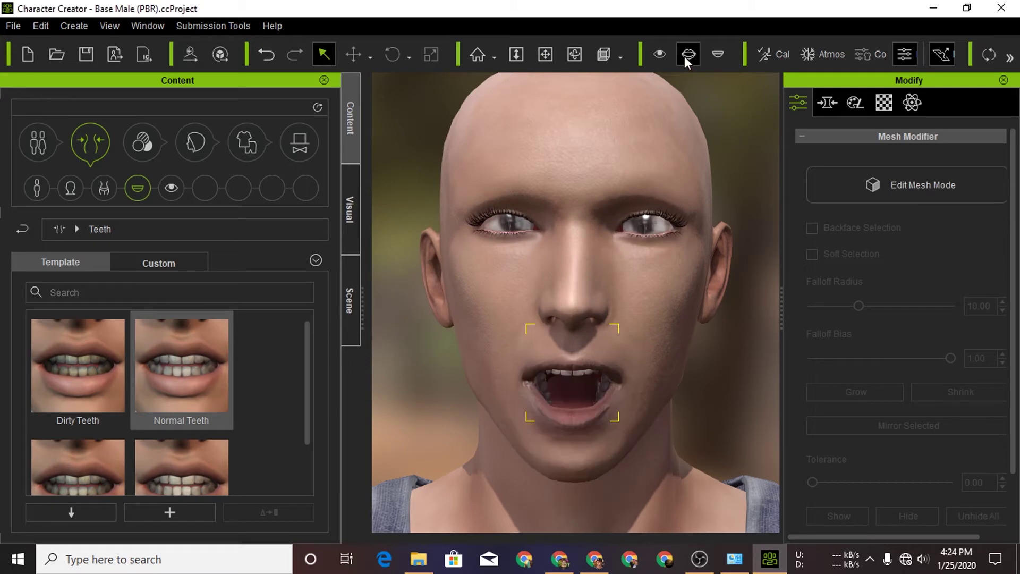
Replace the eye material with Blue Eye_Light.
{"action": "left_click", "coordinate": [165, 189]}
{"action": "double_click", "coordinate": [190, 368]}
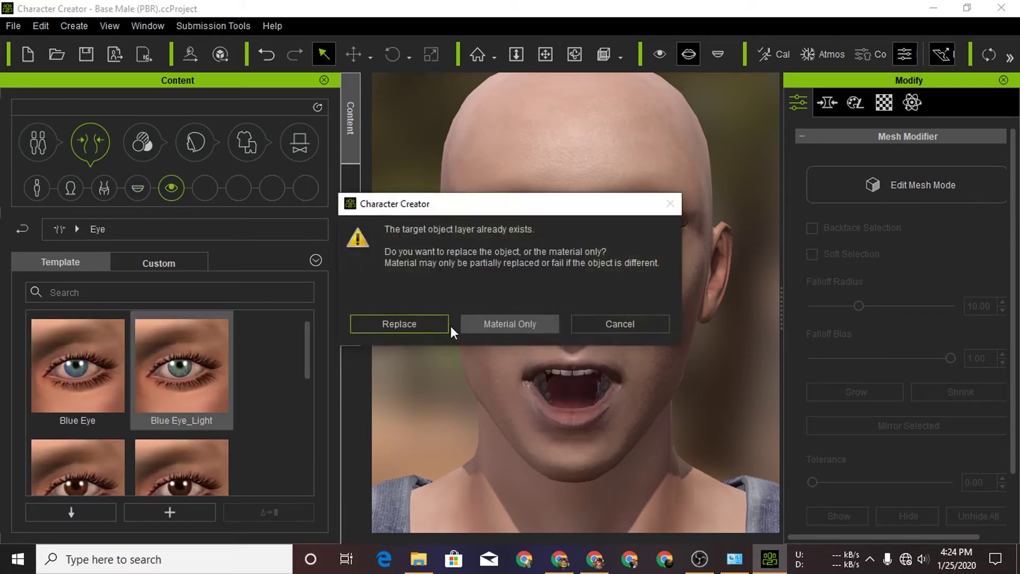
{"action": "left_click", "coordinate": [502, 324]}
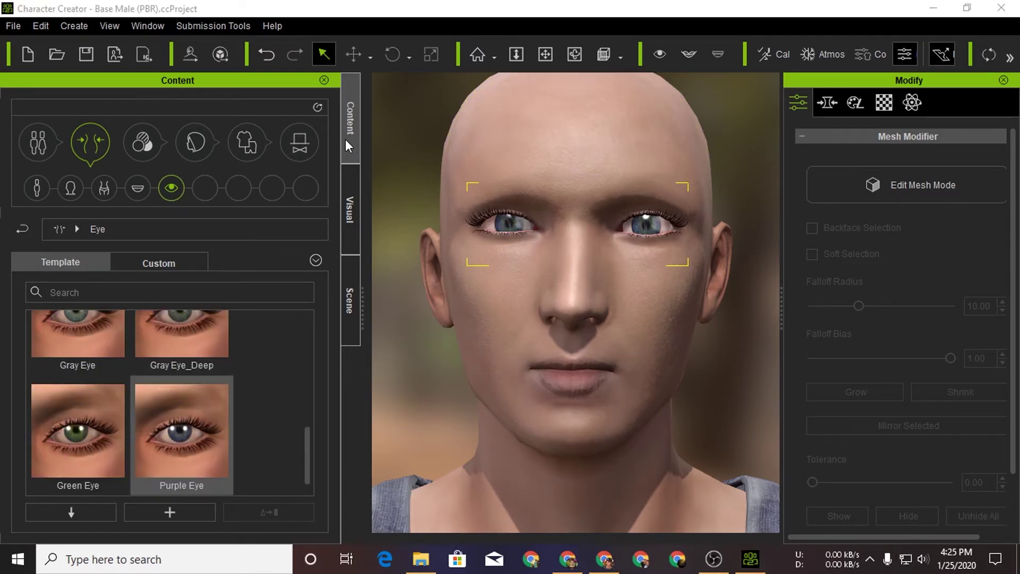
Select the CC avatar node in the Scene outline and open its appearance settings.
{"action": "left_click", "coordinate": [350, 205]}
{"action": "left_click", "coordinate": [344, 276]}
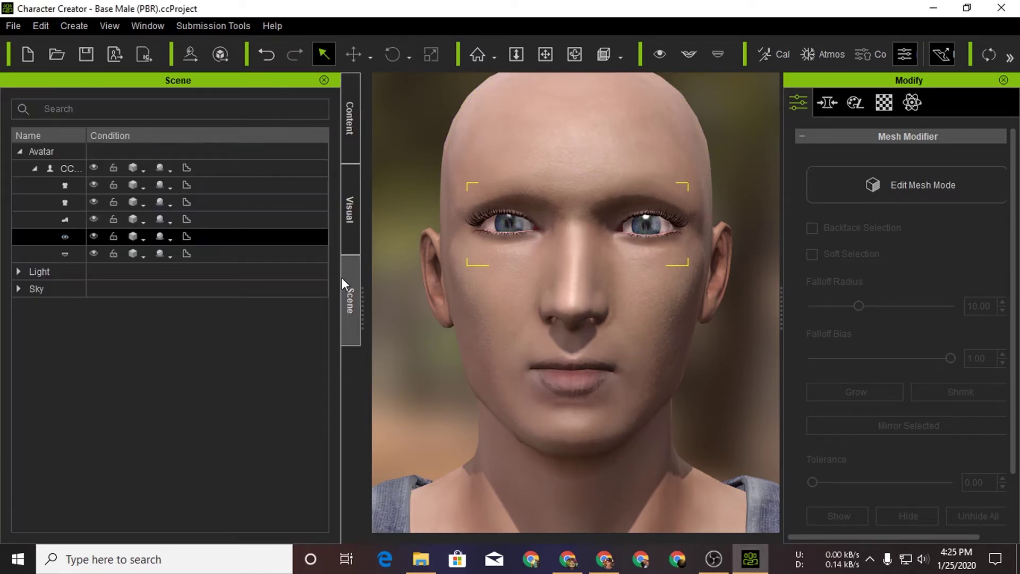
{"action": "left_click", "coordinate": [74, 168]}
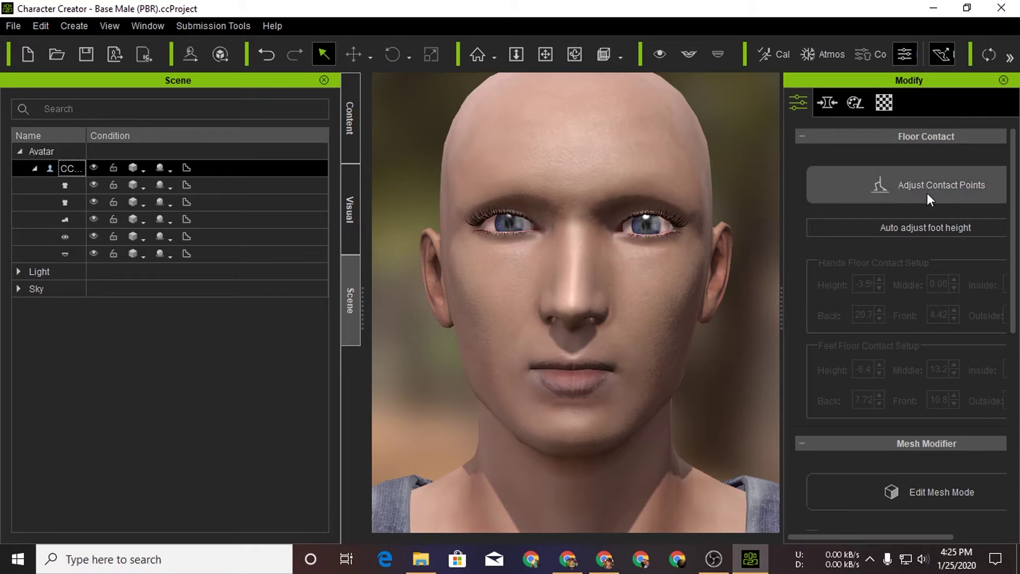
{"action": "left_click", "coordinate": [849, 101]}
Activate the Appearance Editor, widen its panel and expand the Skin_Head material.
{"action": "left_click", "coordinate": [936, 181]}
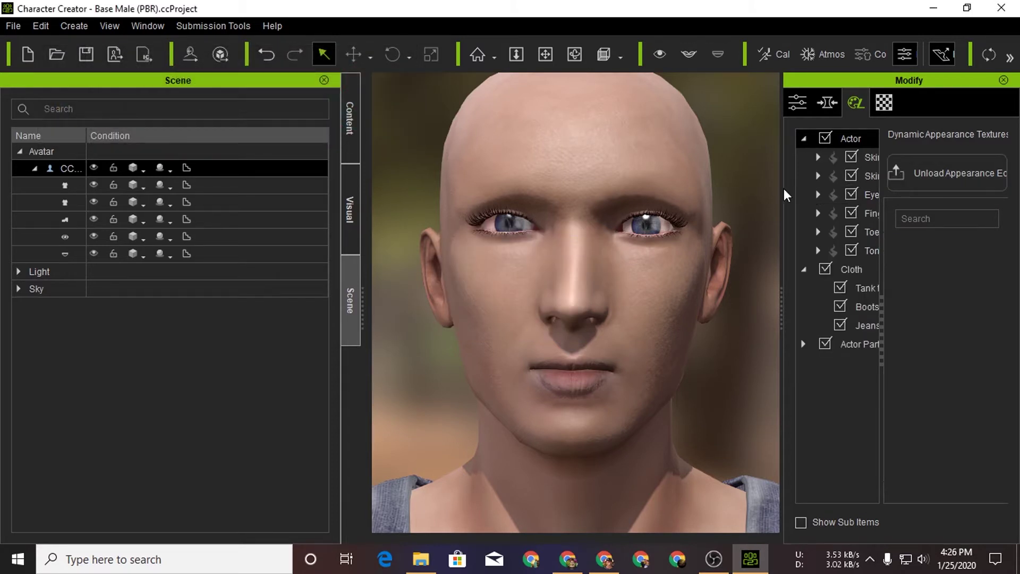
{"action": "left_click", "coordinate": [324, 79]}
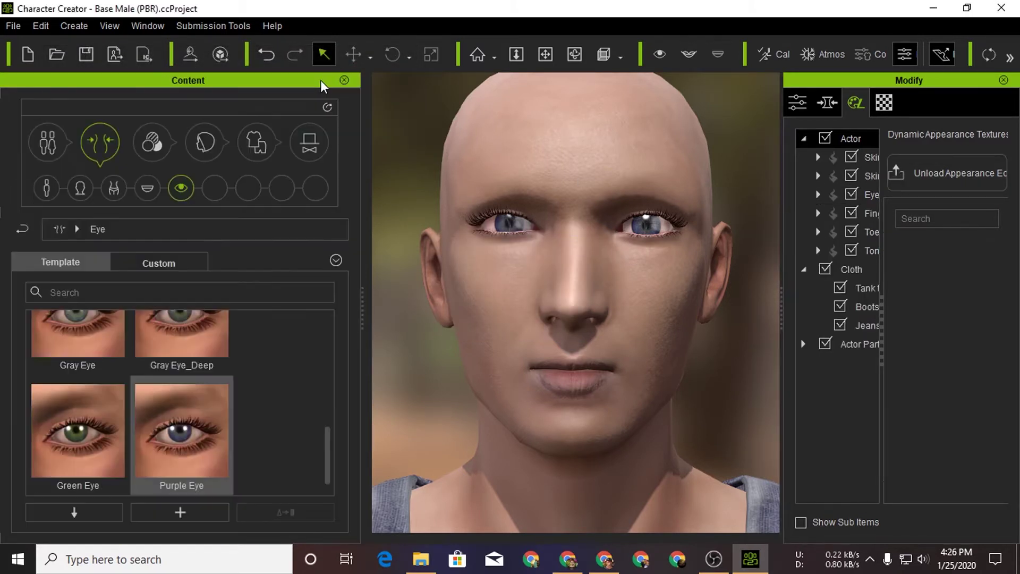
{"action": "left_click", "coordinate": [344, 80]}
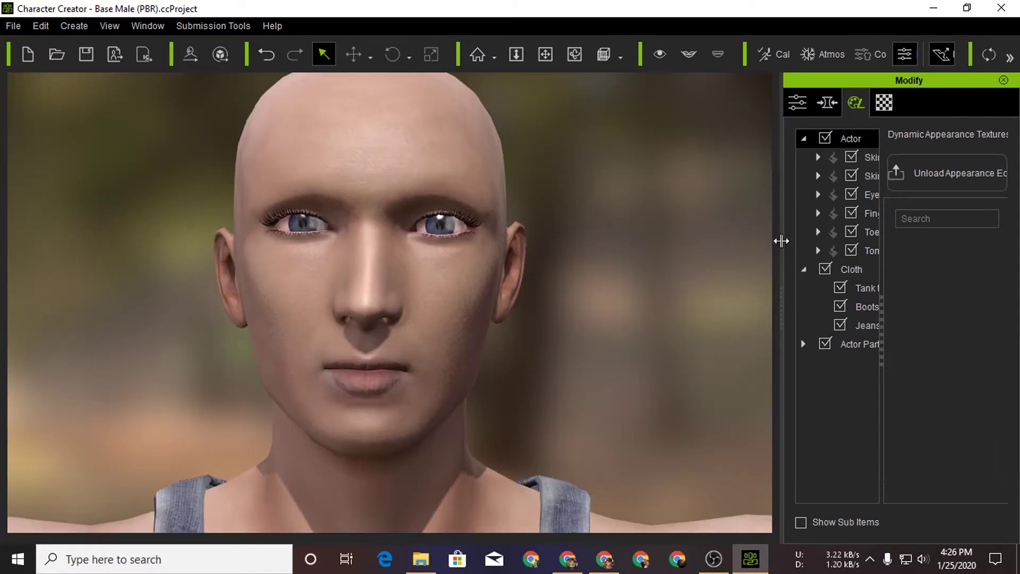
{"action": "left_click_drag", "start_coordinate": [781, 240], "coordinate": [640, 244]}
{"action": "left_click", "coordinate": [730, 156]}
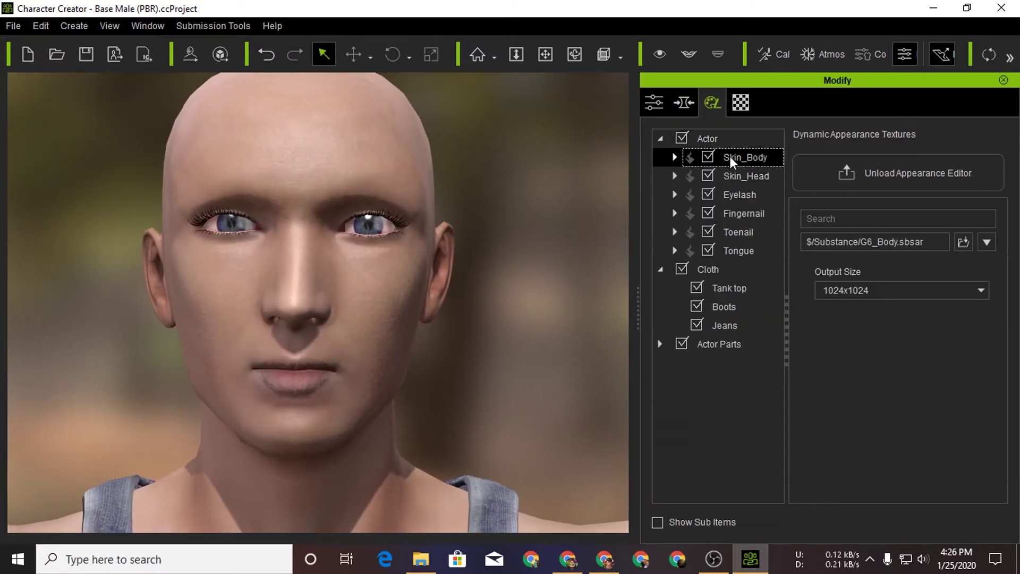
{"action": "left_click", "coordinate": [722, 176]}
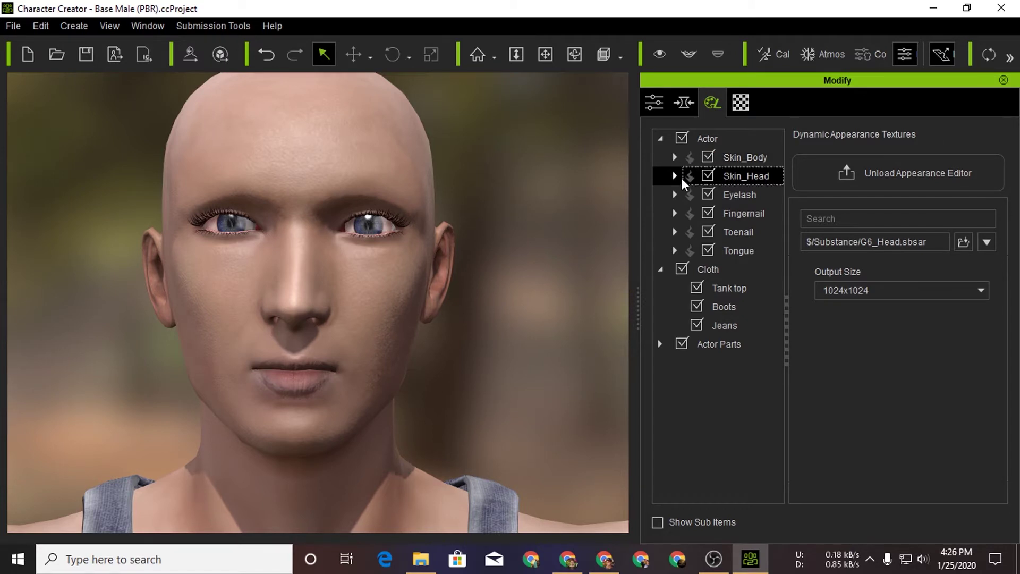
{"action": "left_click", "coordinate": [674, 176]}
Set the scalp hair to Type 3 after trying a Type 1 buzz cut.
{"action": "left_click", "coordinate": [743, 237]}
{"action": "double_click", "coordinate": [745, 238]}
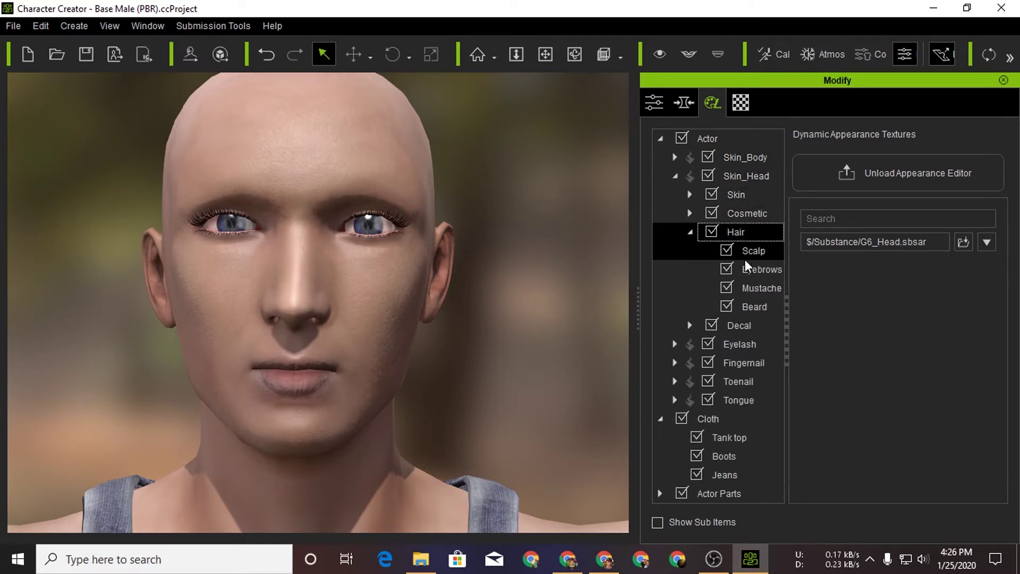
{"action": "left_click", "coordinate": [760, 255]}
{"action": "left_click", "coordinate": [852, 308]}
{"action": "left_click", "coordinate": [863, 325]}
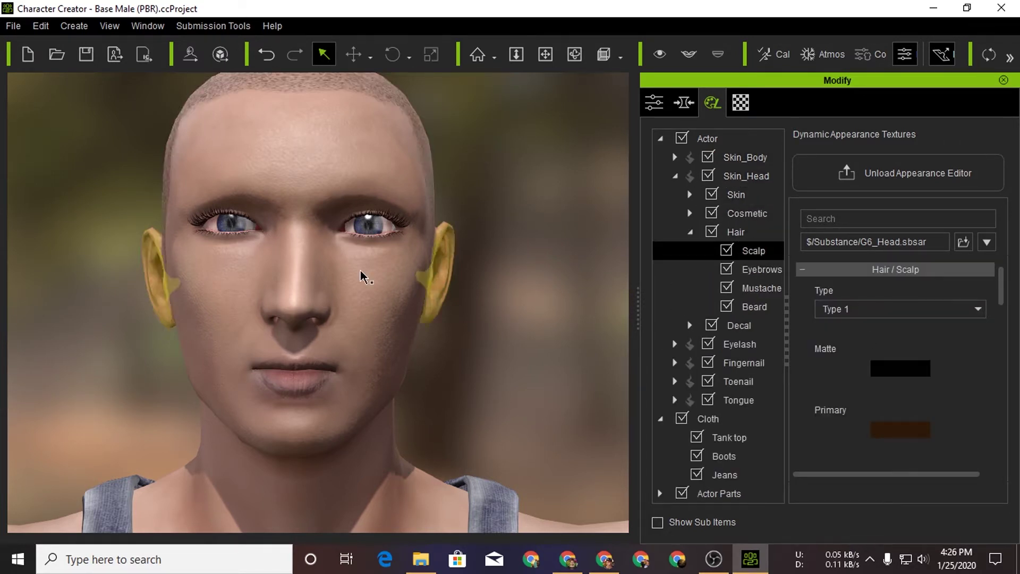
{"action": "right_click_drag", "start_coordinate": [265, 256], "coordinate": [578, 352]}
{"action": "left_click", "coordinate": [843, 310]}
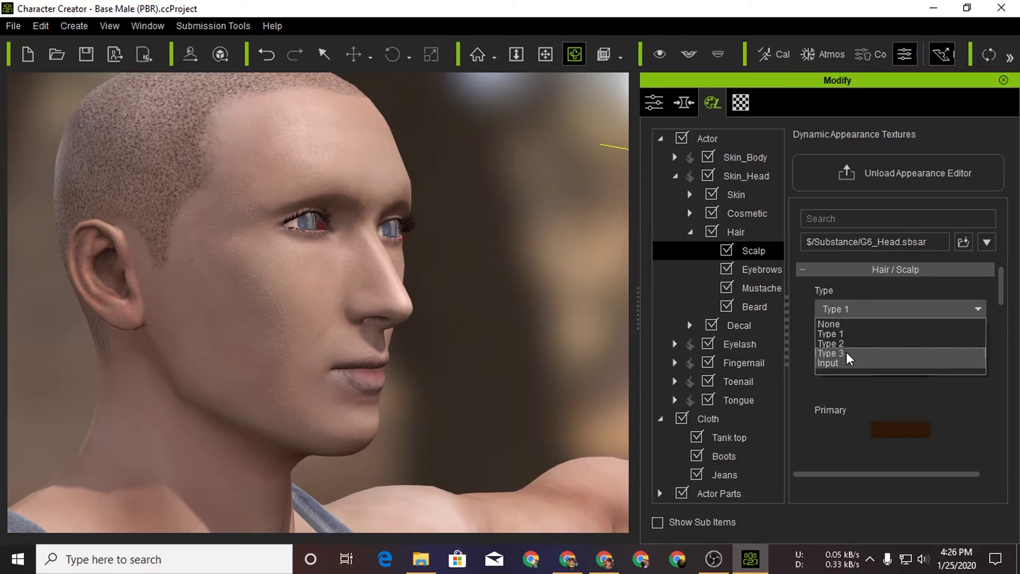
{"action": "left_click", "coordinate": [847, 372]}
{"action": "right_click_drag", "start_coordinate": [455, 269], "coordinate": [335, 276]}
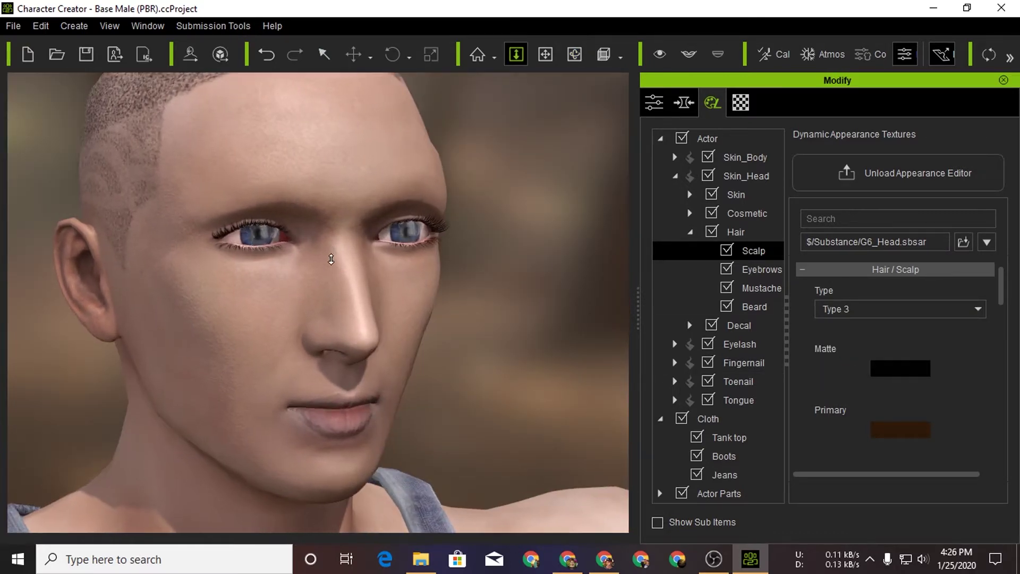
{"action": "scroll", "coordinate": [335, 275], "scroll_direction": "down", "scroll_amount": 5}
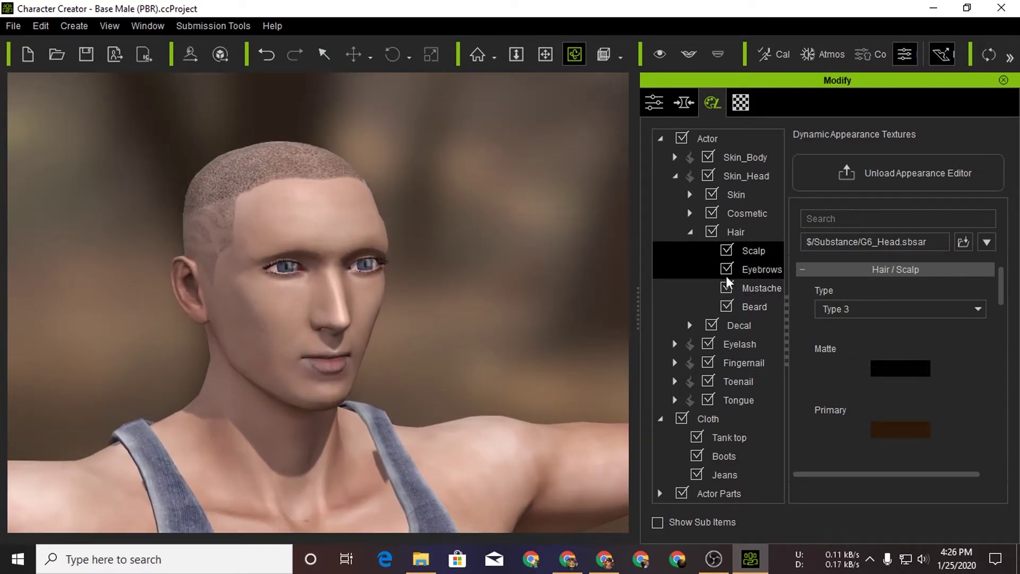
Give the eyebrows a black matte colour.
{"action": "left_click", "coordinate": [727, 277]}
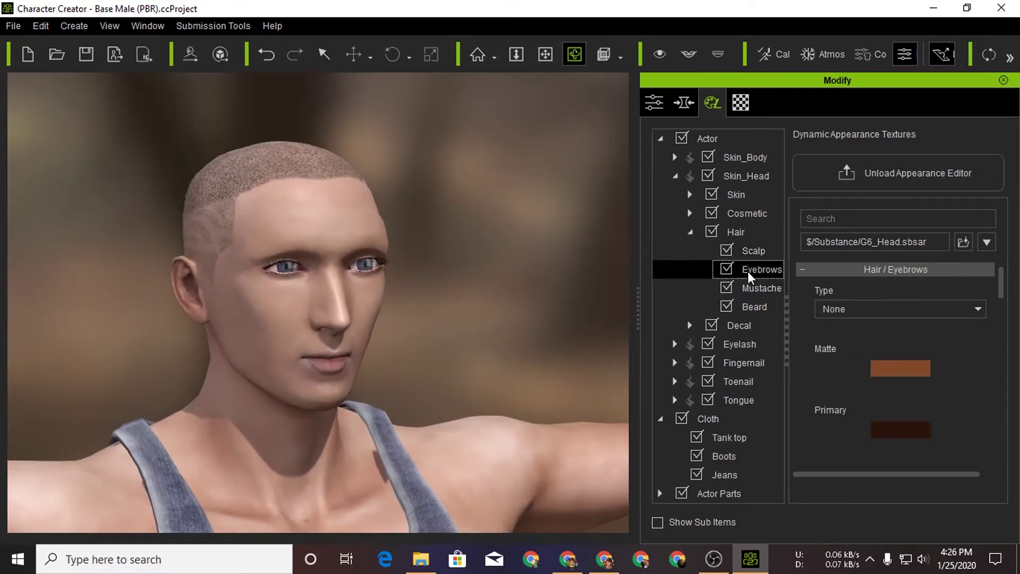
{"action": "left_click", "coordinate": [872, 318]}
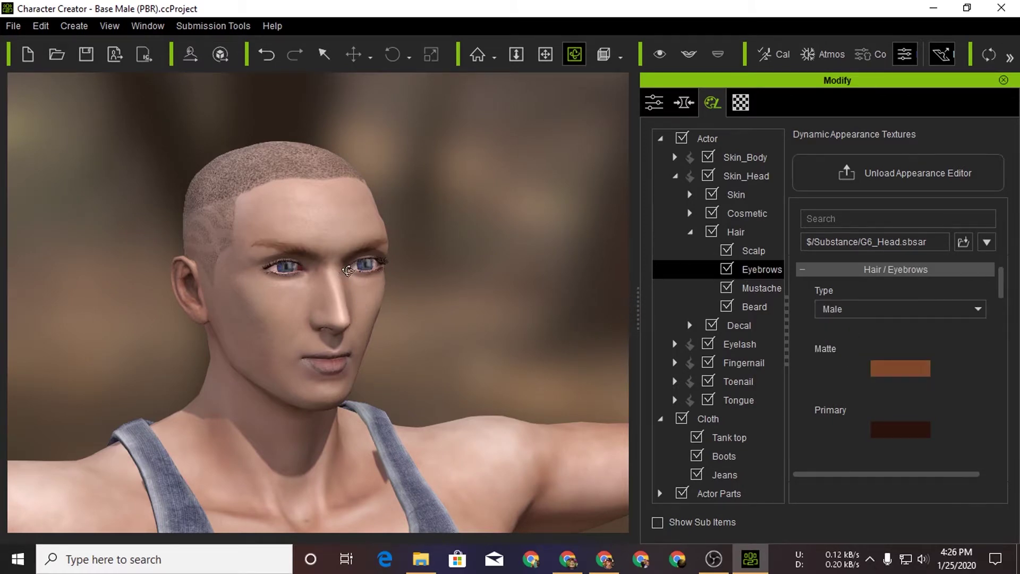
{"action": "right_click_drag", "start_coordinate": [342, 270], "coordinate": [252, 271]}
{"action": "scroll", "coordinate": [254, 258], "scroll_direction": "up", "scroll_amount": 5}
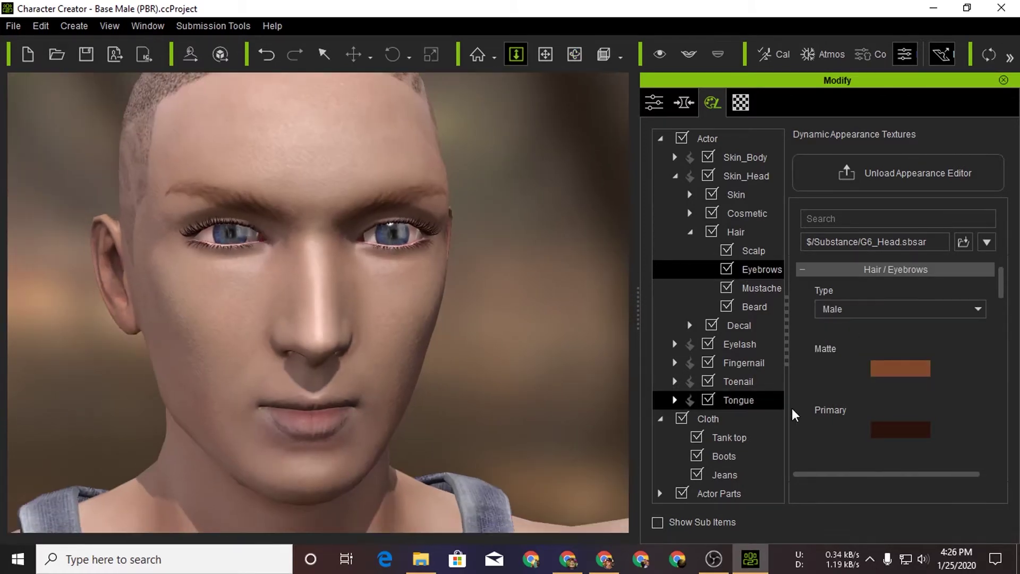
{"action": "left_click", "coordinate": [893, 368]}
{"action": "left_click", "coordinate": [328, 161]}
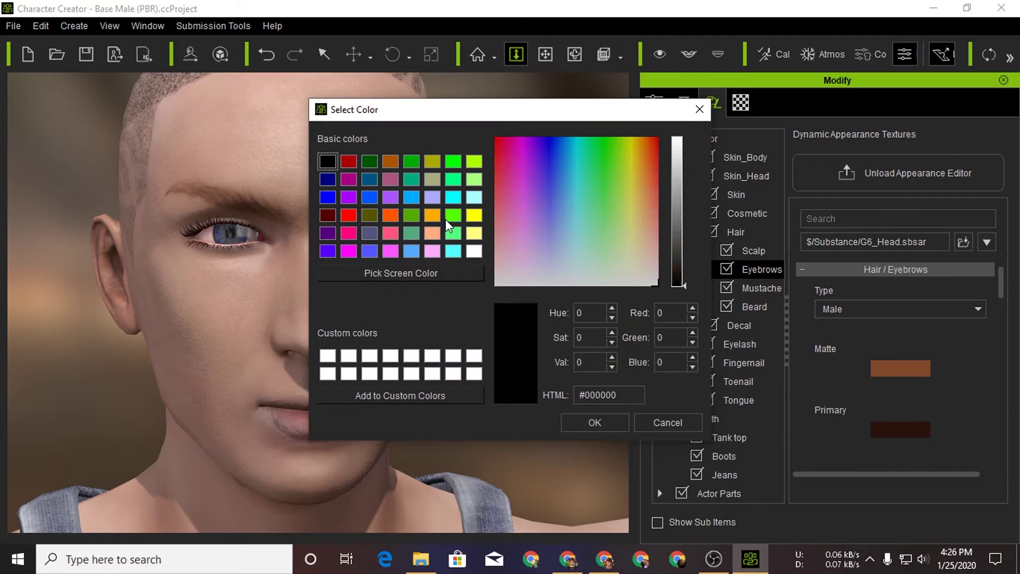
{"action": "left_click", "coordinate": [660, 422]}
{"action": "right_click_drag", "start_coordinate": [401, 250], "coordinate": [478, 252]}
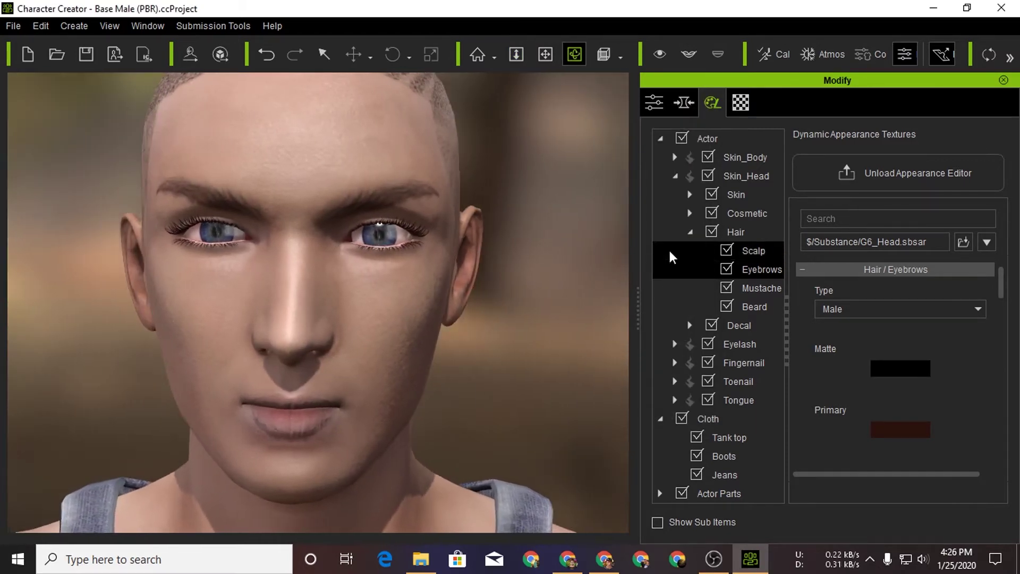
Add a Type 2 mustache to the face.
{"action": "left_click", "coordinate": [761, 288]}
{"action": "left_click", "coordinate": [862, 314]}
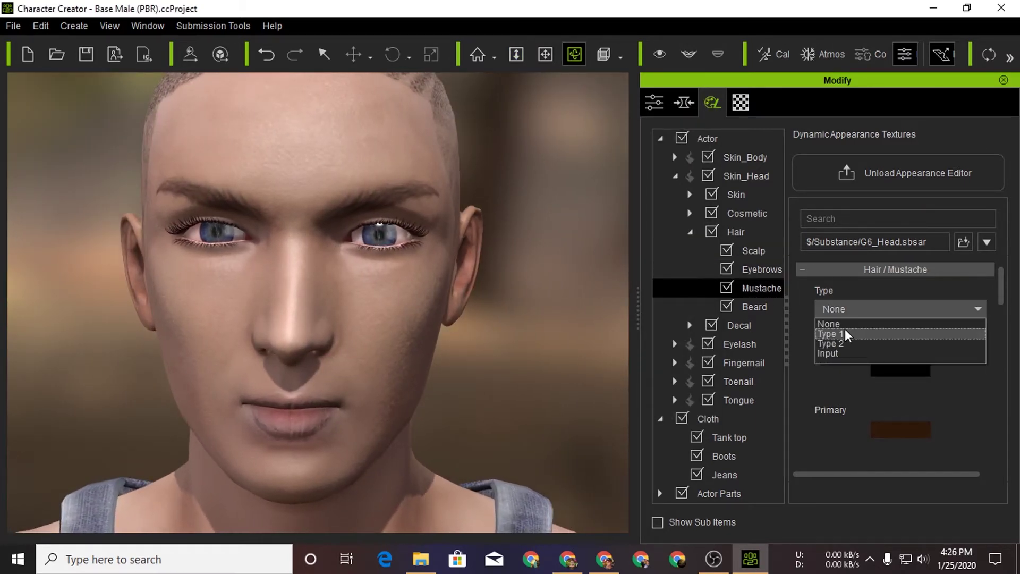
{"action": "left_click", "coordinate": [831, 334]}
{"action": "left_click", "coordinate": [862, 313]}
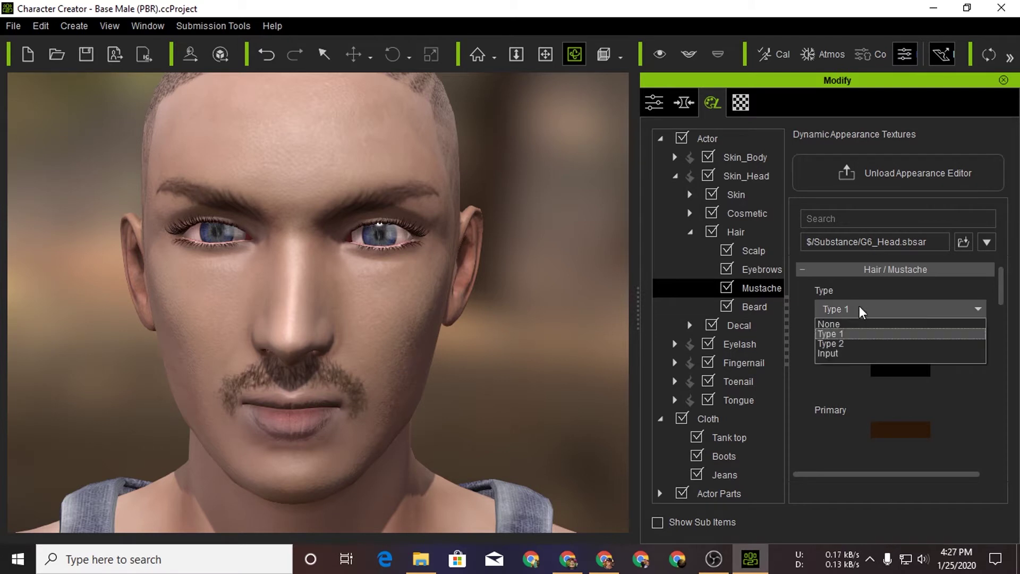
{"action": "left_click", "coordinate": [840, 344]}
Add a Type 3 beard after trying Types 1, 2 and 4.
{"action": "left_click", "coordinate": [754, 307]}
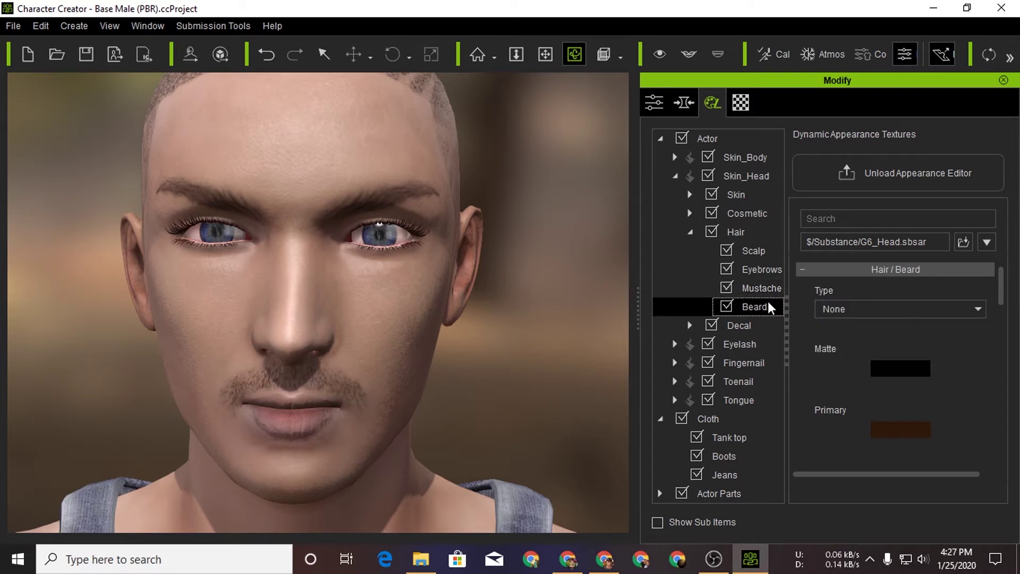
{"action": "left_click", "coordinate": [828, 316]}
{"action": "left_click", "coordinate": [851, 334]}
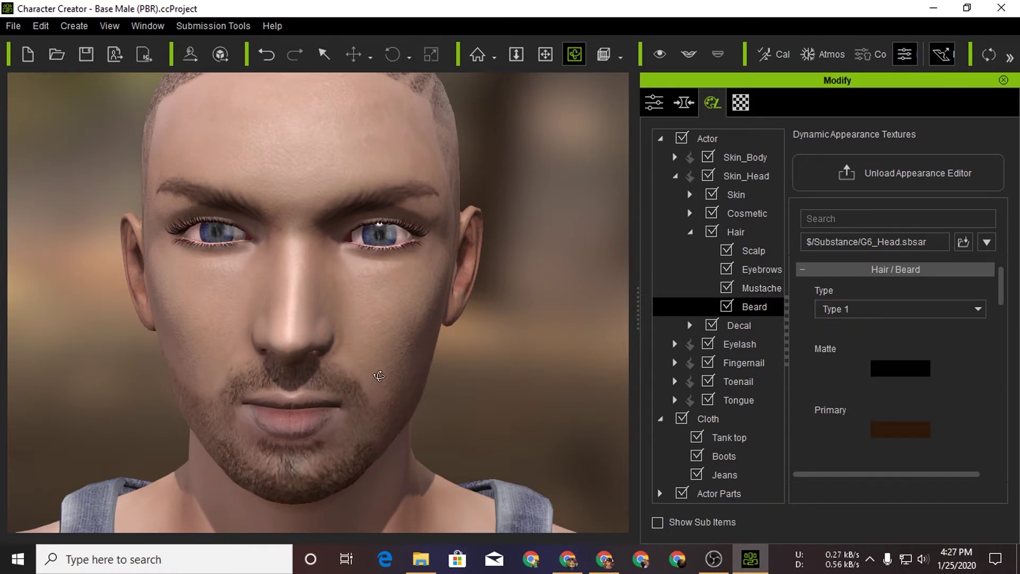
{"action": "right_click_drag", "start_coordinate": [379, 376], "coordinate": [478, 372]}
{"action": "left_click", "coordinate": [850, 309]}
{"action": "left_click", "coordinate": [856, 344]}
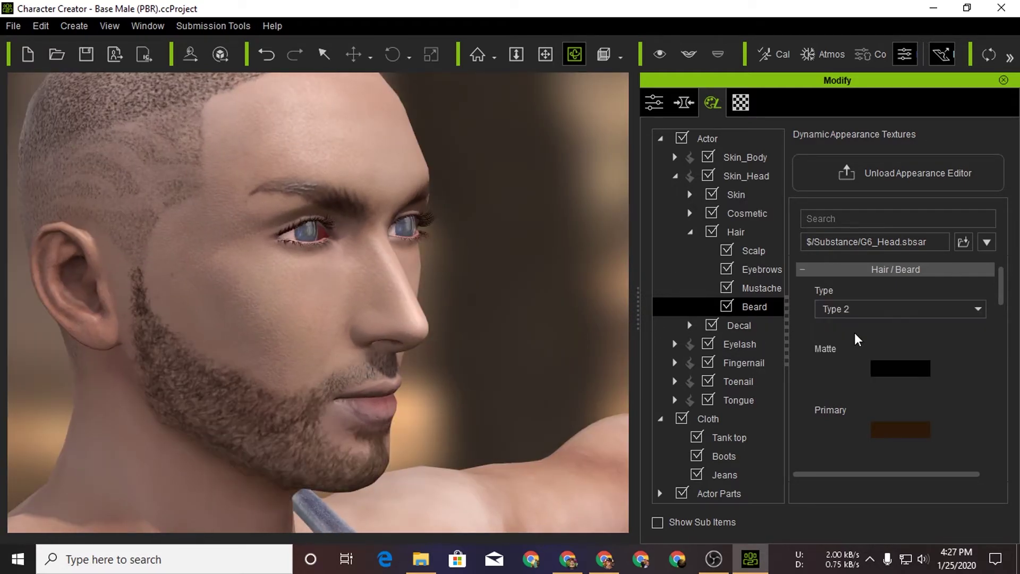
{"action": "left_click", "coordinate": [856, 309]}
{"action": "left_click", "coordinate": [843, 353]}
{"action": "left_click", "coordinate": [856, 310]}
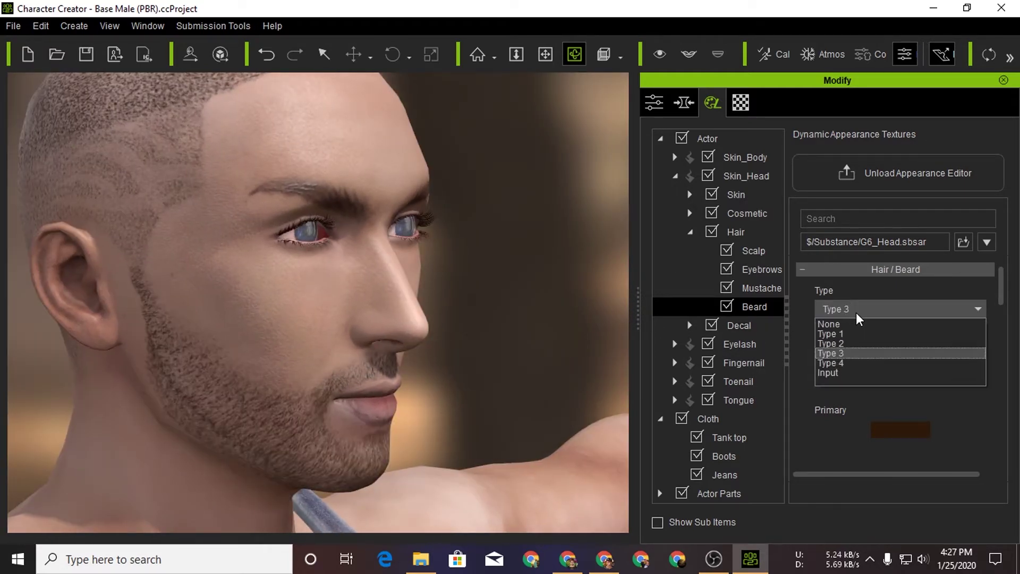
{"action": "left_click", "coordinate": [853, 364]}
{"action": "left_click", "coordinate": [865, 309]}
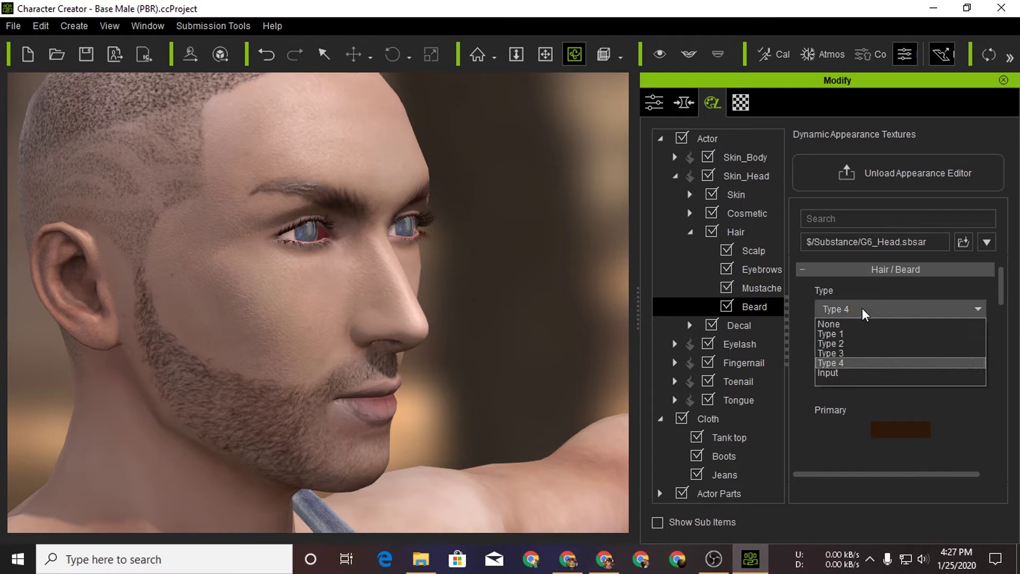
{"action": "left_click", "coordinate": [853, 353]}
{"action": "right_click_drag", "start_coordinate": [490, 380], "coordinate": [289, 375]}
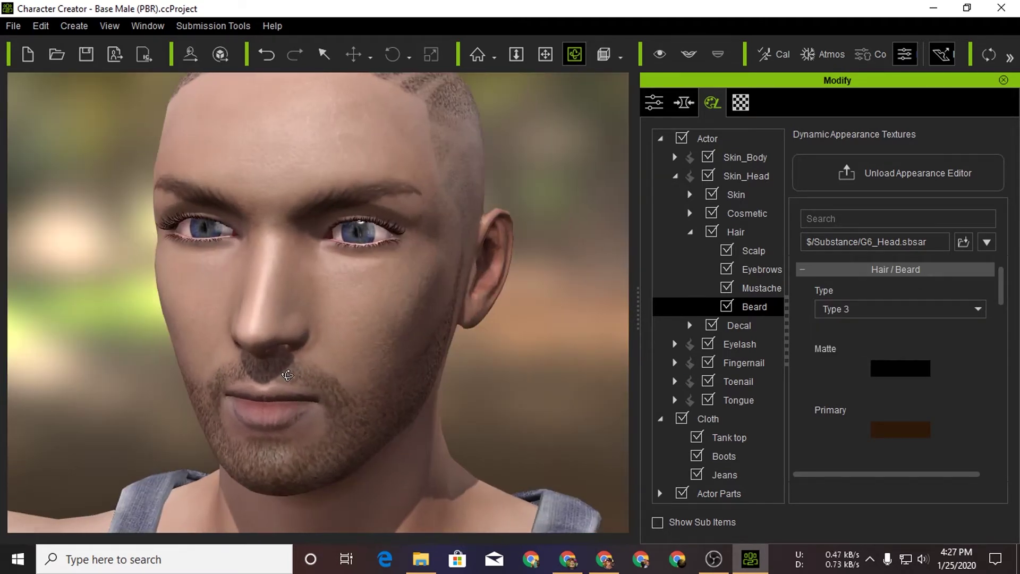
Set the eyelashes to Sparse after comparing Dense and Full.
{"action": "left_click", "coordinate": [744, 344]}
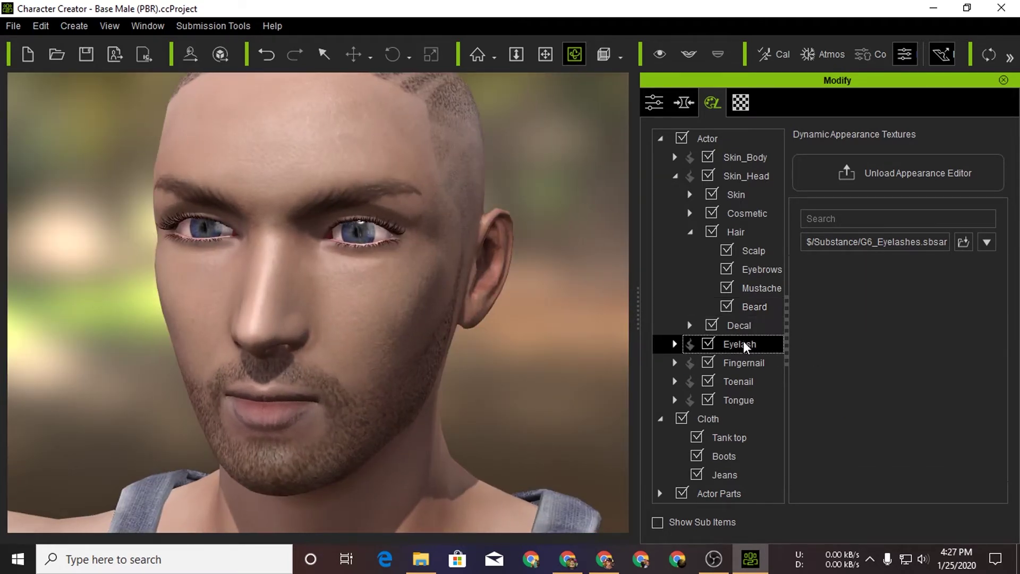
{"action": "left_click", "coordinate": [676, 344]}
{"action": "left_click", "coordinate": [743, 362]}
{"action": "left_click", "coordinate": [882, 309]}
{"action": "left_click", "coordinate": [853, 338]}
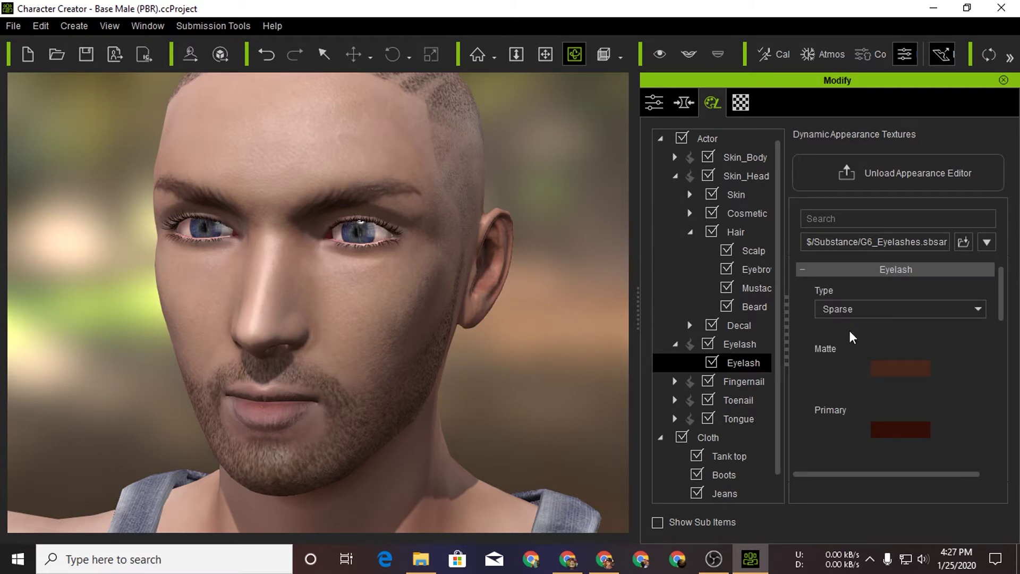
{"action": "left_click", "coordinate": [841, 310]}
{"action": "left_click", "coordinate": [844, 343]}
{"action": "left_click", "coordinate": [844, 311]}
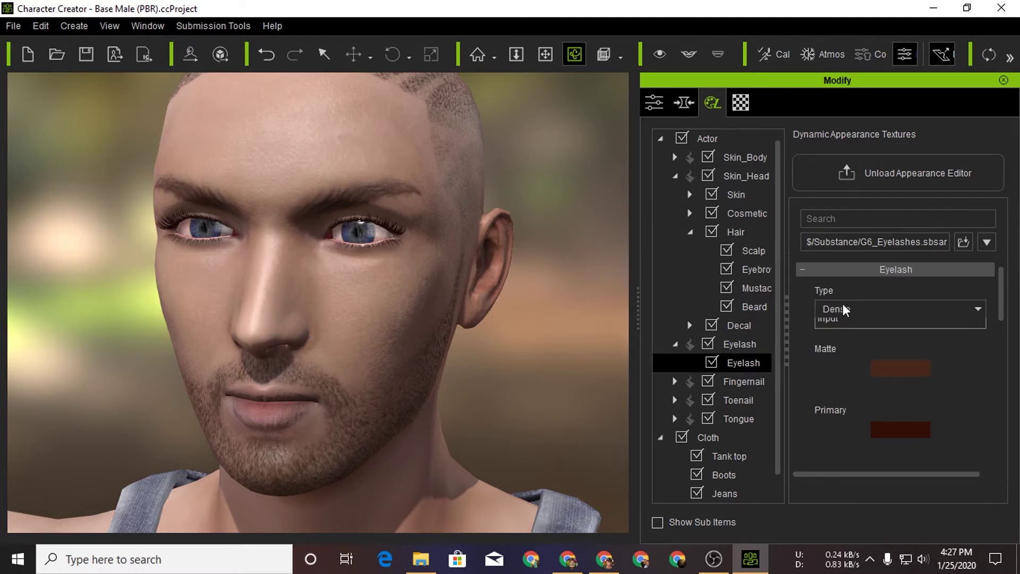
{"action": "left_click", "coordinate": [846, 337]}
{"action": "left_click", "coordinate": [844, 310]}
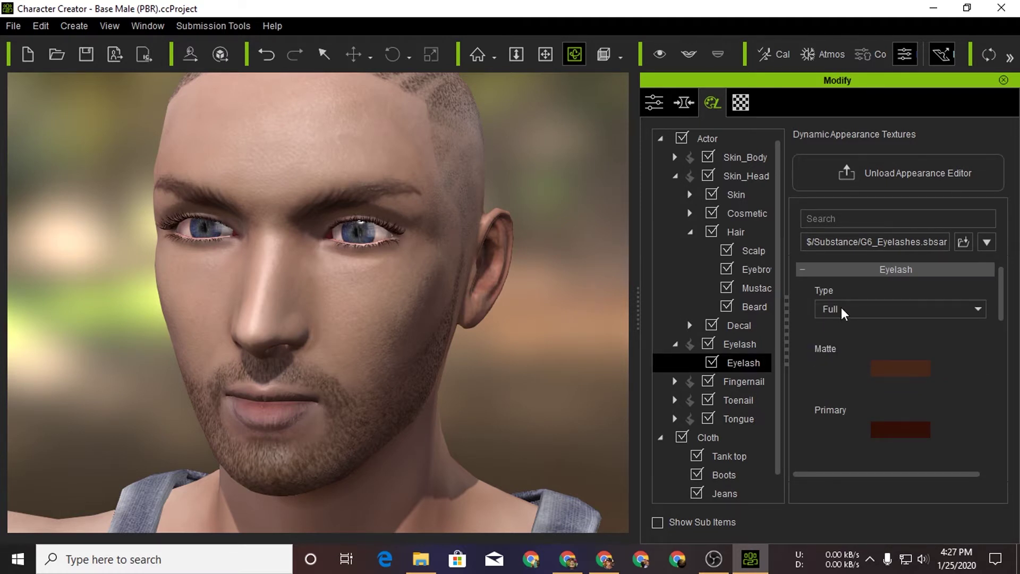
{"action": "left_click", "coordinate": [838, 311]}
{"action": "left_click", "coordinate": [843, 341]}
{"action": "left_click", "coordinate": [850, 309]}
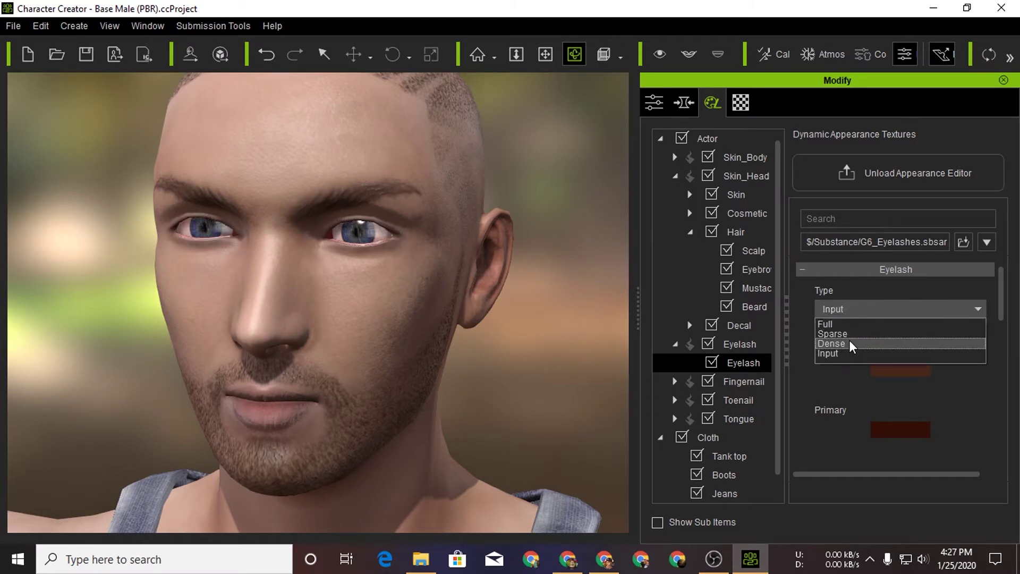
{"action": "left_click", "coordinate": [838, 334]}
{"action": "mouse_move", "coordinate": [364, 331]}
{"action": "right_mouse_down"}
{"action": "mouse_move", "coordinate": [655, 325]}
{"action": "mouse_move", "coordinate": [483, 326]}
{"action": "right_mouse_up"}
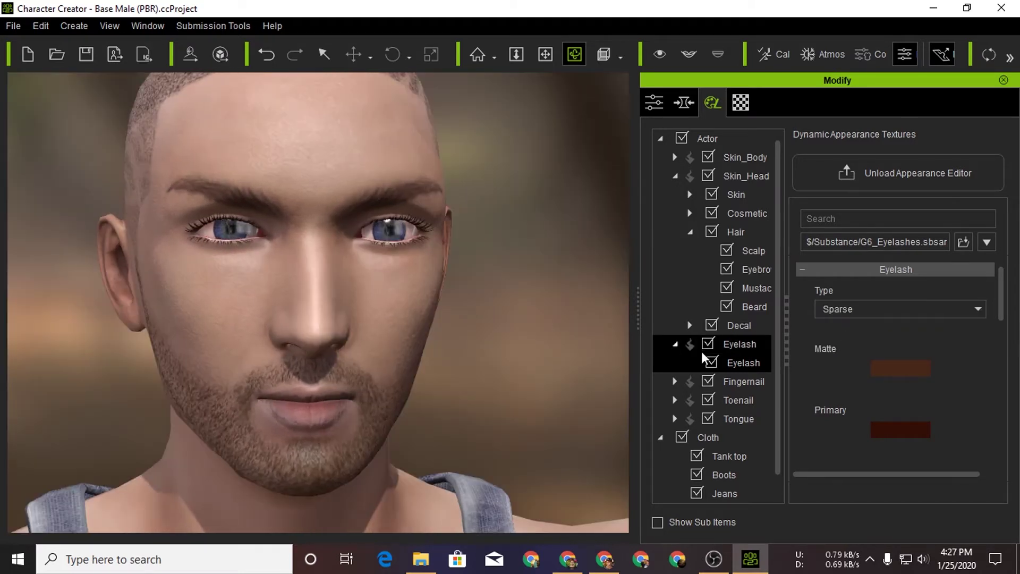
Browse the Fingernail, Toenail Nail and Skin_Head settings, then switch to the Morph tab.
{"action": "left_click", "coordinate": [744, 382]}
{"action": "left_click", "coordinate": [718, 399]}
{"action": "left_click", "coordinate": [675, 401]}
{"action": "left_click", "coordinate": [744, 419]}
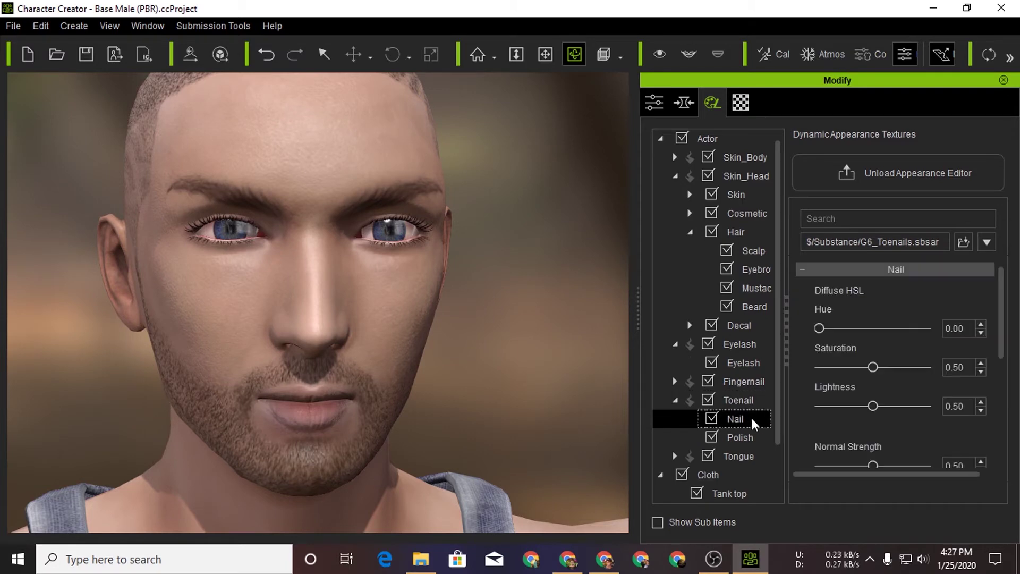
{"action": "scroll", "coordinate": [751, 433], "scroll_direction": "down", "scroll_amount": 1}
{"action": "scroll", "coordinate": [738, 276], "scroll_direction": "up", "scroll_amount": 3}
{"action": "left_click", "coordinate": [738, 175]}
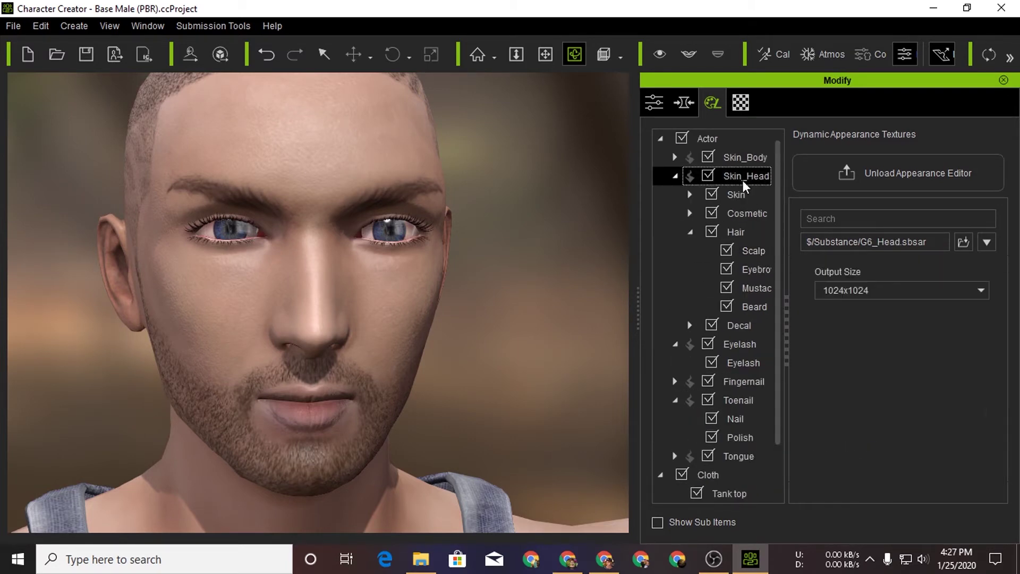
{"action": "left_click", "coordinate": [683, 102]}
{"action": "right_click_drag", "start_coordinate": [584, 297], "coordinate": [438, 295]}
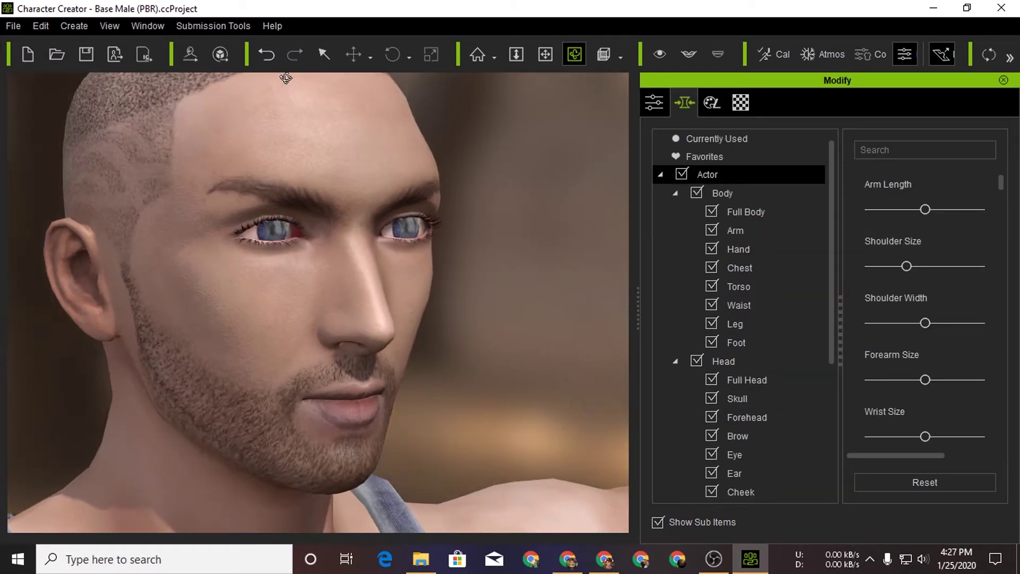
Pick the nose and raise its Nose Bridge Depth morph.
{"action": "left_click", "coordinate": [323, 54]}
{"action": "left_click", "coordinate": [346, 243]}
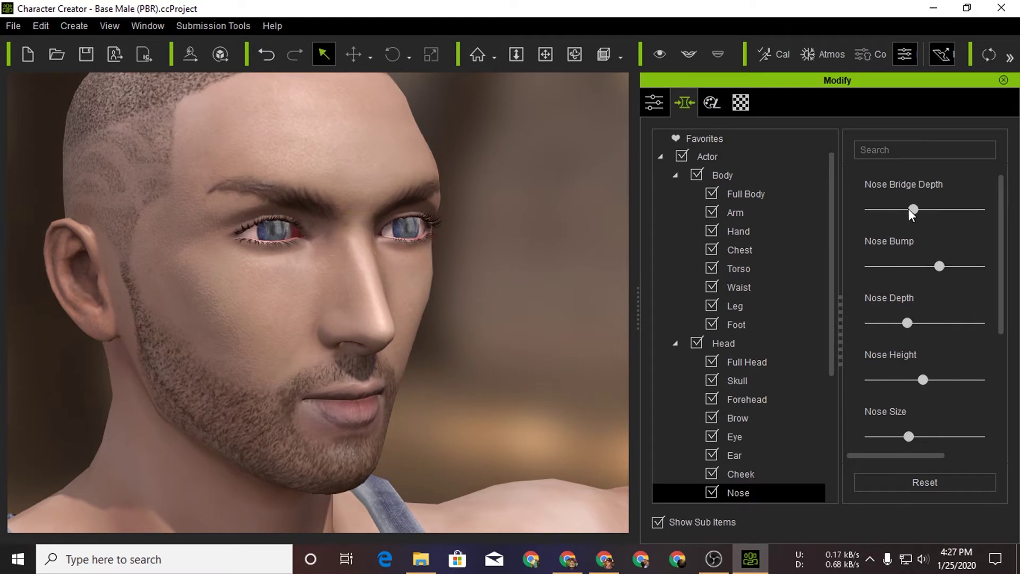
{"action": "left_click_drag", "start_coordinate": [912, 213], "coordinate": [970, 215]}
{"action": "key", "text": "f"}
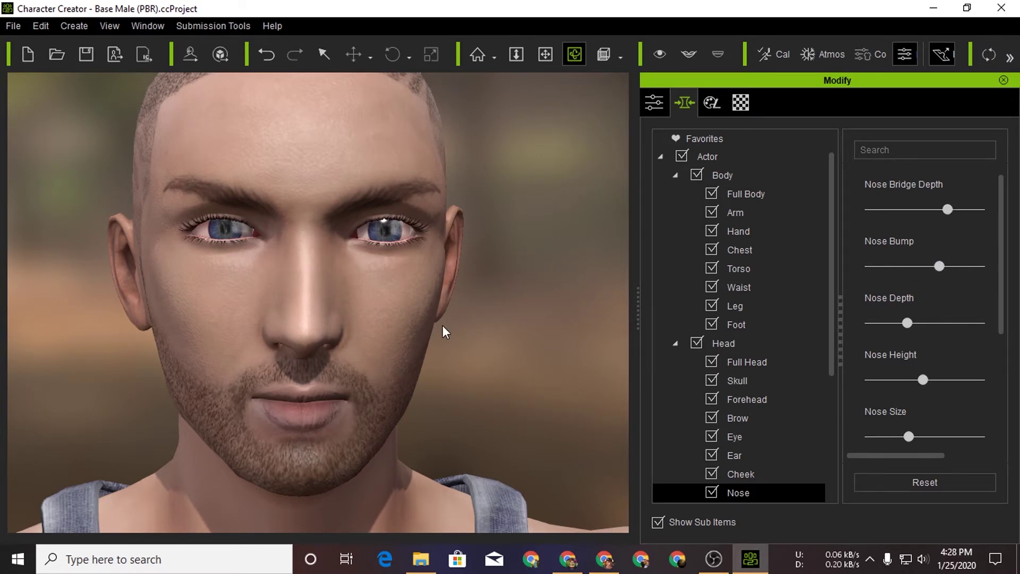
Scroll through the morph sliders and list the body's arm morphs.
{"action": "left_click_drag", "start_coordinate": [393, 325], "coordinate": [611, 317]}
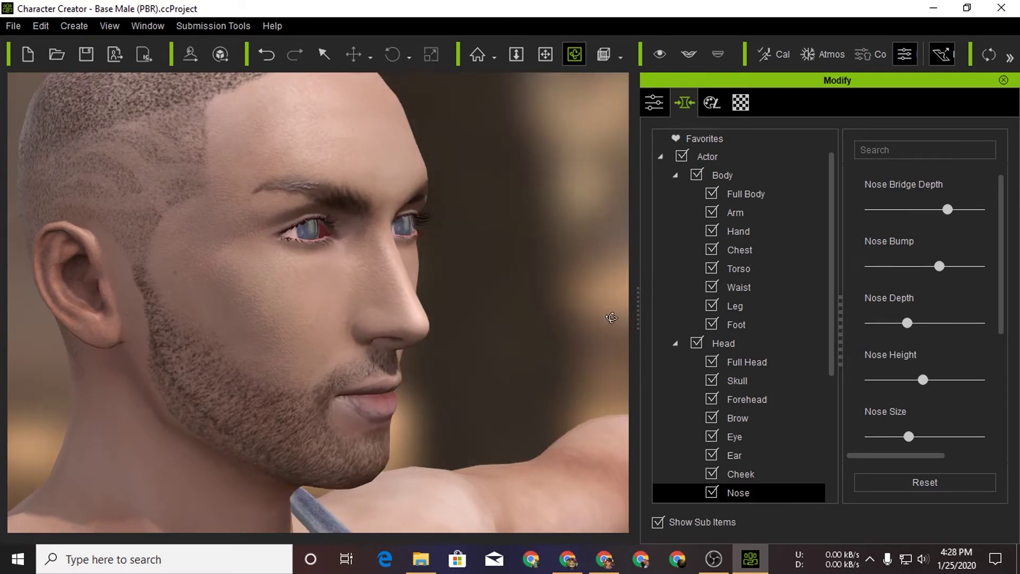
{"action": "scroll", "coordinate": [977, 389], "scroll_direction": "down", "scroll_amount": 1}
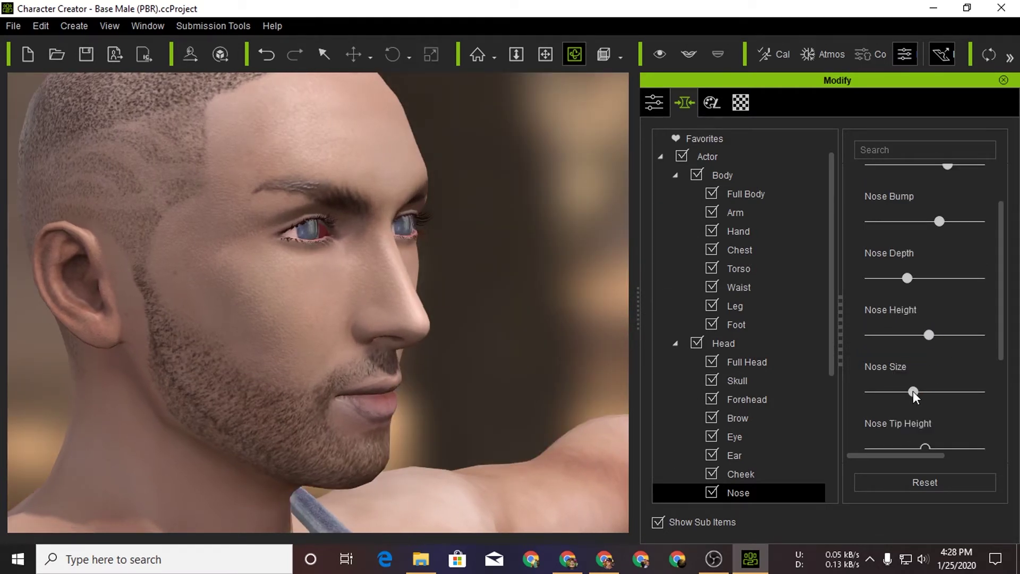
{"action": "scroll", "coordinate": [1004, 316], "scroll_direction": "down", "scroll_amount": 1}
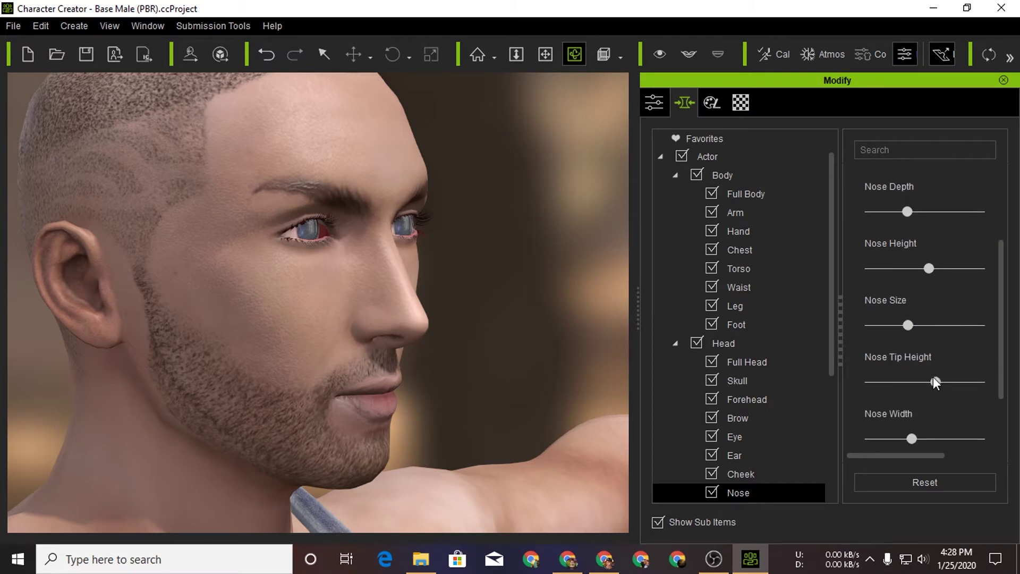
{"action": "scroll", "coordinate": [998, 364], "scroll_direction": "down", "scroll_amount": 1}
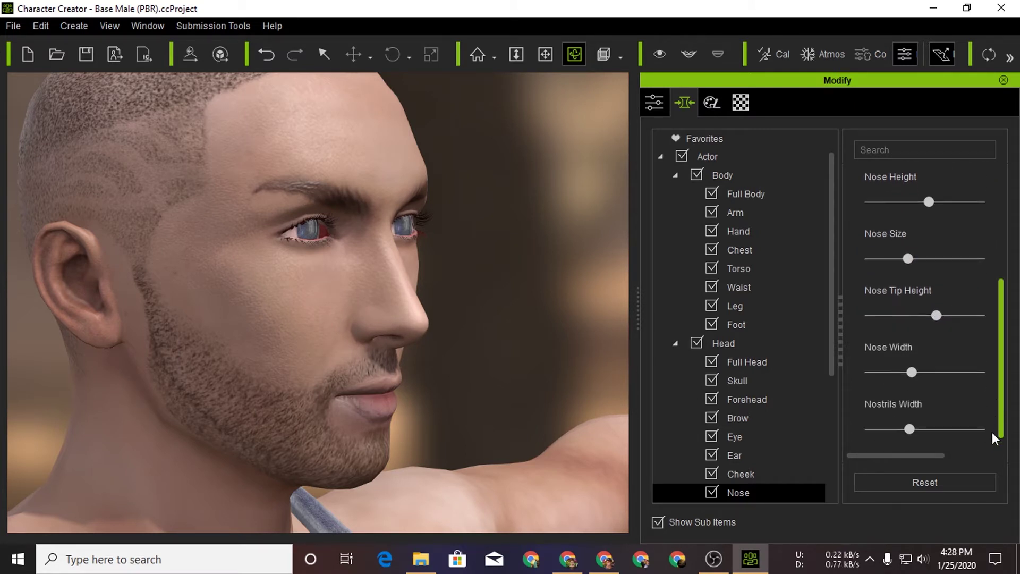
{"action": "left_click", "coordinate": [722, 173]}
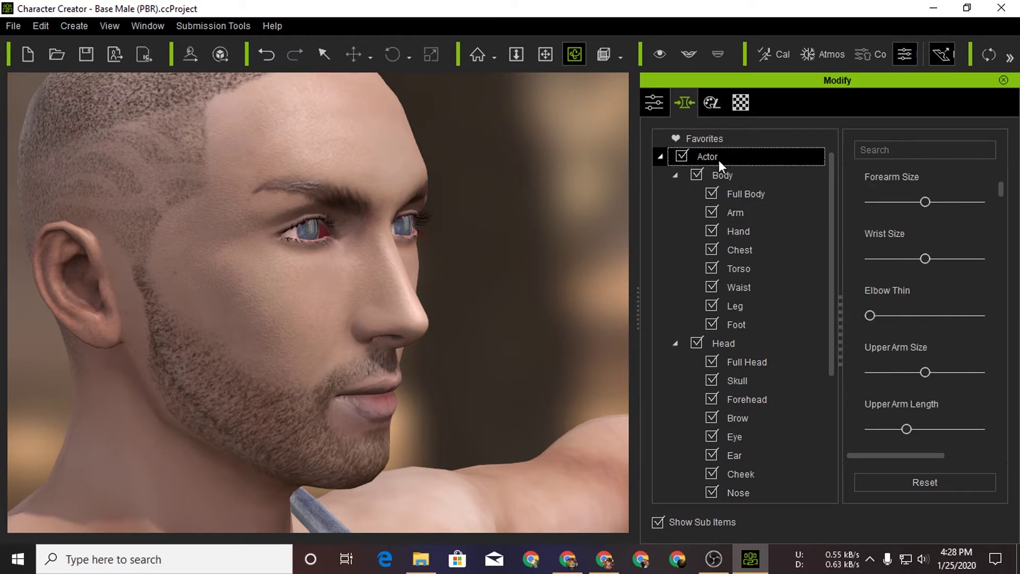
{"action": "left_click_drag", "start_coordinate": [839, 259], "coordinate": [797, 259]}
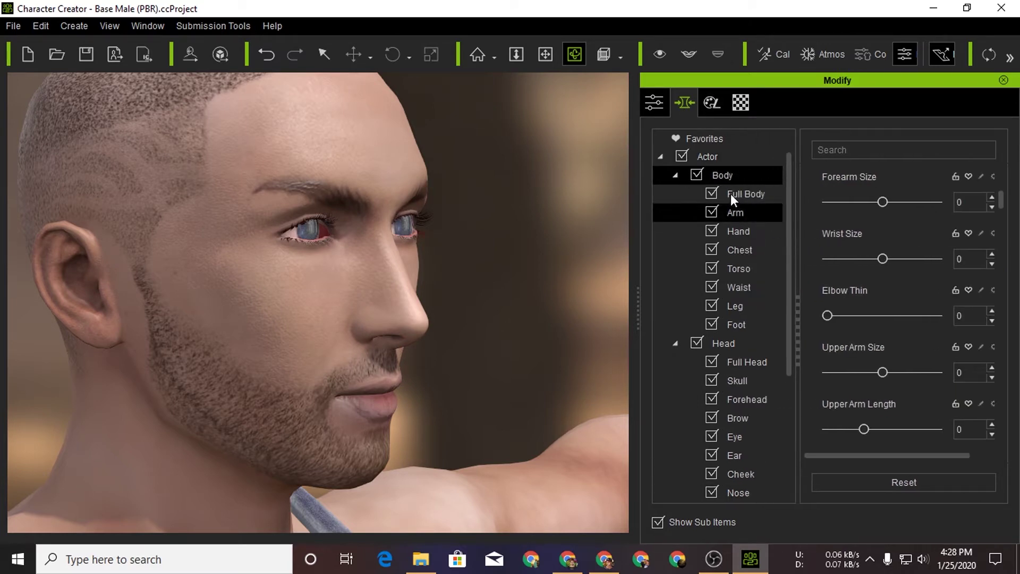
Frame the character front-on and collapse the Actor, Body, Head and Cloth morph branches.
{"action": "left_click", "coordinate": [703, 155]}
{"action": "right_click_drag", "start_coordinate": [445, 281], "coordinate": [262, 380]}
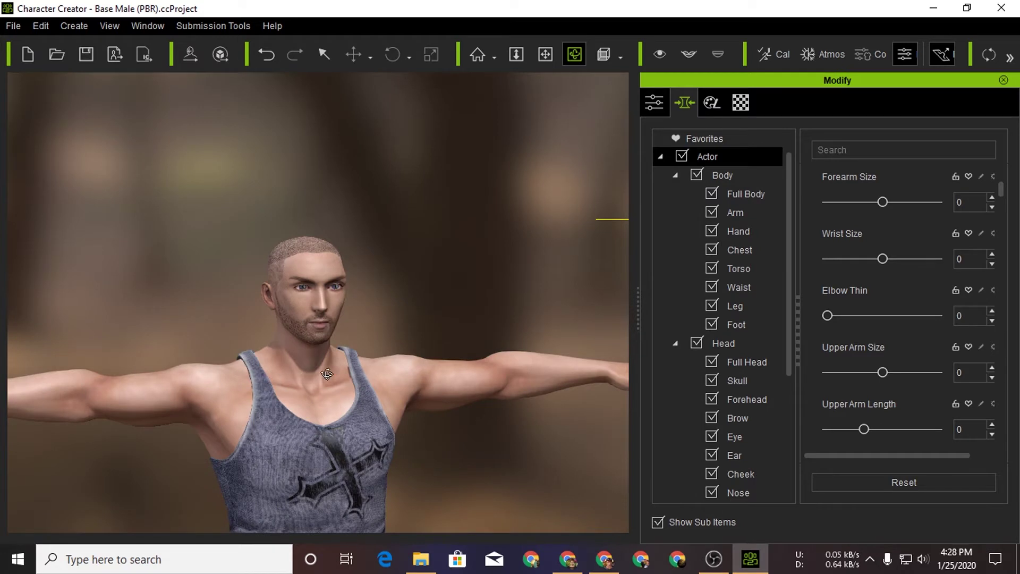
{"action": "key", "text": "f"}
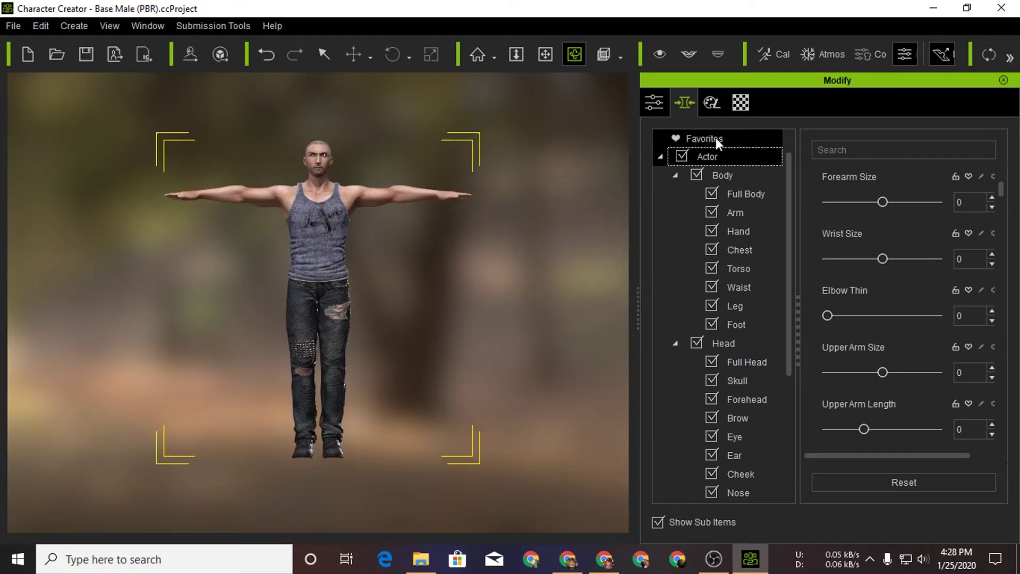
{"action": "left_click", "coordinate": [716, 138]}
{"action": "left_click", "coordinate": [713, 157]}
{"action": "left_click", "coordinate": [675, 176]}
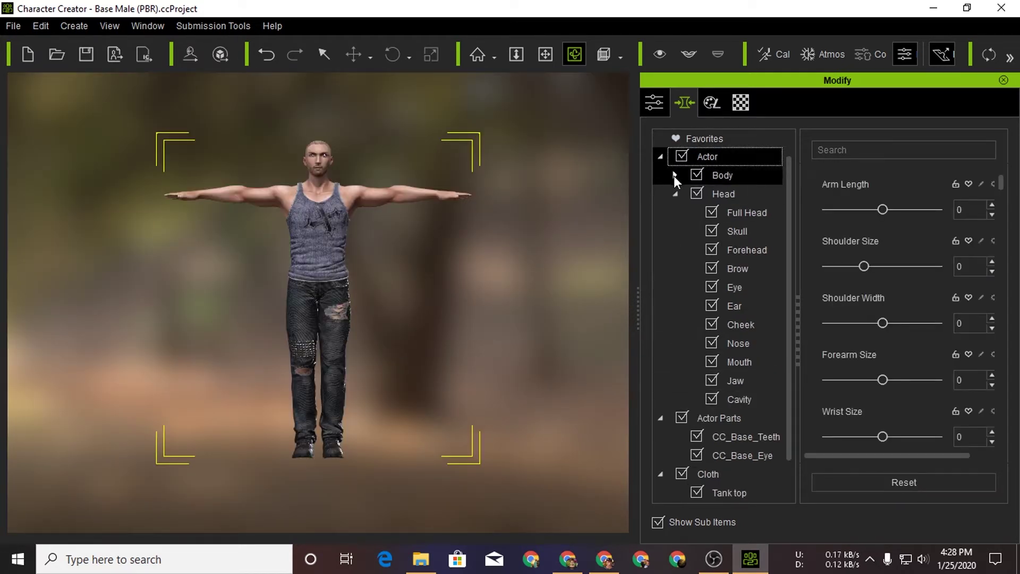
{"action": "left_click", "coordinate": [674, 193]}
{"action": "left_click", "coordinate": [661, 174]}
{"action": "left_click", "coordinate": [659, 193]}
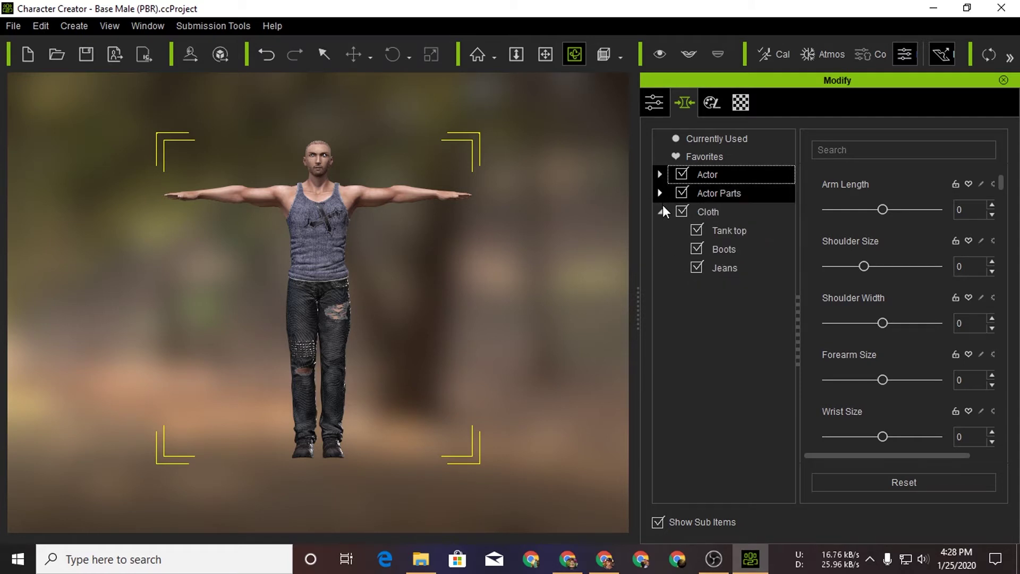
{"action": "left_click", "coordinate": [661, 211]}
Set the Body's Arm Length morph to 2, then show the Head morphs.
{"action": "left_click", "coordinate": [711, 103]}
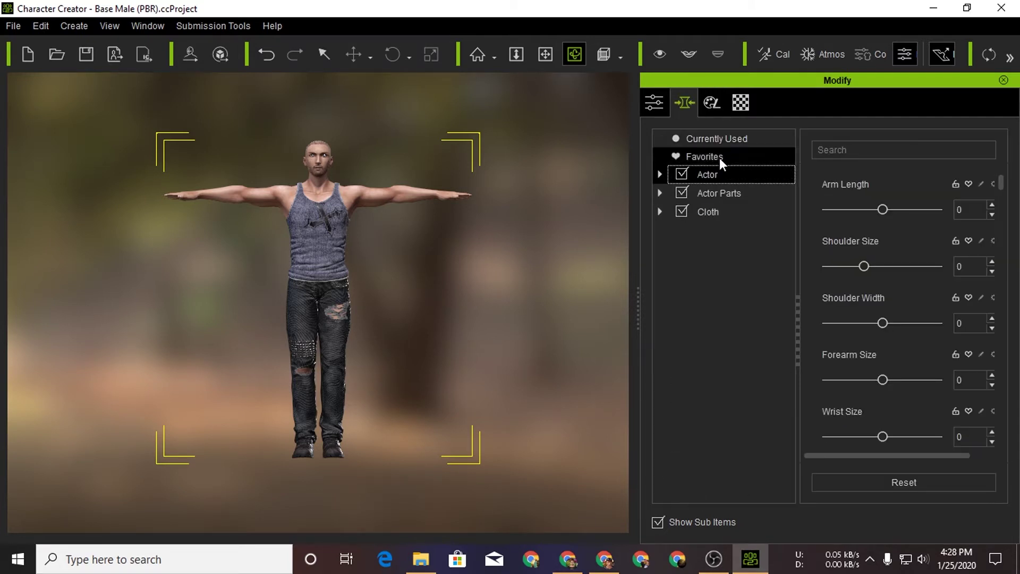
{"action": "scroll", "coordinate": [920, 301], "scroll_direction": "down", "scroll_amount": 1}
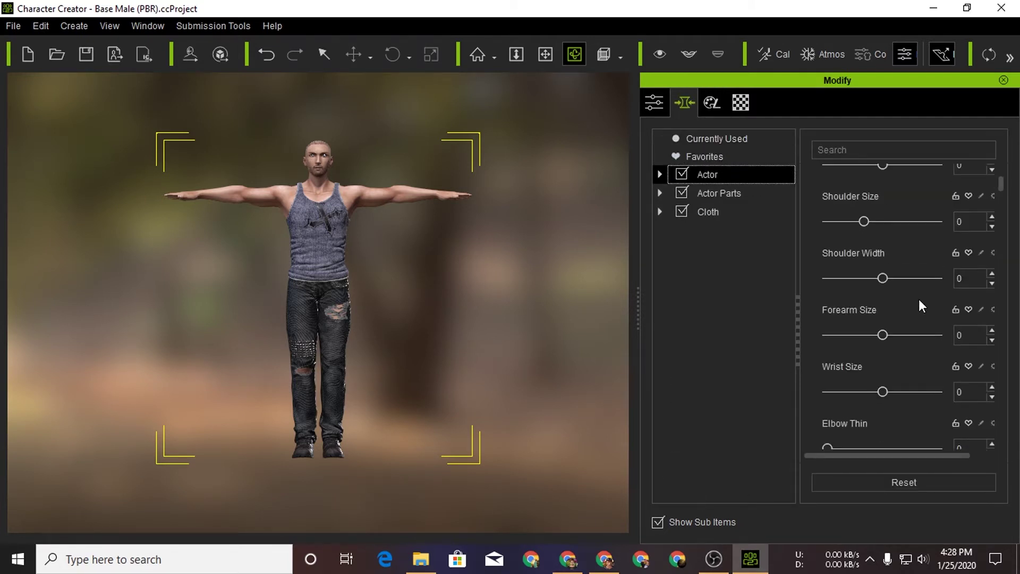
{"action": "scroll", "coordinate": [920, 301], "scroll_direction": "down", "scroll_amount": 2}
{"action": "scroll", "coordinate": [920, 301], "scroll_direction": "down", "scroll_amount": 10}
{"action": "scroll", "coordinate": [922, 306], "scroll_direction": "down", "scroll_amount": 1}
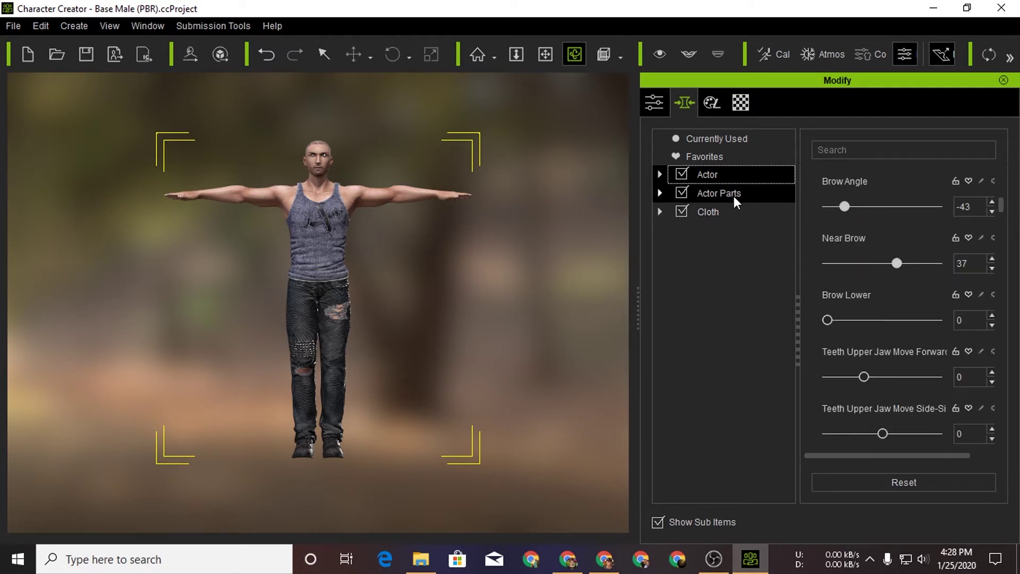
{"action": "left_click", "coordinate": [722, 175]}
{"action": "left_click", "coordinate": [659, 175]}
{"action": "left_click", "coordinate": [711, 193]}
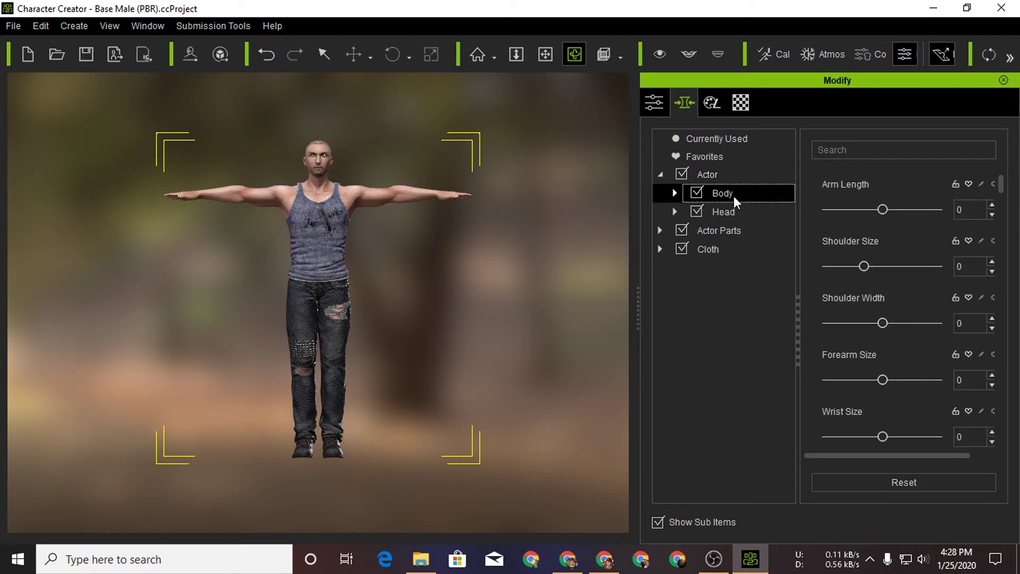
{"action": "middle_click_drag", "start_coordinate": [326, 209], "coordinate": [346, 268]}
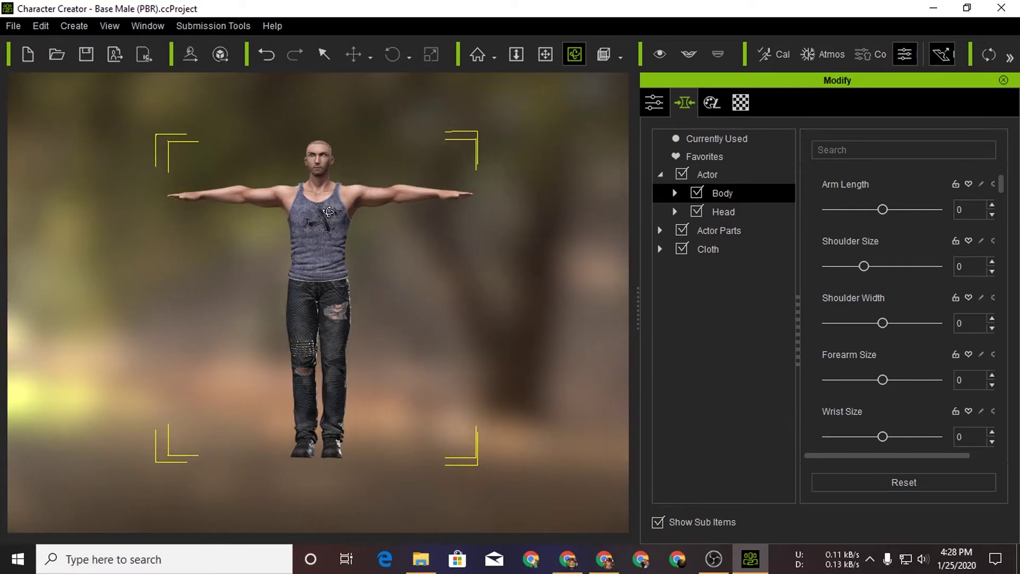
{"action": "scroll", "coordinate": [890, 211], "scroll_direction": "down", "scroll_amount": 1}
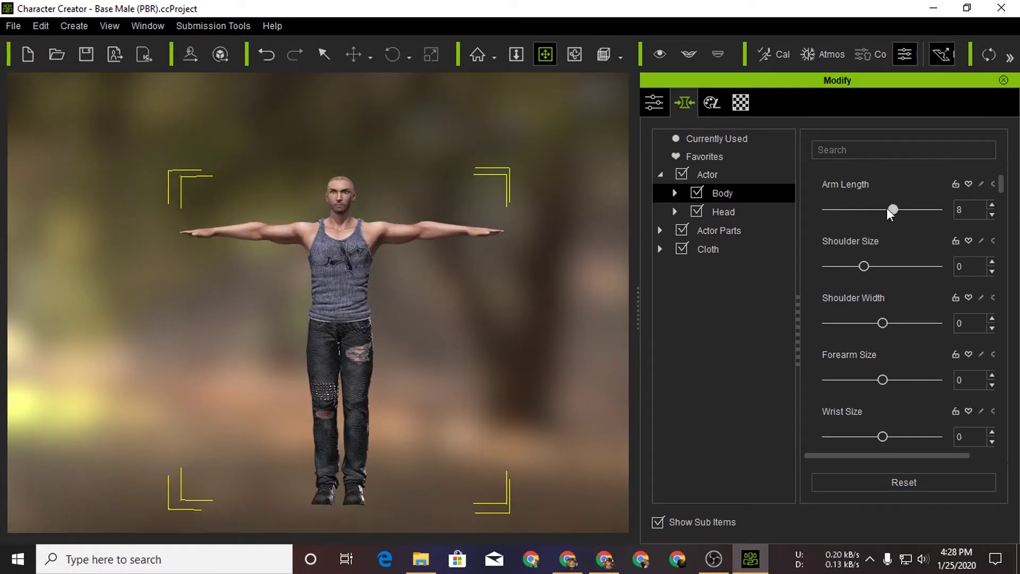
{"action": "scroll", "coordinate": [891, 212], "scroll_direction": "up", "scroll_amount": 3}
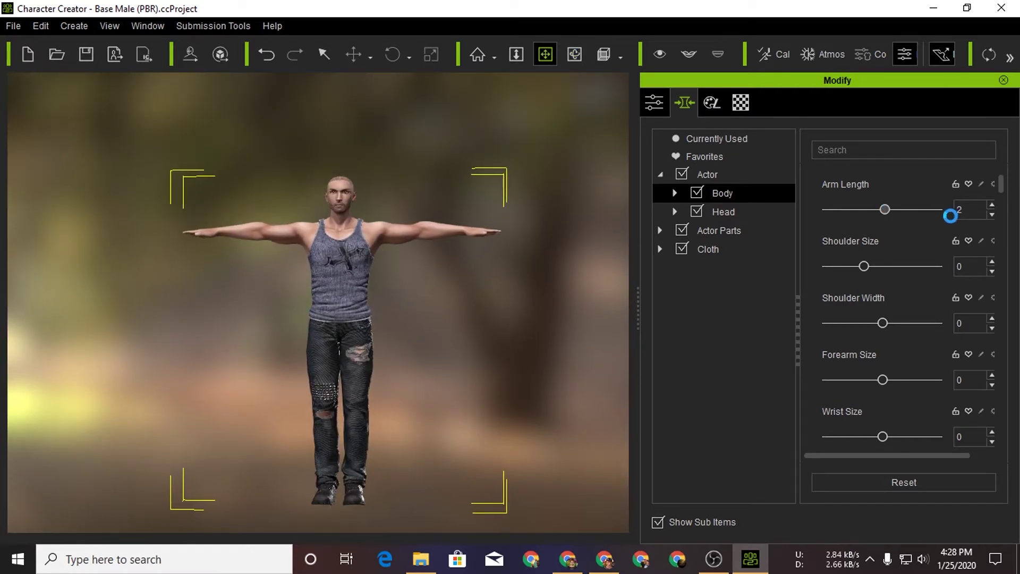
{"action": "left_click", "coordinate": [672, 209]}
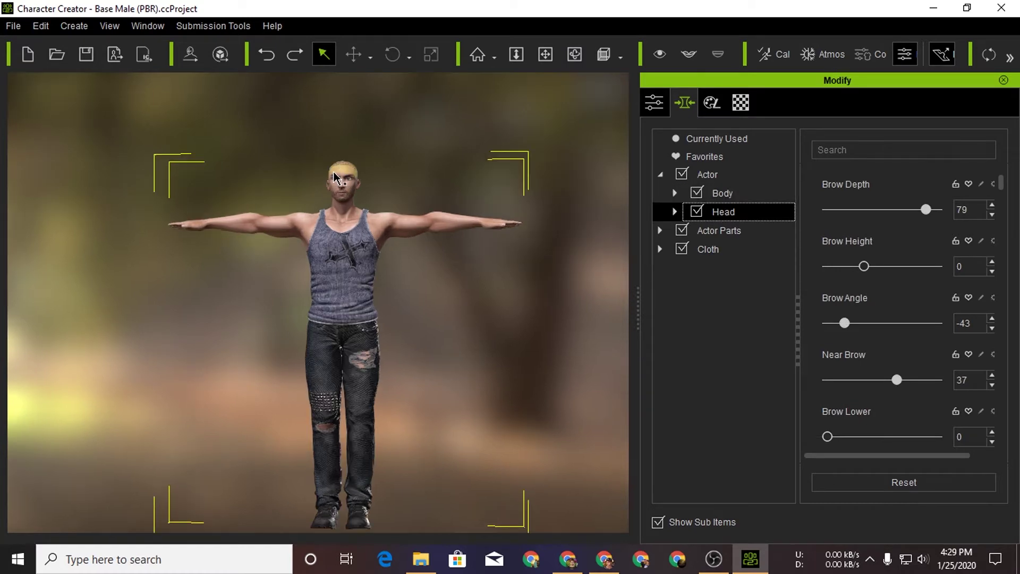
Zoom in on the face and lower the Bodybuilder body morph from 20 to 7.
{"action": "scroll", "coordinate": [362, 191], "scroll_direction": "up", "scroll_amount": 5}
{"action": "middle_click_drag", "start_coordinate": [345, 74], "coordinate": [401, 285]}
{"action": "scroll", "coordinate": [478, 255], "scroll_direction": "up", "scroll_amount": 3}
{"action": "middle_click_drag", "start_coordinate": [511, 245], "coordinate": [447, 291]}
{"action": "scroll", "coordinate": [447, 292], "scroll_direction": "up", "scroll_amount": 2}
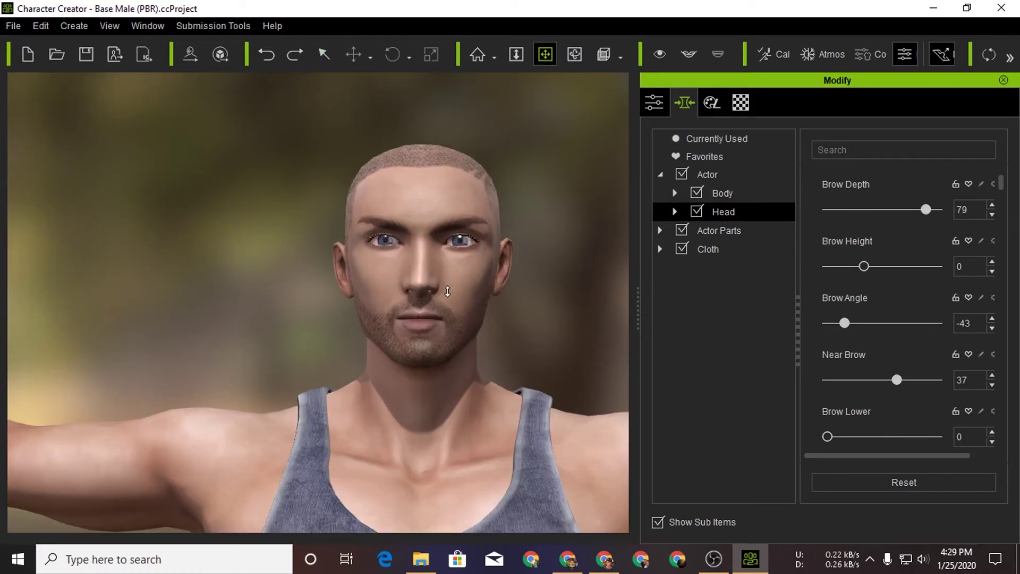
{"action": "left_click", "coordinate": [674, 211]}
{"action": "left_click", "coordinate": [751, 234]}
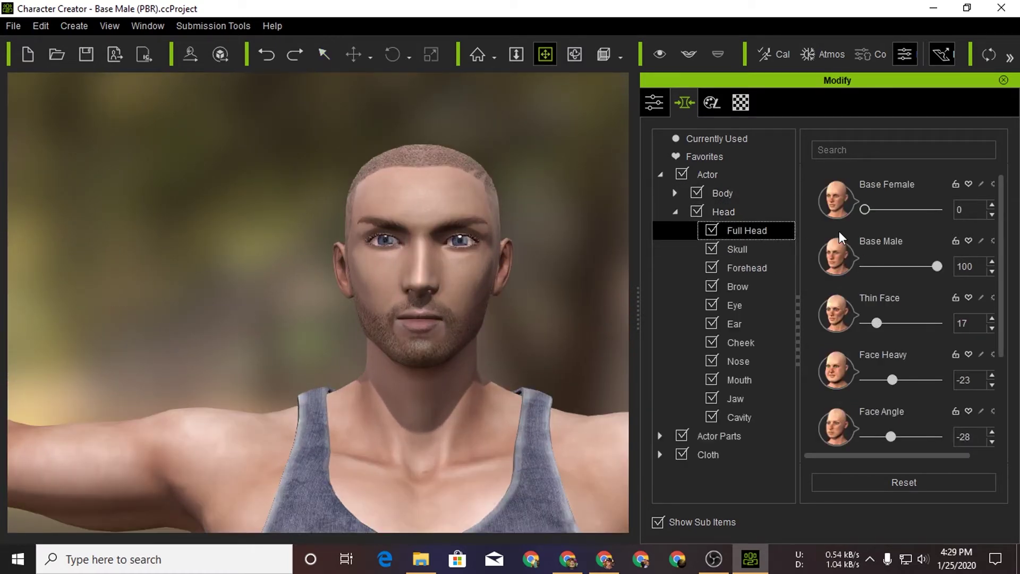
{"action": "left_click", "coordinate": [675, 193]}
{"action": "left_click", "coordinate": [755, 217]}
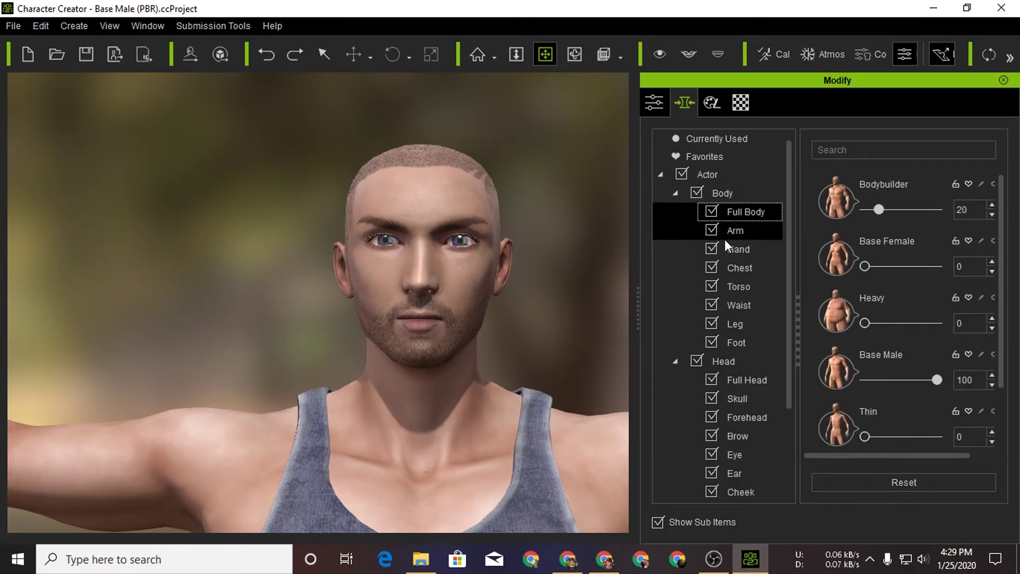
{"action": "left_click_drag", "start_coordinate": [881, 208], "coordinate": [875, 208]}
Set the arm morphs to Shoulder Size 12, Shoulder Width -9 and forearms -37.
{"action": "scroll", "coordinate": [812, 333], "scroll_direction": "down", "scroll_amount": 2}
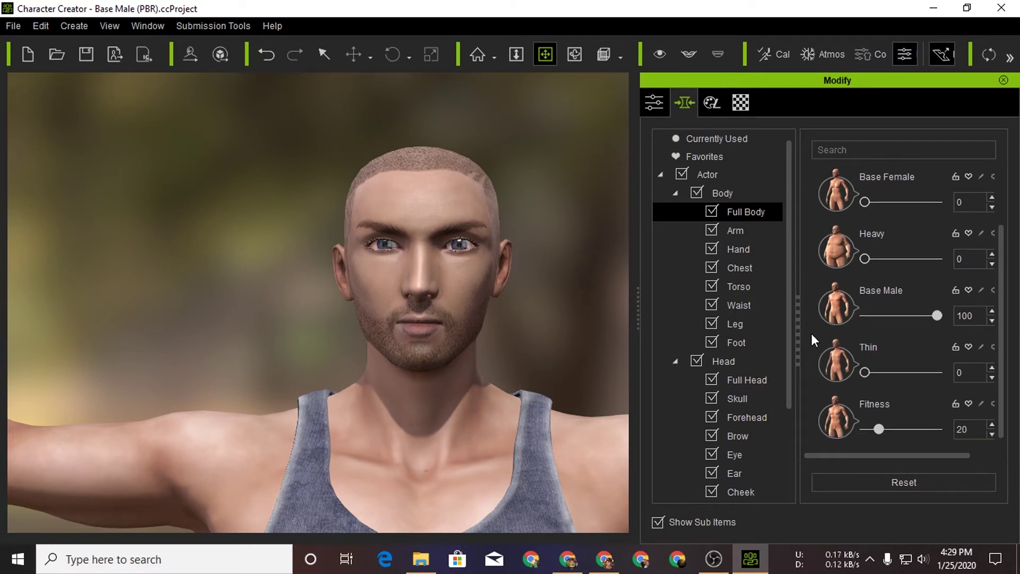
{"action": "mouse_move", "coordinate": [865, 429]}
{"action": "left_mouse_down"}
{"action": "mouse_move", "coordinate": [907, 433]}
{"action": "mouse_move", "coordinate": [898, 434]}
{"action": "left_mouse_up"}
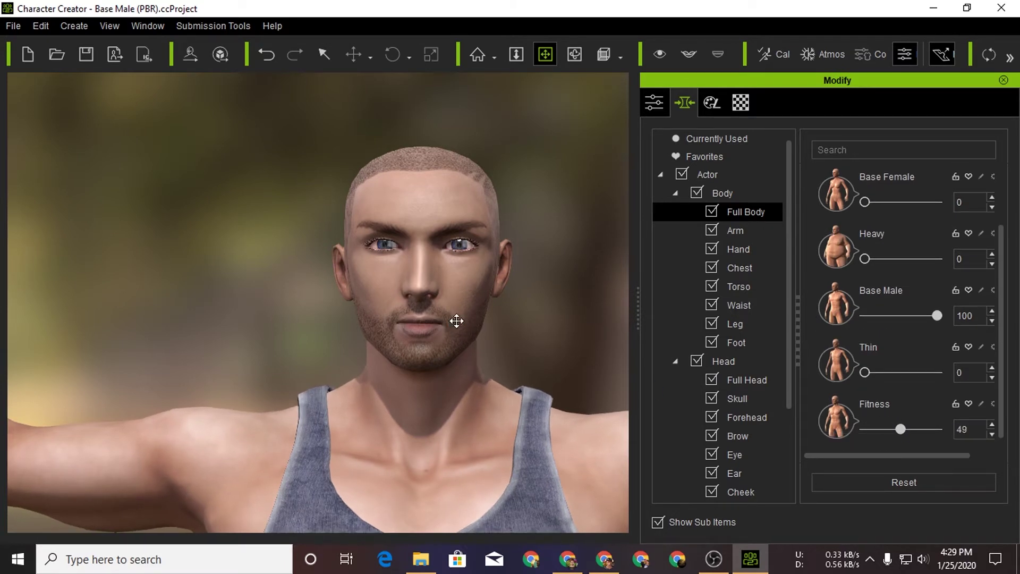
{"action": "scroll", "coordinate": [456, 321], "scroll_direction": "down", "scroll_amount": 3}
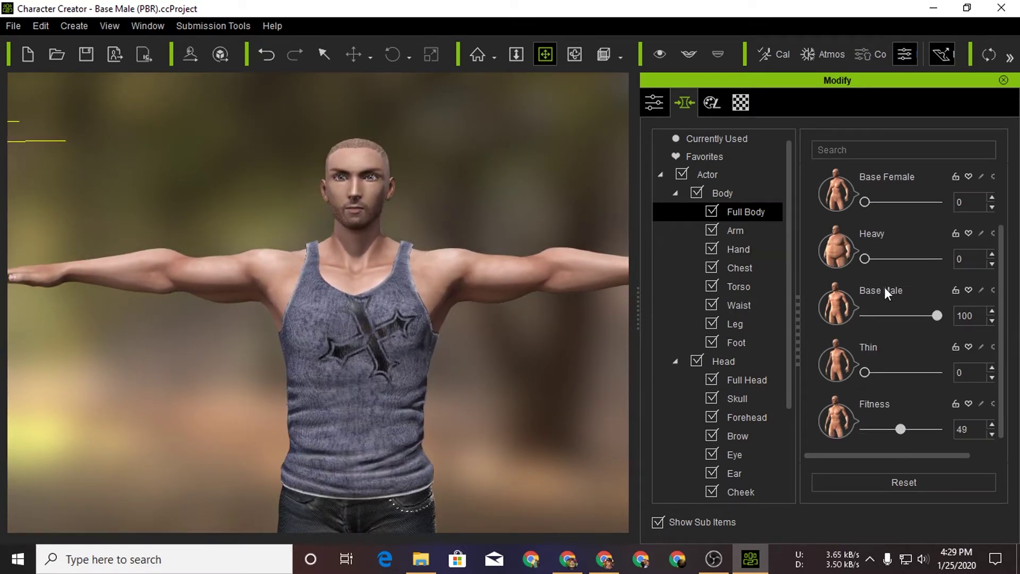
{"action": "left_click", "coordinate": [736, 230]}
{"action": "left_click_drag", "start_coordinate": [868, 202], "coordinate": [868, 202]}
{"action": "left_click_drag", "start_coordinate": [884, 258], "coordinate": [865, 259]}
{"action": "left_click_drag", "start_coordinate": [883, 316], "coordinate": [858, 315]}
{"action": "scroll", "coordinate": [754, 339], "scroll_direction": "down", "scroll_amount": 1}
{"action": "left_click", "coordinate": [740, 287]}
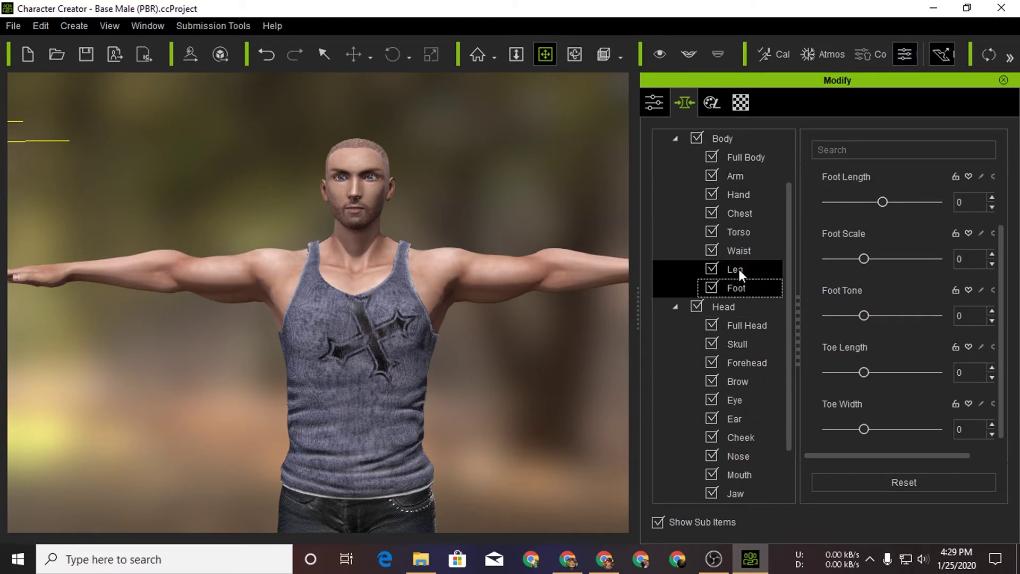
{"action": "left_click", "coordinate": [737, 215]}
{"action": "left_click", "coordinate": [735, 176]}
Orbit to a three-quarter face view and pick the cheek to show its morphs.
{"action": "scroll", "coordinate": [417, 173], "scroll_direction": "up", "scroll_amount": 3}
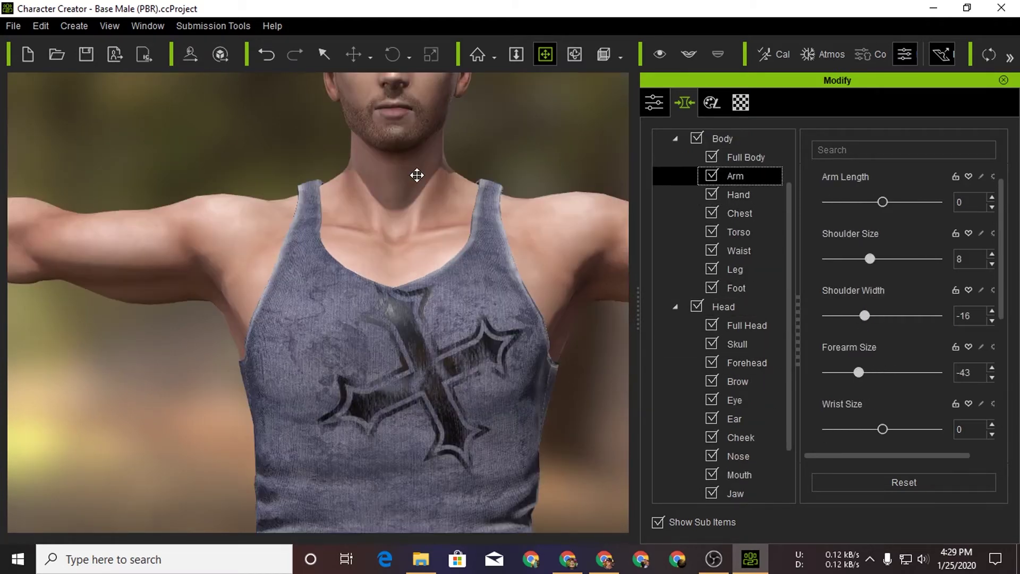
{"action": "scroll", "coordinate": [398, 207], "scroll_direction": "up", "scroll_amount": 3}
{"action": "scroll", "coordinate": [387, 229], "scroll_direction": "up", "scroll_amount": 2}
{"action": "right_click_drag", "start_coordinate": [387, 230], "coordinate": [531, 314]}
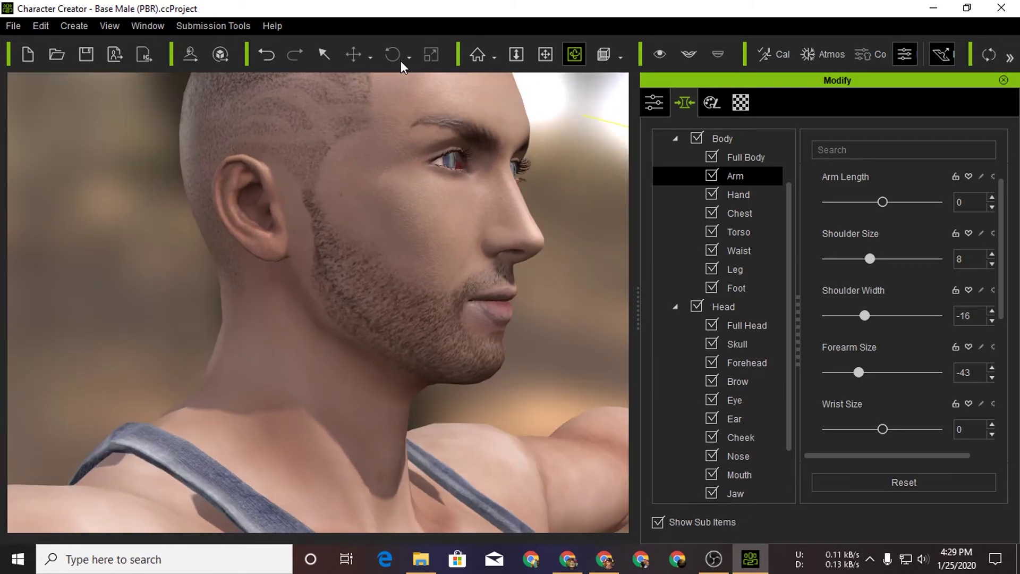
{"action": "left_click", "coordinate": [320, 57]}
{"action": "left_click", "coordinate": [376, 212]}
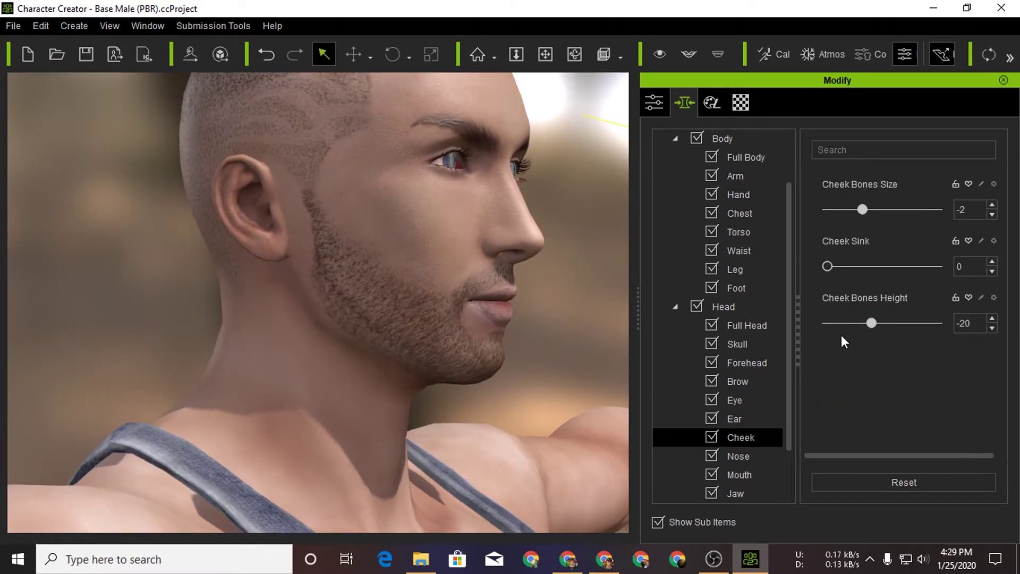
{"action": "scroll", "coordinate": [734, 380], "scroll_direction": "down", "scroll_amount": 1}
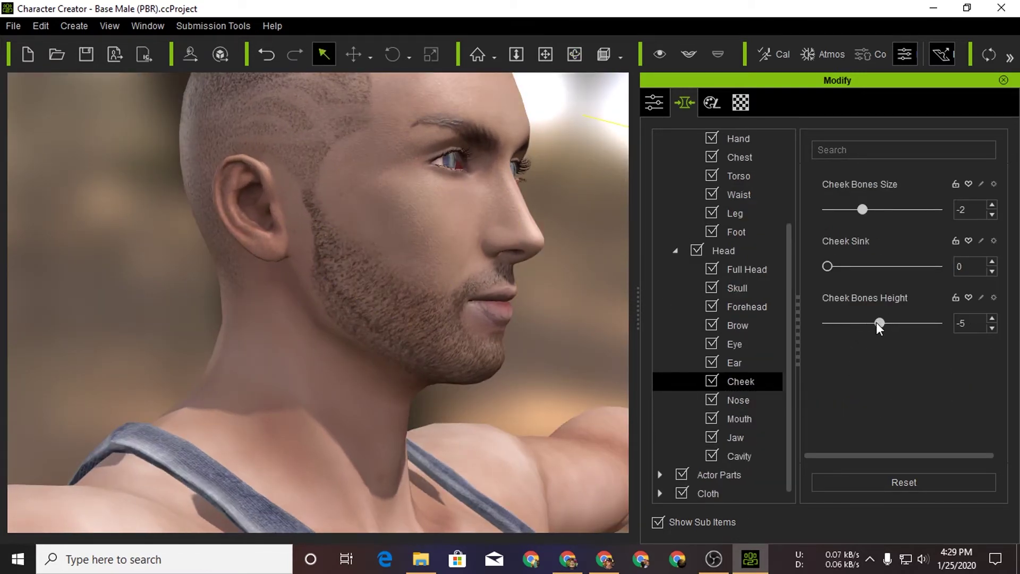
{"action": "left_click", "coordinate": [523, 329]}
{"action": "right_click_drag", "start_coordinate": [524, 330], "coordinate": [413, 54]}
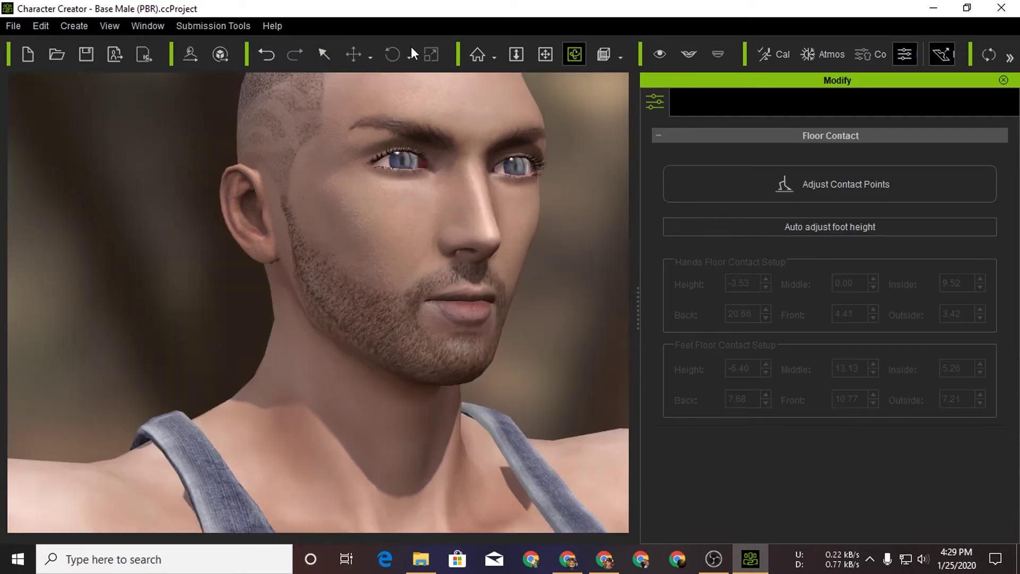
{"action": "left_click", "coordinate": [325, 55]}
{"action": "left_click", "coordinate": [388, 223]}
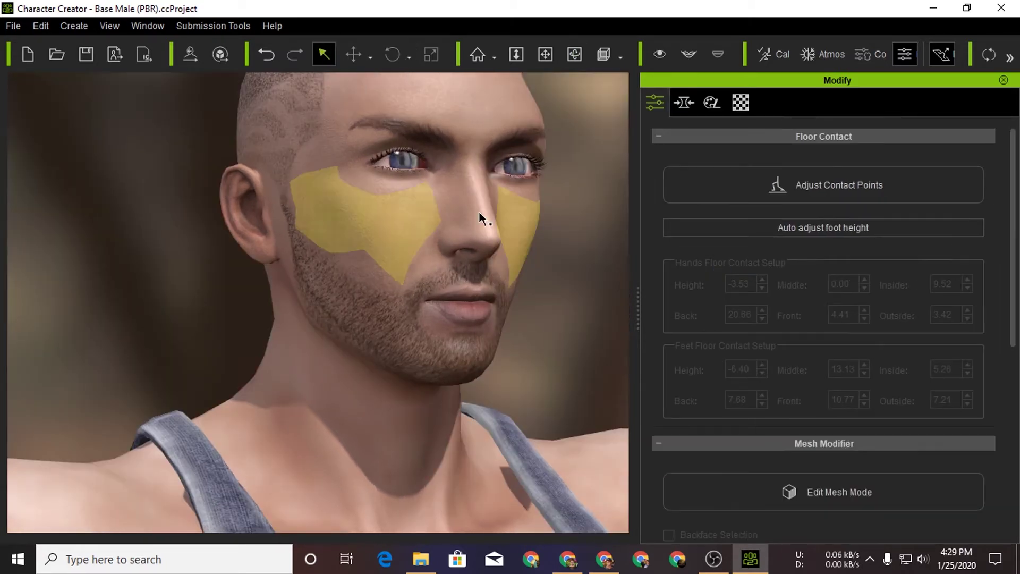
Show the ear and brow adjustments and lower Brow Height to -15.
{"action": "left_click", "coordinate": [685, 102]}
{"action": "left_click", "coordinate": [736, 364]}
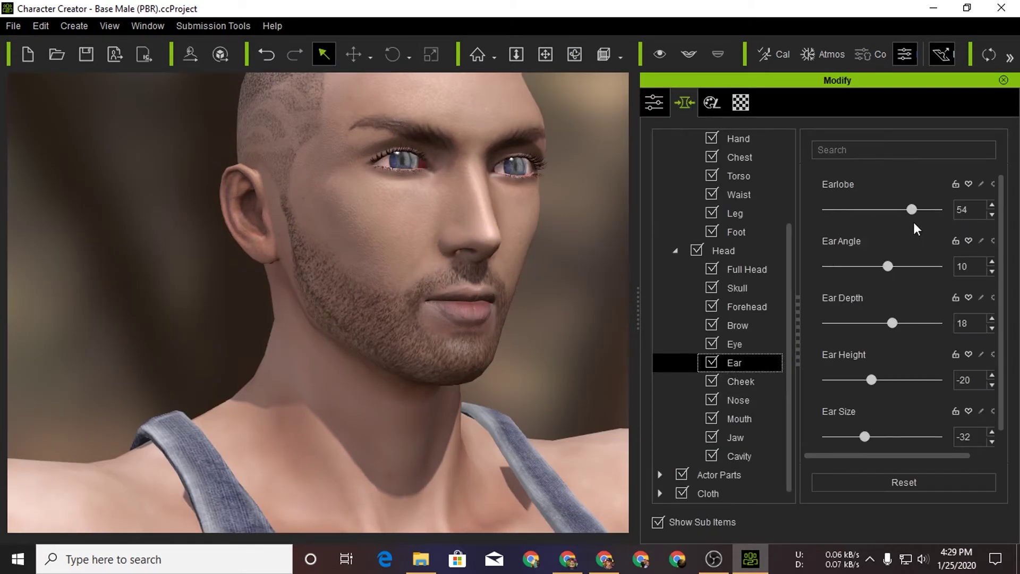
{"action": "right_click_drag", "start_coordinate": [504, 266], "coordinate": [626, 340]}
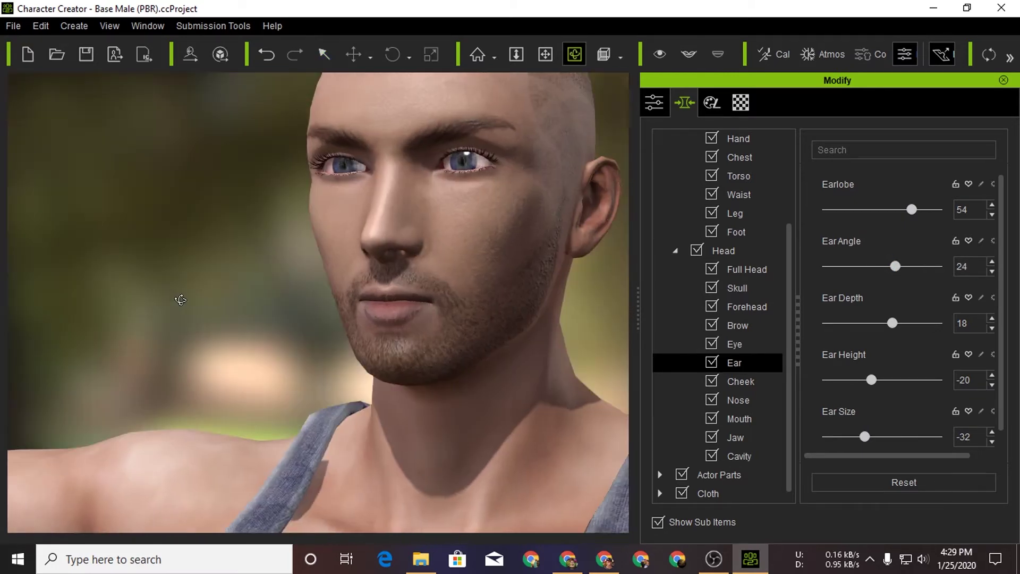
{"action": "left_click", "coordinate": [768, 326]}
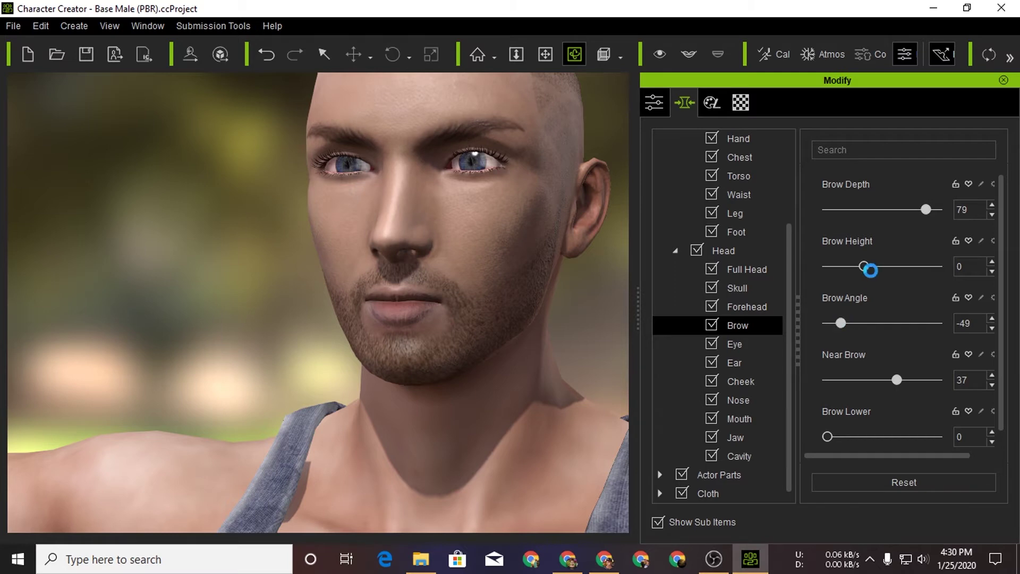
{"action": "left_click_drag", "start_coordinate": [877, 268], "coordinate": [861, 267]}
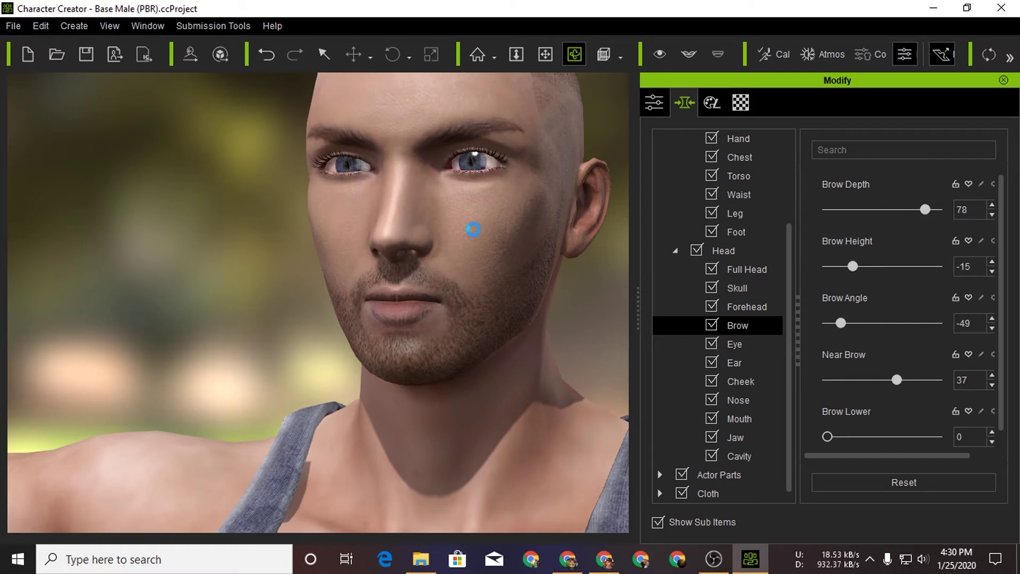
Pan and orbit to frame the head and torso in a three-quarter view.
{"action": "scroll", "coordinate": [515, 289], "scroll_direction": "down", "scroll_amount": 1}
{"action": "scroll", "coordinate": [512, 289], "scroll_direction": "down", "scroll_amount": 3}
{"action": "scroll", "coordinate": [511, 290], "scroll_direction": "down", "scroll_amount": 2}
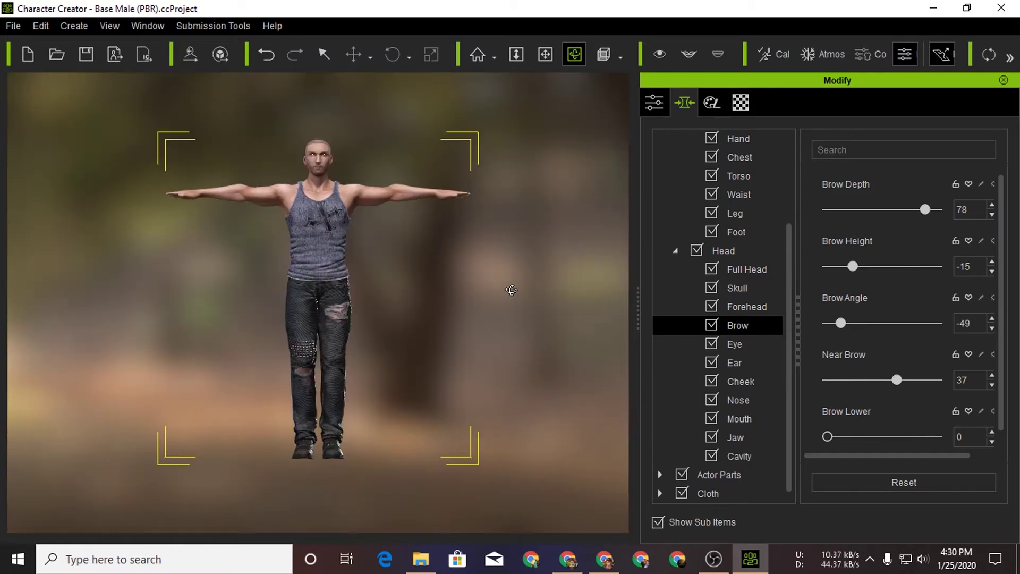
{"action": "scroll", "coordinate": [286, 143], "scroll_direction": "up", "scroll_amount": 2}
{"action": "scroll", "coordinate": [286, 143], "scroll_direction": "up", "scroll_amount": 3}
{"action": "middle_click_drag", "start_coordinate": [318, 133], "coordinate": [353, 224]}
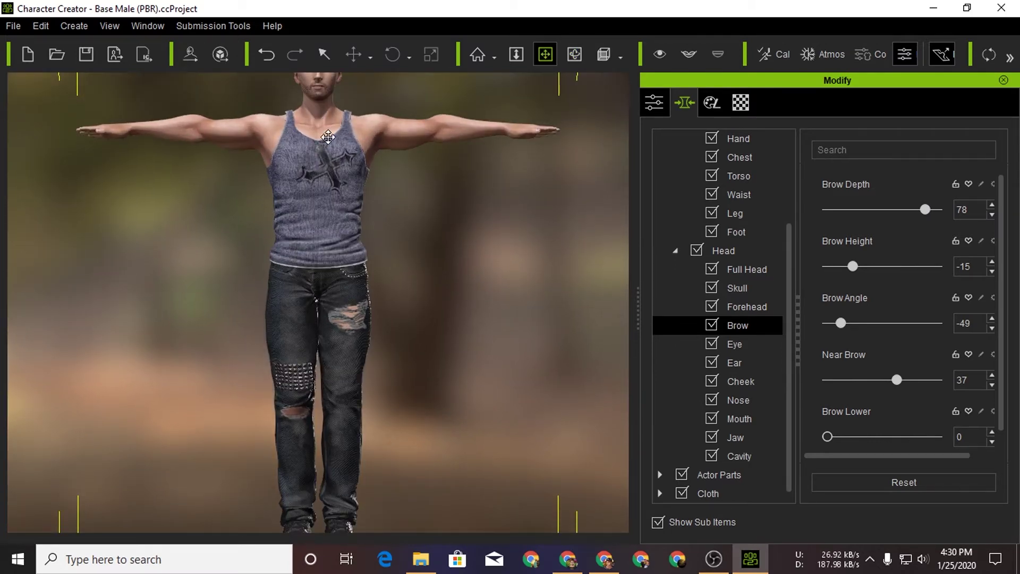
{"action": "scroll", "coordinate": [378, 244], "scroll_direction": "up", "scroll_amount": 5}
{"action": "mouse_move", "coordinate": [486, 287]}
{"action": "right_mouse_down"}
{"action": "mouse_move", "coordinate": [332, 333]}
{"action": "mouse_move", "coordinate": [578, 319]}
{"action": "mouse_move", "coordinate": [353, 330]}
{"action": "right_mouse_up"}
{"action": "scroll", "coordinate": [353, 330], "scroll_direction": "down", "scroll_amount": 2}
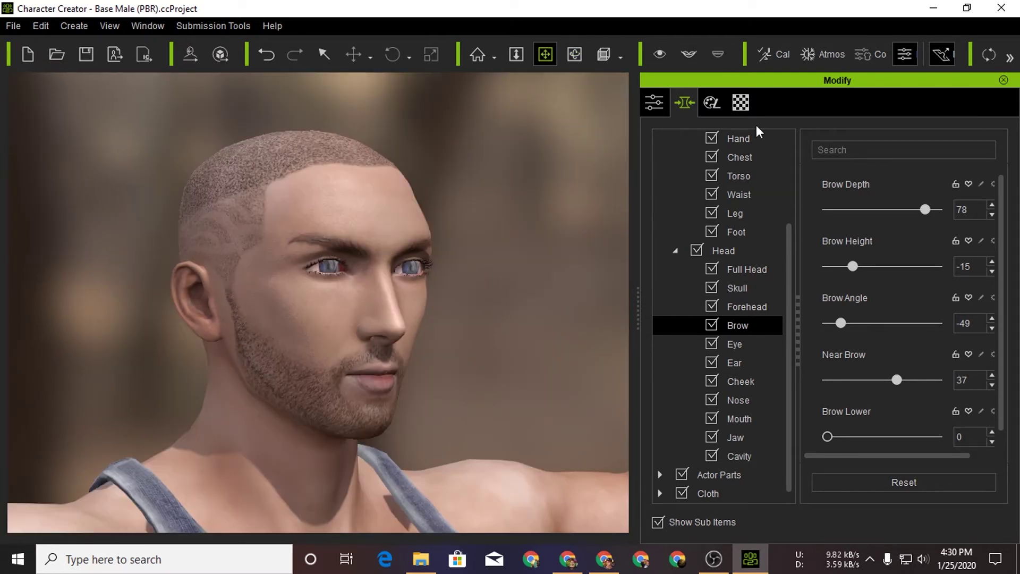
{"action": "left_click", "coordinate": [148, 25]}
{"action": "mouse_move", "coordinate": [180, 47]}
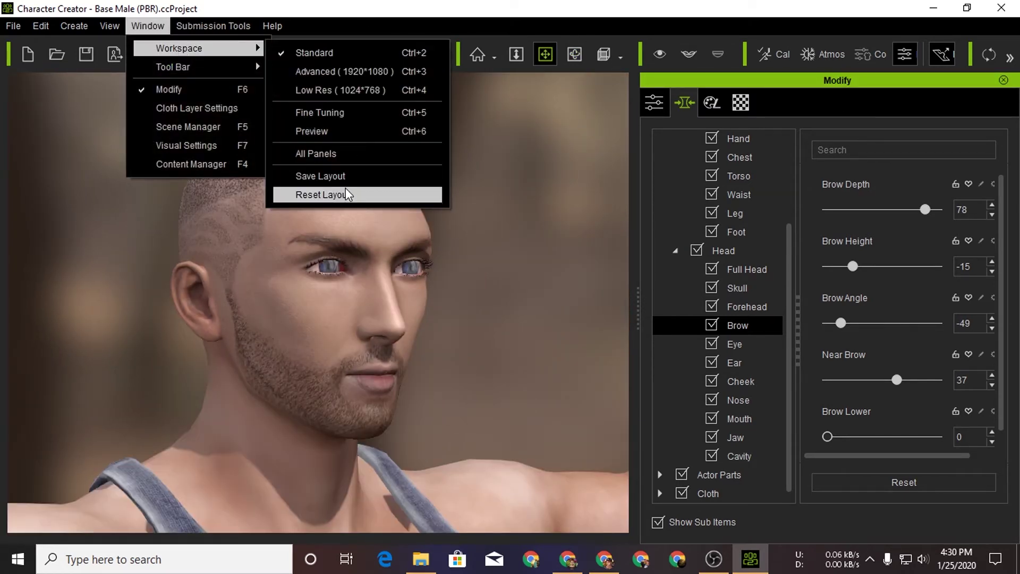
Reset the workspace layout and put Essential Clothing Jogging Pants_B on the character.
{"action": "left_click", "coordinate": [351, 195]}
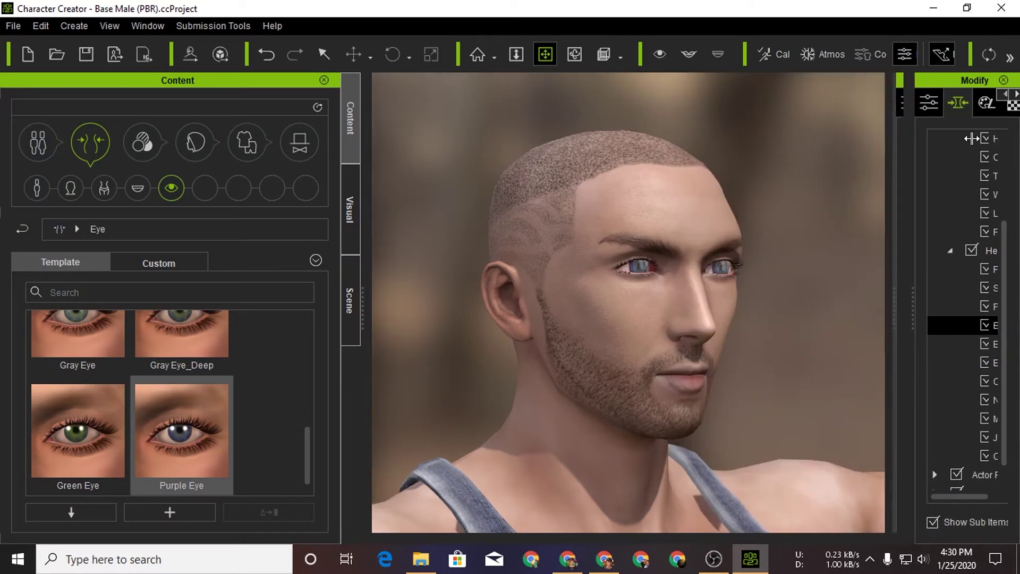
{"action": "key", "text": "f"}
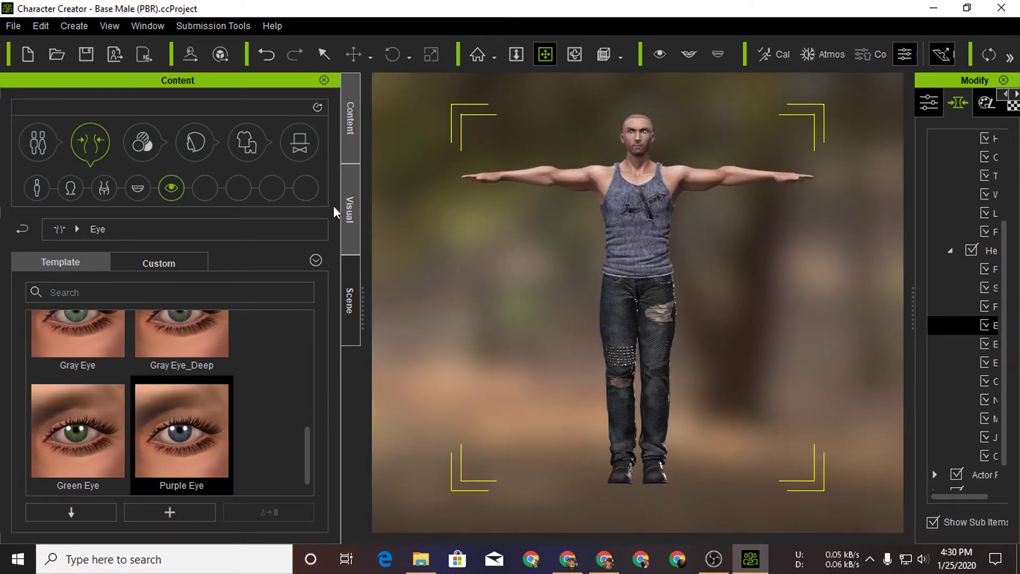
{"action": "left_click", "coordinate": [197, 142]}
{"action": "left_click", "coordinate": [251, 149]}
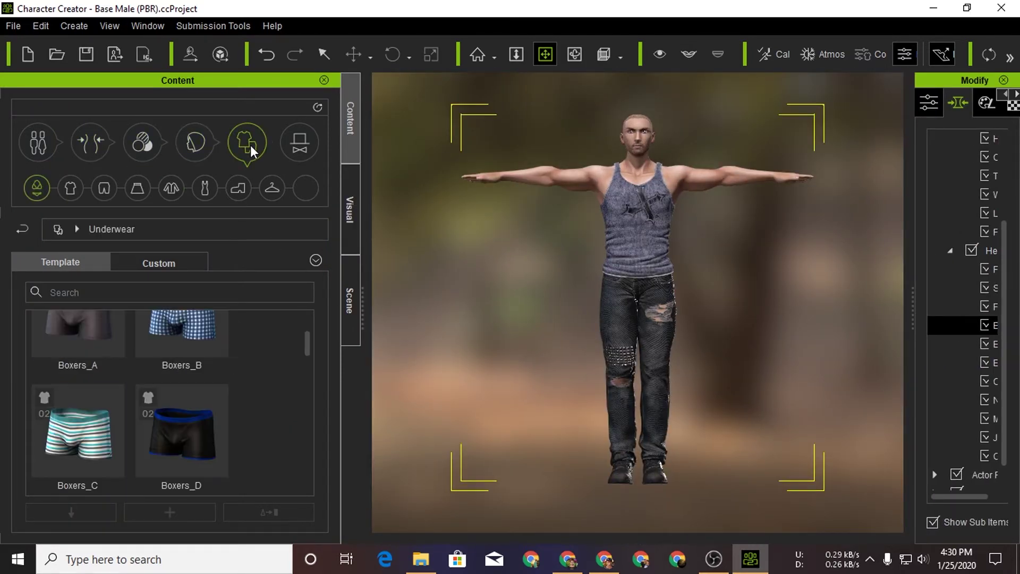
{"action": "left_click", "coordinate": [159, 262]}
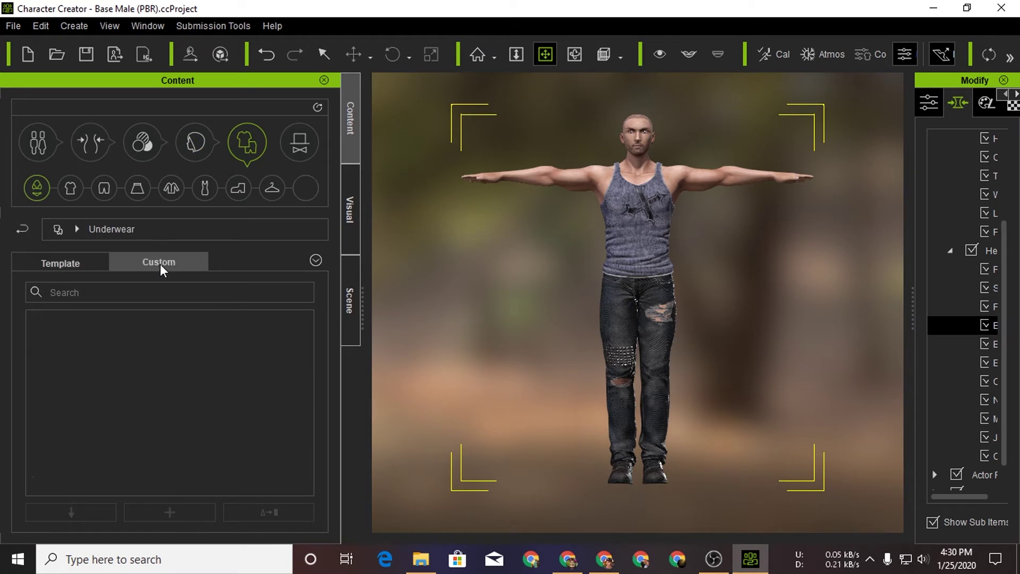
{"action": "left_click", "coordinate": [70, 194]}
{"action": "left_click", "coordinate": [105, 187]}
{"action": "double_click", "coordinate": [119, 353]}
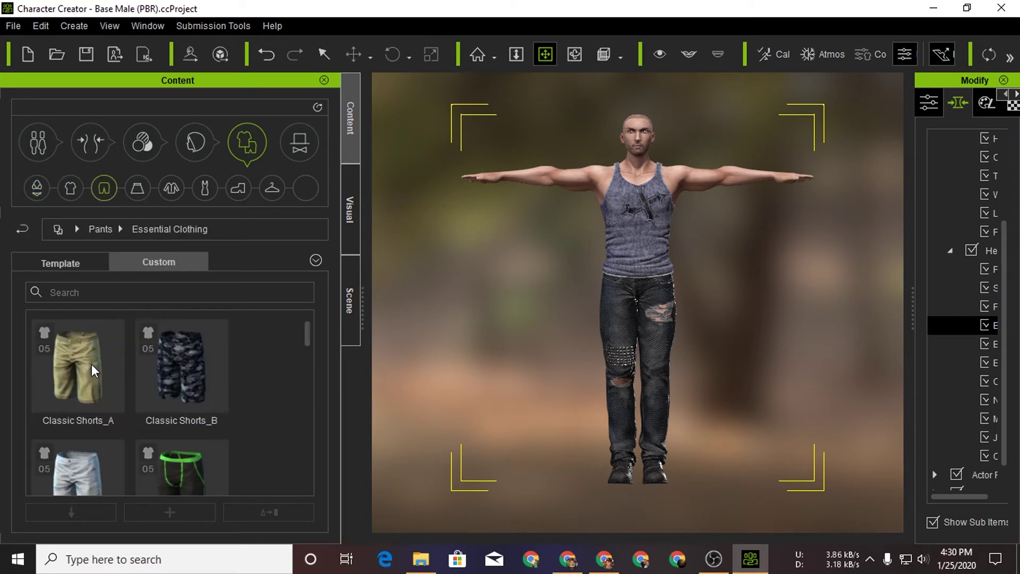
{"action": "scroll", "coordinate": [213, 412], "scroll_direction": "down", "scroll_amount": 3}
{"action": "left_click_drag", "start_coordinate": [181, 431], "coordinate": [597, 363]}
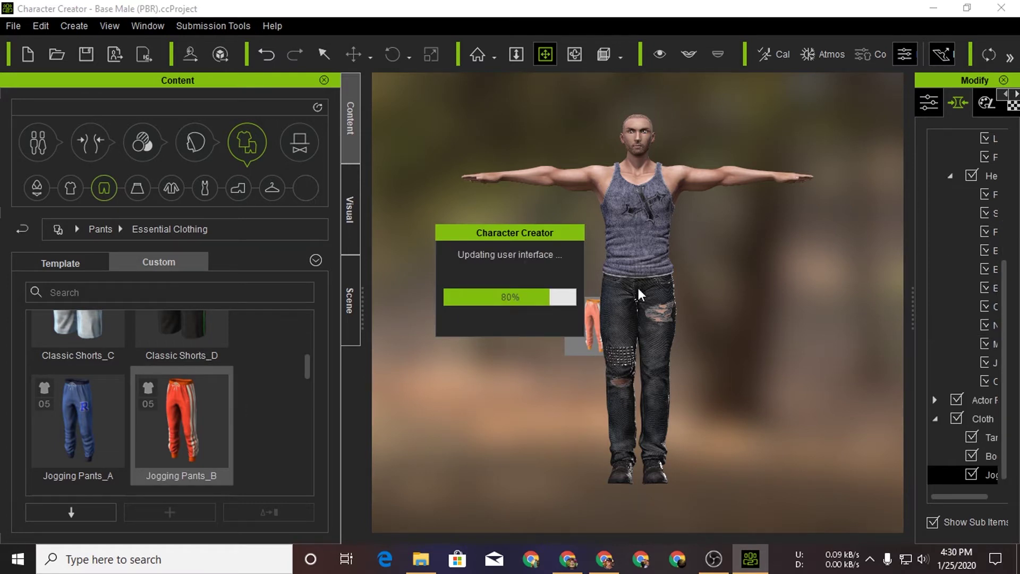
Dress the character in Sneakers_D from the Essential Clothing shoes folder.
{"action": "scroll", "coordinate": [216, 391], "scroll_direction": "down", "scroll_amount": 3}
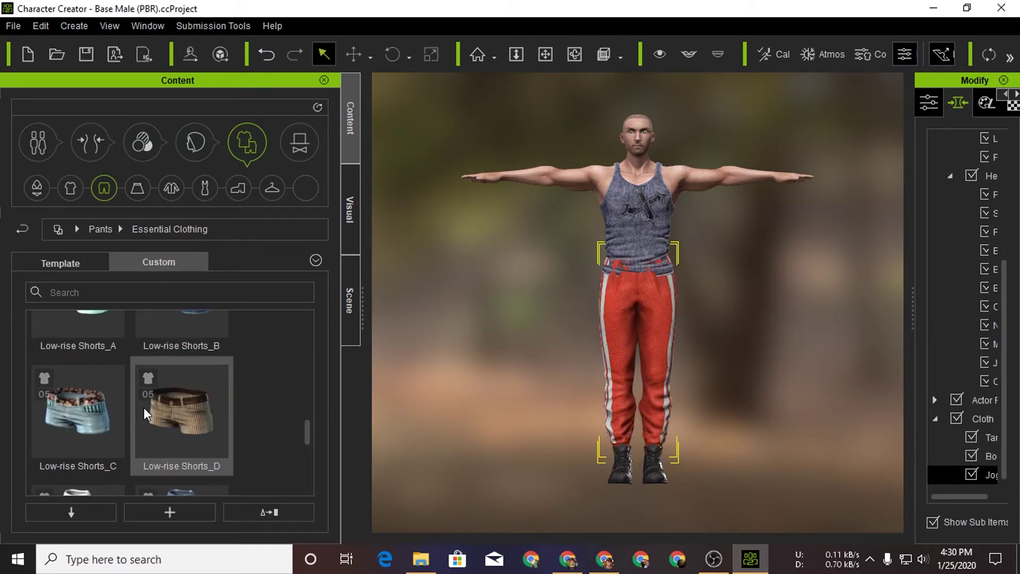
{"action": "scroll", "coordinate": [208, 379], "scroll_direction": "down", "scroll_amount": 3}
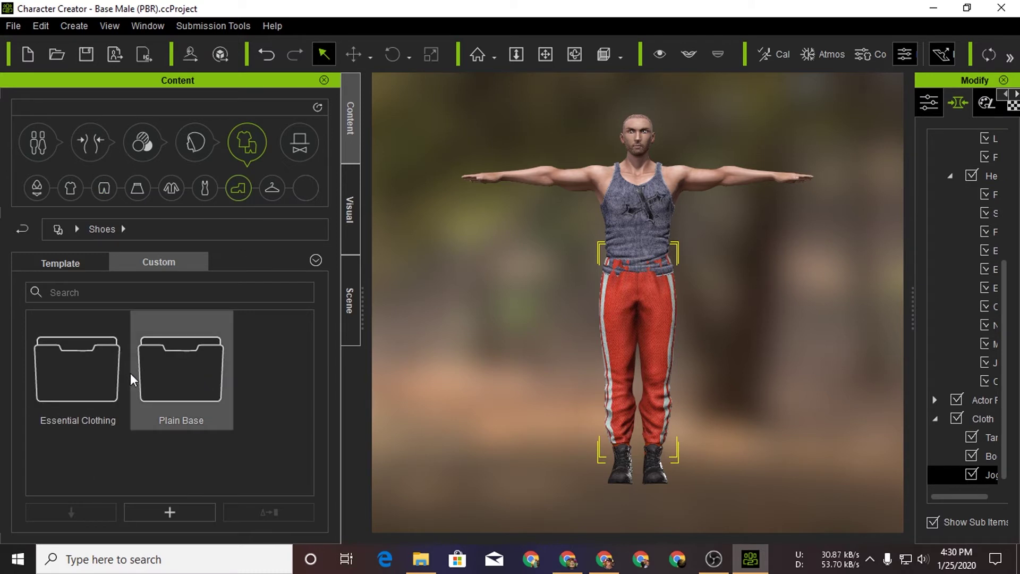
{"action": "double_click", "coordinate": [110, 367]}
{"action": "scroll", "coordinate": [159, 404], "scroll_direction": "down", "scroll_amount": 5}
{"action": "scroll", "coordinate": [189, 415], "scroll_direction": "down", "scroll_amount": 3}
{"action": "left_click_drag", "start_coordinate": [190, 430], "coordinate": [658, 419]}
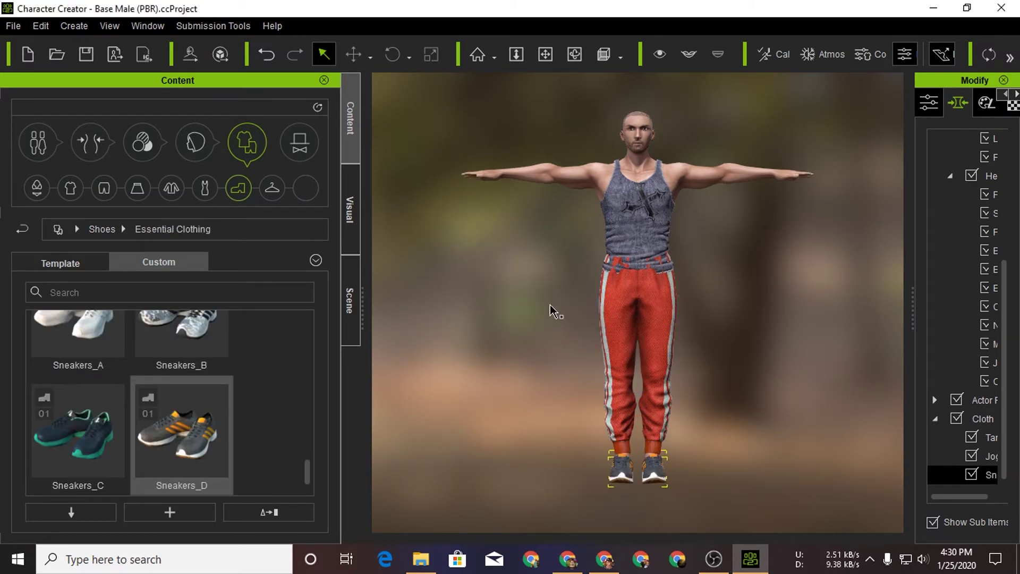
{"action": "left_click", "coordinate": [104, 188]}
Browse the shirt and coat categories and the Essential Clothing shirts folder.
{"action": "left_click", "coordinate": [72, 186]}
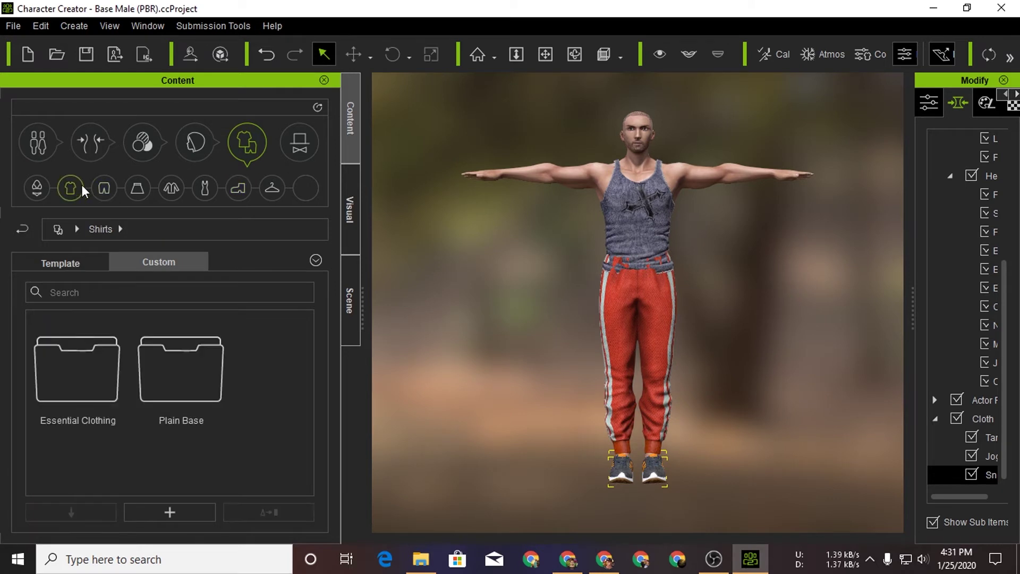
{"action": "left_click", "coordinate": [170, 189]}
{"action": "left_click", "coordinate": [70, 188]}
{"action": "double_click", "coordinate": [102, 362]}
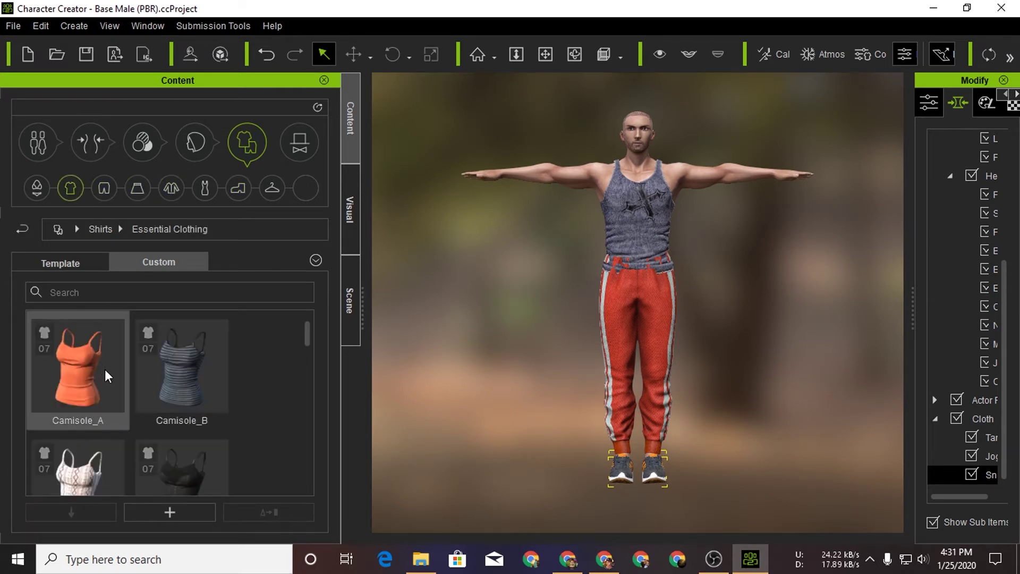
{"action": "scroll", "coordinate": [184, 410], "scroll_direction": "down", "scroll_amount": 3}
{"action": "scroll", "coordinate": [184, 410], "scroll_direction": "down", "scroll_amount": 3}
{"action": "scroll", "coordinate": [183, 410], "scroll_direction": "down", "scroll_amount": 3}
{"action": "scroll", "coordinate": [183, 410], "scroll_direction": "down", "scroll_amount": 2}
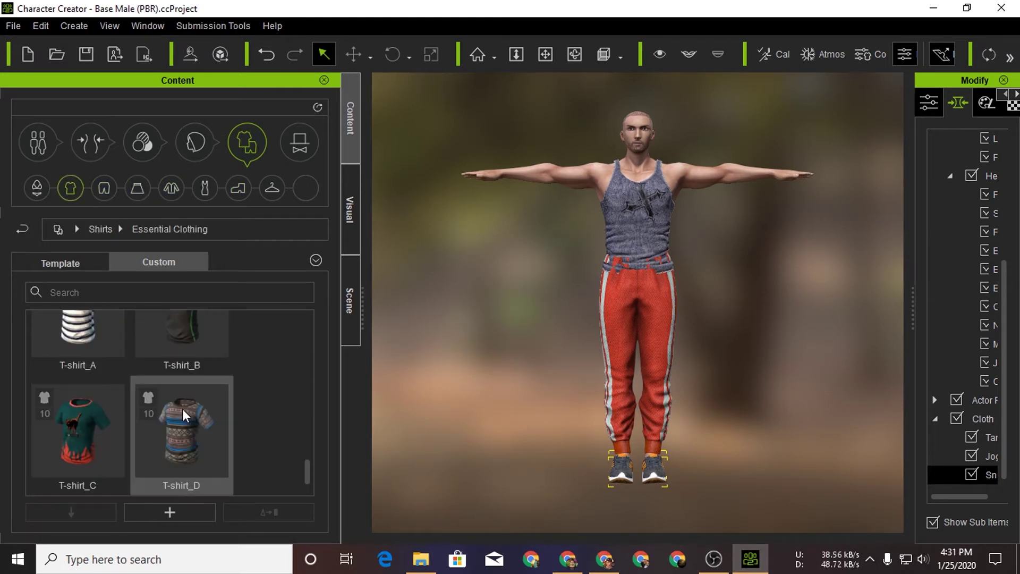
{"action": "scroll", "coordinate": [183, 409], "scroll_direction": "up", "scroll_amount": 4}
{"action": "scroll", "coordinate": [183, 409], "scroll_direction": "up", "scroll_amount": 5}
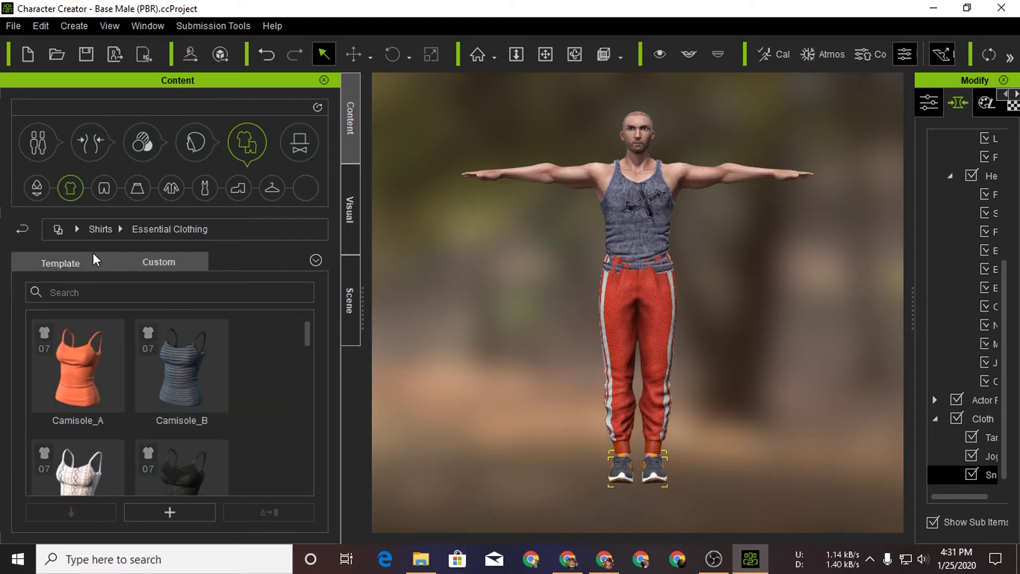
Replace the old tank top with Top Tank_Base from the Plain Base folder.
{"action": "left_click", "coordinate": [21, 229]}
{"action": "double_click", "coordinate": [154, 376]}
{"action": "scroll", "coordinate": [219, 393], "scroll_direction": "down", "scroll_amount": 2}
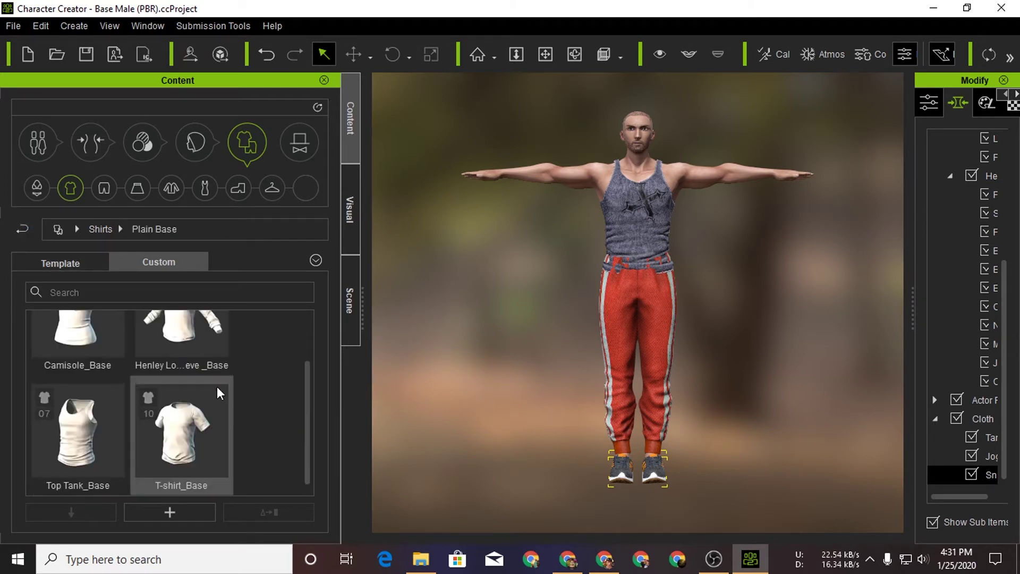
{"action": "left_click_drag", "start_coordinate": [218, 392], "coordinate": [244, 412]}
{"action": "left_click_drag", "start_coordinate": [77, 425], "coordinate": [659, 210]}
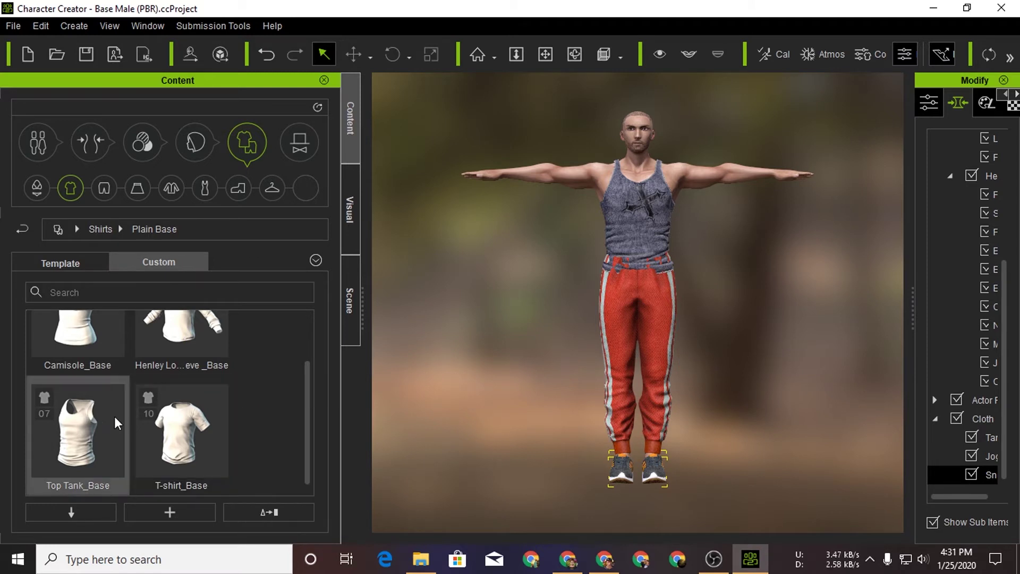
{"action": "left_click", "coordinate": [399, 324]}
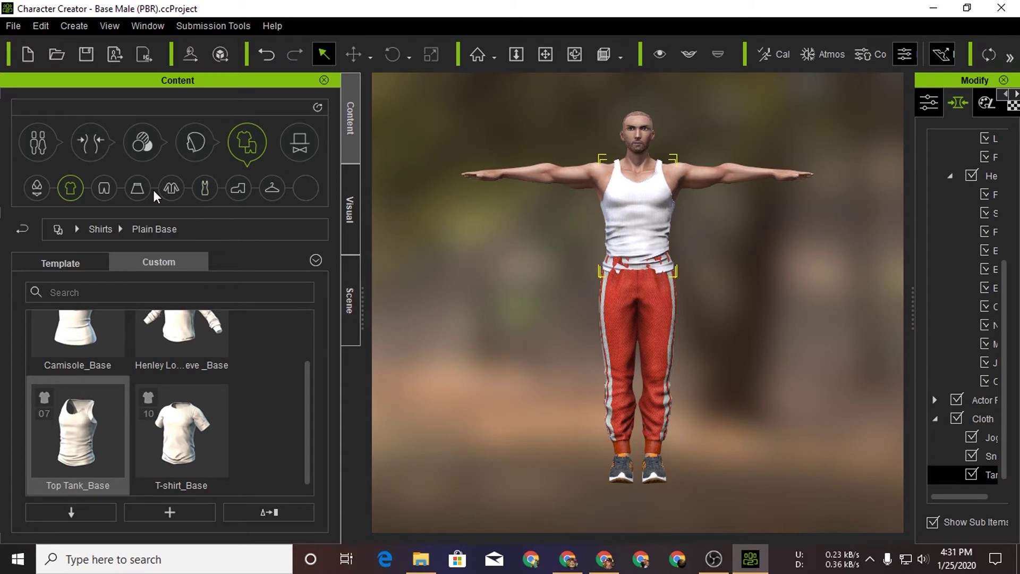
Put Cardigan_C on the character, then try Hoodie_C instead.
{"action": "left_click", "coordinate": [171, 188]}
{"action": "double_click", "coordinate": [124, 359]}
{"action": "scroll", "coordinate": [205, 409], "scroll_direction": "down", "scroll_amount": 5}
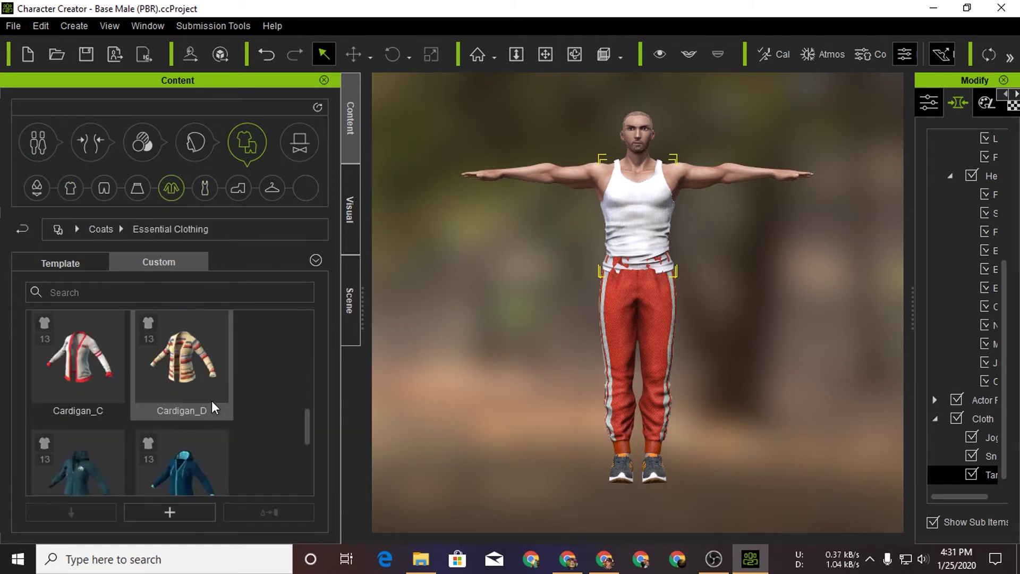
{"action": "left_click_drag", "start_coordinate": [79, 377], "coordinate": [519, 356]}
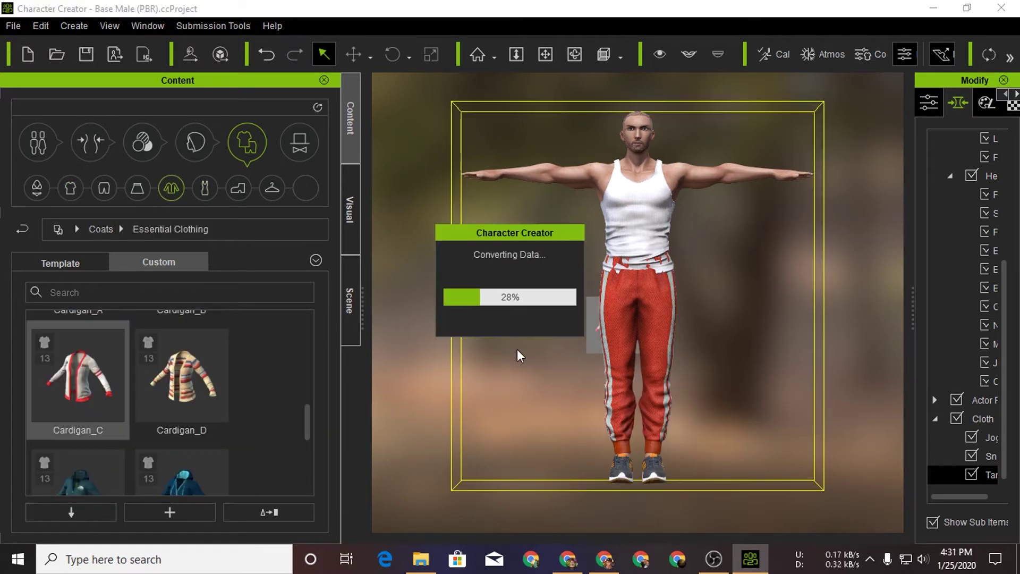
{"action": "scroll", "coordinate": [115, 447], "scroll_direction": "down", "scroll_amount": 3}
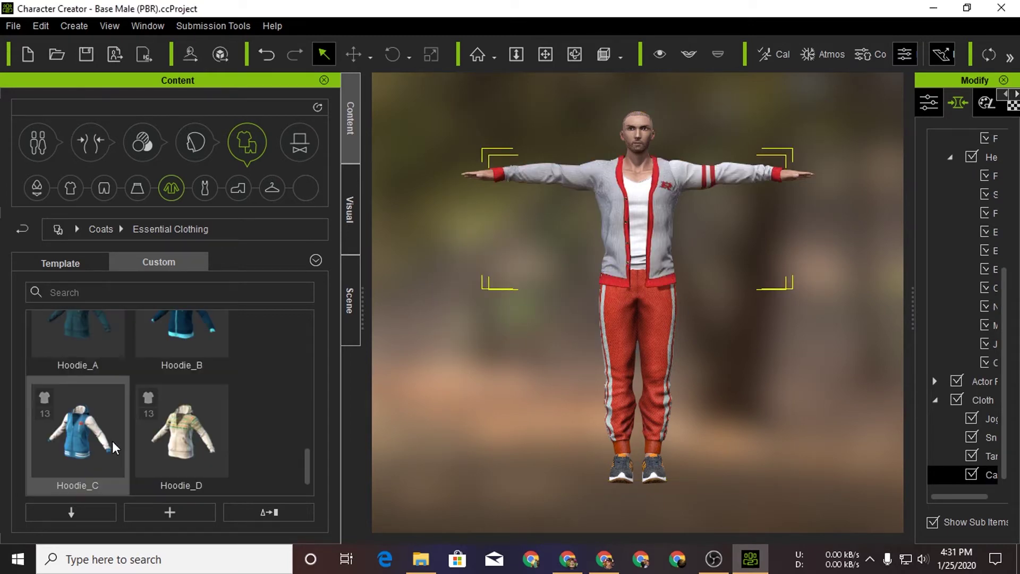
{"action": "left_click_drag", "start_coordinate": [111, 451], "coordinate": [592, 335]}
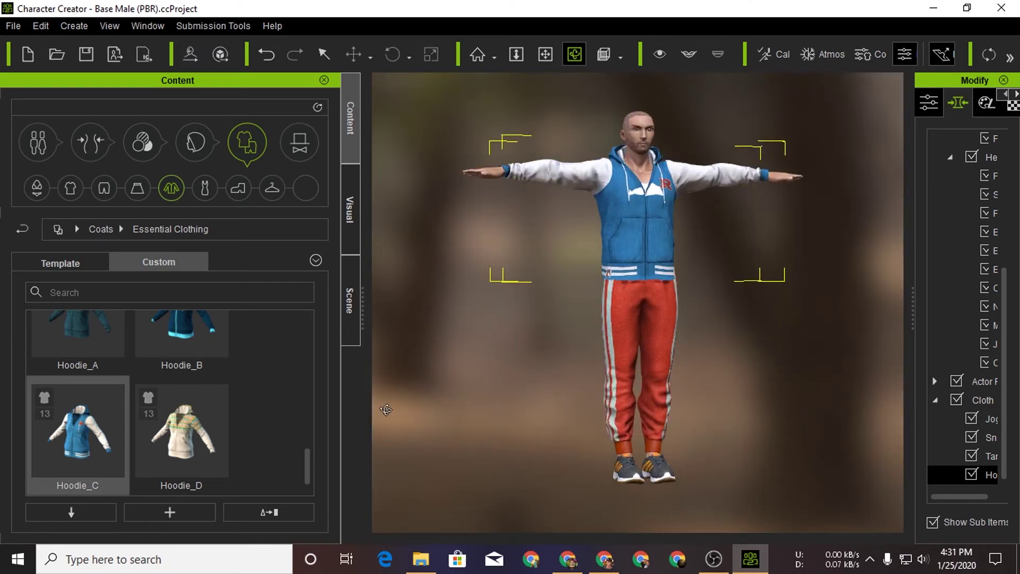
Reapply Cardigan_C and show the avatar's scene outliner.
{"action": "scroll", "coordinate": [175, 426], "scroll_direction": "up", "scroll_amount": 3}
{"action": "left_click_drag", "start_coordinate": [78, 473], "coordinate": [588, 325]}
{"action": "left_click_drag", "start_coordinate": [101, 420], "coordinate": [590, 338]}
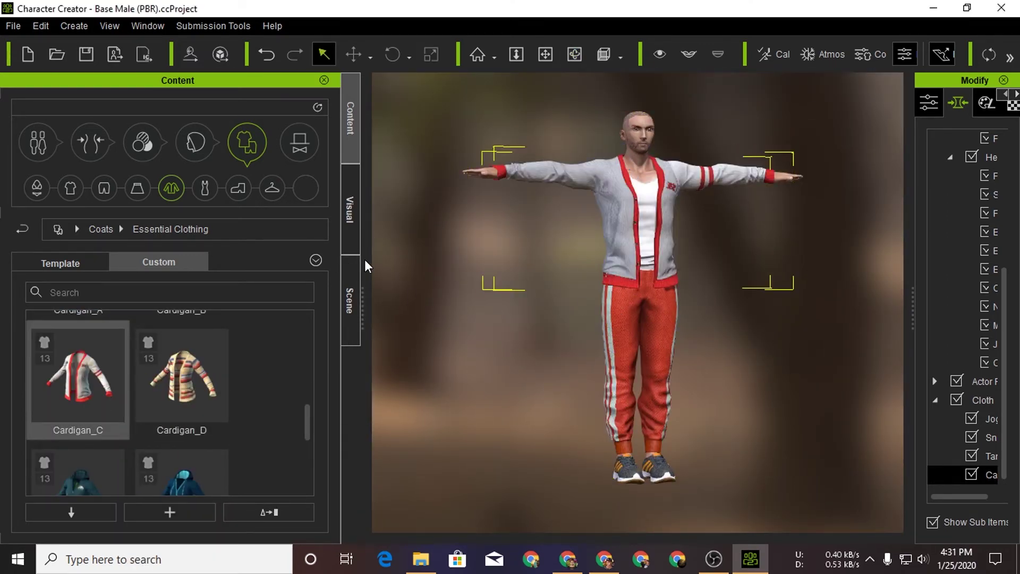
{"action": "scroll", "coordinate": [660, 185], "scroll_direction": "up", "scroll_amount": 3}
{"action": "left_click", "coordinate": [545, 54]}
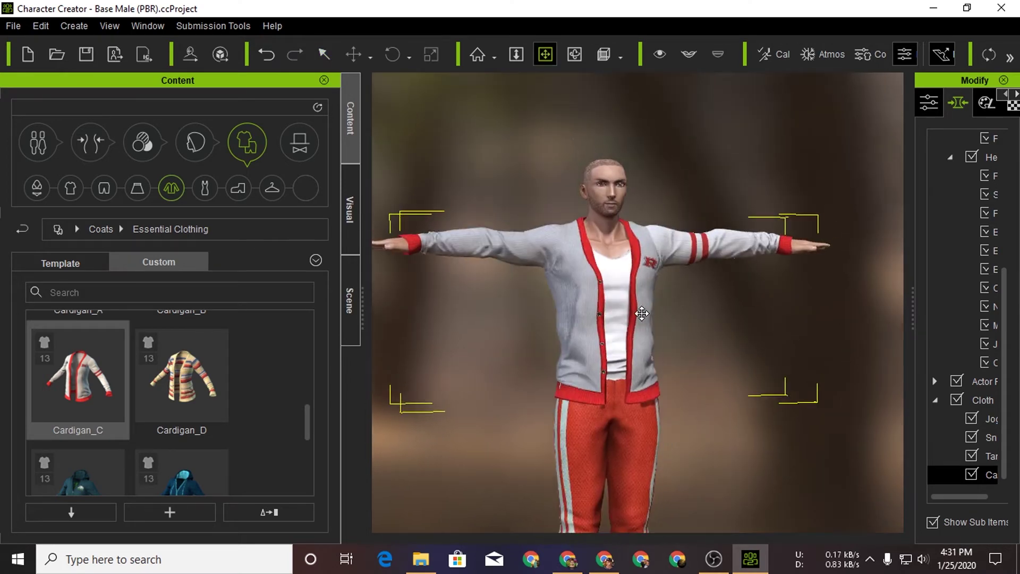
{"action": "scroll", "coordinate": [373, 200], "scroll_direction": "up", "scroll_amount": 5}
{"action": "left_click", "coordinate": [354, 298]}
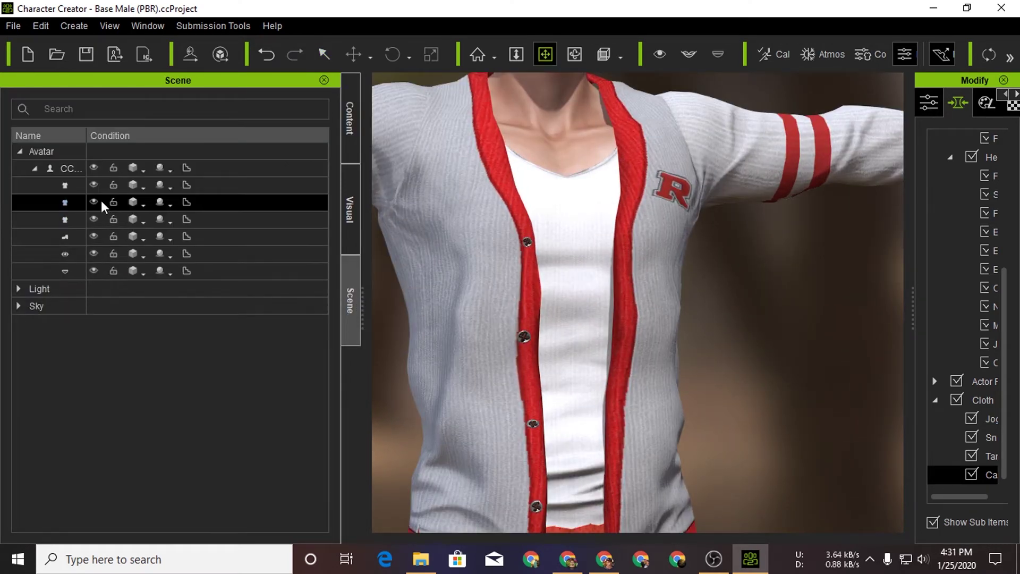
Select the tank top and try a purple diffuse colour in its material.
{"action": "left_click", "coordinate": [92, 185]}
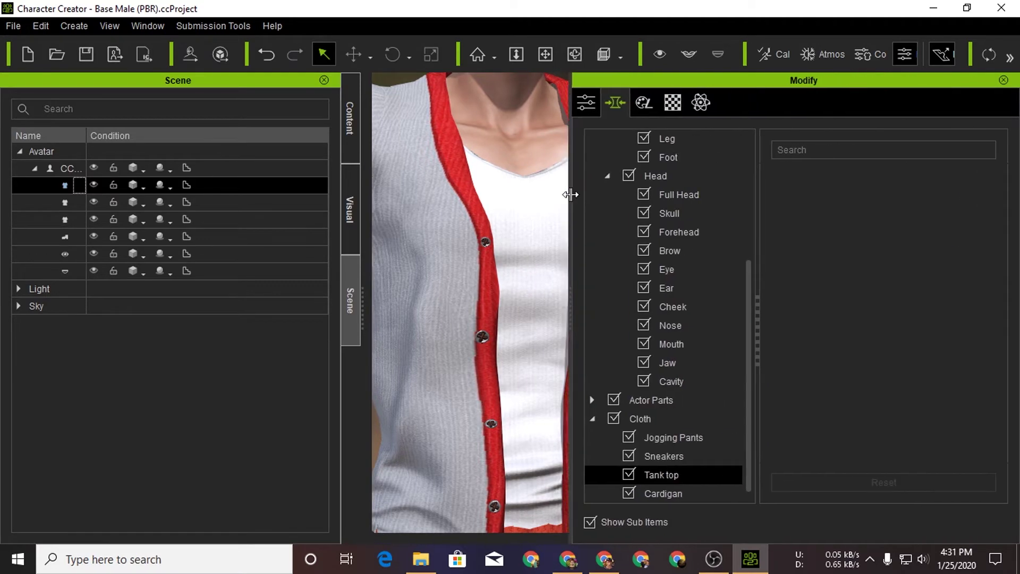
{"action": "left_click_drag", "start_coordinate": [913, 176], "coordinate": [688, 193]}
{"action": "left_click", "coordinate": [792, 102]}
{"action": "scroll", "coordinate": [846, 304], "scroll_direction": "down", "scroll_amount": 5}
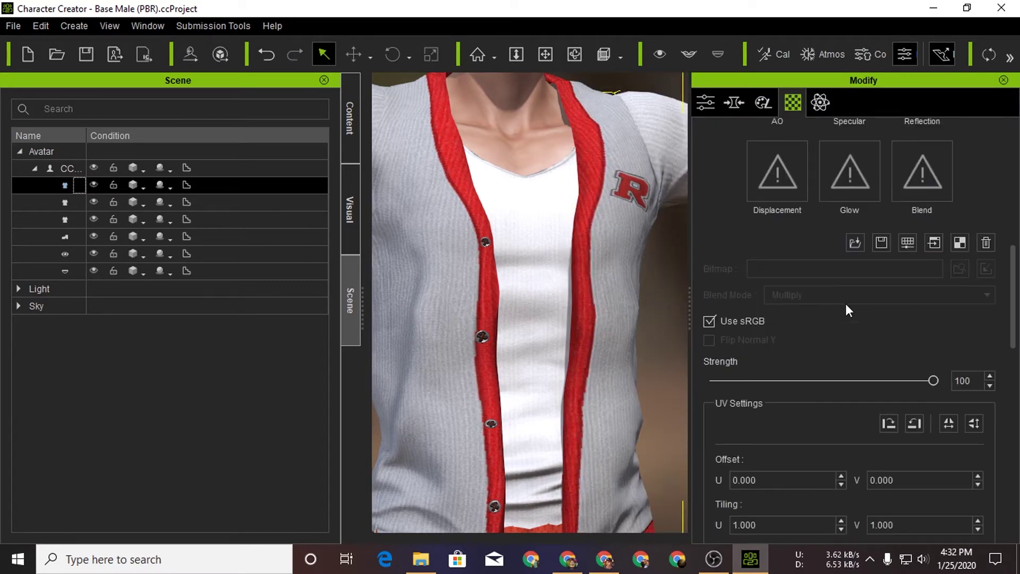
{"action": "scroll", "coordinate": [846, 304], "scroll_direction": "down", "scroll_amount": 5}
{"action": "left_click", "coordinate": [790, 327]}
{"action": "left_click_drag", "start_coordinate": [625, 139], "coordinate": [829, 153]}
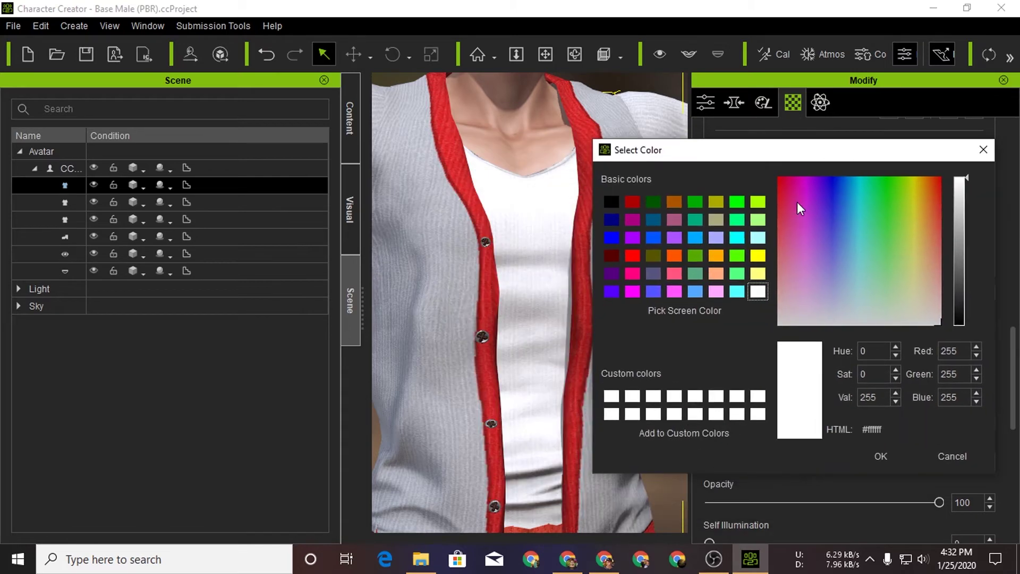
{"action": "left_click", "coordinate": [799, 180]}
{"action": "left_click", "coordinate": [890, 455]}
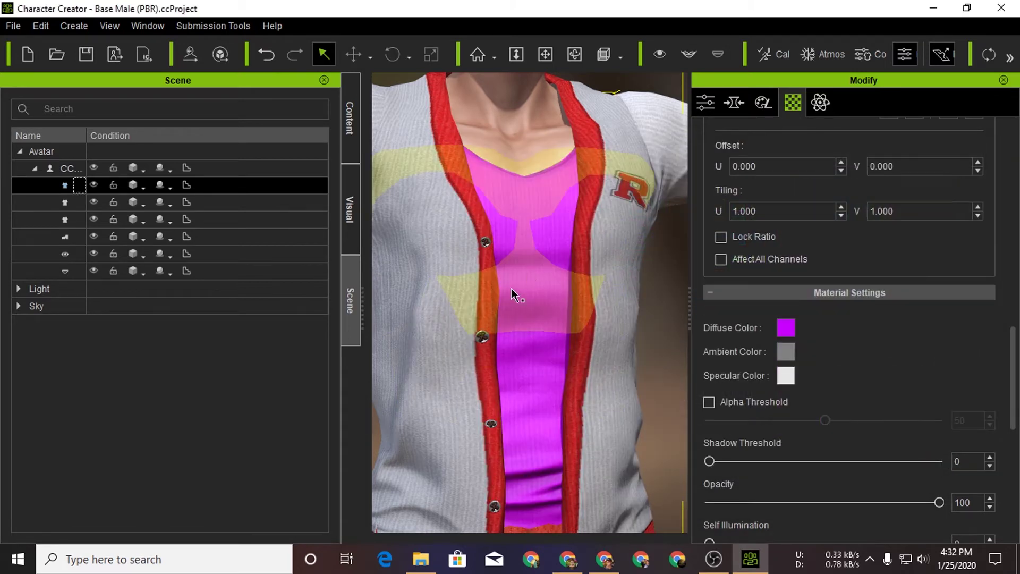
Change the tank top's diffuse colour to orange, then settle on red.
{"action": "left_click", "coordinate": [787, 327]}
{"action": "left_click", "coordinate": [642, 181]}
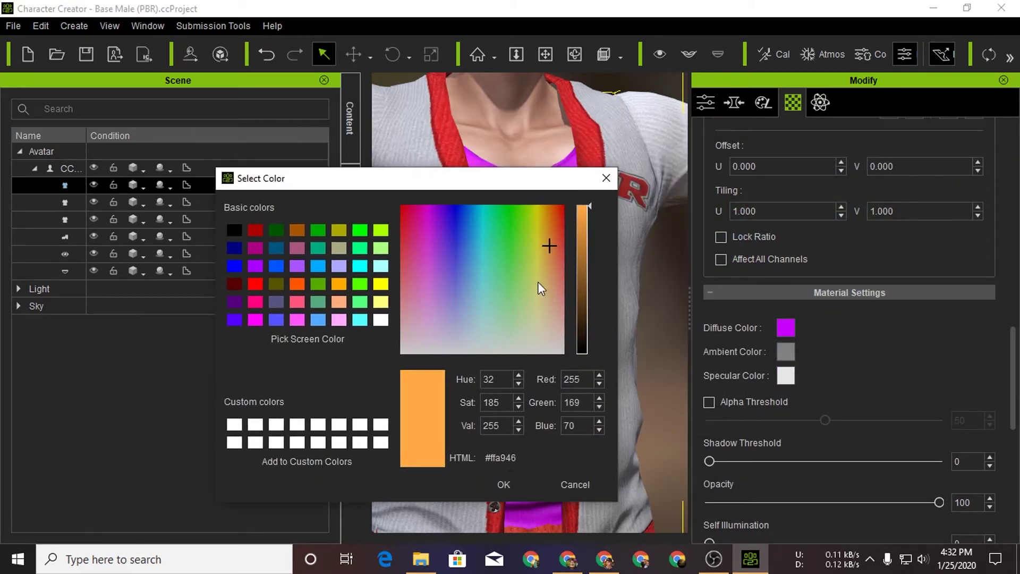
{"action": "left_click", "coordinate": [507, 483]}
{"action": "left_click", "coordinate": [791, 327]}
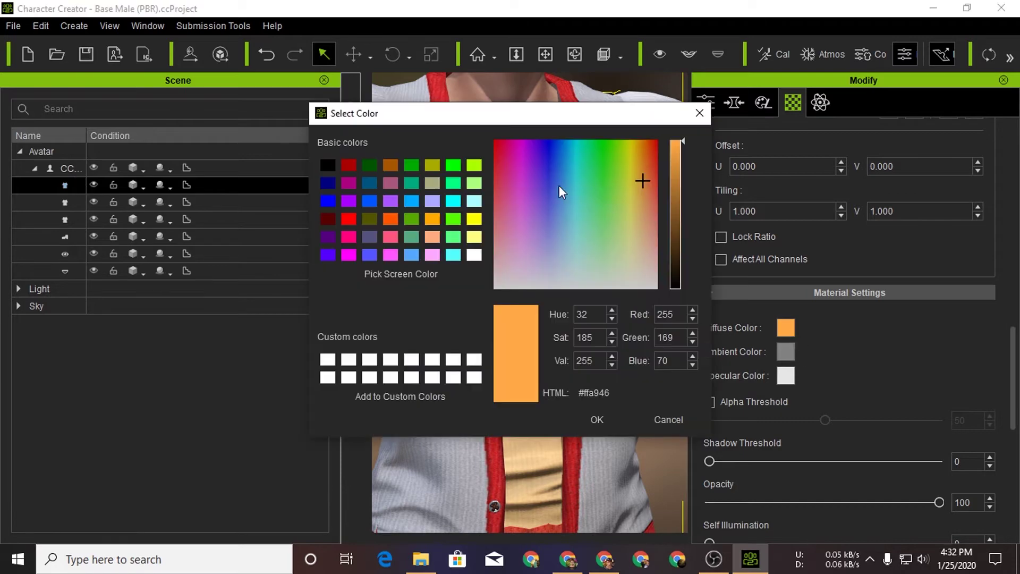
{"action": "left_click_drag", "start_coordinate": [642, 180], "coordinate": [690, 155]}
{"action": "left_click", "coordinate": [597, 419]}
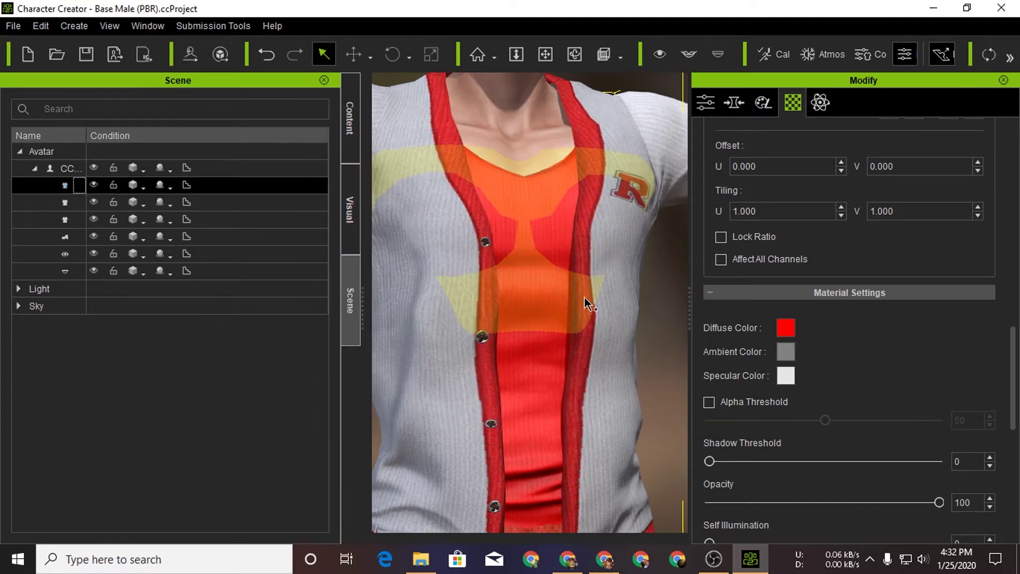
{"action": "scroll", "coordinate": [653, 294], "scroll_direction": "down", "scroll_amount": 2}
{"action": "scroll", "coordinate": [632, 290], "scroll_direction": "down", "scroll_amount": 5}
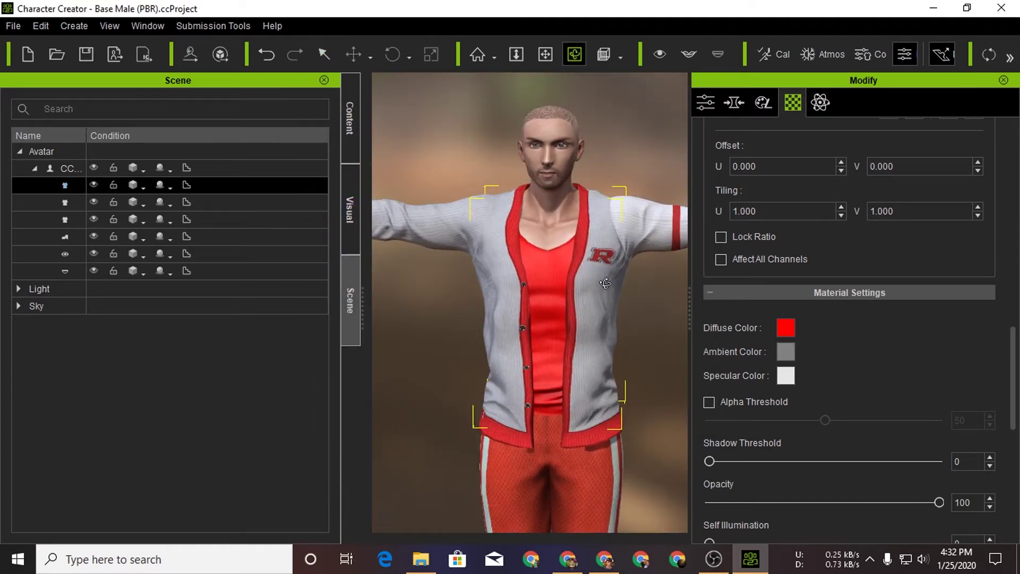
Drag the template Short Hair hairstyle onto the character's head.
{"action": "scroll", "coordinate": [603, 280], "scroll_direction": "up", "scroll_amount": 2}
{"action": "scroll", "coordinate": [604, 280], "scroll_direction": "up", "scroll_amount": 3}
{"action": "left_click", "coordinate": [343, 123]}
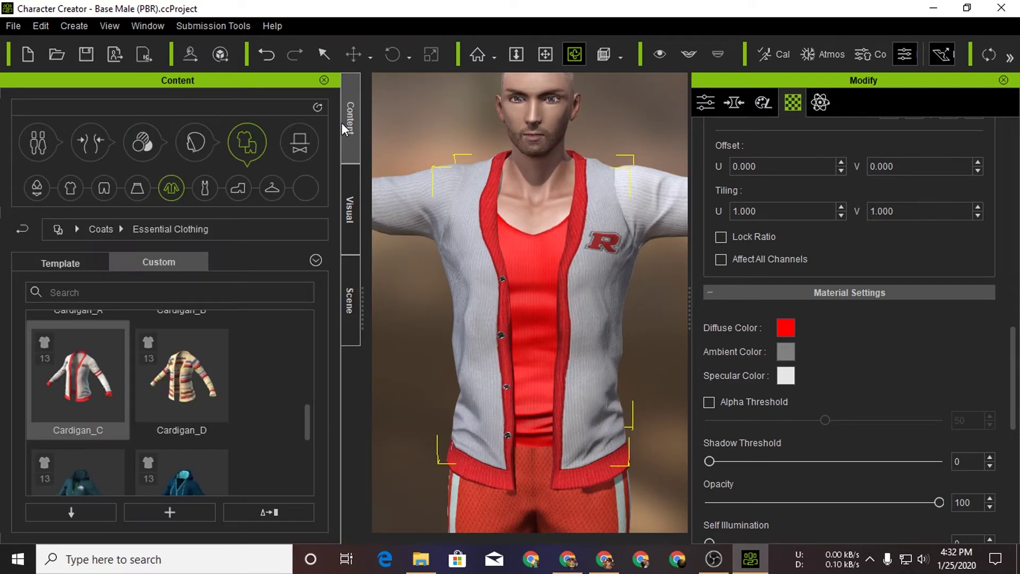
{"action": "left_click", "coordinate": [184, 145]}
{"action": "left_click", "coordinate": [63, 264]}
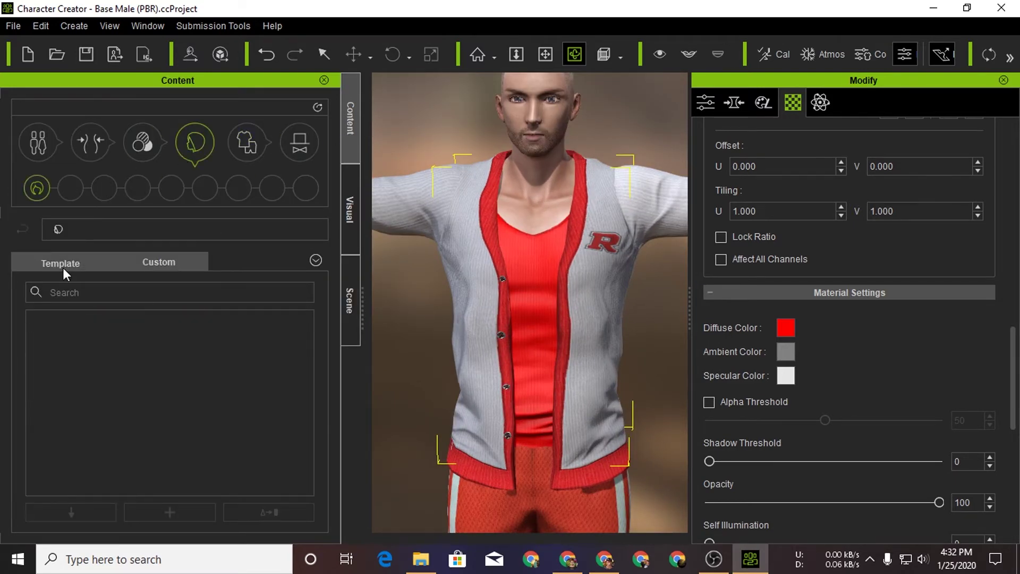
{"action": "left_click_drag", "start_coordinate": [78, 462], "coordinate": [506, 276]}
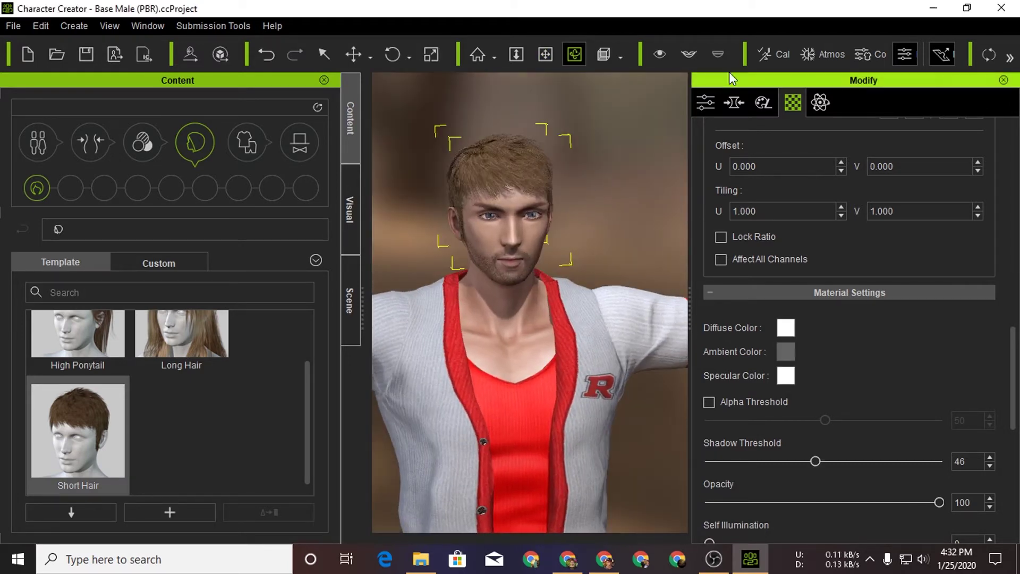
{"action": "left_click", "coordinate": [773, 54]}
Try calibration pose 03, then apply Male Pose 02 to the character.
{"action": "left_click", "coordinate": [552, 177]}
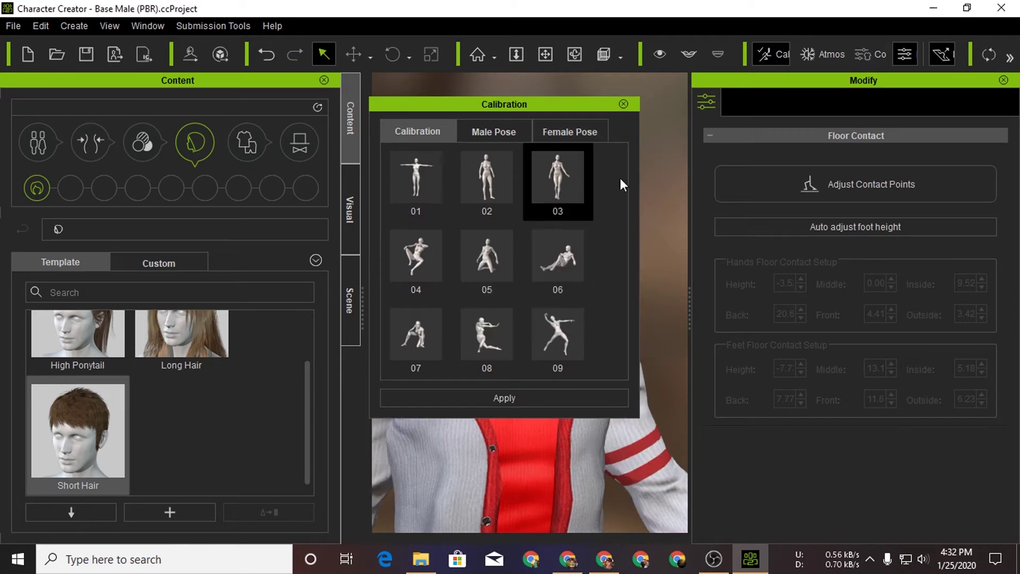
{"action": "left_click", "coordinate": [487, 133]}
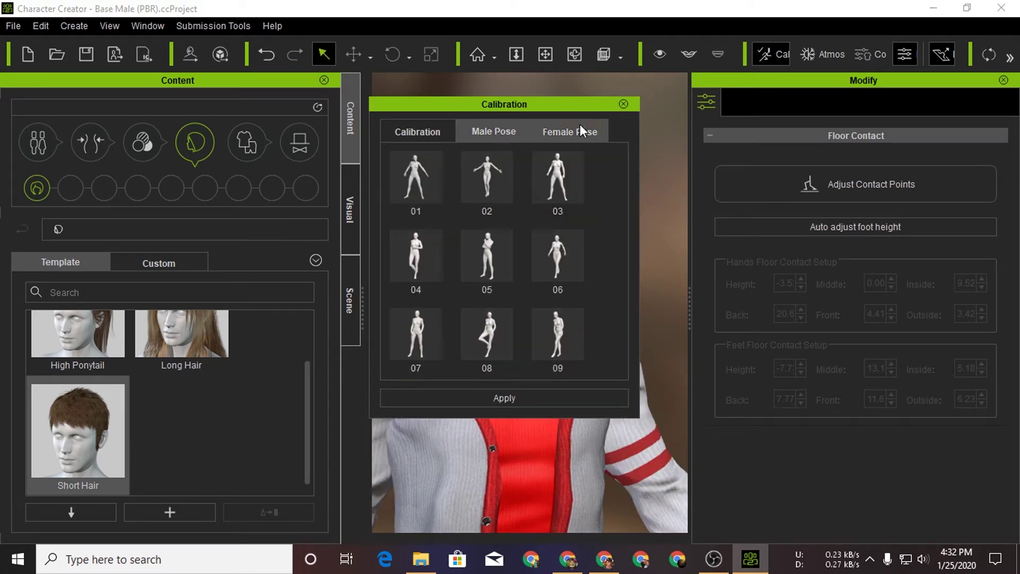
{"action": "left_click", "coordinate": [582, 134]}
{"action": "left_click", "coordinate": [494, 133]}
{"action": "left_click", "coordinate": [488, 181]}
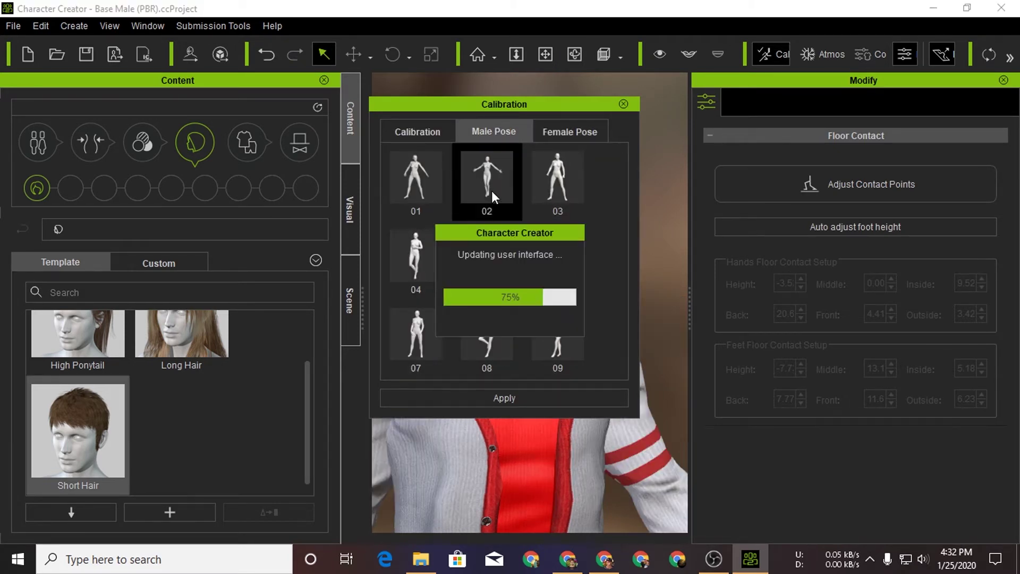
{"action": "left_click", "coordinate": [623, 104]}
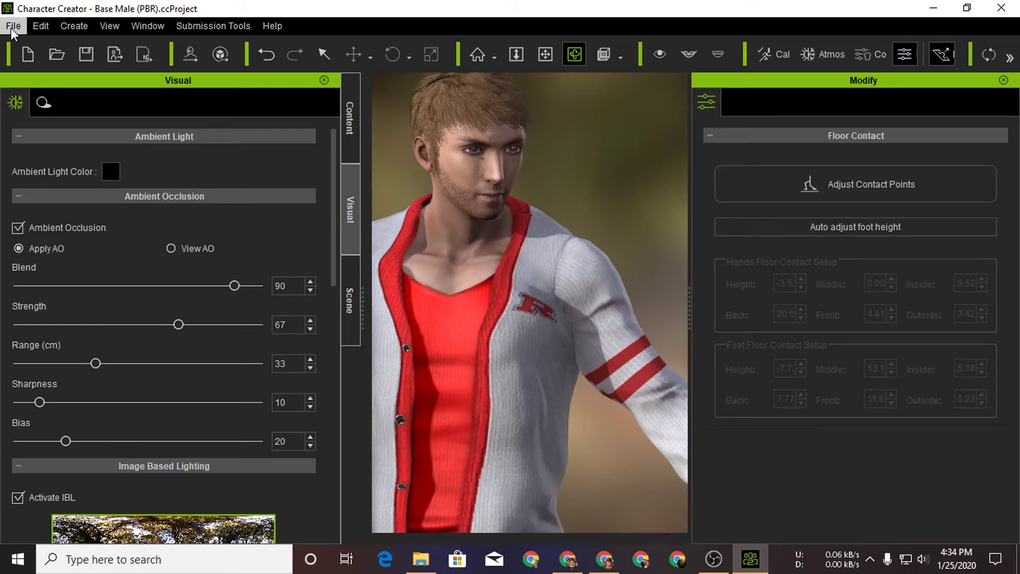
Export the character as full body 3d.iAvatar into the Desktop tutorial folder.
{"action": "left_click", "coordinate": [11, 26]}
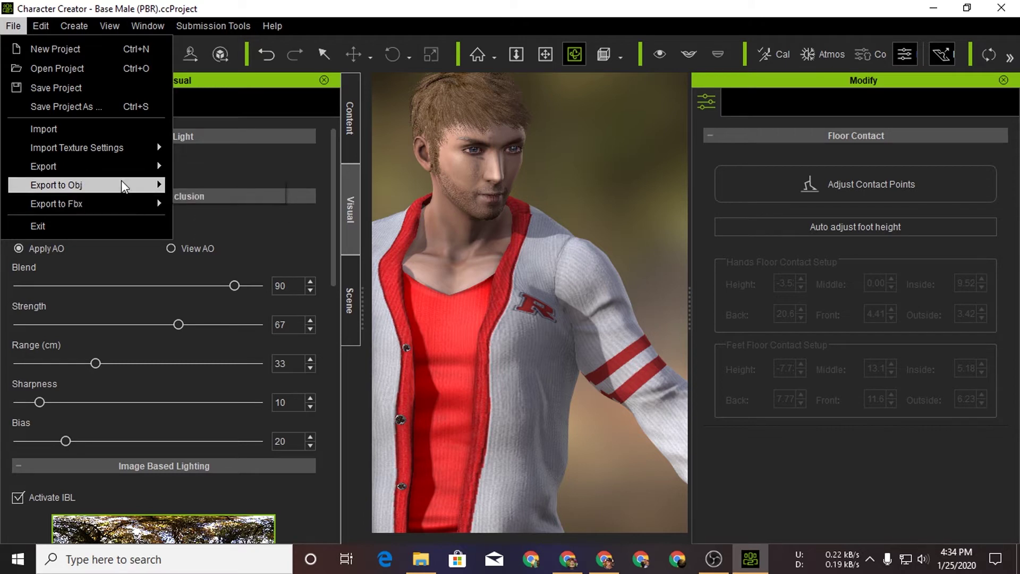
{"action": "mouse_move", "coordinate": [43, 166]}
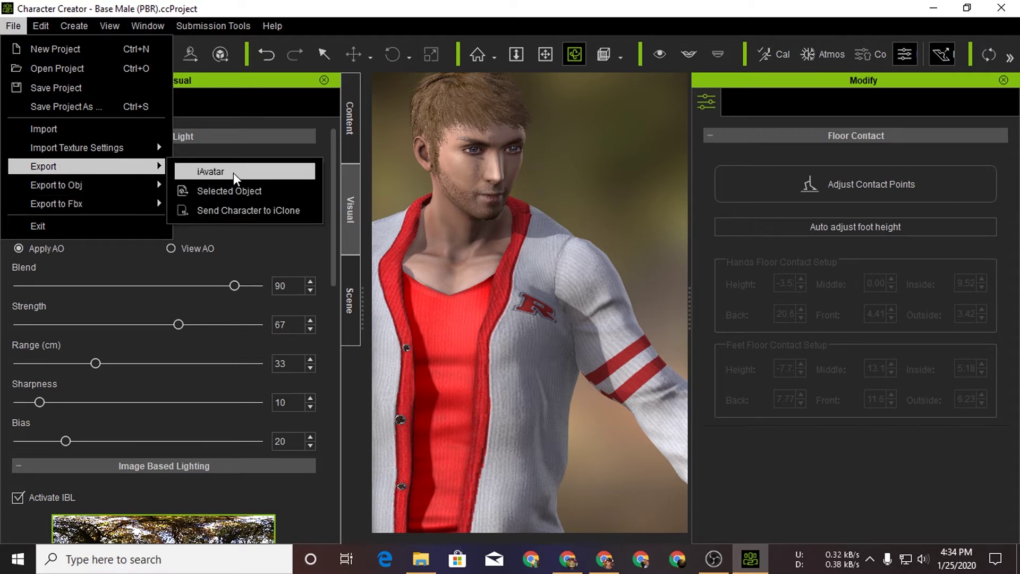
{"action": "left_click", "coordinate": [234, 179]}
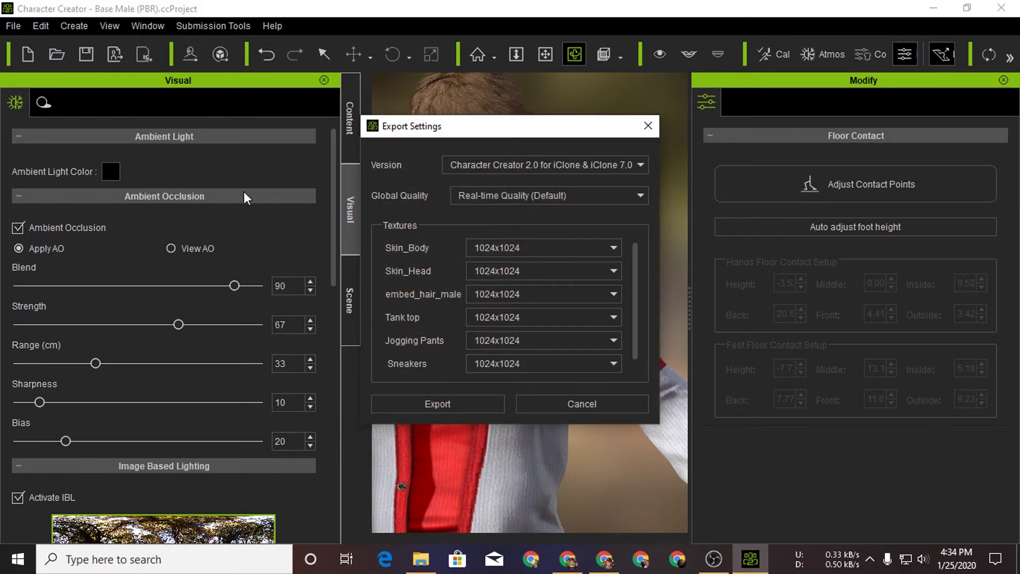
{"action": "left_click", "coordinate": [533, 168]}
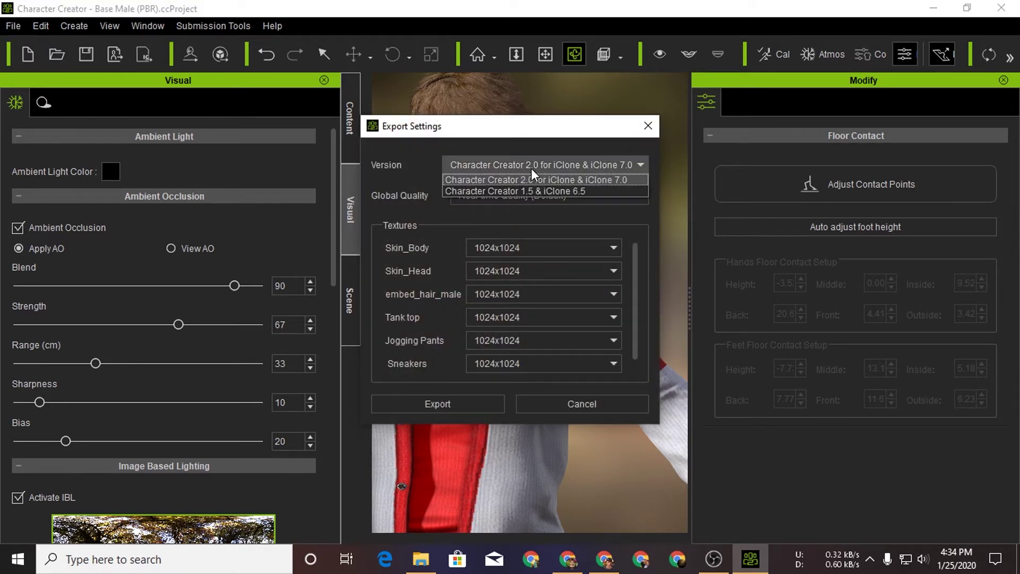
{"action": "left_click", "coordinate": [464, 408]}
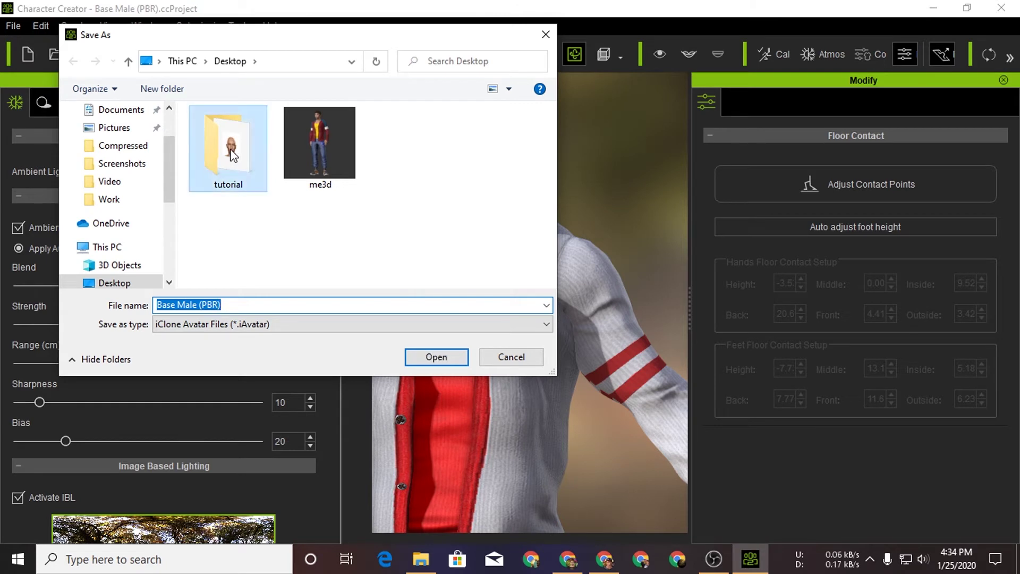
{"action": "double_click", "coordinate": [232, 155]}
{"action": "type", "text": "full body 3d"}
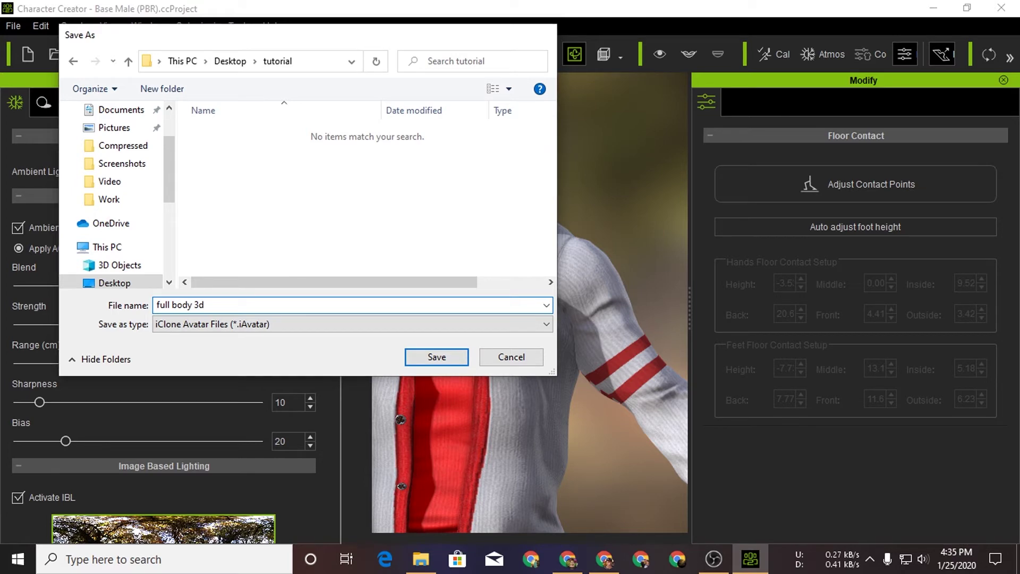
{"action": "key", "text": "Return"}
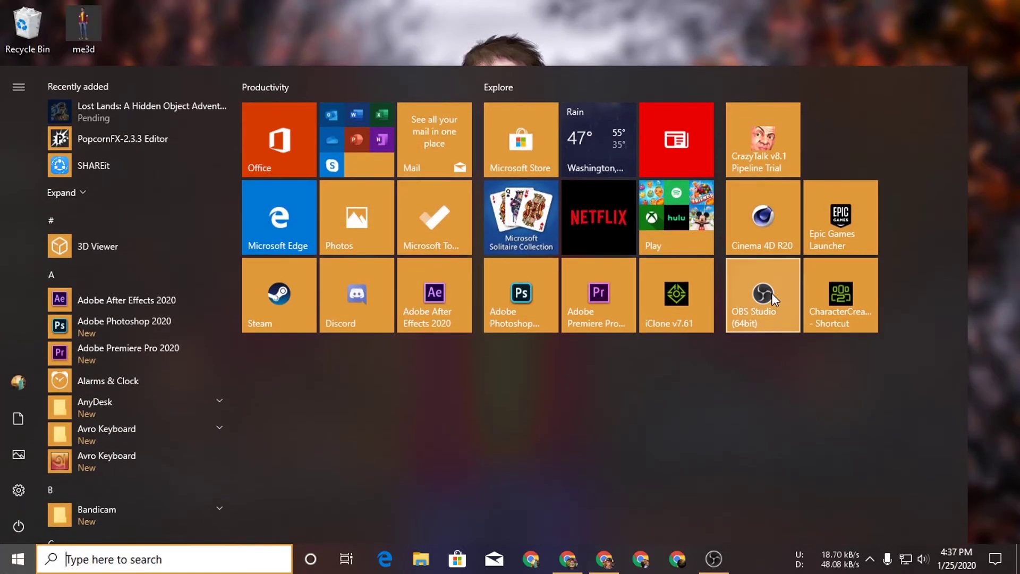
Launch iClone 7 and import full body 3d.iAvatar from the tutorial folder.
{"action": "left_click", "coordinate": [673, 292]}
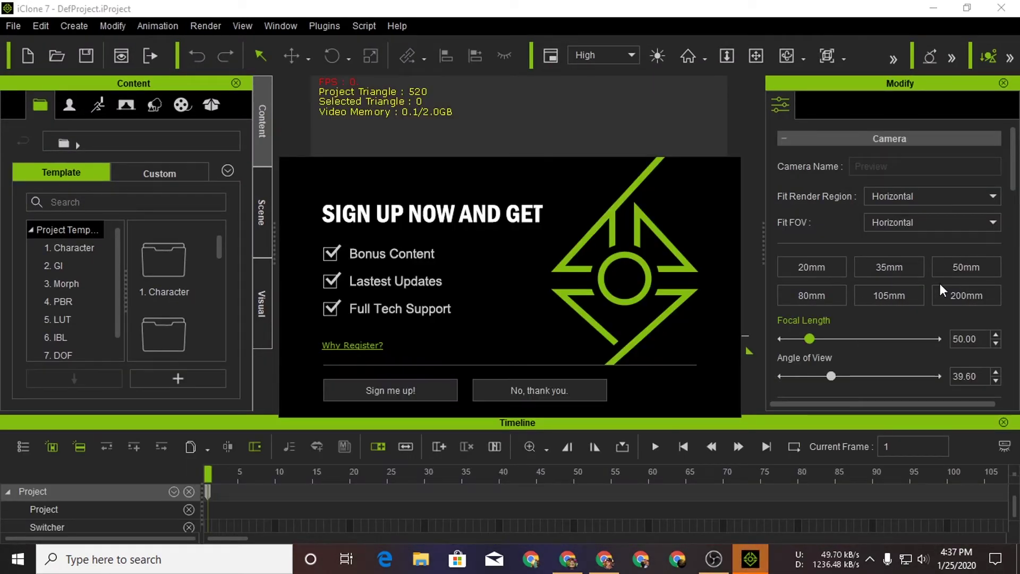
{"action": "left_click", "coordinate": [554, 398]}
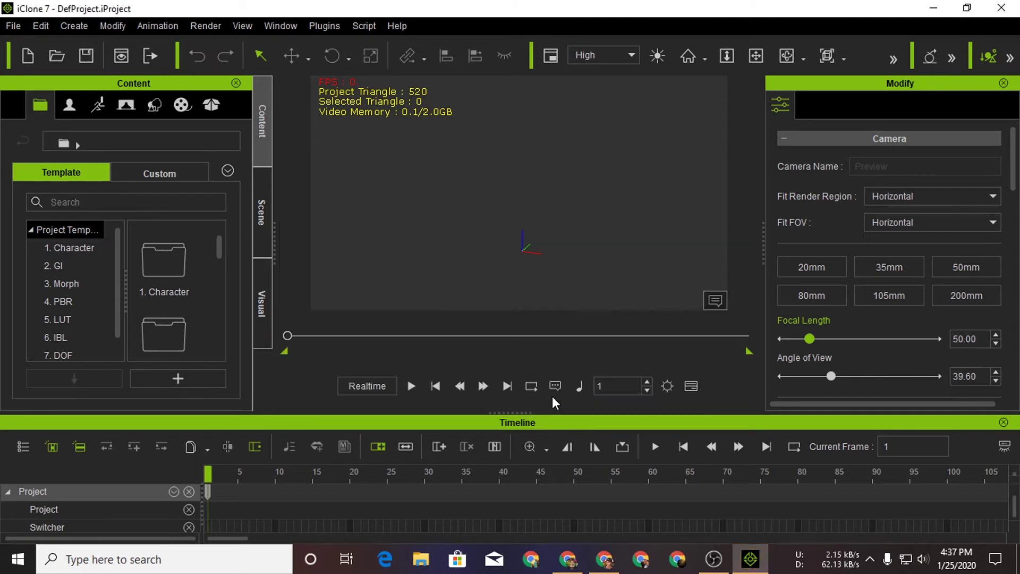
{"action": "left_click", "coordinate": [13, 26]}
{"action": "mouse_move", "coordinate": [48, 128]}
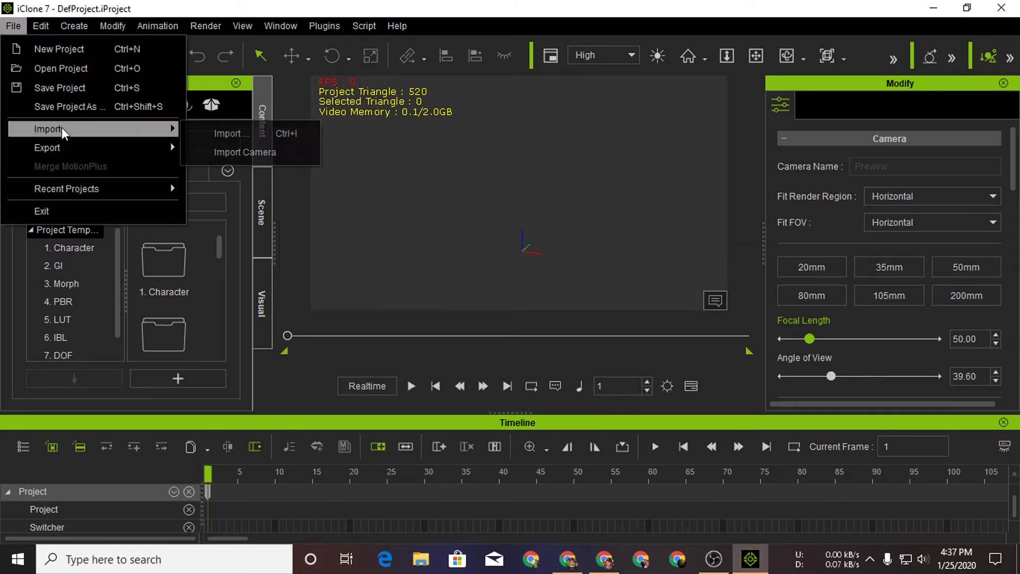
{"action": "left_click", "coordinate": [234, 135]}
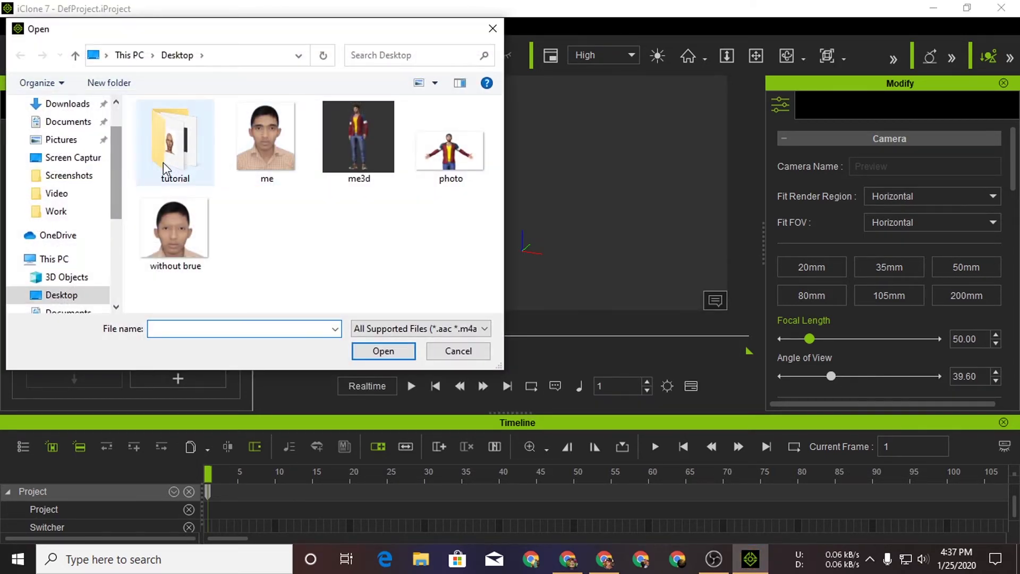
{"action": "double_click", "coordinate": [198, 156]}
{"action": "left_click", "coordinate": [175, 130]}
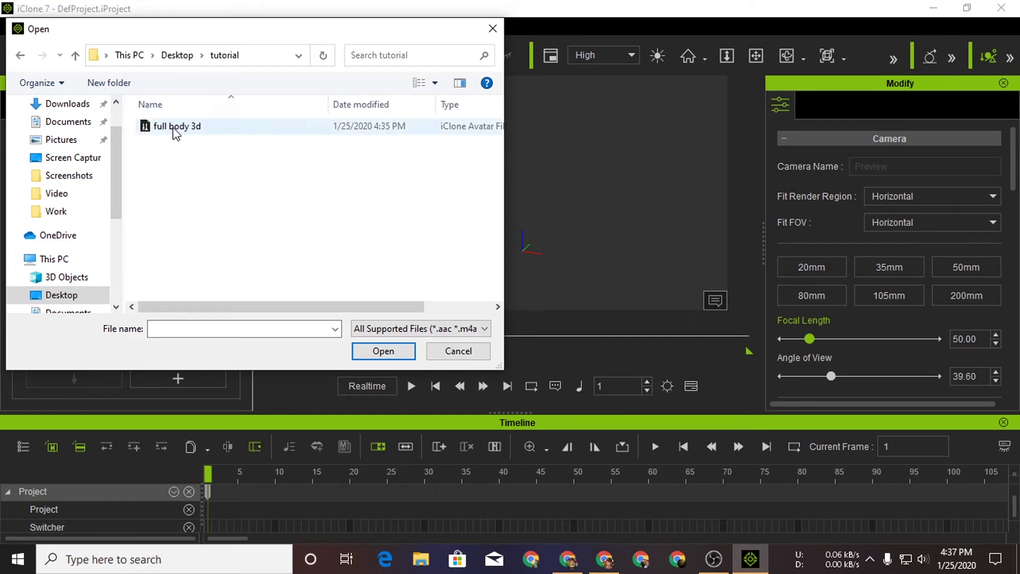
{"action": "double_click", "coordinate": [175, 130]}
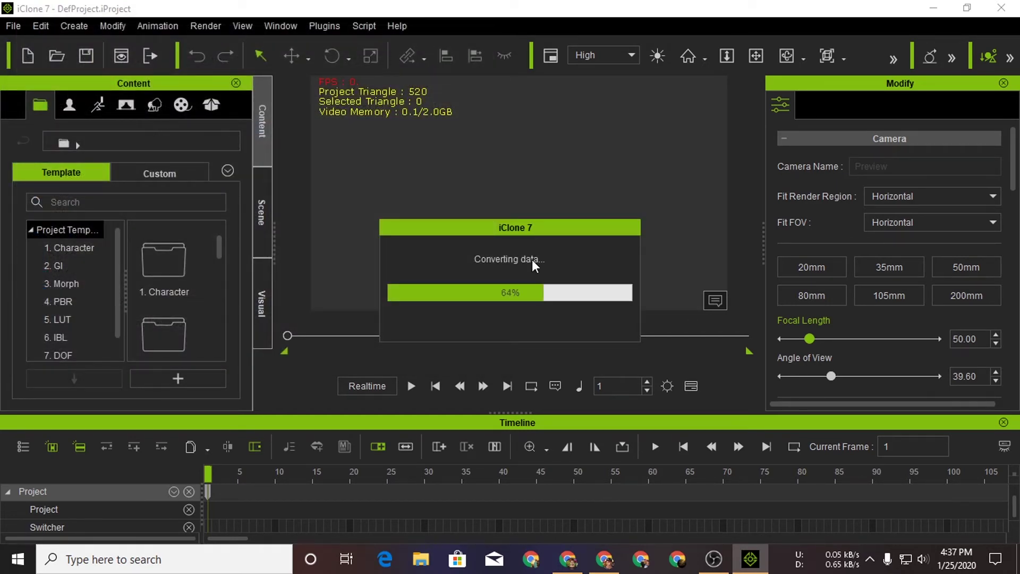
{"action": "left_click", "coordinate": [923, 557]}
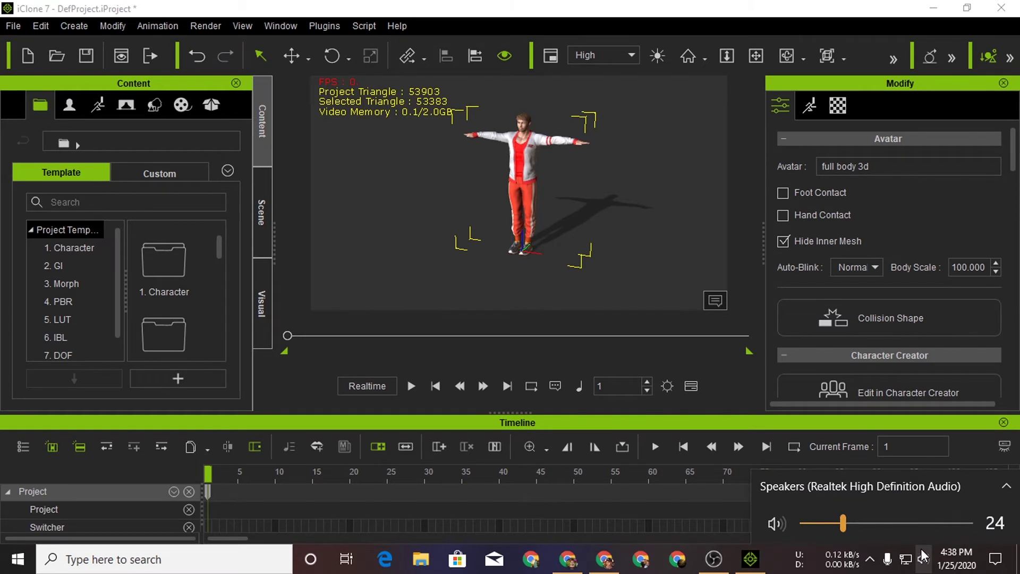
{"action": "left_click", "coordinate": [923, 557]}
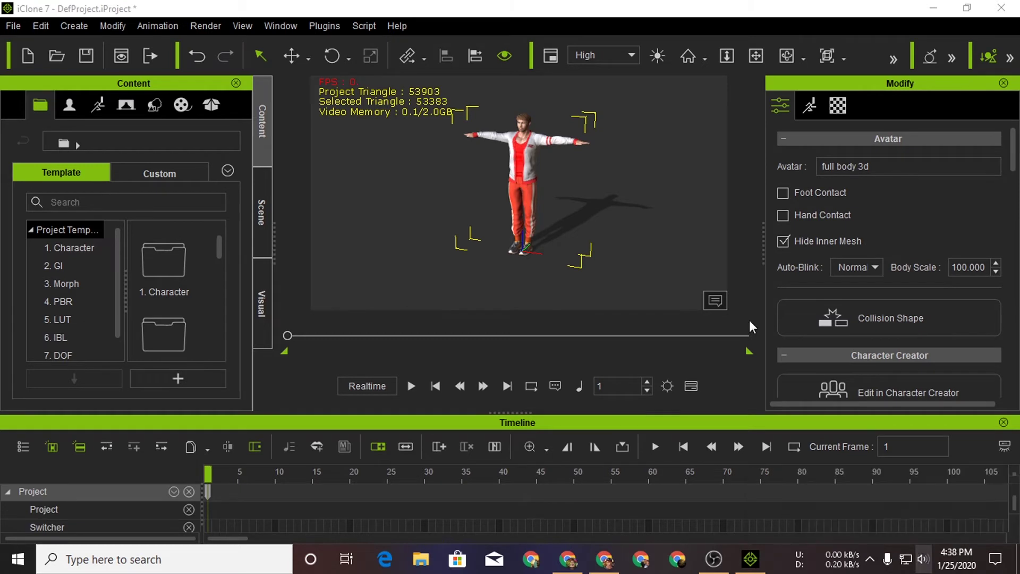
{"action": "left_click", "coordinate": [609, 193]}
{"action": "scroll", "coordinate": [608, 192], "scroll_direction": "up", "scroll_amount": 3}
{"action": "scroll", "coordinate": [608, 191], "scroll_direction": "up", "scroll_amount": 3}
{"action": "scroll", "coordinate": [538, 125], "scroll_direction": "up", "scroll_amount": 3}
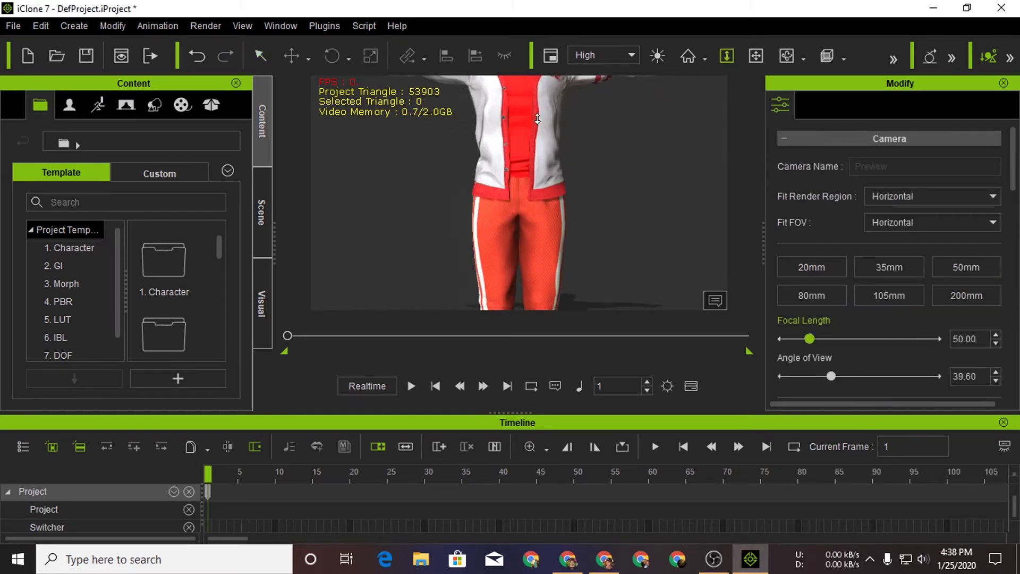
{"action": "scroll", "coordinate": [538, 119], "scroll_direction": "down", "scroll_amount": 3}
{"action": "scroll", "coordinate": [551, 168], "scroll_direction": "up", "scroll_amount": 5}
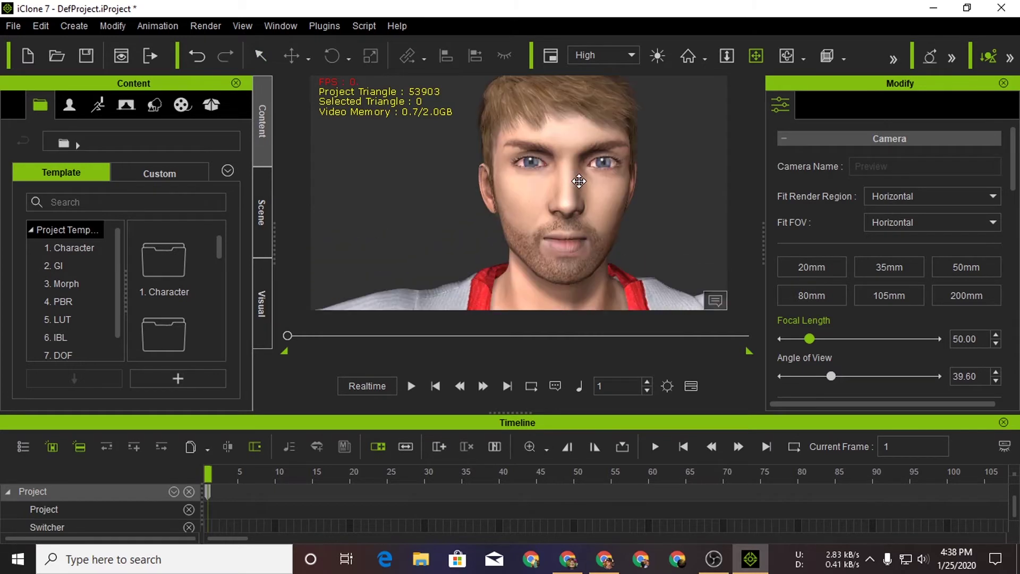
{"action": "mouse_move", "coordinate": [577, 188]}
{"action": "left_mouse_down"}
{"action": "mouse_move", "coordinate": [633, 248]}
{"action": "mouse_move", "coordinate": [655, 99]}
{"action": "left_mouse_up"}
{"action": "left_click", "coordinate": [657, 58]}
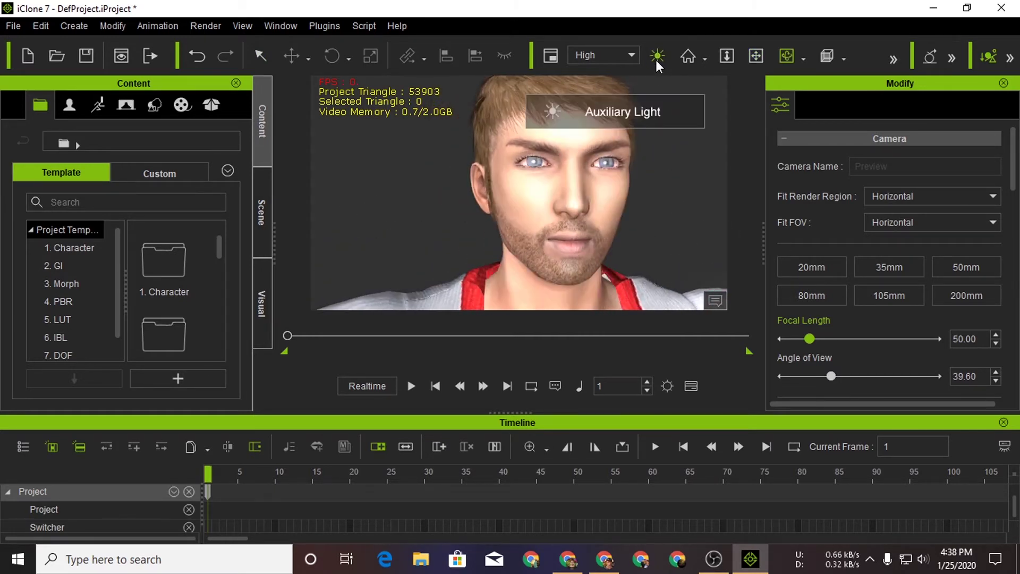
{"action": "mouse_move", "coordinate": [378, 198]}
{"action": "left_mouse_down"}
{"action": "mouse_move", "coordinate": [1016, 231]}
{"action": "mouse_move", "coordinate": [950, 235]}
{"action": "left_mouse_up"}
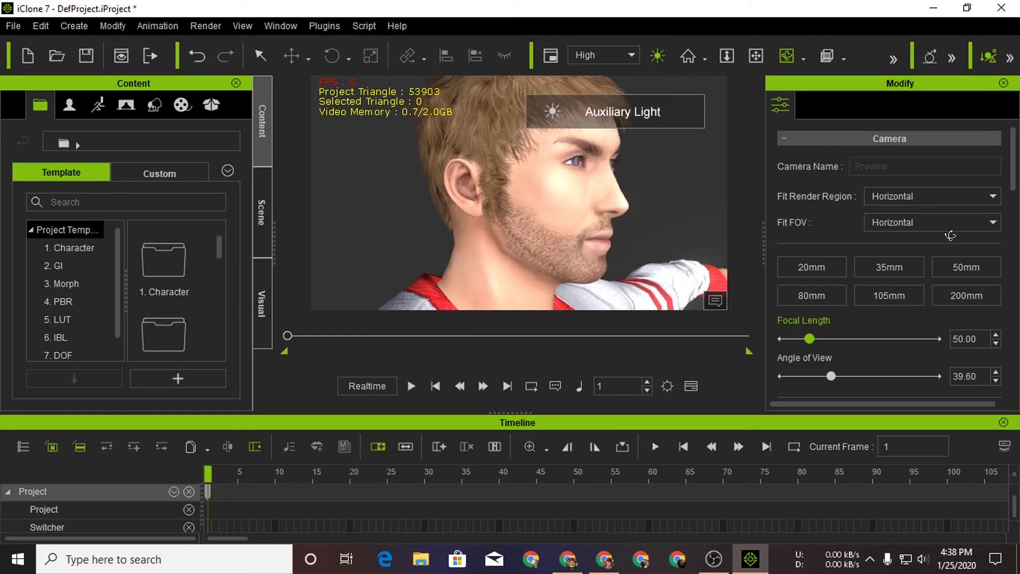
{"action": "left_click", "coordinate": [685, 56]}
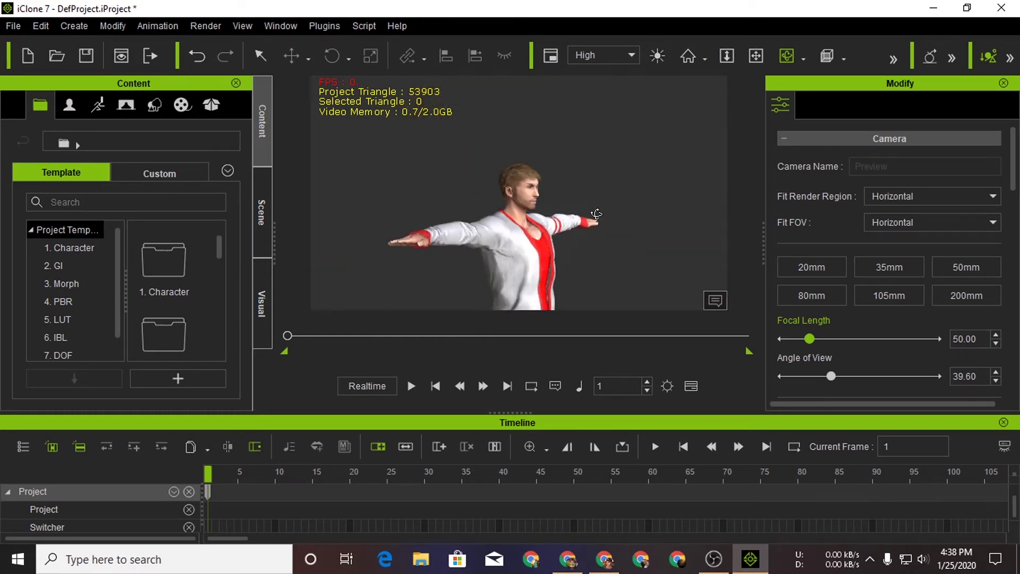
{"action": "scroll", "coordinate": [478, 202], "scroll_direction": "up", "scroll_amount": 2}
{"action": "scroll", "coordinate": [531, 191], "scroll_direction": "up", "scroll_amount": 3}
{"action": "scroll", "coordinate": [575, 183], "scroll_direction": "up", "scroll_amount": 3}
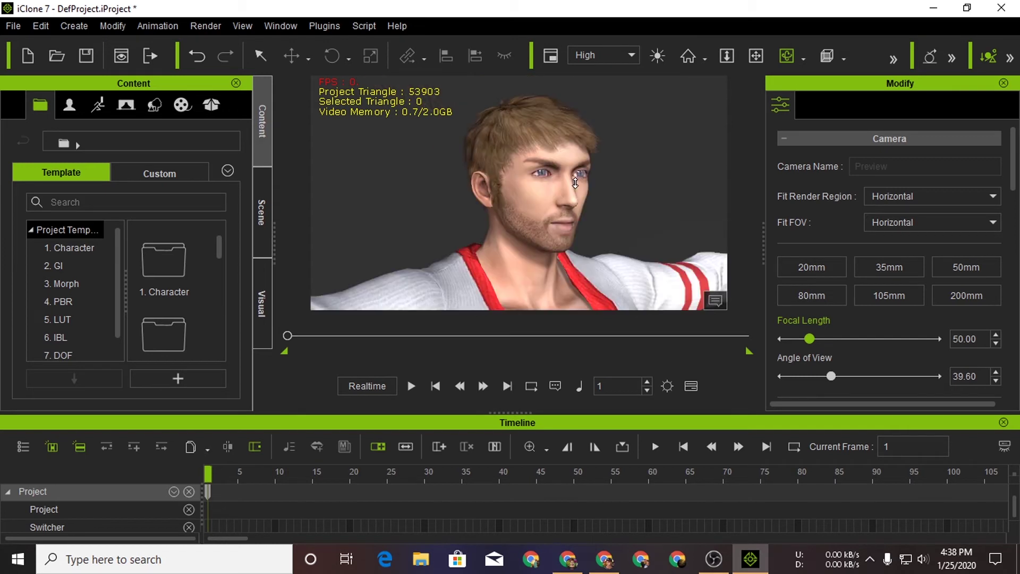
{"action": "left_click_drag", "start_coordinate": [628, 211], "coordinate": [337, 211]}
{"action": "scroll", "coordinate": [536, 213], "scroll_direction": "down", "scroll_amount": 3}
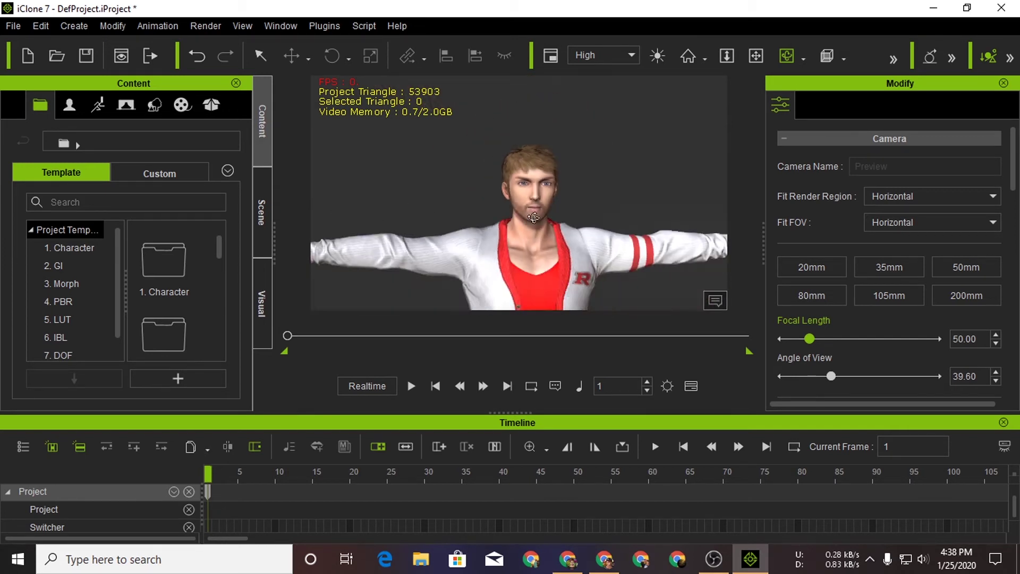
{"action": "scroll", "coordinate": [536, 213], "scroll_direction": "up", "scroll_amount": 2}
{"action": "scroll", "coordinate": [536, 213], "scroll_direction": "up", "scroll_amount": 3}
{"action": "mouse_move", "coordinate": [644, 209]}
{"action": "left_mouse_down"}
{"action": "mouse_move", "coordinate": [462, 217]}
{"action": "mouse_move", "coordinate": [754, 218]}
{"action": "mouse_move", "coordinate": [634, 237]}
{"action": "left_mouse_up"}
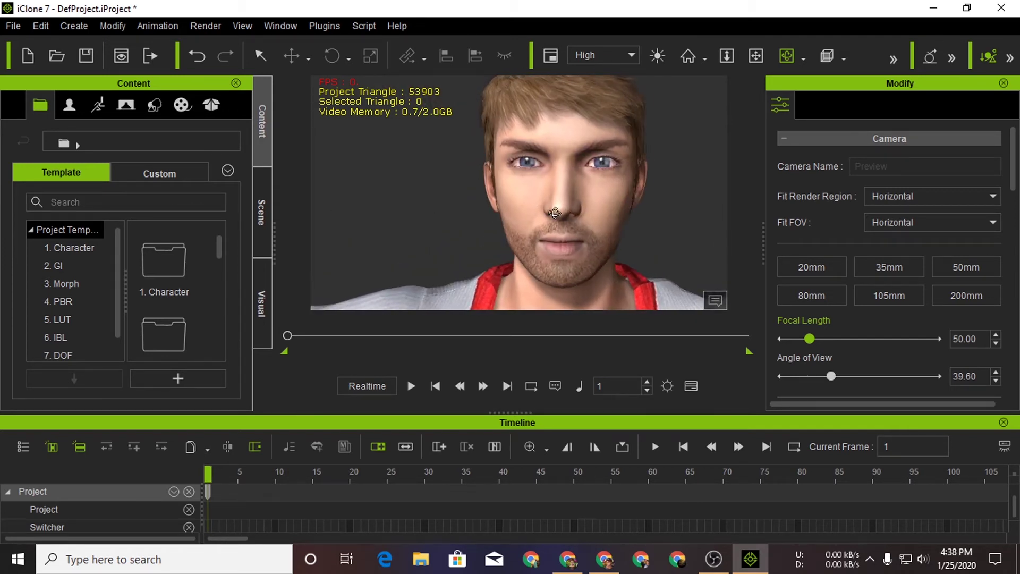
{"action": "scroll", "coordinate": [631, 236], "scroll_direction": "down", "scroll_amount": 10}
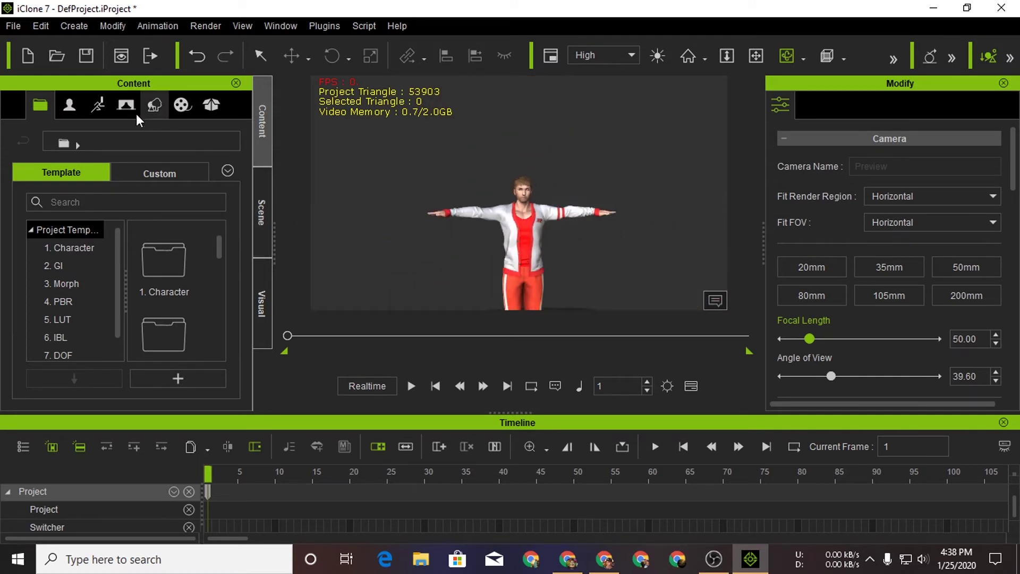
Browse the animation and avatar template libraries, then select the imported character.
{"action": "left_click", "coordinate": [99, 106]}
{"action": "left_click", "coordinate": [68, 108]}
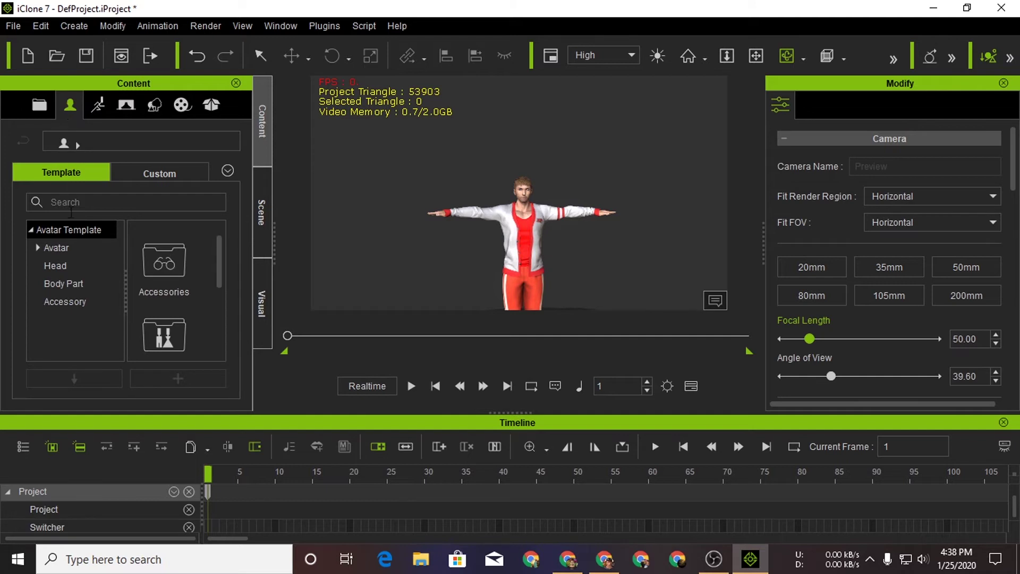
{"action": "left_click", "coordinate": [523, 191]}
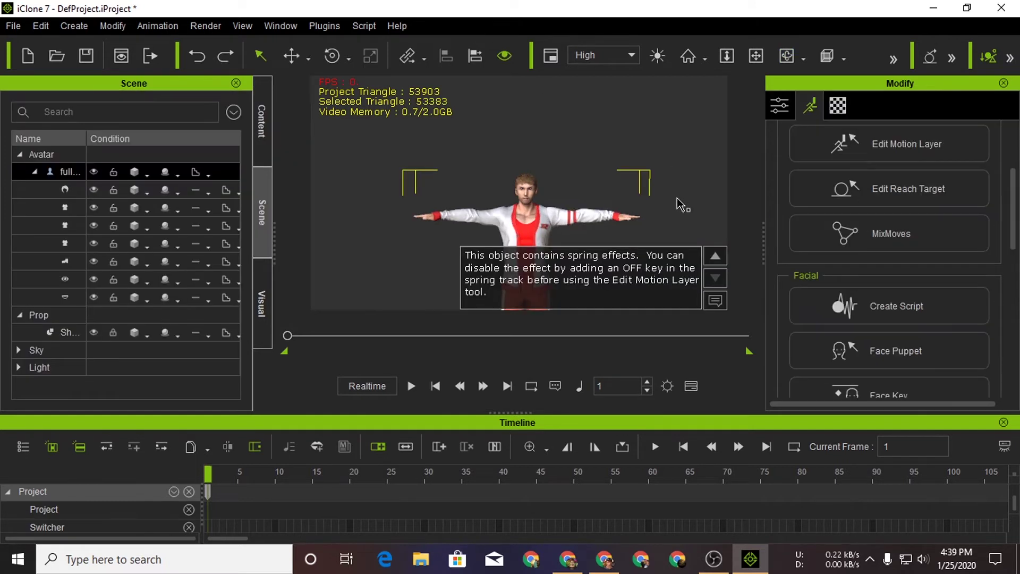
{"action": "scroll", "coordinate": [871, 341], "scroll_direction": "down", "scroll_amount": 3}
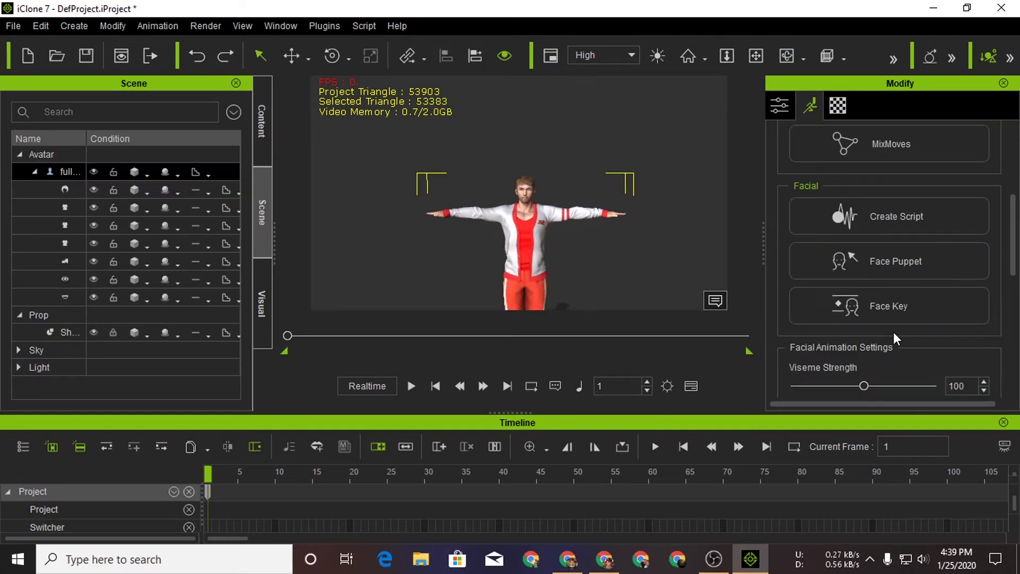
{"action": "scroll", "coordinate": [897, 338], "scroll_direction": "up", "scroll_amount": 1}
{"action": "scroll", "coordinate": [896, 327], "scroll_direction": "up", "scroll_amount": 1}
Try the MixMoves motion list and the Edit Motion Layer editor, closing each.
{"action": "left_click", "coordinate": [885, 248]}
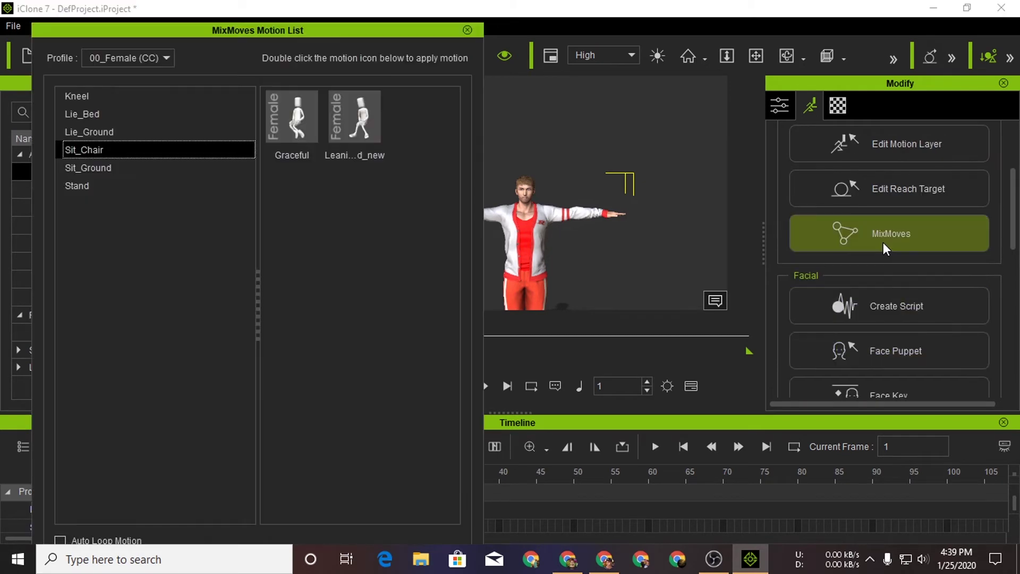
{"action": "left_click", "coordinate": [467, 30]}
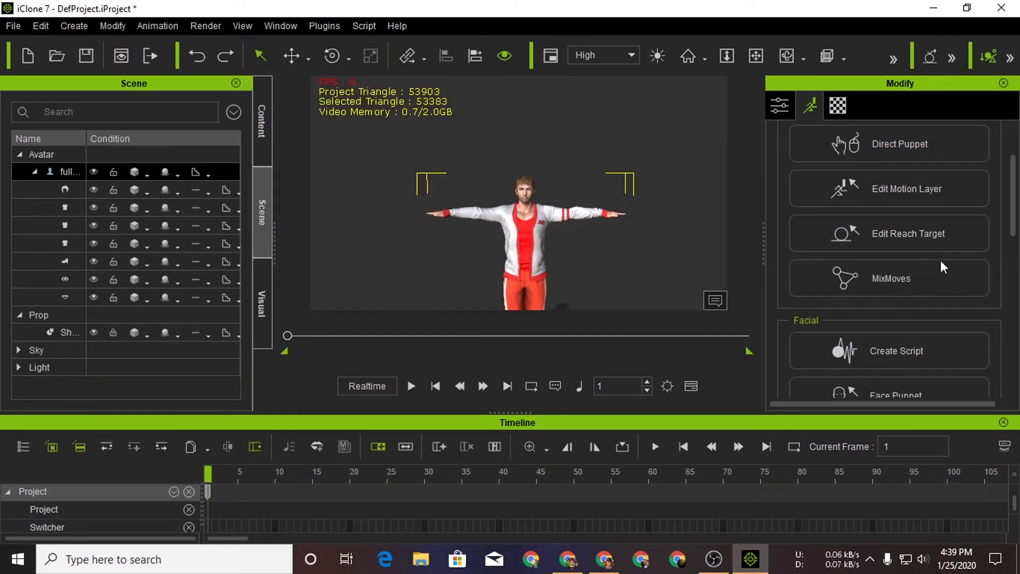
{"action": "scroll", "coordinate": [938, 266], "scroll_direction": "up", "scroll_amount": 1}
{"action": "left_click", "coordinate": [908, 192]}
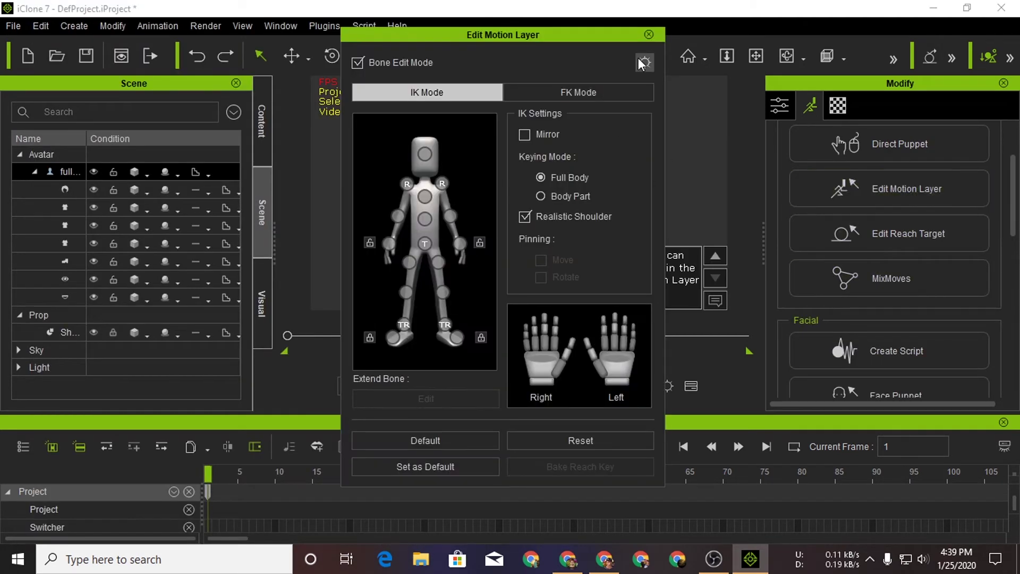
{"action": "left_click", "coordinate": [648, 34]}
{"action": "scroll", "coordinate": [912, 242], "scroll_direction": "up", "scroll_amount": 1}
{"action": "scroll", "coordinate": [912, 241], "scroll_direction": "up", "scroll_amount": 1}
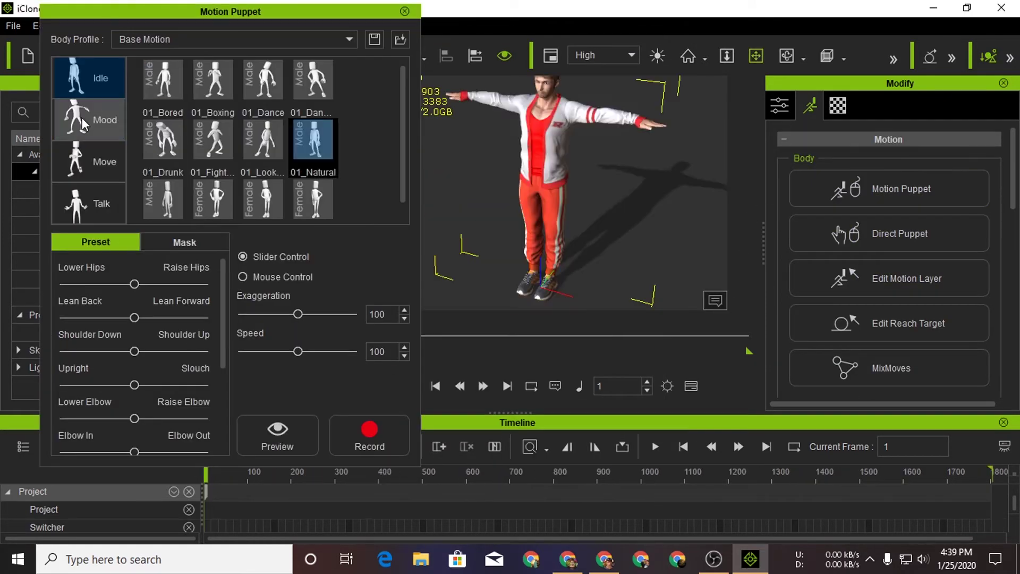
Preview two Mood puppet presets on the character with Space playback.
{"action": "left_click", "coordinate": [87, 119]}
{"action": "left_click", "coordinate": [157, 179]}
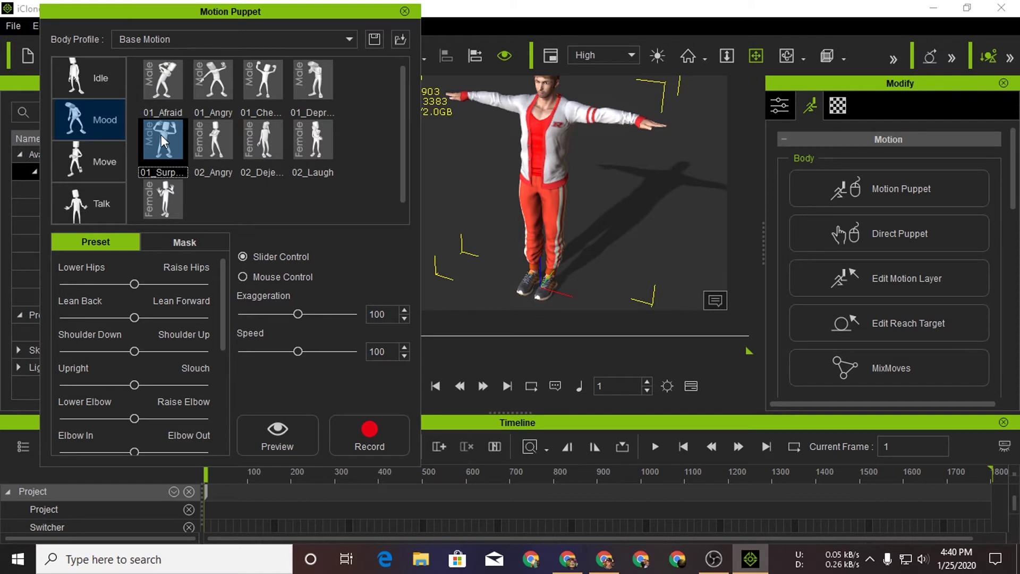
{"action": "left_click", "coordinate": [277, 436]}
{"action": "key", "text": "space"}
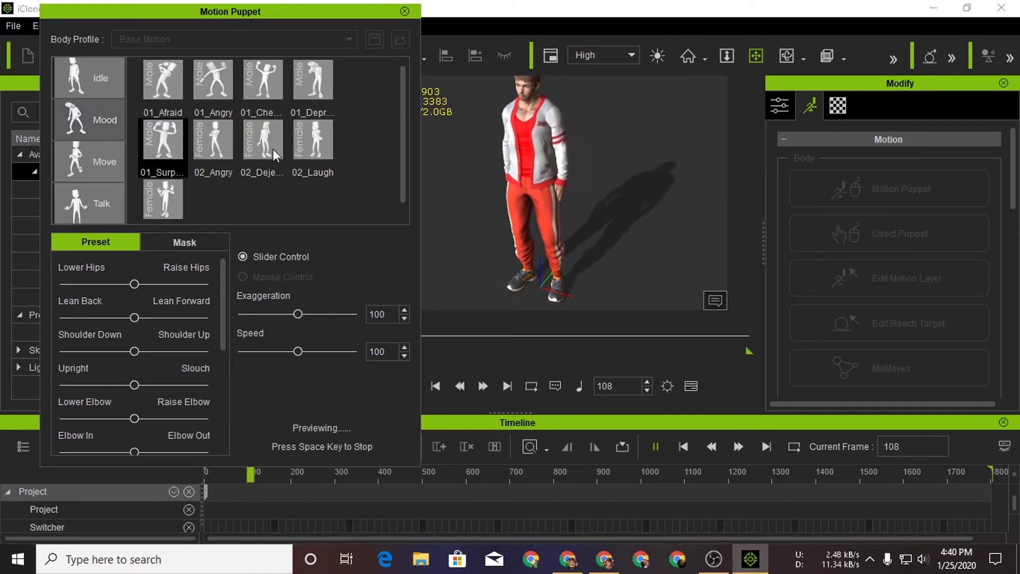
{"action": "key", "text": "space"}
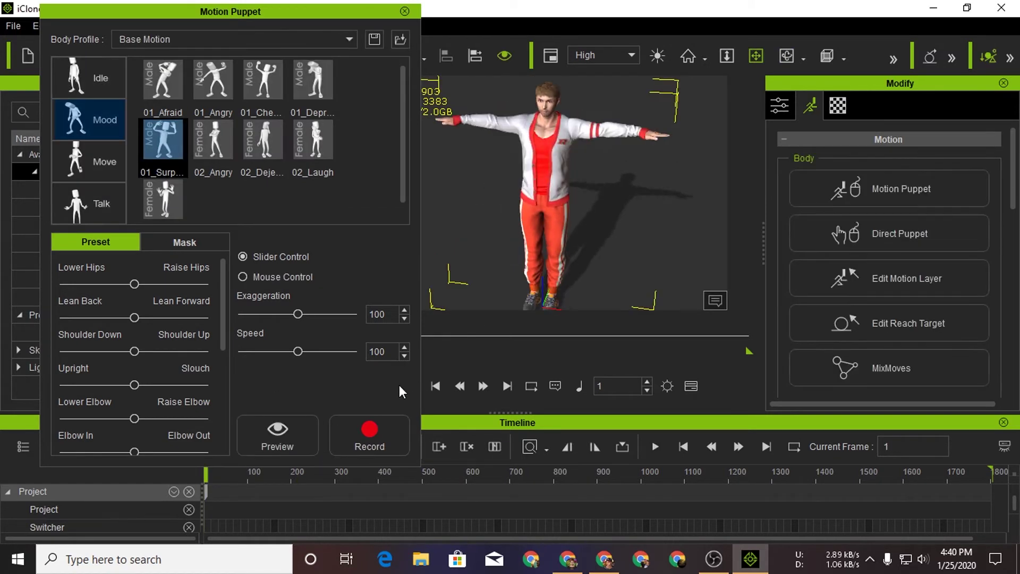
{"action": "left_click", "coordinate": [263, 139]}
{"action": "left_click", "coordinate": [278, 436]}
{"action": "key", "text": "space"}
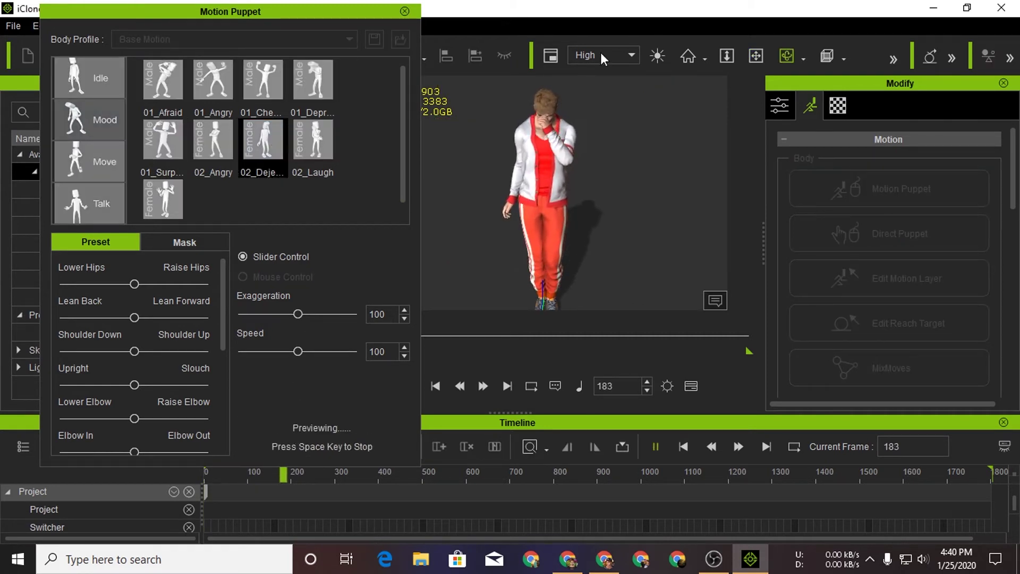
{"action": "key", "text": "space"}
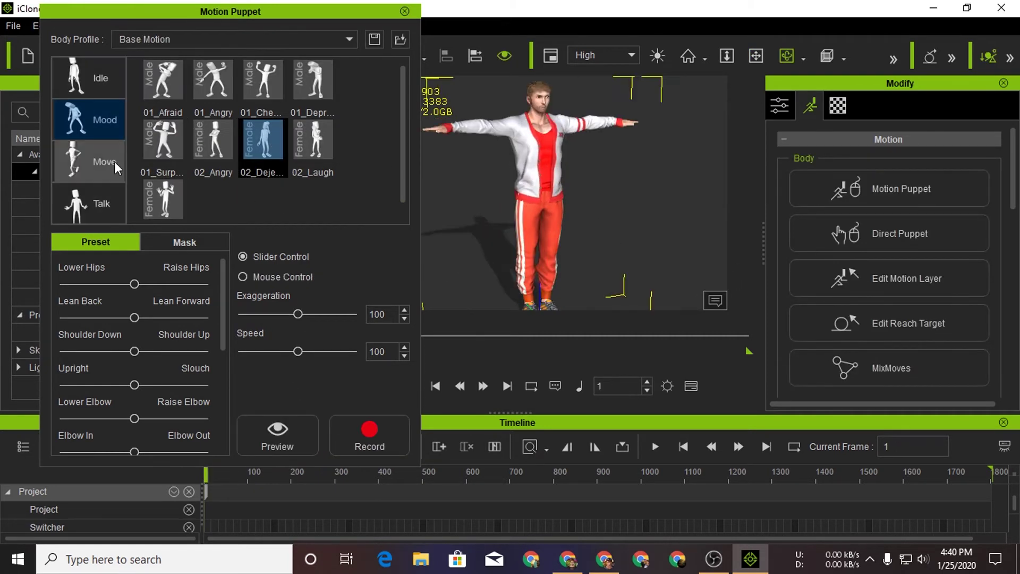
Preview the first Move preset at Exaggeration 80, Speed 80, with lowered elbows and raised hips.
{"action": "left_click", "coordinate": [90, 162]}
{"action": "left_click", "coordinate": [164, 80]}
{"action": "left_click", "coordinate": [277, 436]}
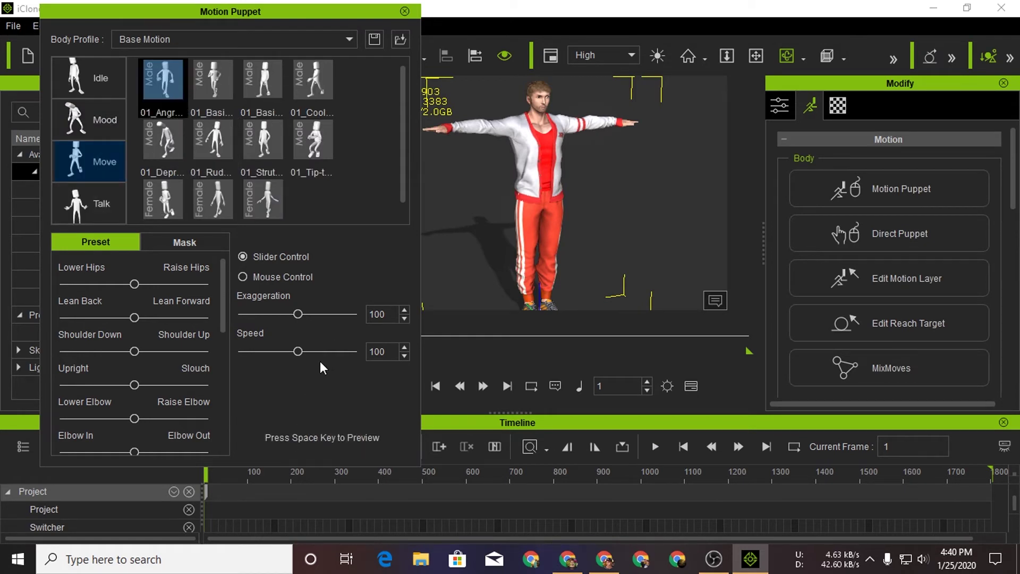
{"action": "key", "text": "space"}
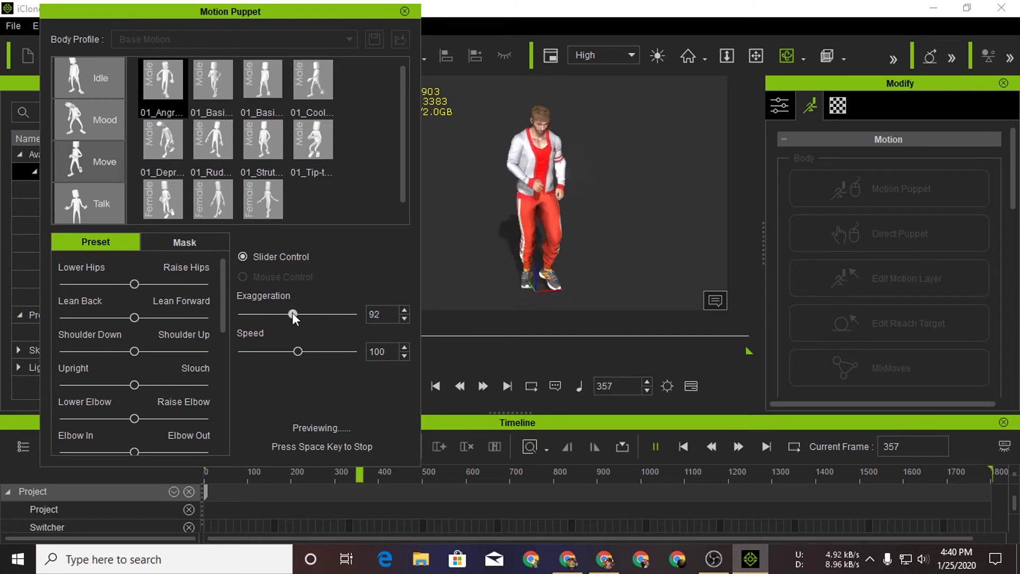
{"action": "left_click_drag", "start_coordinate": [293, 313], "coordinate": [286, 313]}
{"action": "left_click_drag", "start_coordinate": [293, 350], "coordinate": [283, 349]}
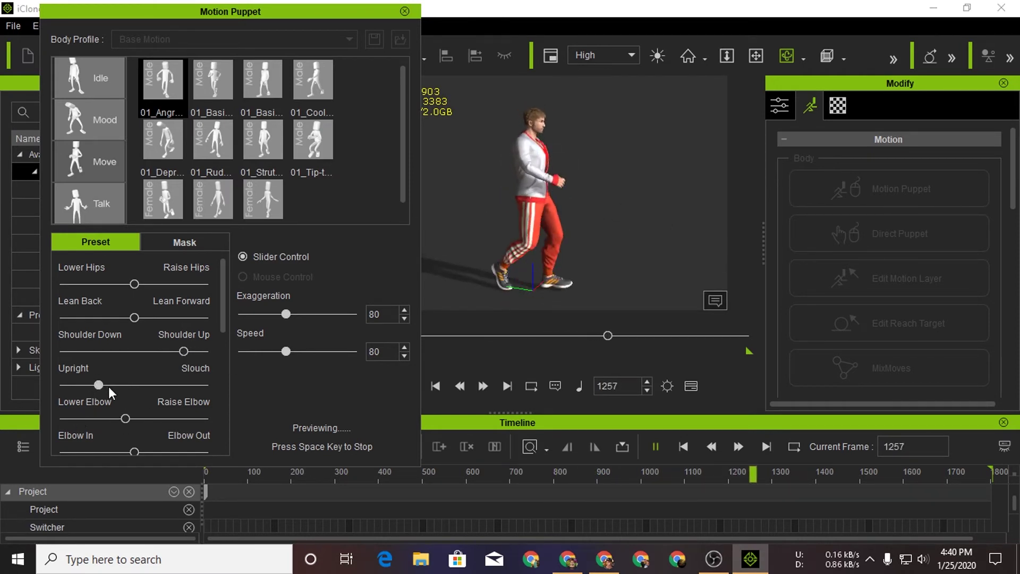
{"action": "mouse_move", "coordinate": [109, 386]}
{"action": "left_mouse_down"}
{"action": "mouse_move", "coordinate": [135, 386]}
{"action": "mouse_move", "coordinate": [92, 418]}
{"action": "left_mouse_up"}
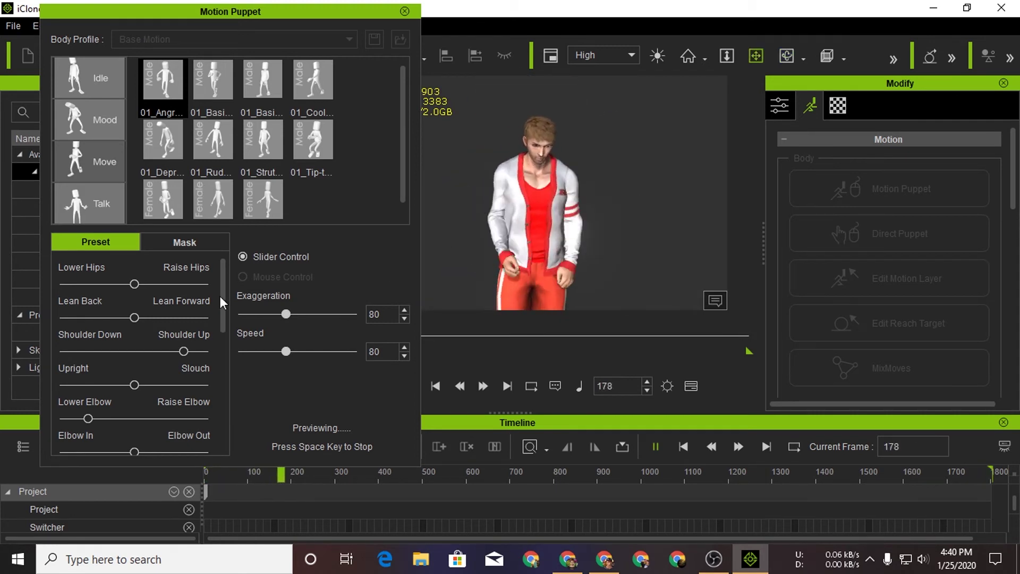
{"action": "left_click_drag", "start_coordinate": [135, 285], "coordinate": [146, 284]}
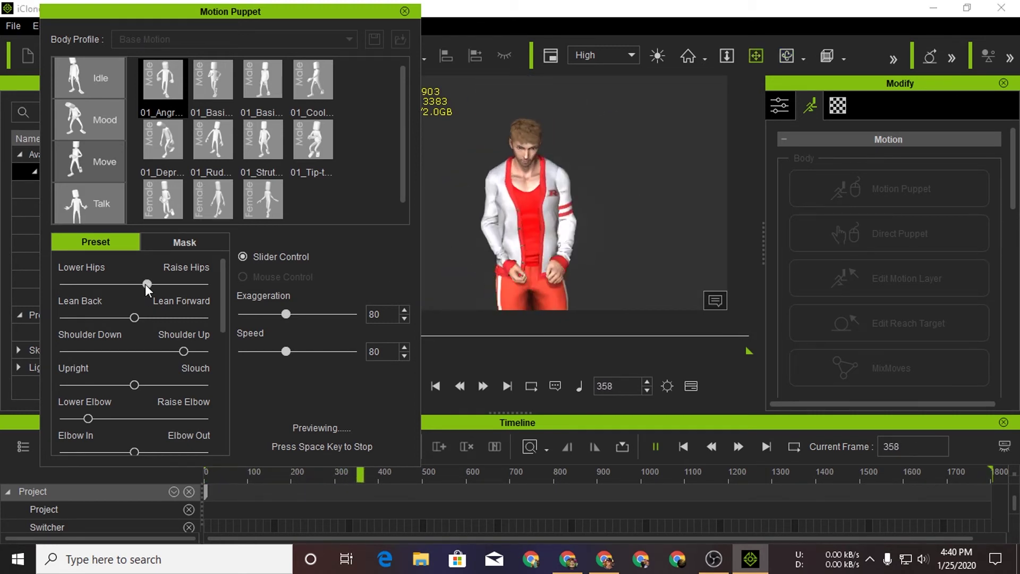
Close Motion Puppet and browse Content > Motion > 00_Pose > 1.Male Pose.
{"action": "left_click", "coordinate": [404, 11]}
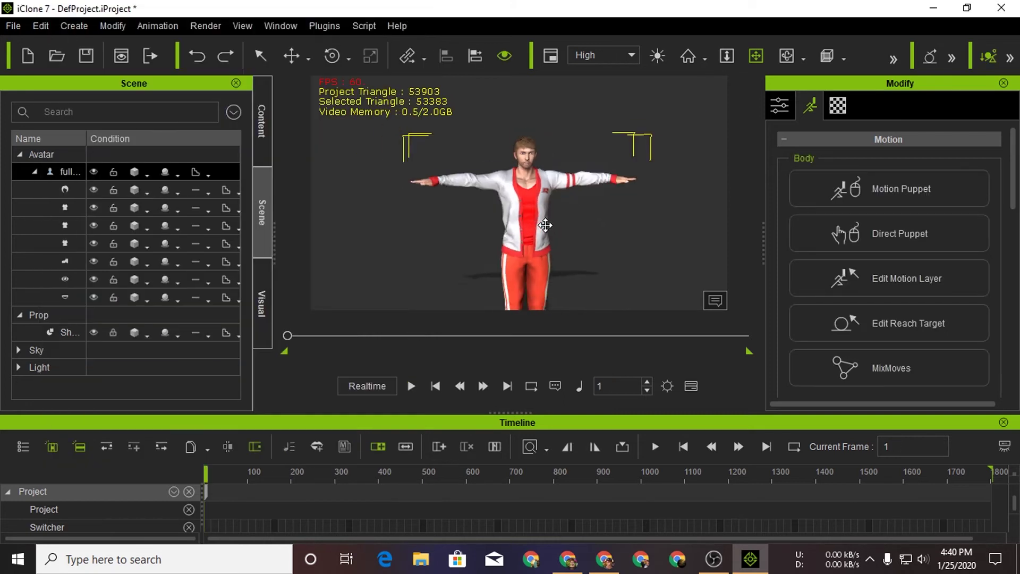
{"action": "left_click", "coordinate": [262, 120]}
{"action": "left_click", "coordinate": [67, 283]}
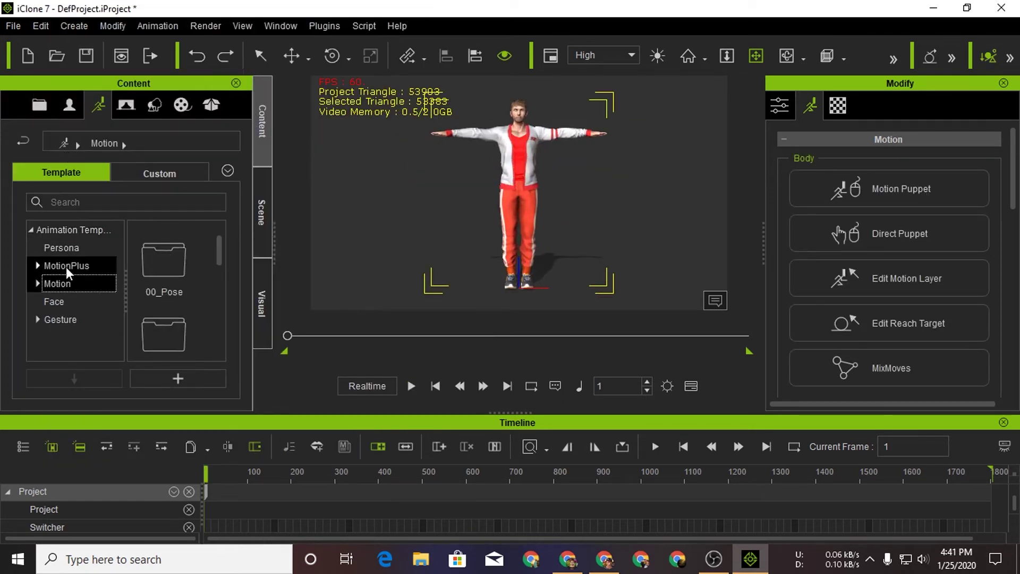
{"action": "double_click", "coordinate": [47, 286]}
{"action": "left_click", "coordinate": [42, 302]}
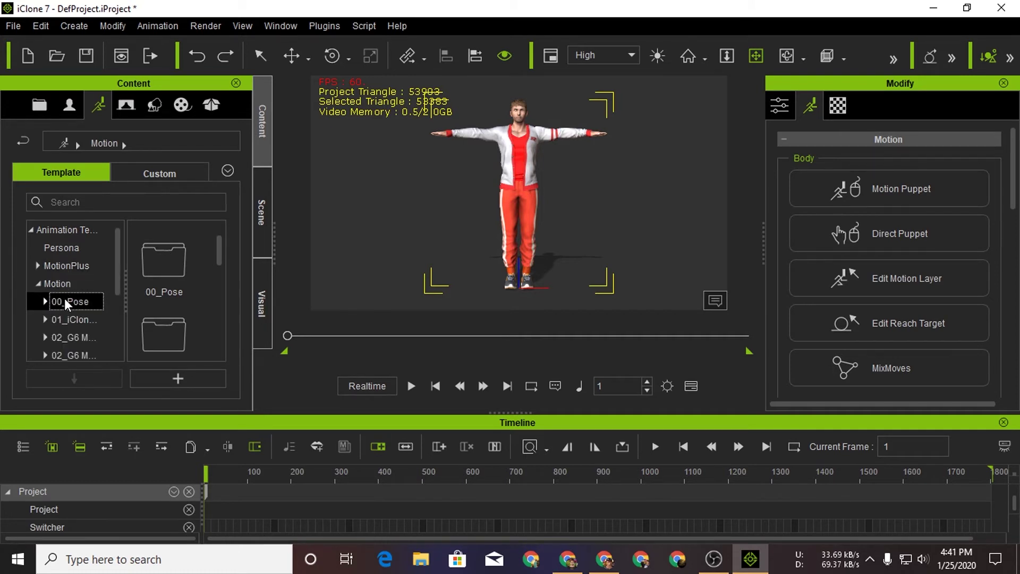
{"action": "left_click", "coordinate": [45, 303]}
{"action": "left_click", "coordinate": [74, 319]}
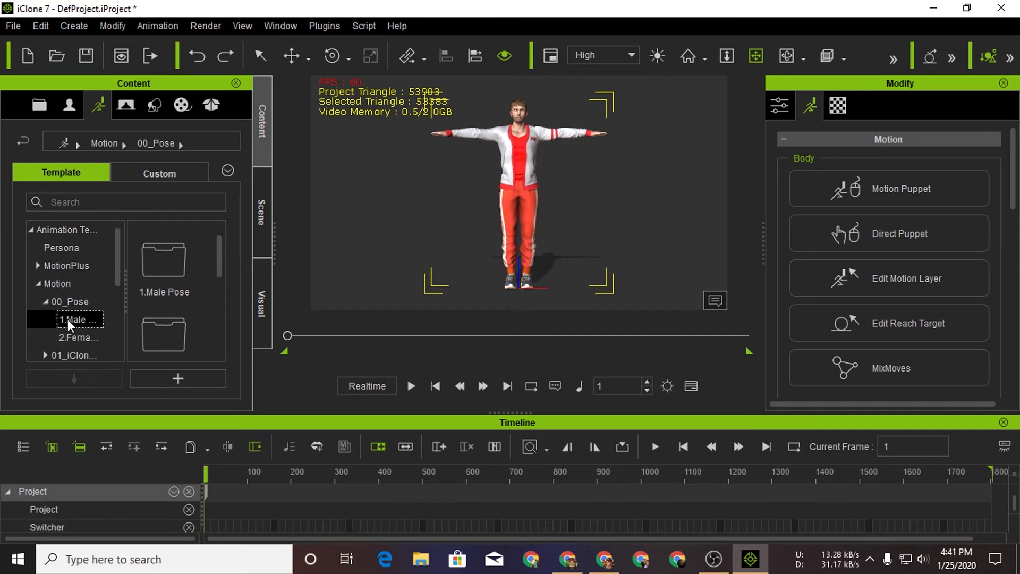
{"action": "scroll", "coordinate": [201, 294], "scroll_direction": "down", "scroll_amount": 6}
{"action": "scroll", "coordinate": [201, 294], "scroll_direction": "down", "scroll_amount": 2}
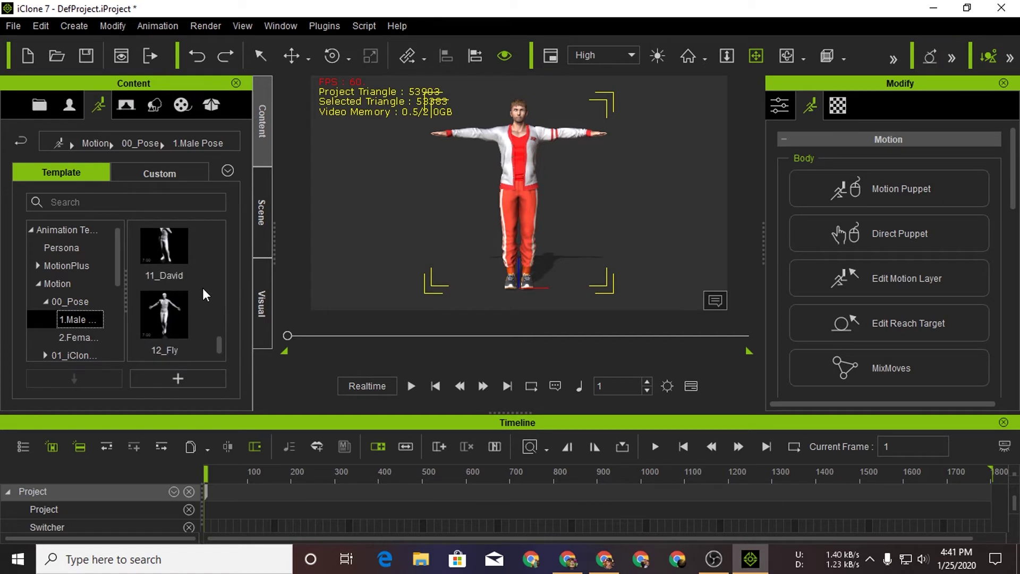
Apply the 12_Fly pose to the character.
{"action": "left_click_drag", "start_coordinate": [165, 319], "coordinate": [553, 219]}
{"action": "scroll", "coordinate": [542, 175], "scroll_direction": "up", "scroll_amount": 2}
{"action": "scroll", "coordinate": [539, 171], "scroll_direction": "up", "scroll_amount": 2}
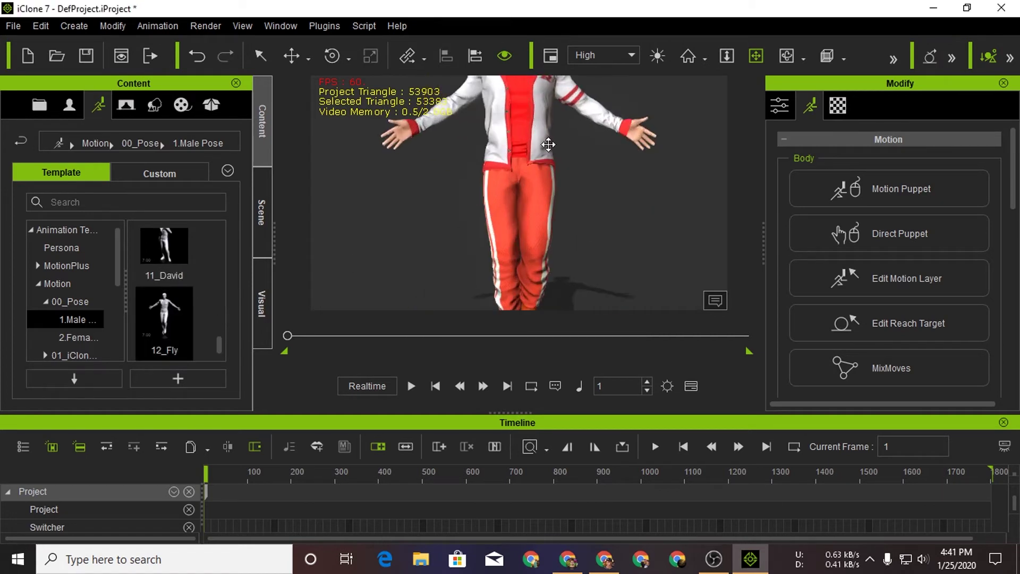
{"action": "scroll", "coordinate": [538, 172], "scroll_direction": "up", "scroll_amount": 2}
{"action": "scroll", "coordinate": [538, 172], "scroll_direction": "down", "scroll_amount": 2}
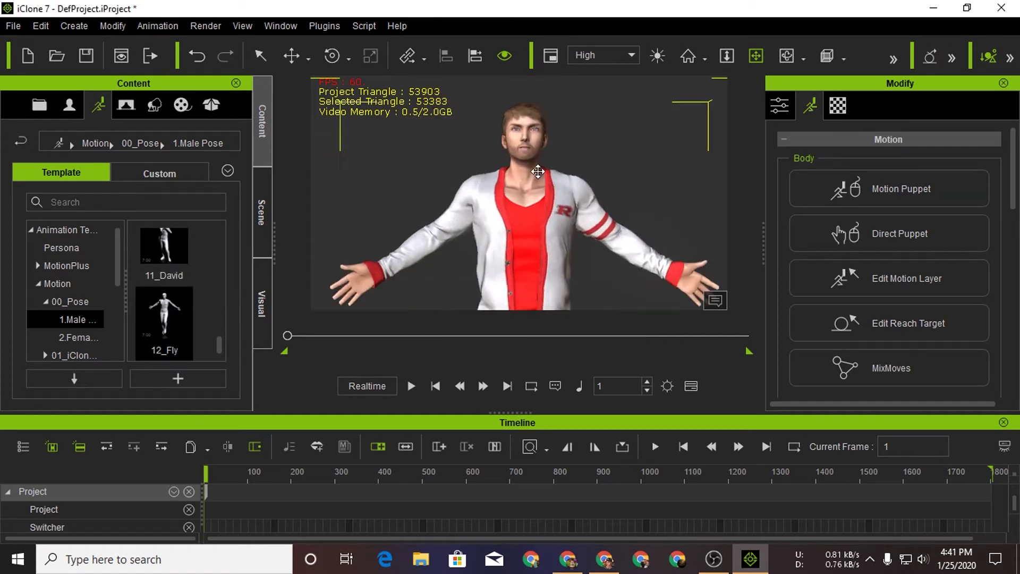
{"action": "scroll", "coordinate": [538, 171], "scroll_direction": "up", "scroll_amount": 1}
{"action": "scroll", "coordinate": [539, 172], "scroll_direction": "up", "scroll_amount": 1}
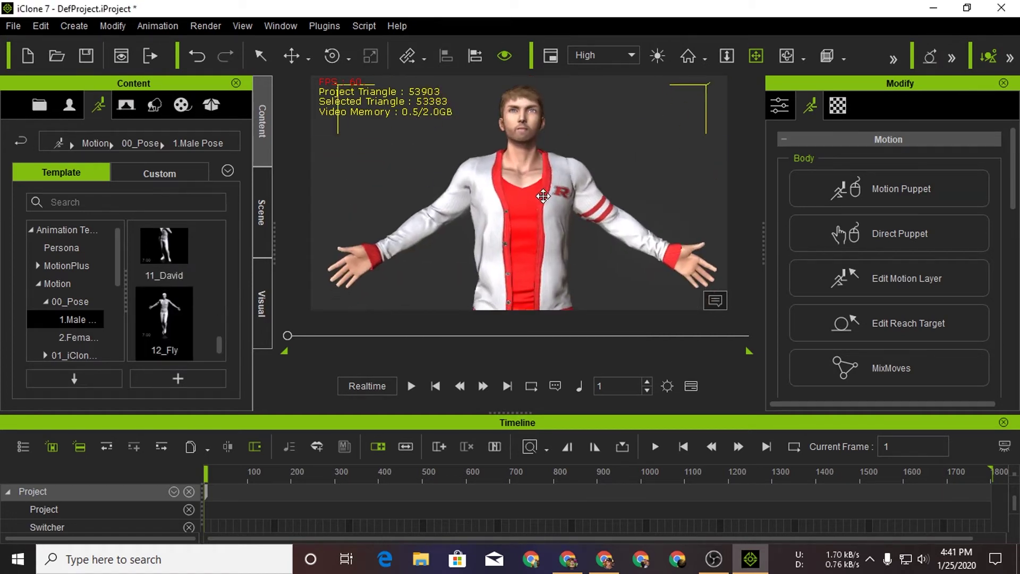
{"action": "scroll", "coordinate": [538, 172], "scroll_direction": "up", "scroll_amount": 2}
{"action": "scroll", "coordinate": [566, 250], "scroll_direction": "up", "scroll_amount": 2}
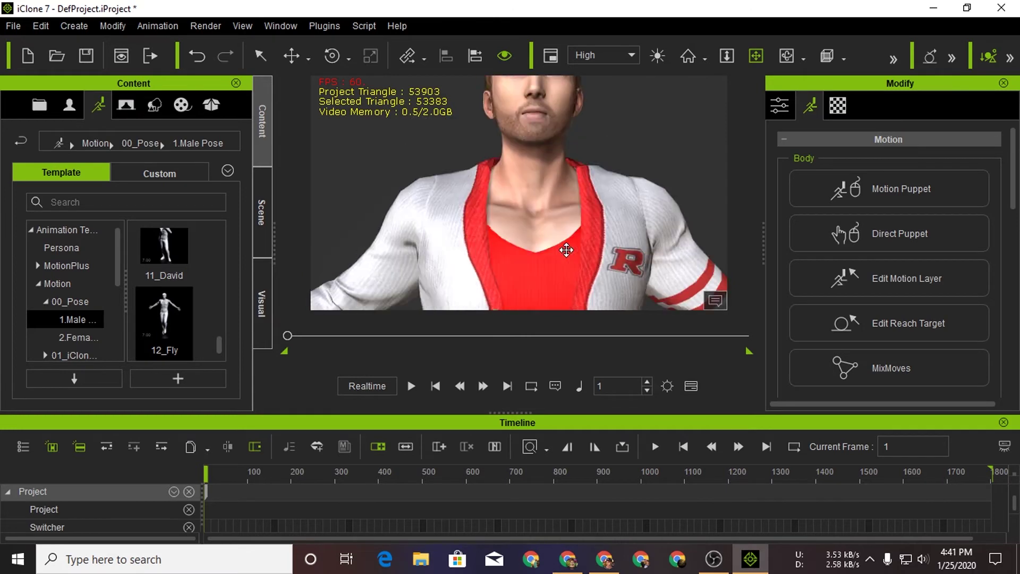
{"action": "scroll", "coordinate": [566, 250], "scroll_direction": "down", "scroll_amount": 1}
{"action": "scroll", "coordinate": [544, 200], "scroll_direction": "down", "scroll_amount": 2}
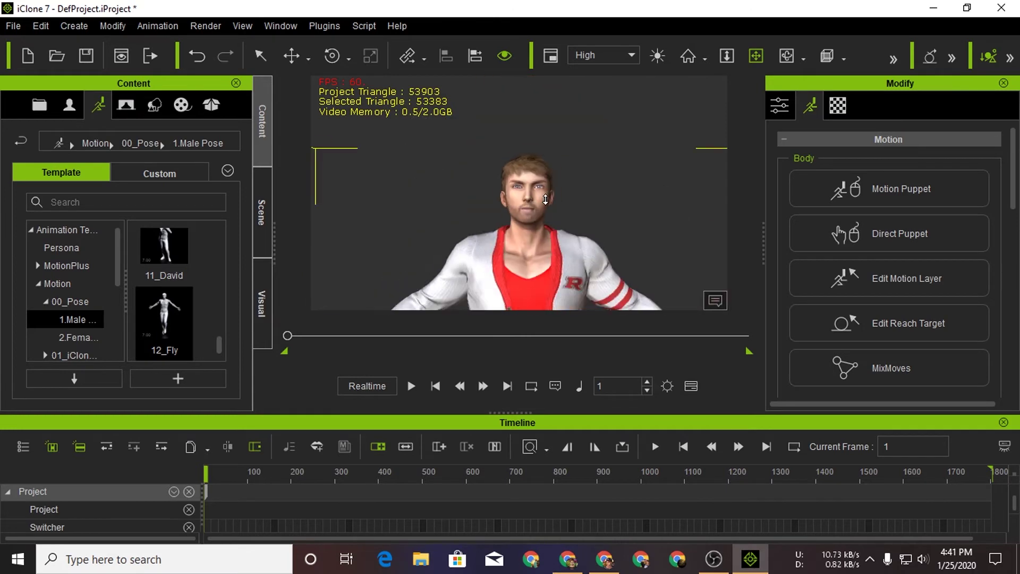
{"action": "scroll", "coordinate": [547, 217], "scroll_direction": "down", "scroll_amount": 1}
{"action": "scroll", "coordinate": [551, 140], "scroll_direction": "down", "scroll_amount": 1}
Zoom and pan the view to inspect the posed character's pants and jacket.
{"action": "middle_click_drag", "start_coordinate": [551, 140], "coordinate": [542, 149]}
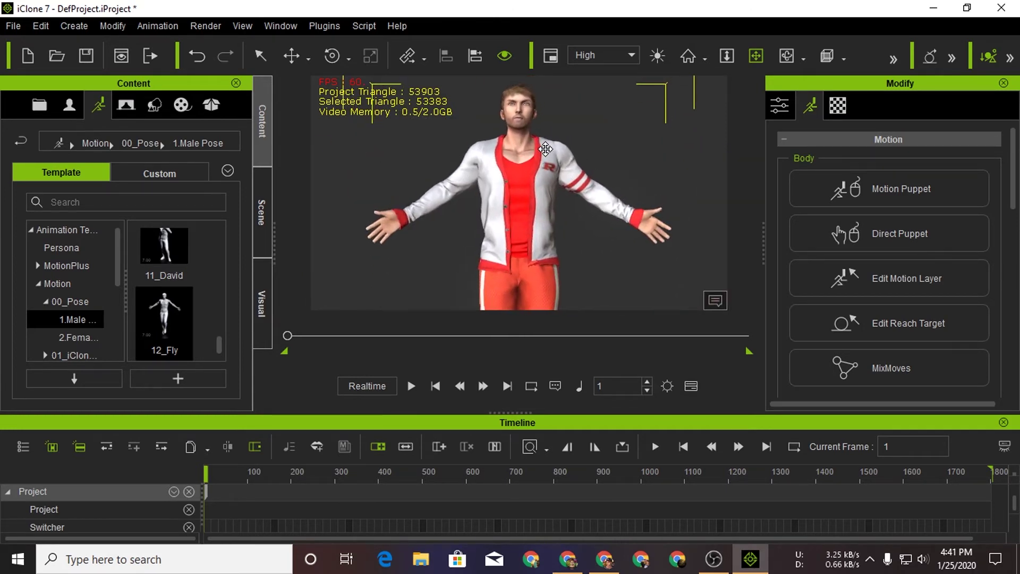
{"action": "scroll", "coordinate": [542, 149], "scroll_direction": "down", "scroll_amount": 3}
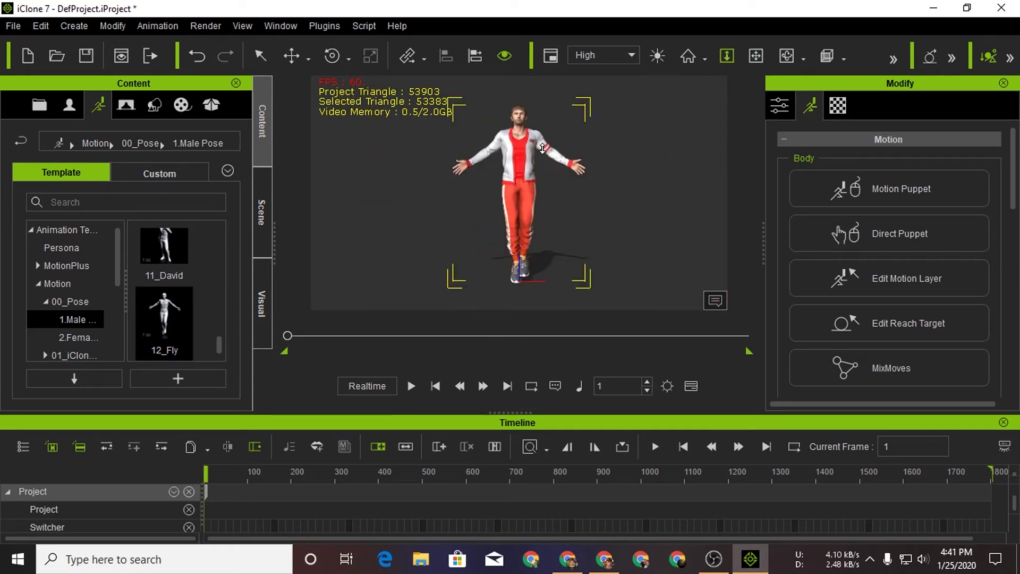
{"action": "left_click_drag", "start_coordinate": [520, 135], "coordinate": [529, 169]}
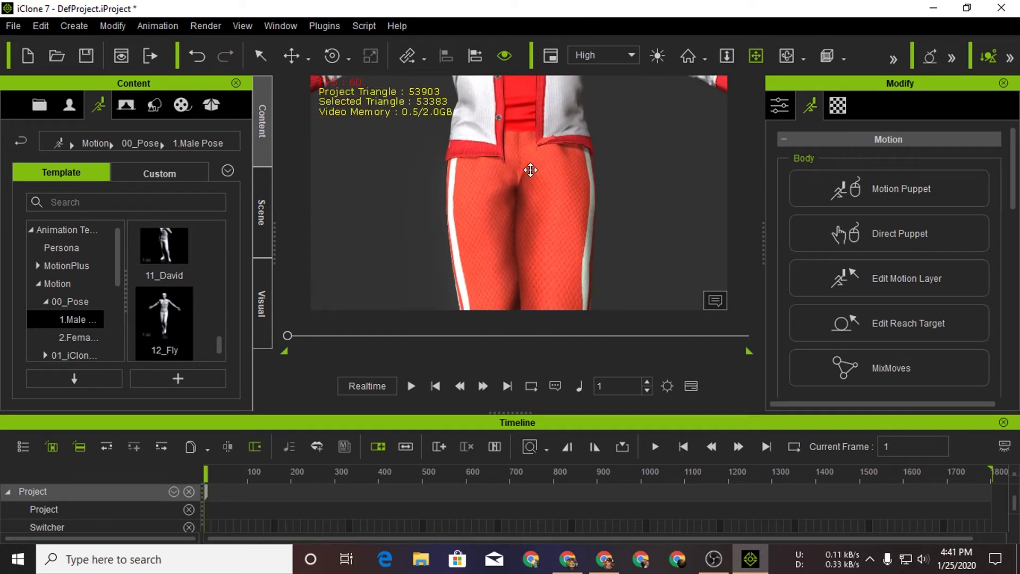
{"action": "left_click_drag", "start_coordinate": [528, 159], "coordinate": [531, 230]}
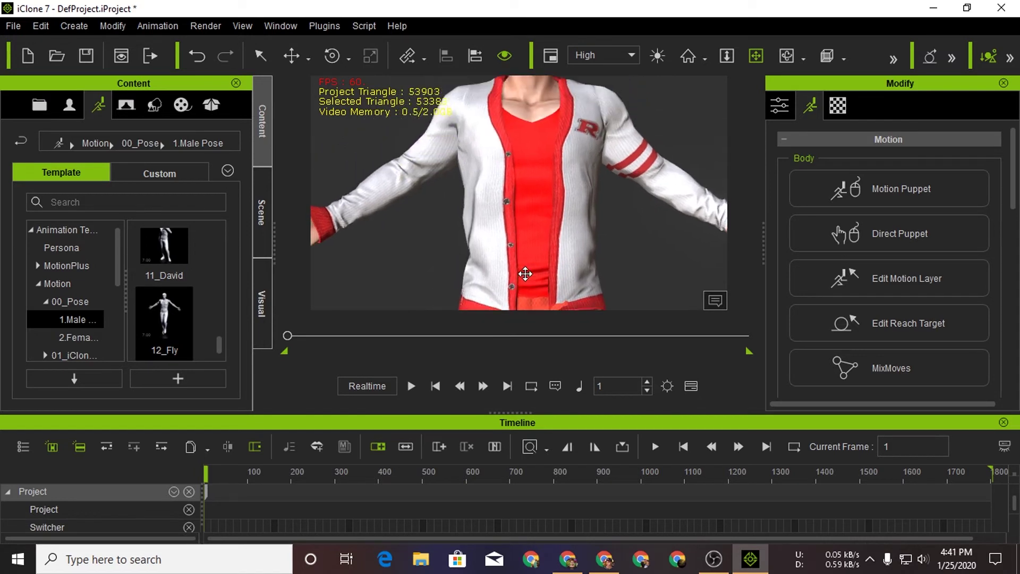
{"action": "scroll", "coordinate": [531, 230], "scroll_direction": "down", "scroll_amount": 3}
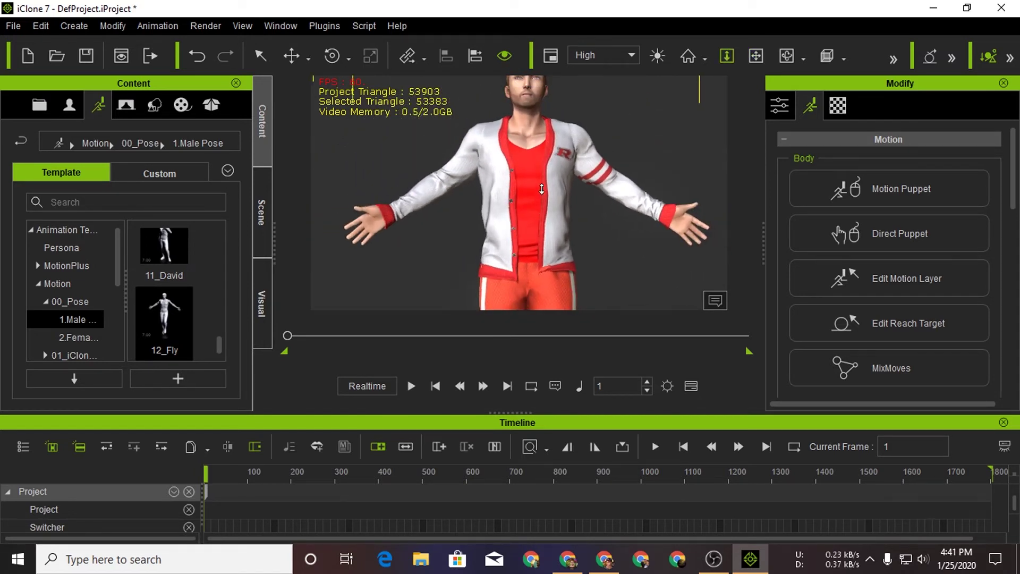
{"action": "middle_click_drag", "start_coordinate": [541, 189], "coordinate": [541, 211]}
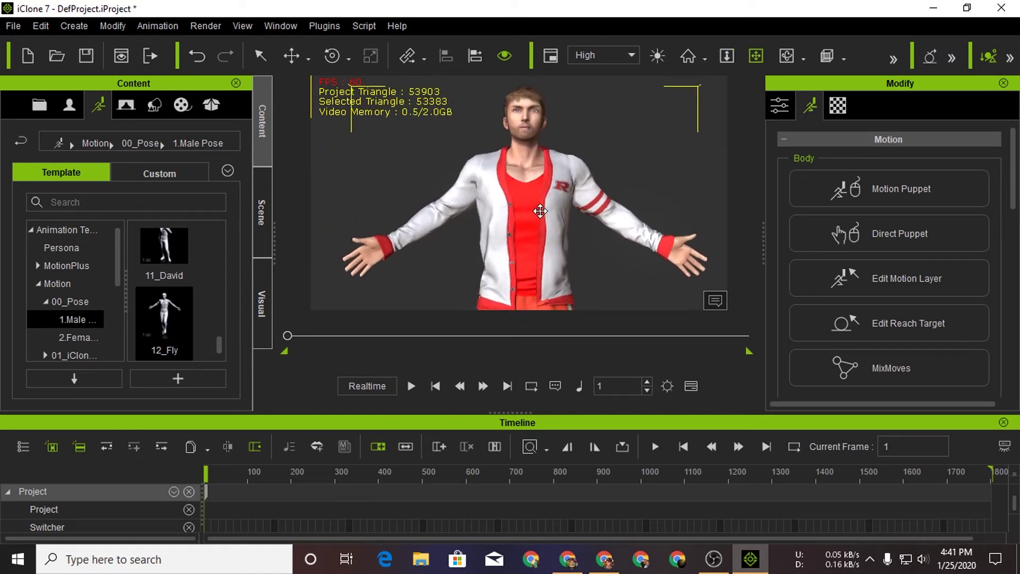
{"action": "middle_click_drag", "start_coordinate": [541, 211], "coordinate": [539, 211]}
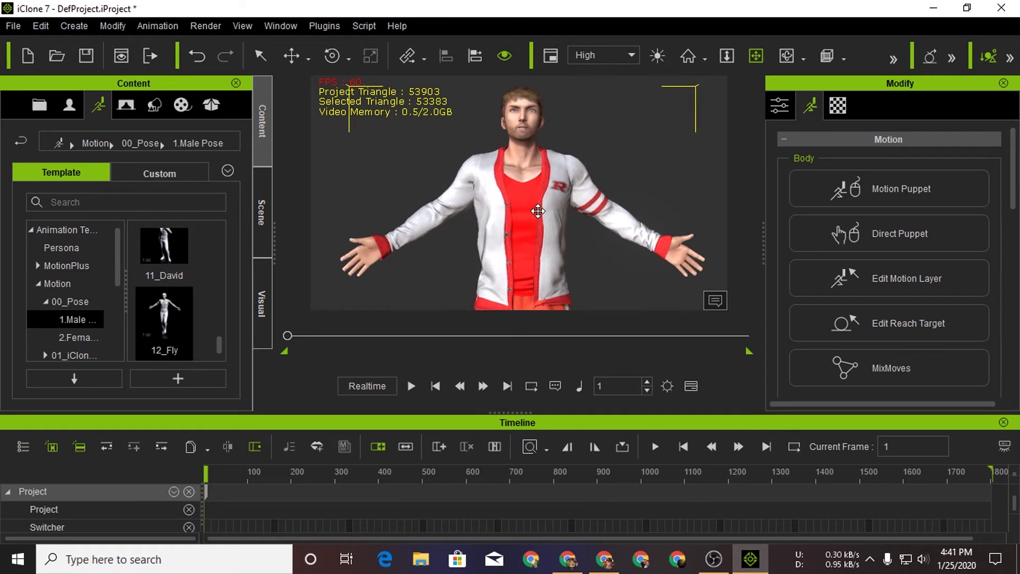
Enable Ambient Occlusion and, in View AO mode, raise Strength and Range with Blend at 100.
{"action": "left_click", "coordinate": [262, 301]}
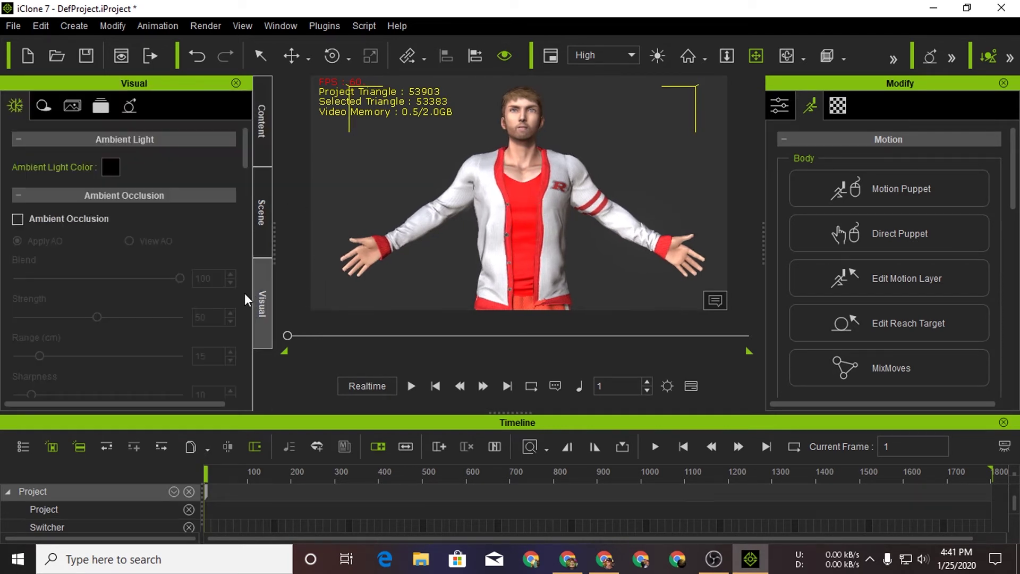
{"action": "left_click", "coordinate": [17, 219]}
{"action": "left_click", "coordinate": [129, 241]}
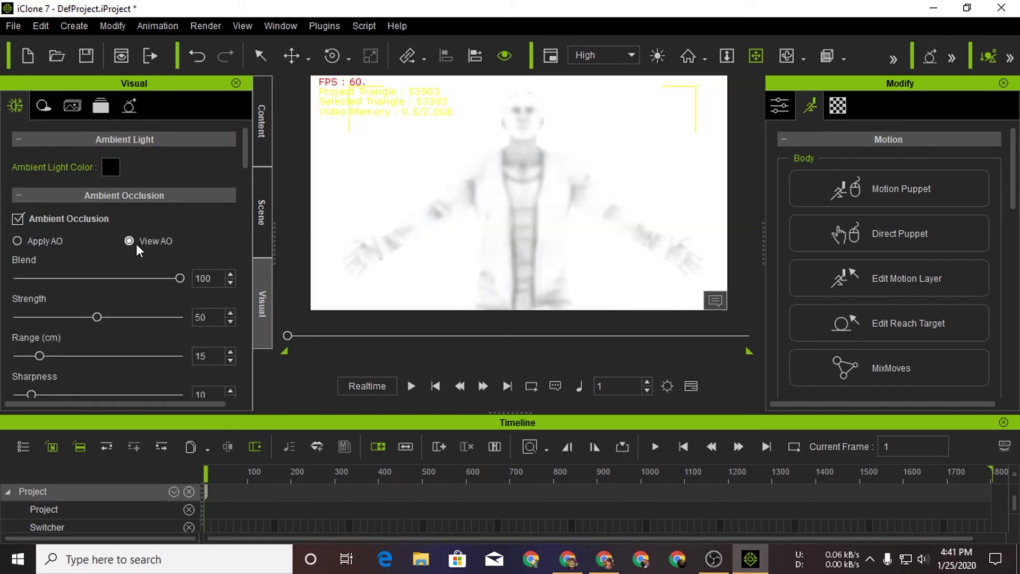
{"action": "mouse_move", "coordinate": [180, 278]}
{"action": "left_mouse_down"}
{"action": "mouse_move", "coordinate": [168, 285]}
{"action": "mouse_move", "coordinate": [182, 278]}
{"action": "left_mouse_up"}
{"action": "left_click_drag", "start_coordinate": [101, 320], "coordinate": [125, 321]}
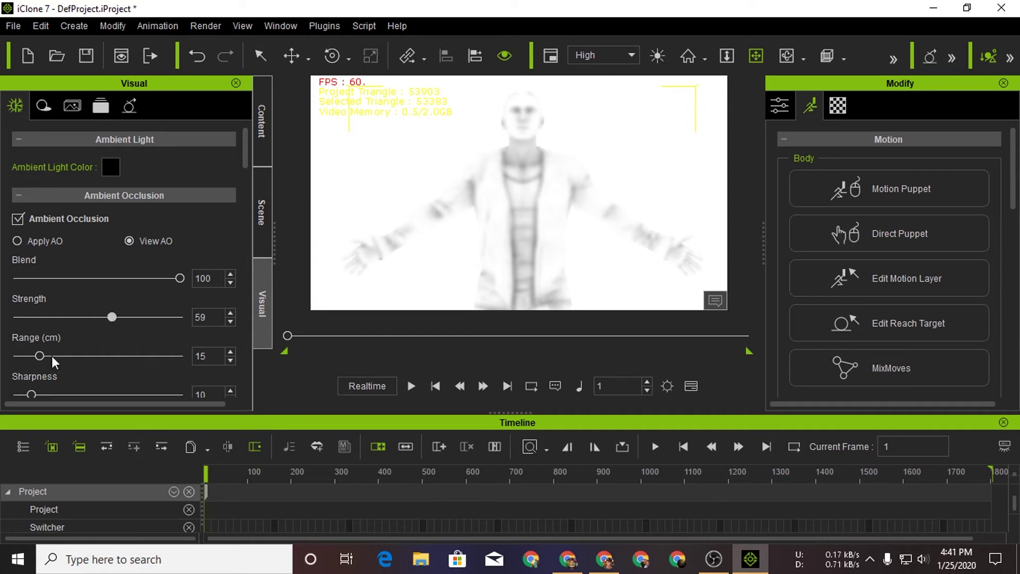
{"action": "left_click_drag", "start_coordinate": [45, 360], "coordinate": [56, 360]}
{"action": "scroll", "coordinate": [65, 366], "scroll_direction": "down", "scroll_amount": 2}
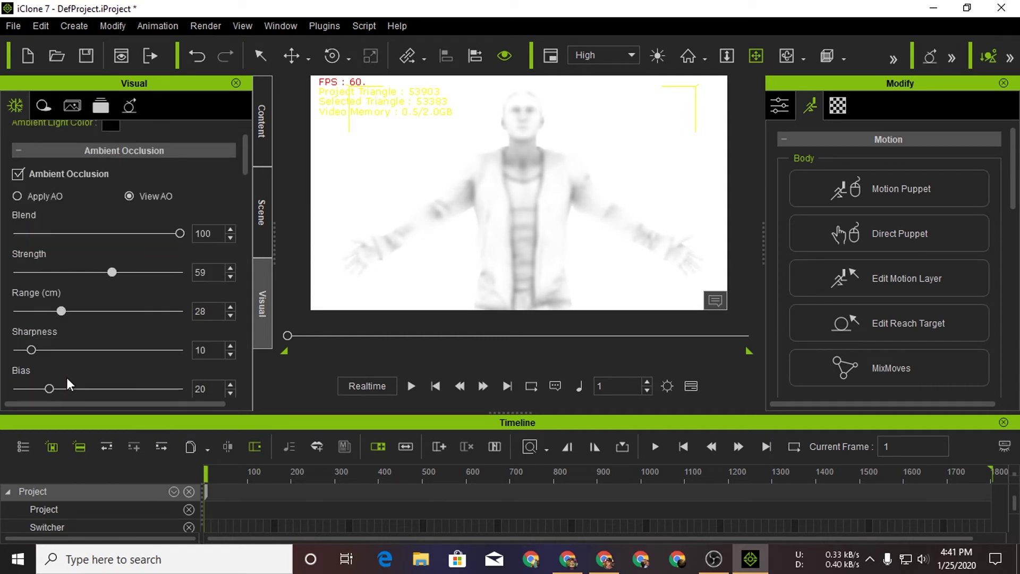
{"action": "scroll", "coordinate": [48, 330], "scroll_direction": "down", "scroll_amount": 2}
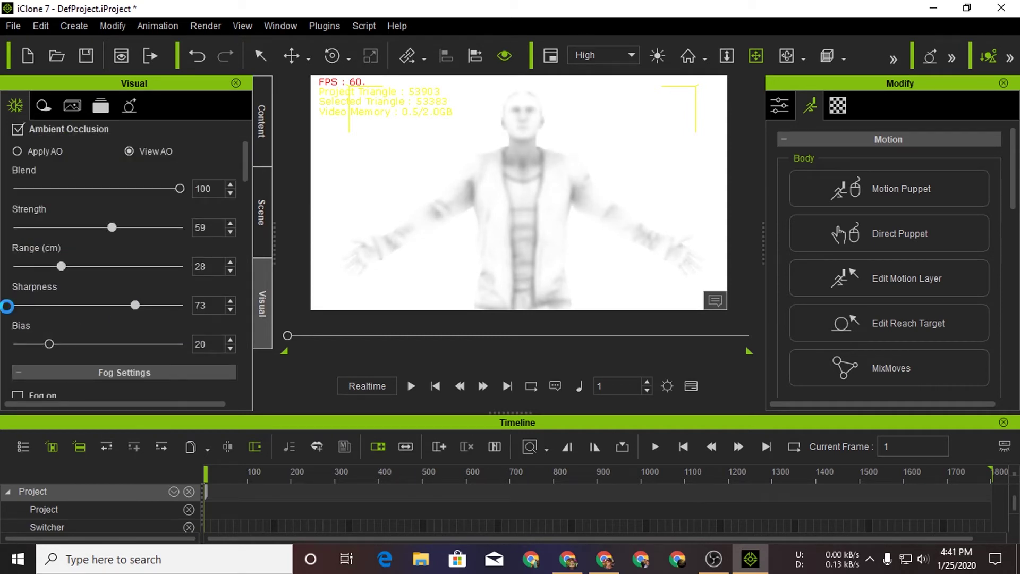
Switch ambient occlusion to Apply AO and compare the render with it off and on.
{"action": "left_click", "coordinate": [18, 152]}
{"action": "left_click", "coordinate": [19, 130]}
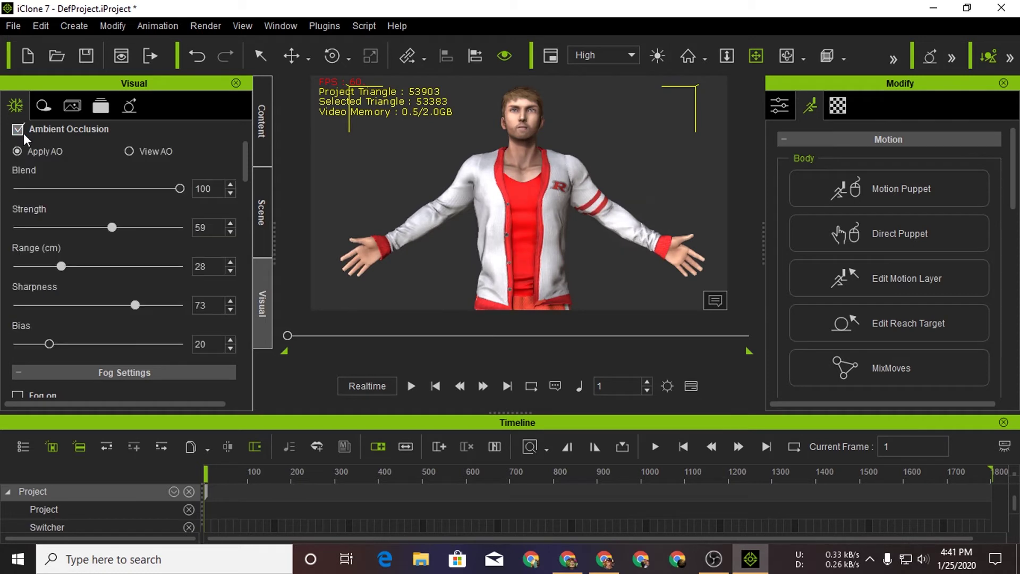
{"action": "double_click", "coordinate": [18, 130]}
{"action": "left_click", "coordinate": [24, 135]}
Lower the IBL strength from 70 to 55.
{"action": "scroll", "coordinate": [144, 374], "scroll_direction": "down", "scroll_amount": 5}
{"action": "scroll", "coordinate": [103, 369], "scroll_direction": "down", "scroll_amount": 4}
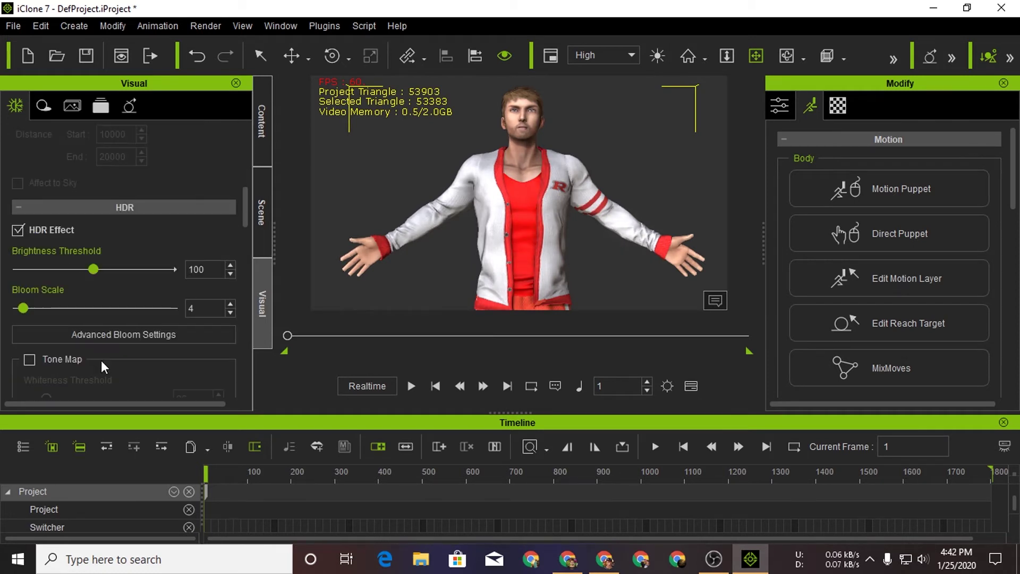
{"action": "scroll", "coordinate": [101, 340], "scroll_direction": "down", "scroll_amount": 3}
{"action": "scroll", "coordinate": [114, 277], "scroll_direction": "down", "scroll_amount": 4}
{"action": "scroll", "coordinate": [106, 281], "scroll_direction": "down", "scroll_amount": 4}
{"action": "scroll", "coordinate": [69, 324], "scroll_direction": "down", "scroll_amount": 3}
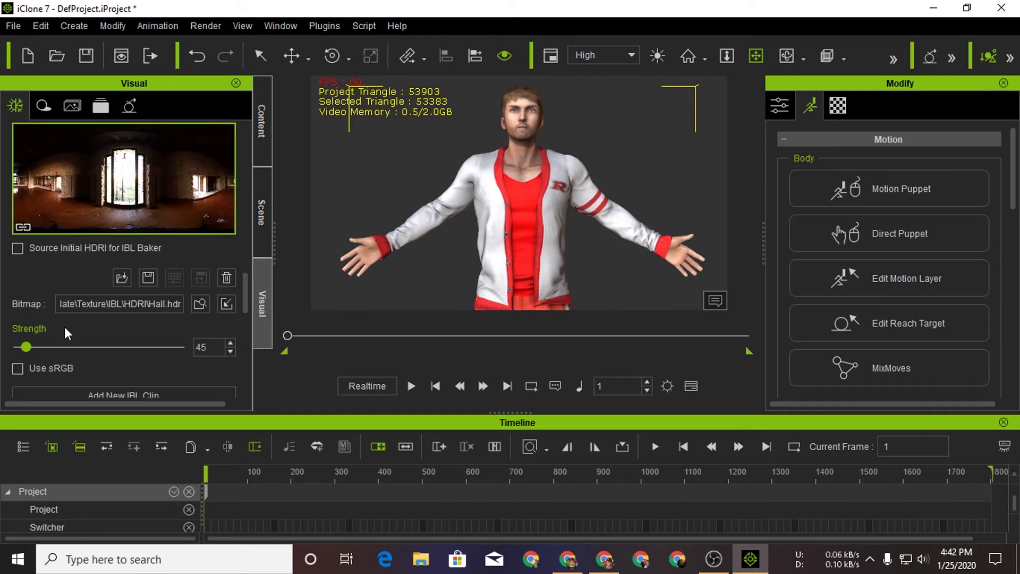
{"action": "left_click_drag", "start_coordinate": [26, 347], "coordinate": [33, 352]}
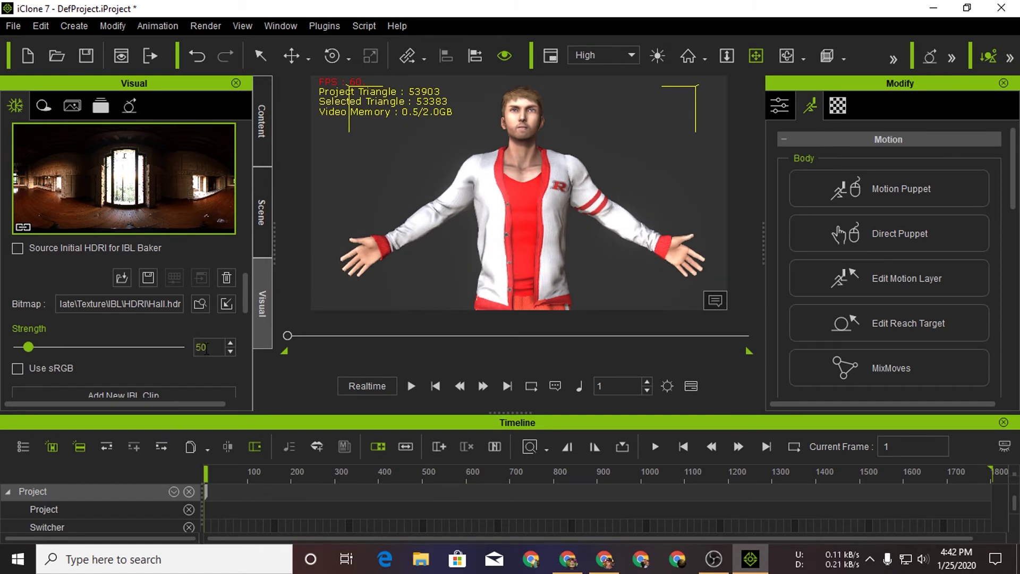
{"action": "key", "text": "Return"}
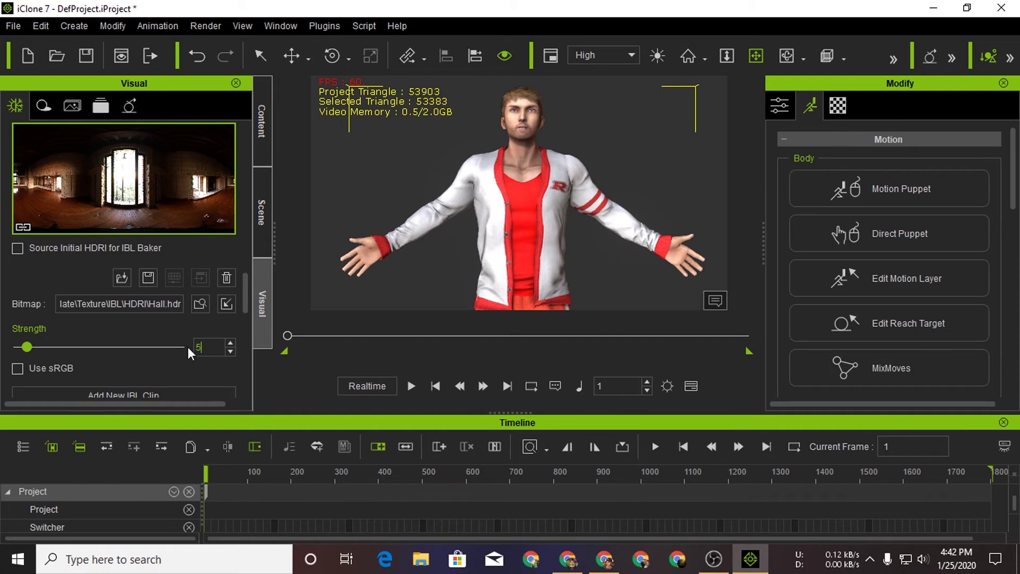
{"action": "scroll", "coordinate": [187, 364], "scroll_direction": "down", "scroll_amount": 2}
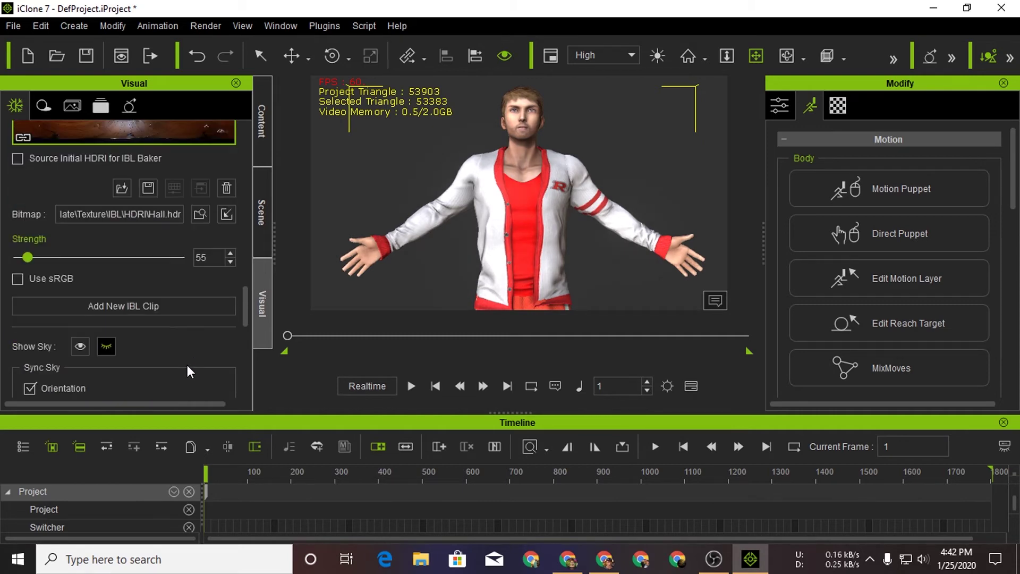
{"action": "scroll", "coordinate": [187, 365], "scroll_direction": "down", "scroll_amount": 2}
{"action": "scroll", "coordinate": [141, 337], "scroll_direction": "up", "scroll_amount": 4}
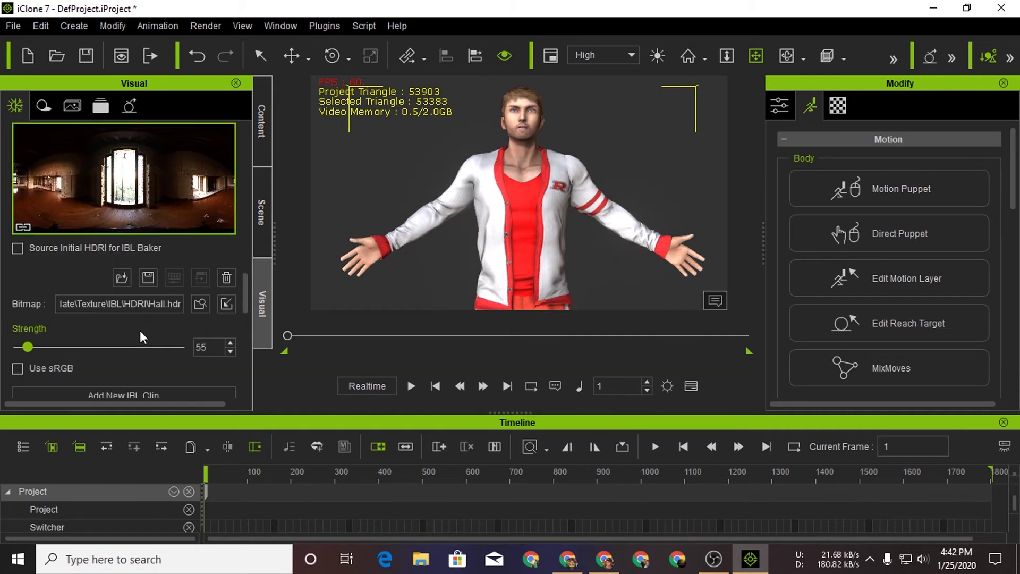
{"action": "scroll", "coordinate": [141, 338], "scroll_direction": "up", "scroll_amount": 10}
{"action": "scroll", "coordinate": [143, 335], "scroll_direction": "up", "scroll_amount": 6}
{"action": "scroll", "coordinate": [142, 329], "scroll_direction": "up", "scroll_amount": 5}
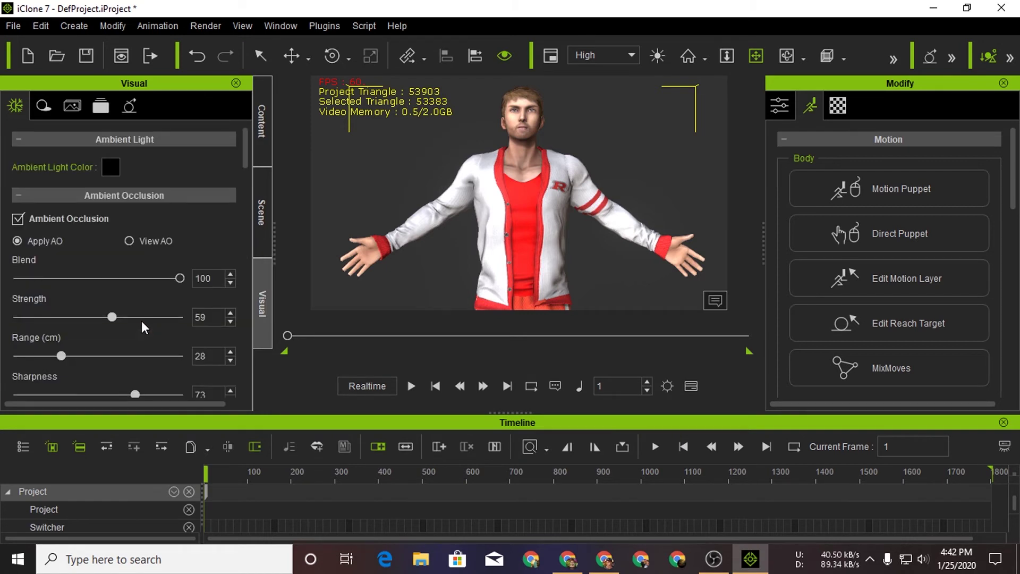
Open Render Image settings and set the frame size to Ultra HD 3840x2160.
{"action": "left_click", "coordinate": [220, 27]}
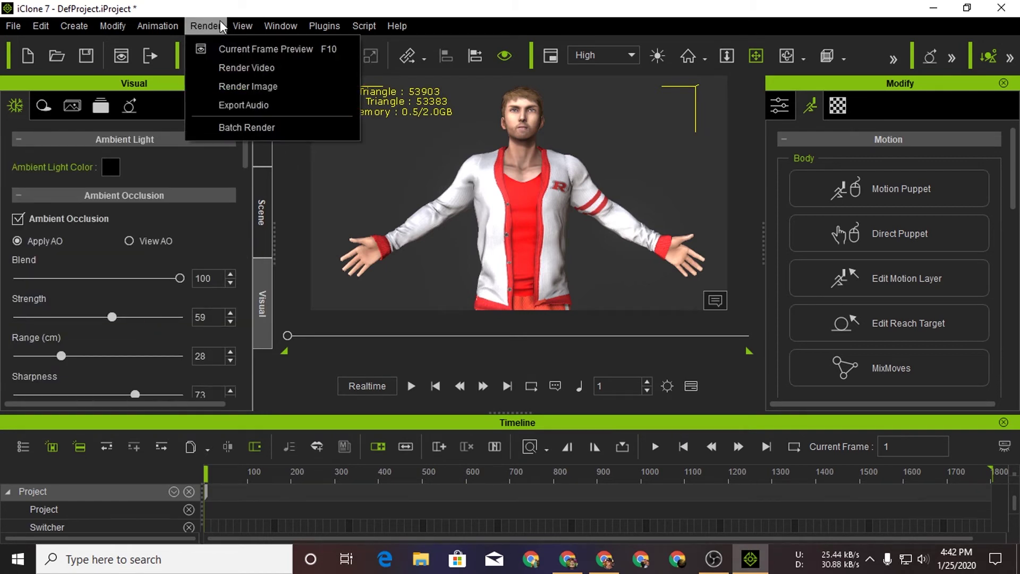
{"action": "left_click", "coordinate": [271, 88]}
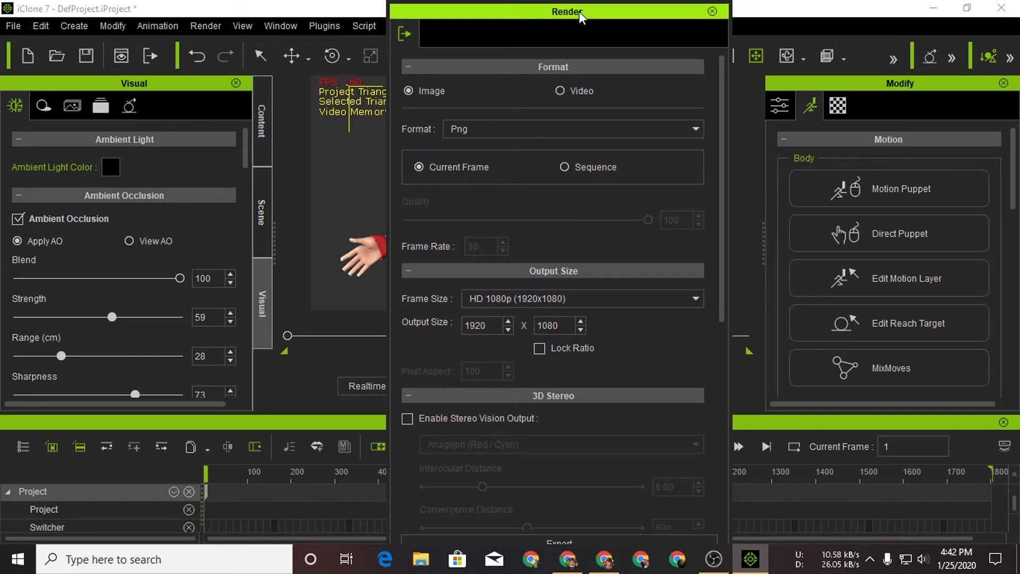
{"action": "left_click_drag", "start_coordinate": [569, 4], "coordinate": [558, 0]}
{"action": "scroll", "coordinate": [660, 347], "scroll_direction": "down", "scroll_amount": 3}
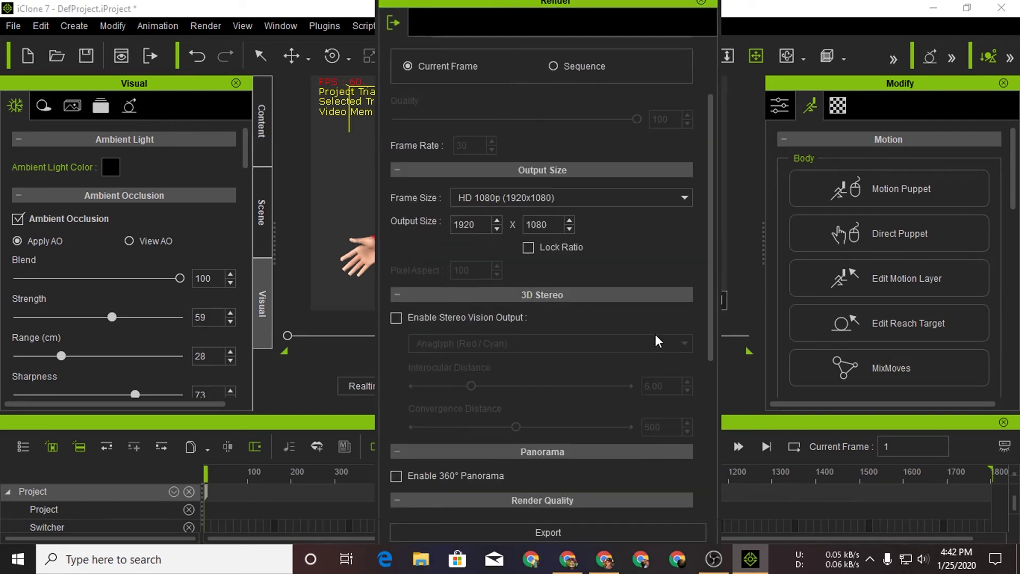
{"action": "left_click", "coordinate": [638, 199]}
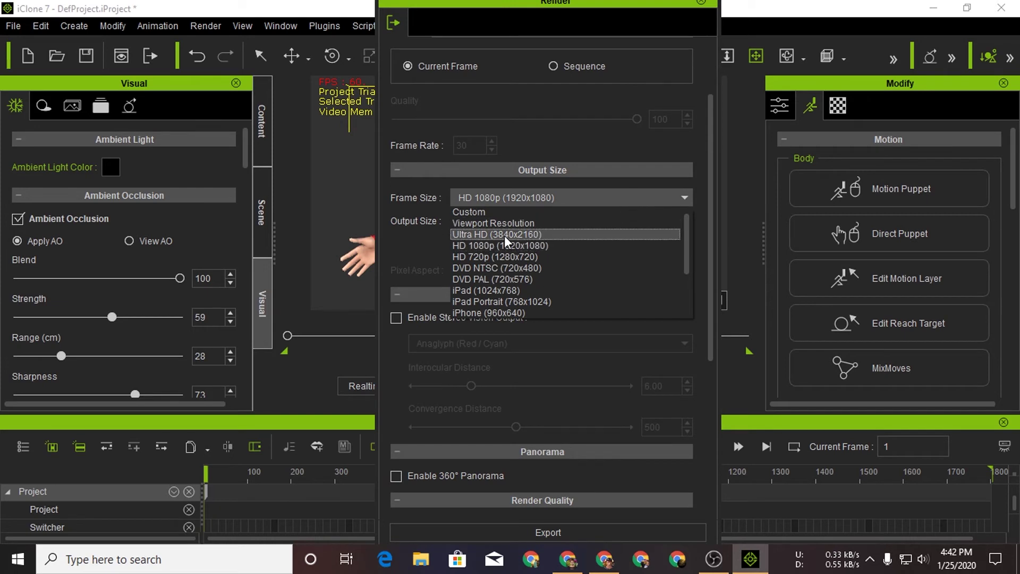
{"action": "left_click", "coordinate": [504, 234]}
{"action": "scroll", "coordinate": [631, 264], "scroll_direction": "down", "scroll_amount": 3}
{"action": "scroll", "coordinate": [632, 262], "scroll_direction": "down", "scroll_amount": 6}
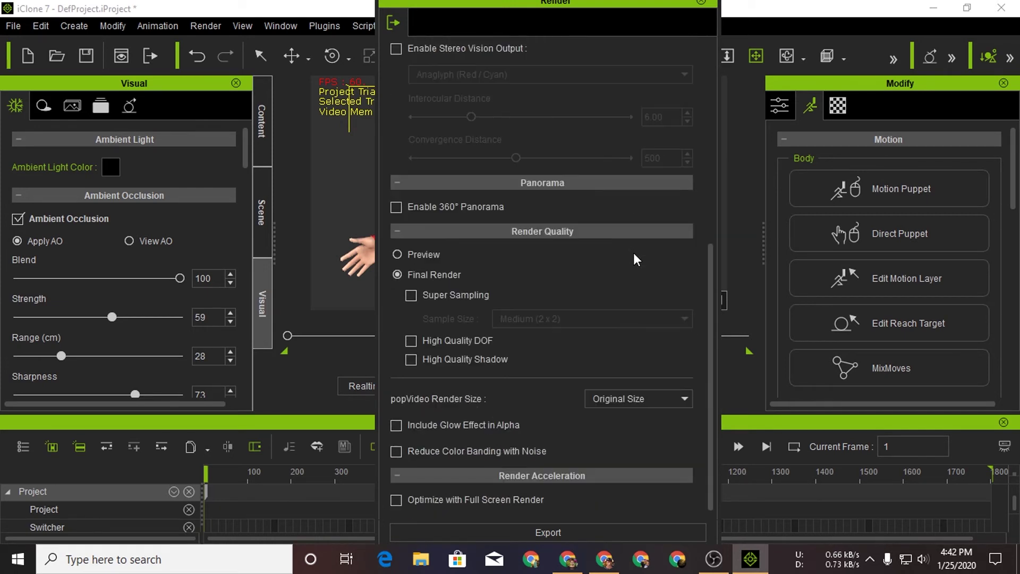
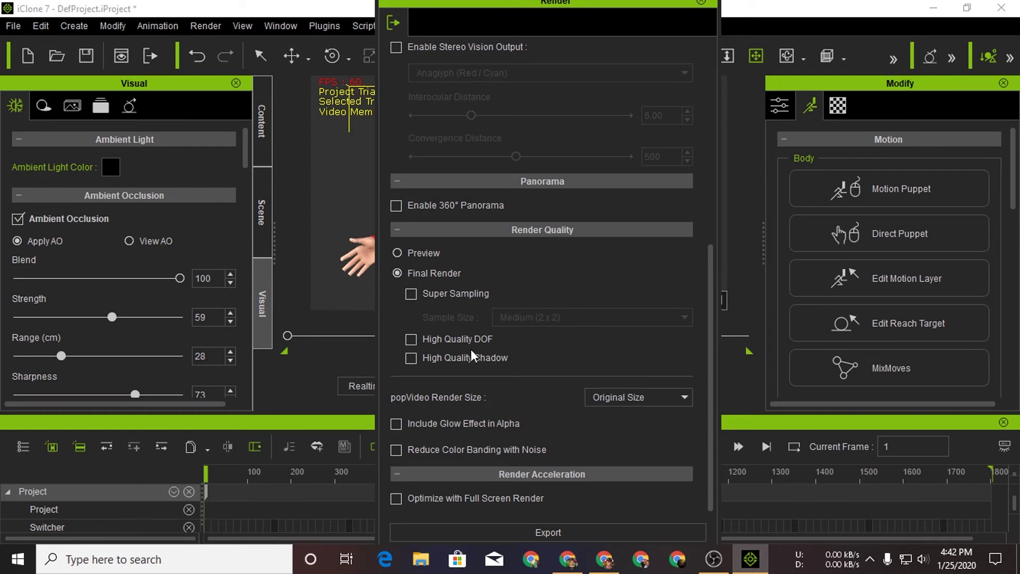
Export the Final Render frame as a PNG named 'png' into the Desktop tutorial folder.
{"action": "left_click", "coordinate": [523, 531]}
{"action": "double_click", "coordinate": [175, 144]}
{"action": "type", "text": "png"}
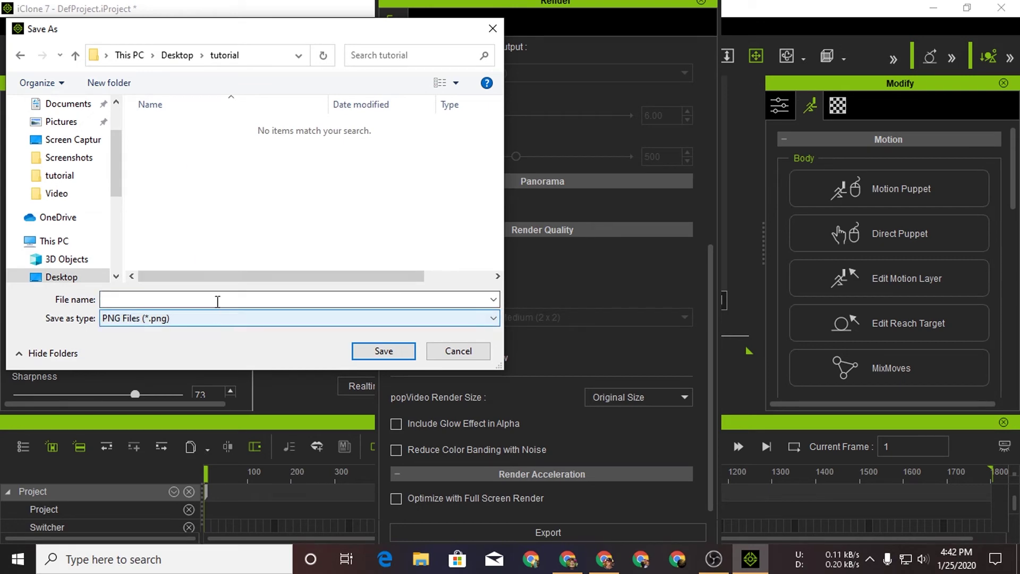
{"action": "left_click", "coordinate": [384, 351]}
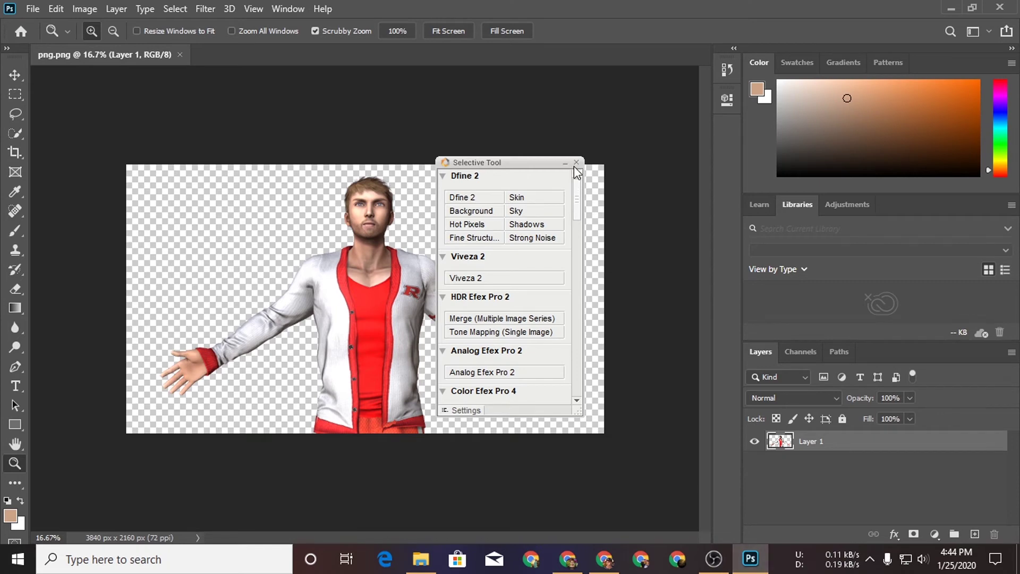
Fit the canvas on screen and place the concrete road photo from Downloads as a new layer.
{"action": "left_click", "coordinate": [576, 162]}
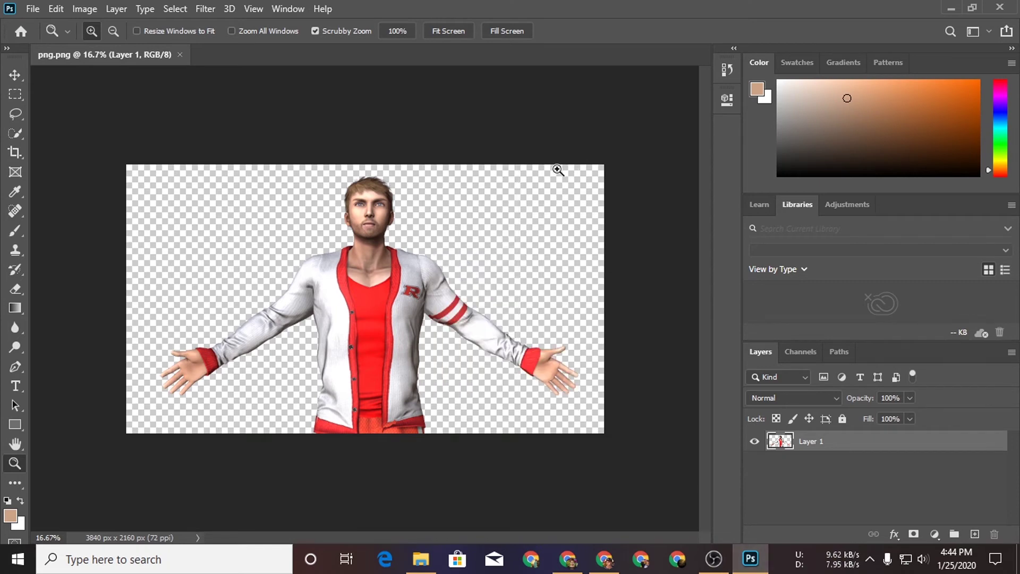
{"action": "right_click", "coordinate": [386, 193]}
{"action": "left_click", "coordinate": [396, 198]}
{"action": "left_click", "coordinate": [944, 8]}
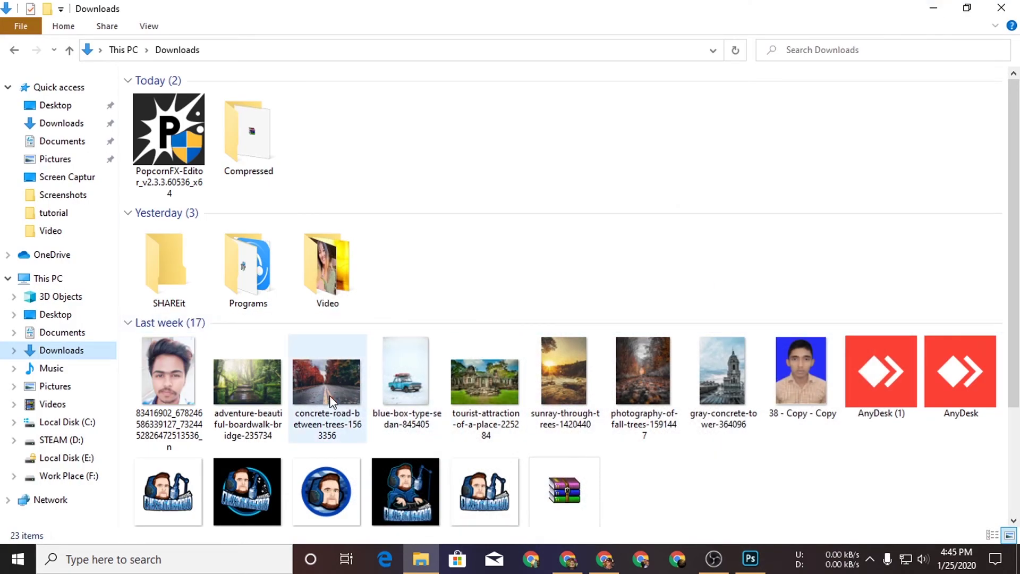
{"action": "left_click_drag", "start_coordinate": [317, 381], "coordinate": [408, 278]}
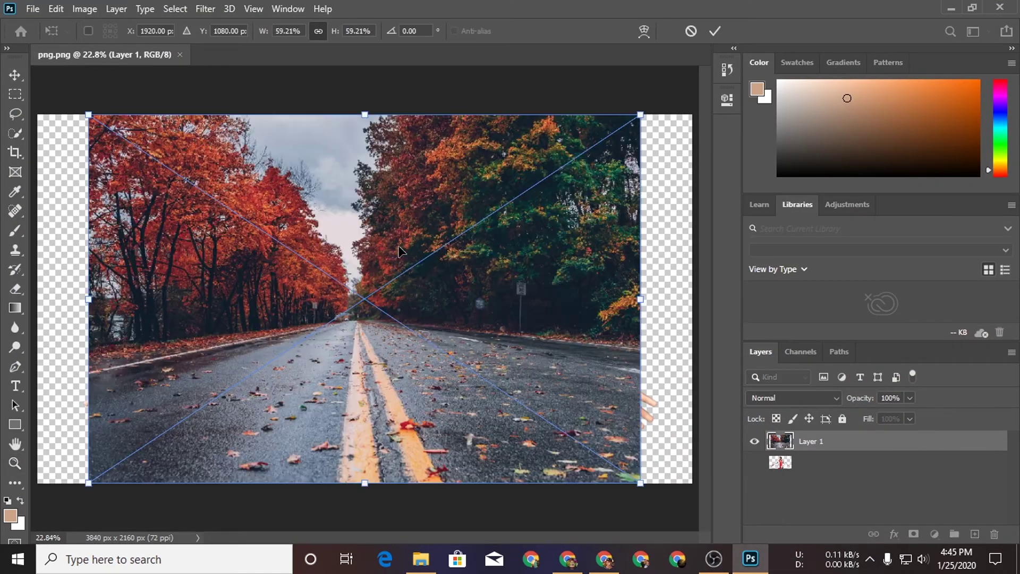
{"action": "left_click", "coordinate": [714, 31]}
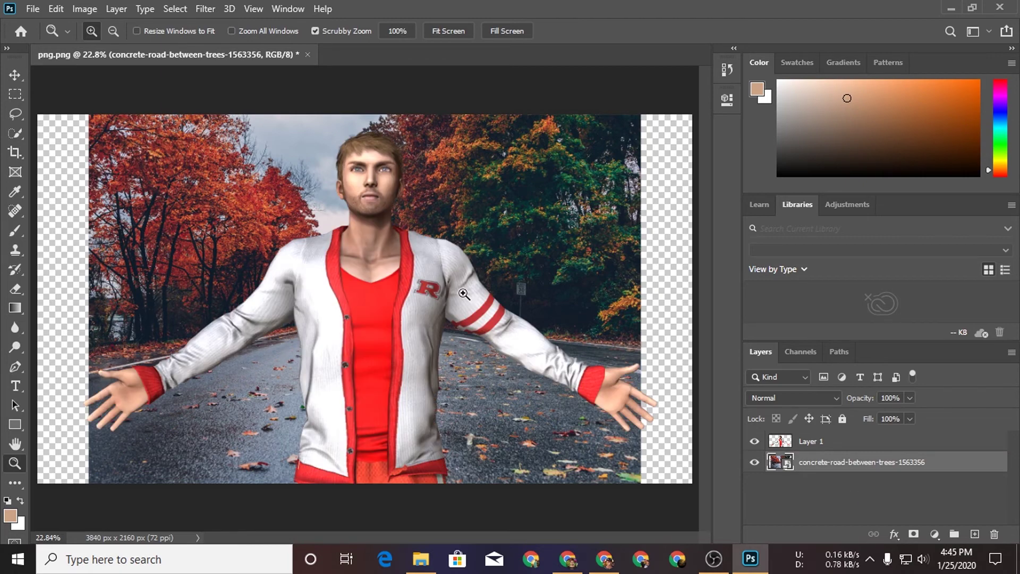
Free Transform the road photo so it fills the whole canvas.
{"action": "key", "text": "ctrl+t"}
{"action": "left_click_drag", "start_coordinate": [645, 298], "coordinate": [622, 311]}
{"action": "left_click", "coordinate": [715, 31]}
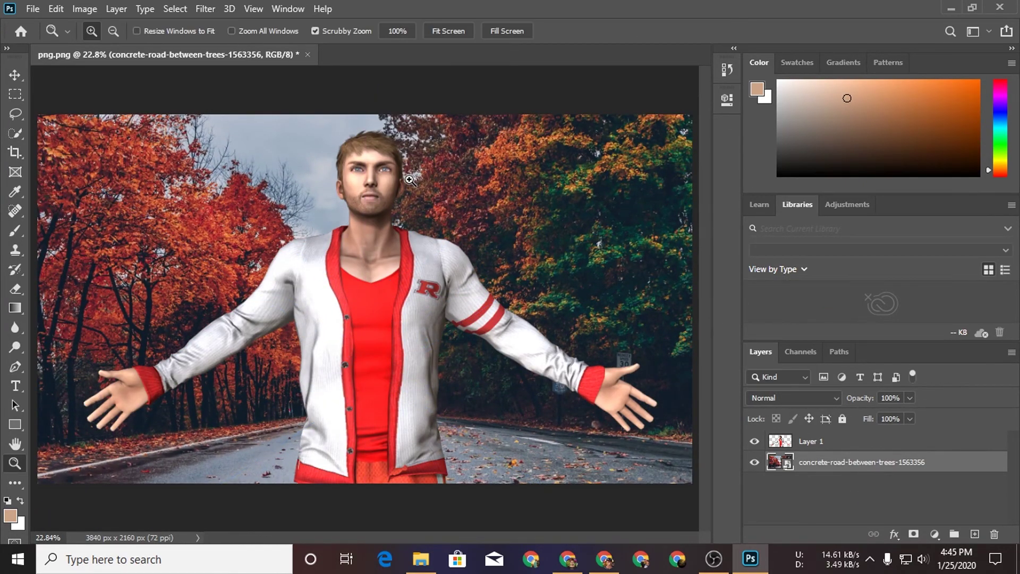
{"action": "left_click", "coordinate": [217, 4]}
In Camera Raw, raise the road's exposure to +0.75 and boost highlights, texture, clarity and dehaze.
{"action": "left_click", "coordinate": [237, 94]}
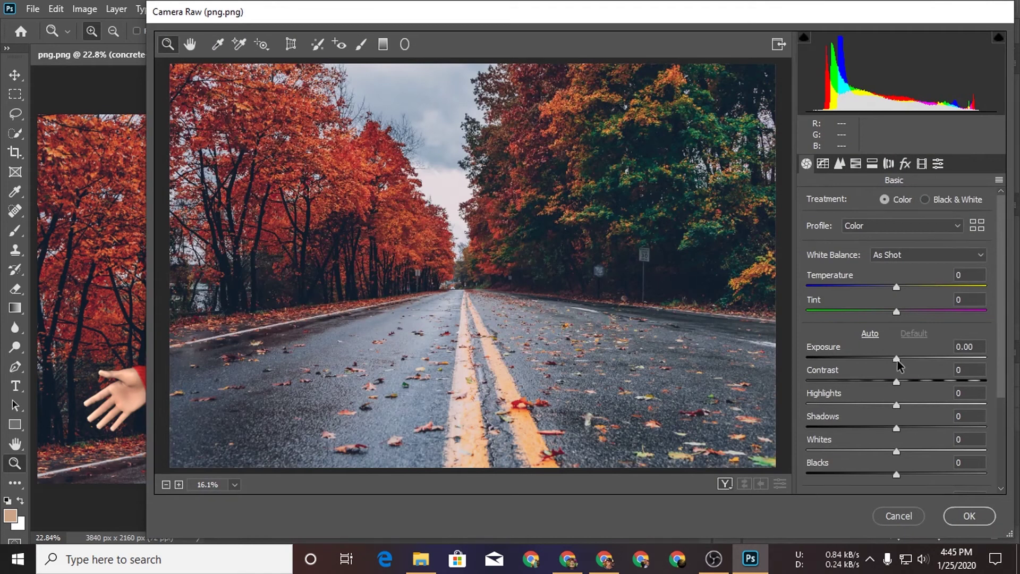
{"action": "left_click_drag", "start_coordinate": [896, 359], "coordinate": [902, 359]}
{"action": "left_click_drag", "start_coordinate": [897, 405], "coordinate": [918, 405]}
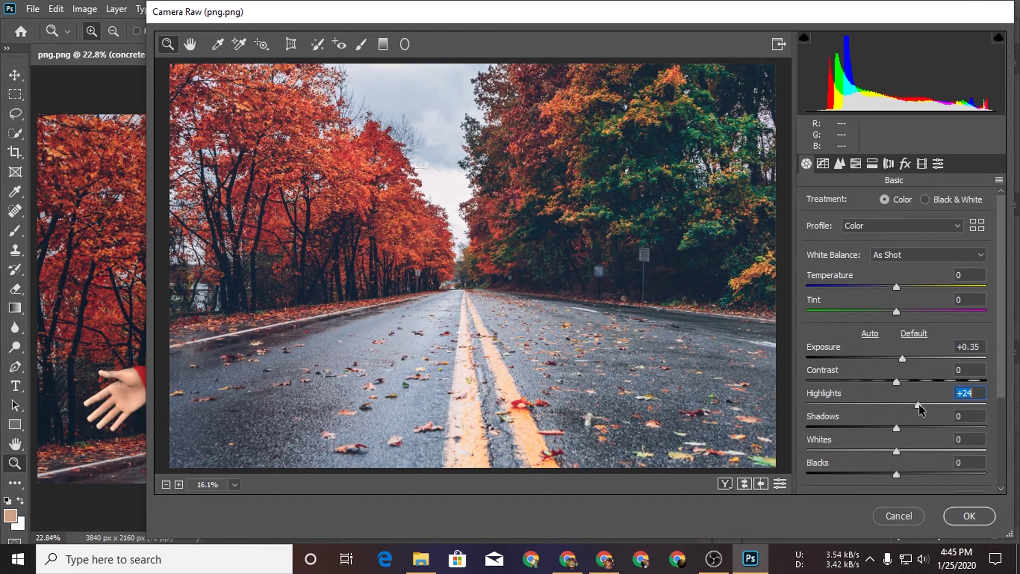
{"action": "scroll", "coordinate": [902, 468], "scroll_direction": "down", "scroll_amount": 1}
{"action": "left_click_drag", "start_coordinate": [897, 438], "coordinate": [875, 438]}
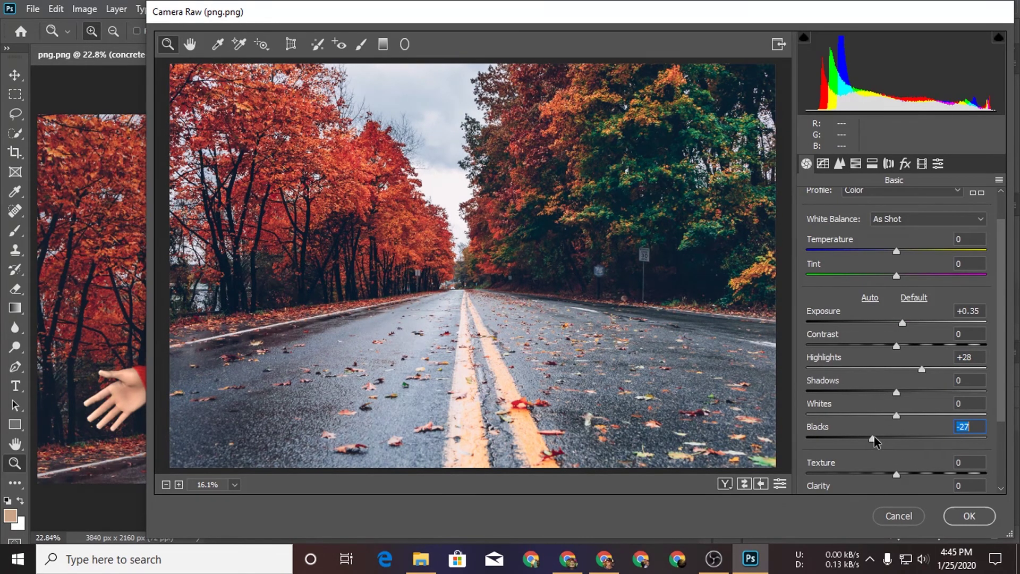
{"action": "left_click_drag", "start_coordinate": [896, 473], "coordinate": [931, 473]}
{"action": "scroll", "coordinate": [931, 474], "scroll_direction": "down", "scroll_amount": 1}
{"action": "mouse_move", "coordinate": [897, 425]}
{"action": "left_mouse_down"}
{"action": "mouse_move", "coordinate": [933, 424]}
{"action": "mouse_move", "coordinate": [902, 422]}
{"action": "mouse_move", "coordinate": [937, 399]}
{"action": "left_mouse_up"}
{"action": "scroll", "coordinate": [933, 440], "scroll_direction": "down", "scroll_amount": 1}
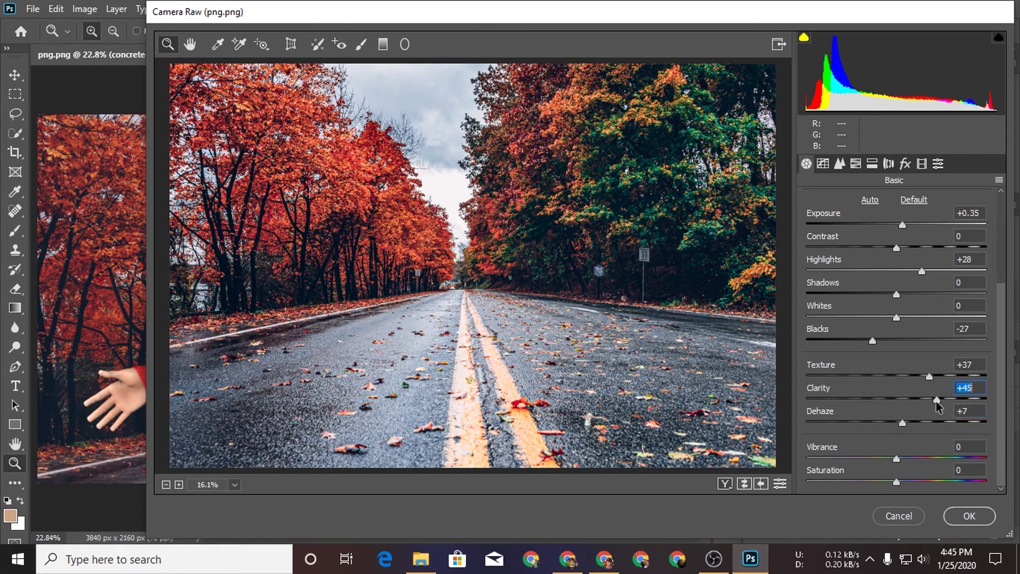
{"action": "left_click_drag", "start_coordinate": [902, 224], "coordinate": [911, 224]}
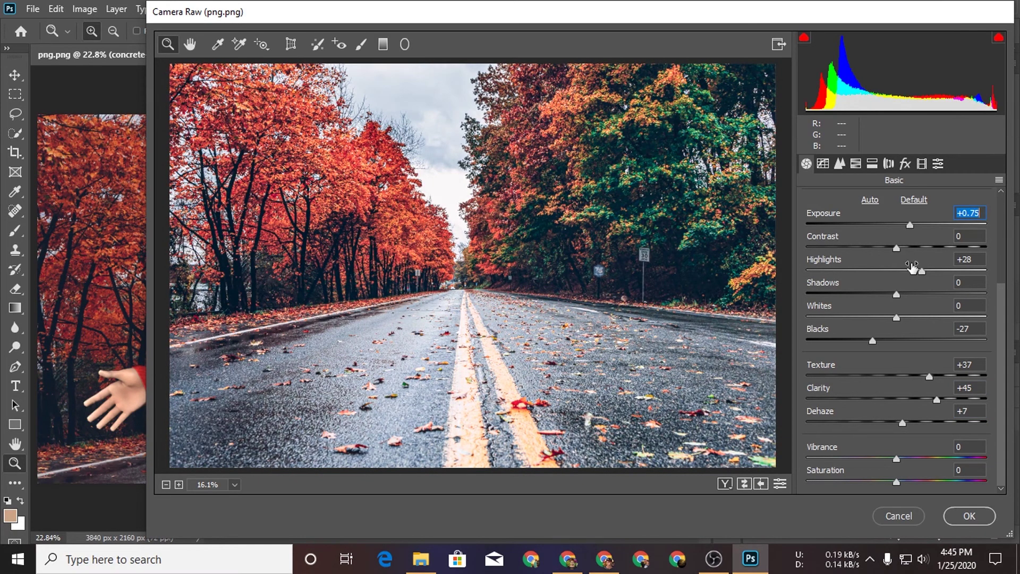
{"action": "left_click_drag", "start_coordinate": [912, 267], "coordinate": [943, 272]}
Adjust HSL red luminance, green hue and green luminance, then apply the Camera Raw filter.
{"action": "left_click", "coordinate": [840, 163]}
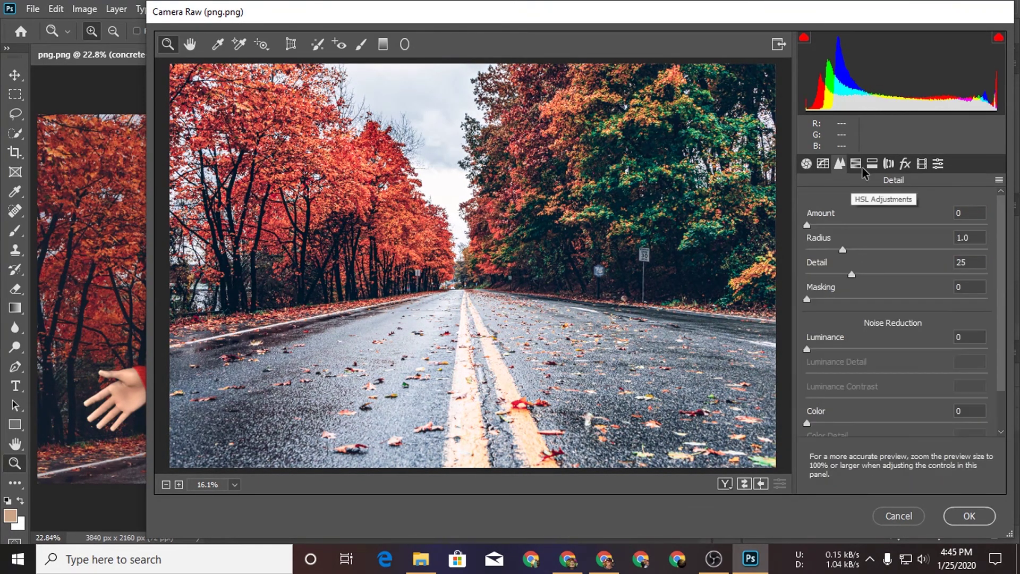
{"action": "left_click", "coordinate": [930, 203]}
{"action": "mouse_move", "coordinate": [901, 257]}
{"action": "left_mouse_down"}
{"action": "mouse_move", "coordinate": [936, 261]}
{"action": "mouse_move", "coordinate": [888, 259]}
{"action": "left_mouse_up"}
{"action": "left_click", "coordinate": [867, 203]}
{"action": "left_click", "coordinate": [815, 203]}
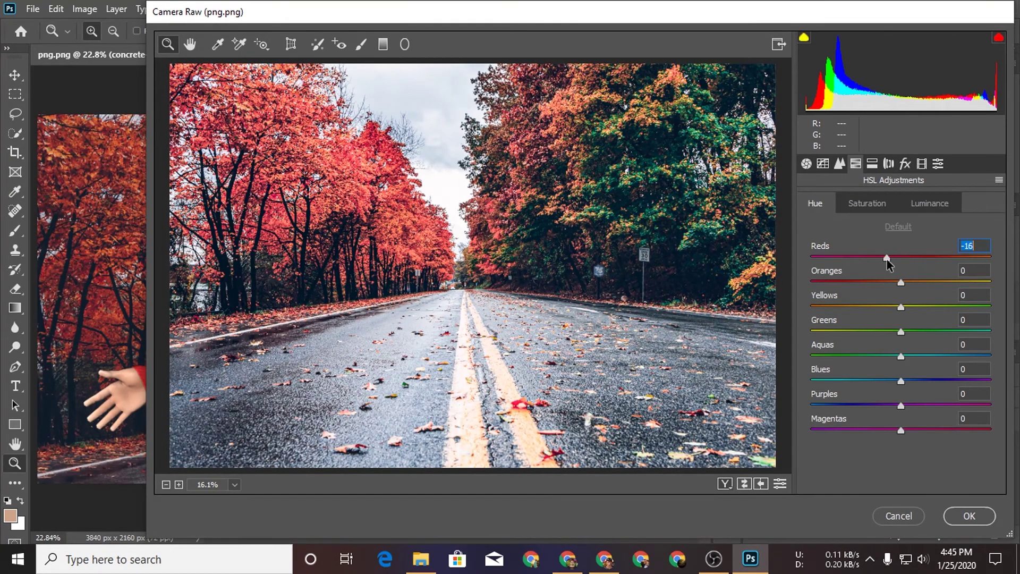
{"action": "left_click_drag", "start_coordinate": [902, 331], "coordinate": [936, 336]}
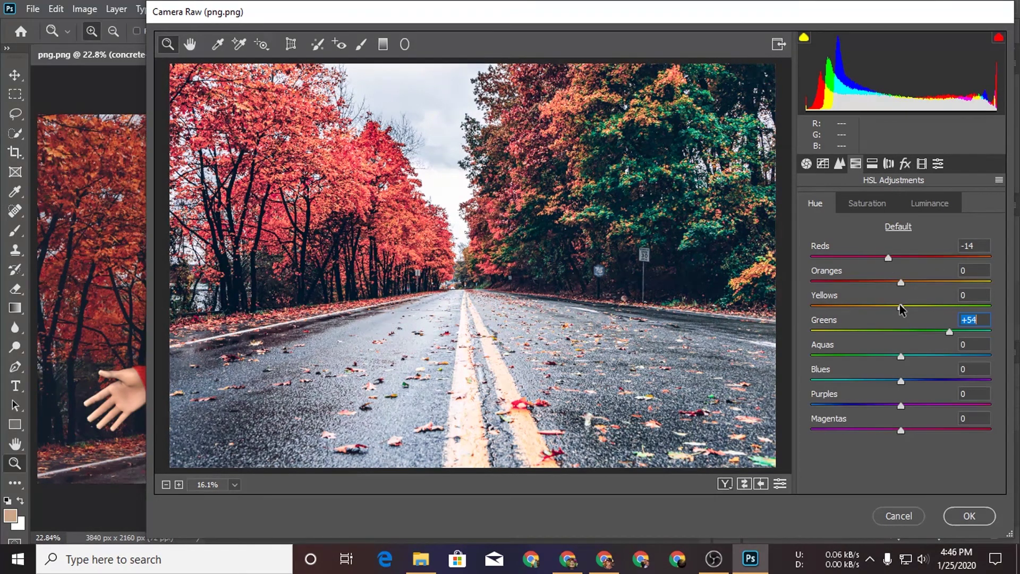
{"action": "left_click", "coordinate": [944, 207]}
{"action": "left_click_drag", "start_coordinate": [901, 331], "coordinate": [930, 332]}
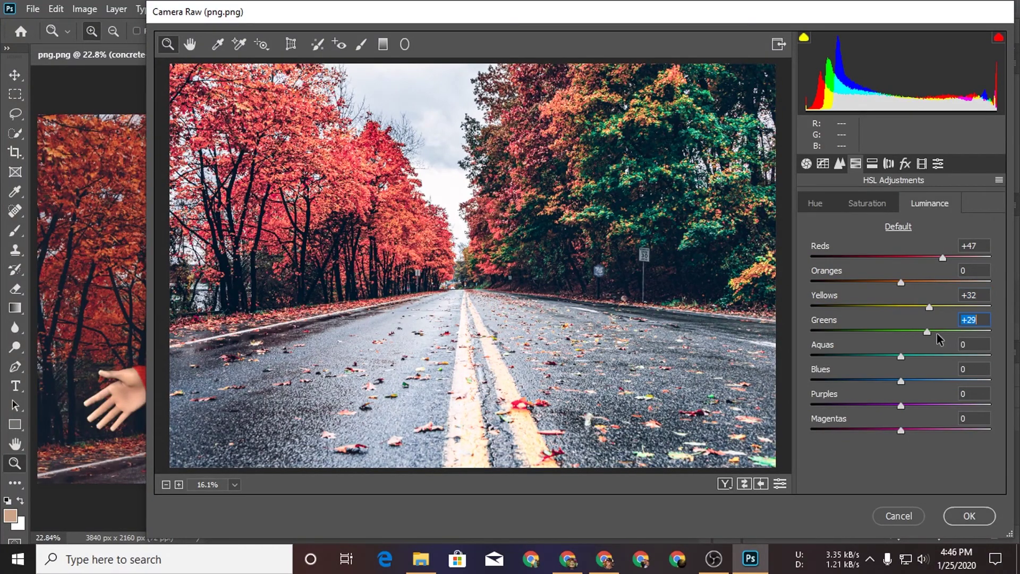
{"action": "left_click", "coordinate": [968, 516]}
Soften the road background with a moderate-radius Gaussian Blur smart filter.
{"action": "left_click", "coordinate": [205, 9]}
{"action": "mouse_move", "coordinate": [213, 177]}
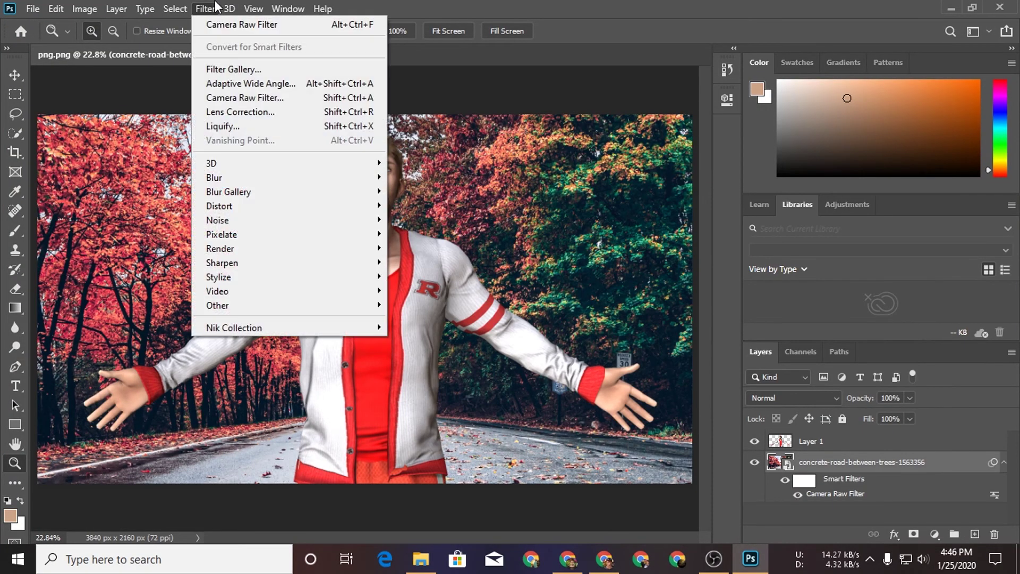
{"action": "left_click", "coordinate": [437, 232]}
{"action": "left_click_drag", "start_coordinate": [468, 315], "coordinate": [471, 315]}
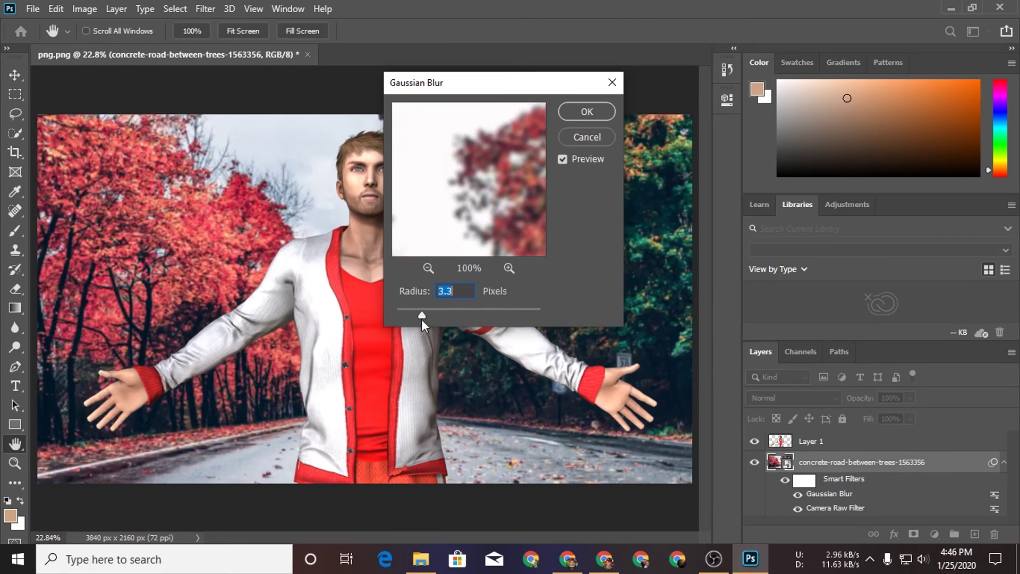
{"action": "left_click_drag", "start_coordinate": [481, 82], "coordinate": [680, 53]}
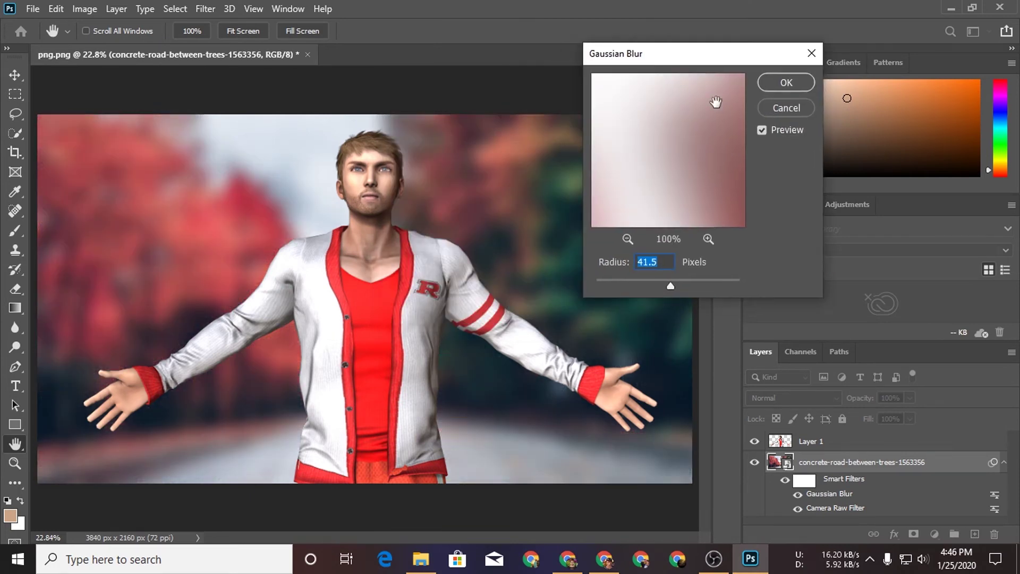
{"action": "mouse_move", "coordinate": [664, 288]}
{"action": "left_mouse_down"}
{"action": "mouse_move", "coordinate": [655, 285]}
{"action": "mouse_move", "coordinate": [664, 285]}
{"action": "left_mouse_up"}
{"action": "left_click", "coordinate": [788, 83]}
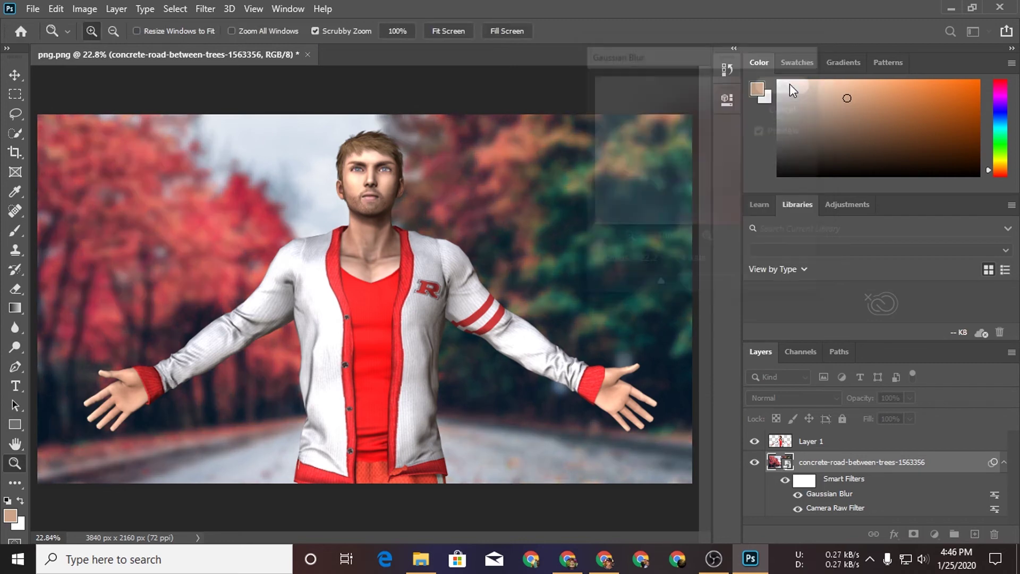
Scale the character layer up slightly with Free Transform.
{"action": "left_click", "coordinate": [832, 445]}
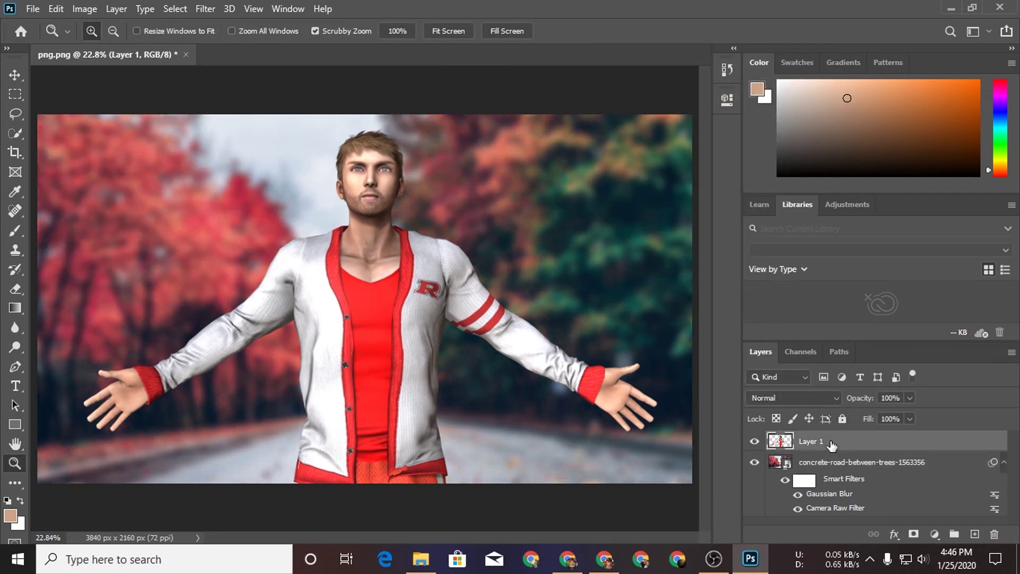
{"action": "key", "text": "ctrl+t"}
{"action": "key", "text": "Return"}
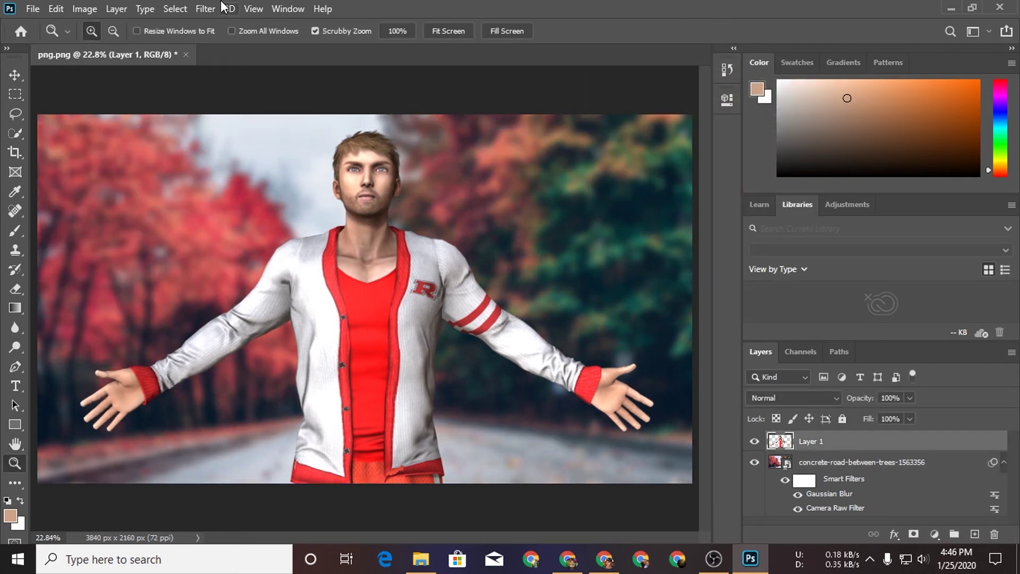
{"action": "left_click", "coordinate": [212, 7]}
Set Camera Raw luminance noise reduction to 65 on the character, checking the face up close.
{"action": "left_click", "coordinate": [277, 97]}
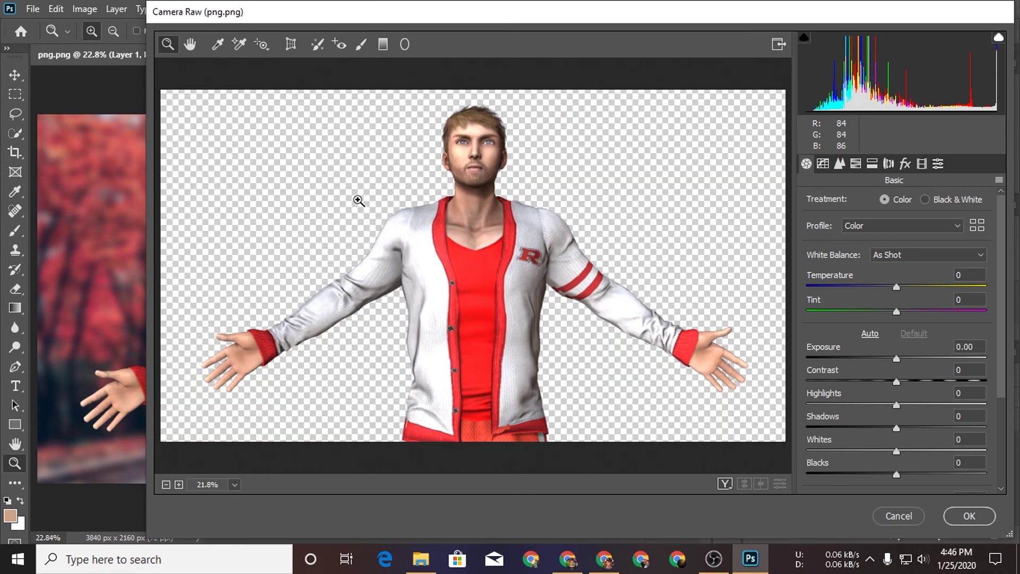
{"action": "left_click", "coordinate": [512, 143]}
{"action": "right_click", "coordinate": [524, 133]}
{"action": "left_click", "coordinate": [558, 355]}
{"action": "left_click_drag", "start_coordinate": [475, 160], "coordinate": [532, 229]}
{"action": "left_click_drag", "start_coordinate": [532, 159], "coordinate": [537, 212]}
{"action": "left_click", "coordinate": [840, 163]}
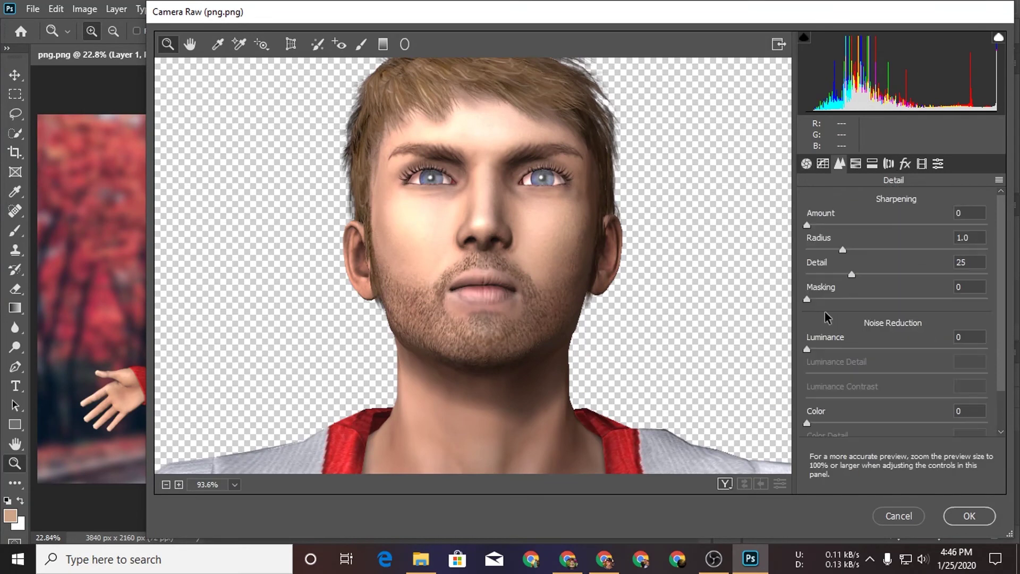
{"action": "left_click_drag", "start_coordinate": [807, 350], "coordinate": [832, 352]}
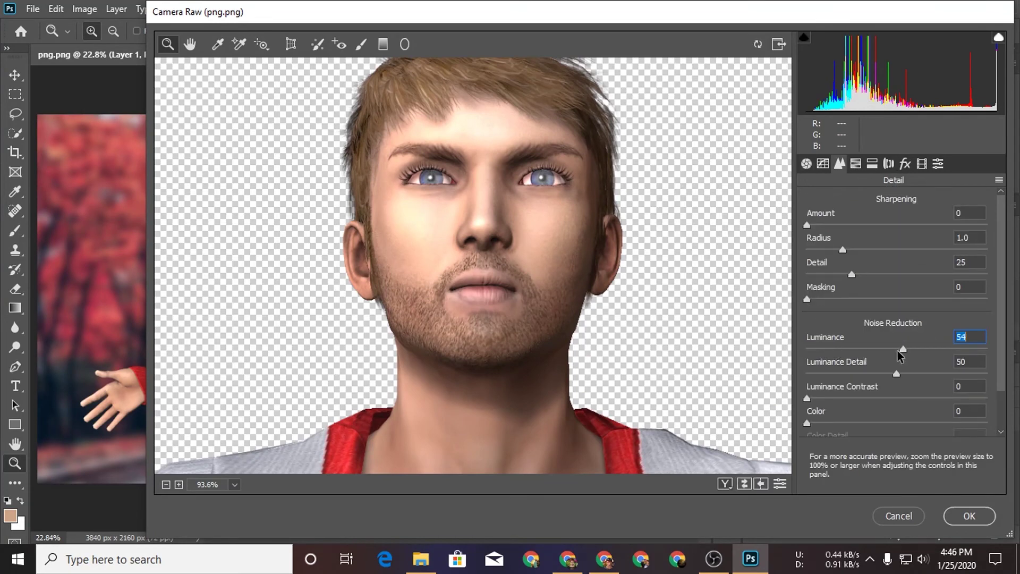
{"action": "type", "text": "65"}
{"action": "right_click", "coordinate": [558, 297]}
{"action": "left_click", "coordinate": [615, 394]}
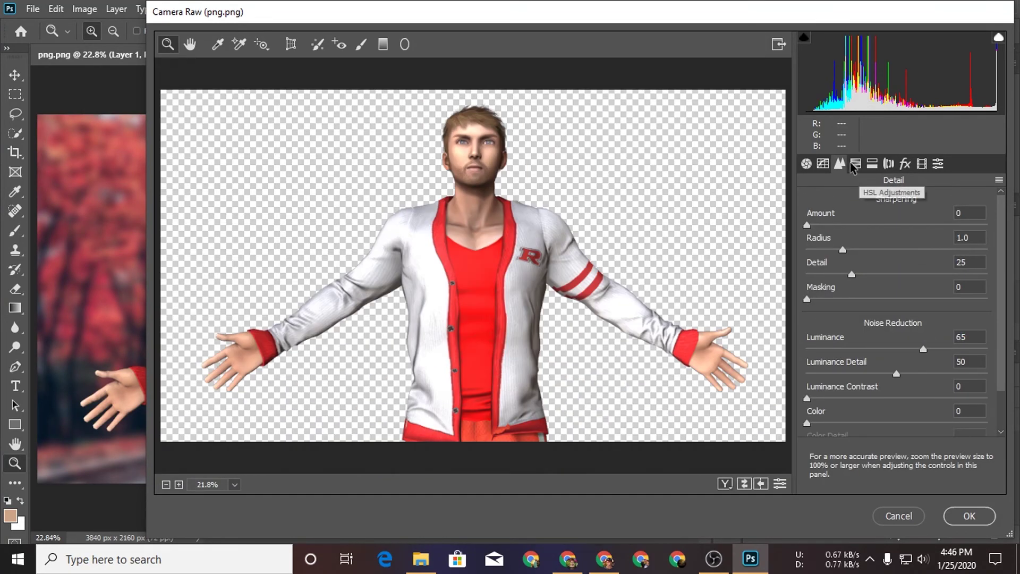
Raise HSL luminance for Reds to +13 and Oranges to +9, then apply.
{"action": "left_click", "coordinate": [806, 164]}
{"action": "left_click", "coordinate": [871, 163]}
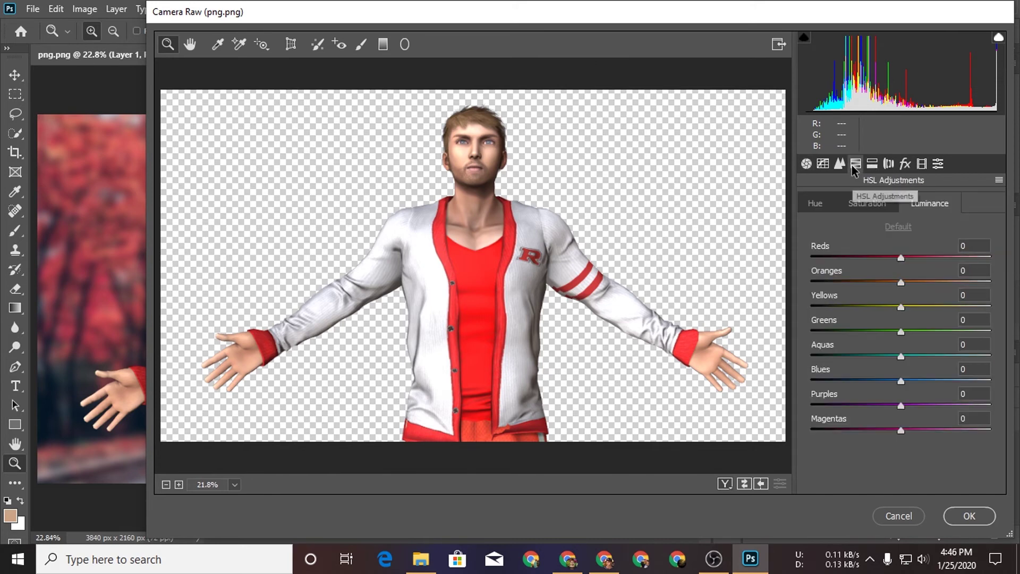
{"action": "left_click", "coordinate": [930, 203]}
{"action": "mouse_move", "coordinate": [902, 281]}
{"action": "left_mouse_down"}
{"action": "mouse_move", "coordinate": [912, 284]}
{"action": "mouse_move", "coordinate": [912, 258]}
{"action": "left_mouse_up"}
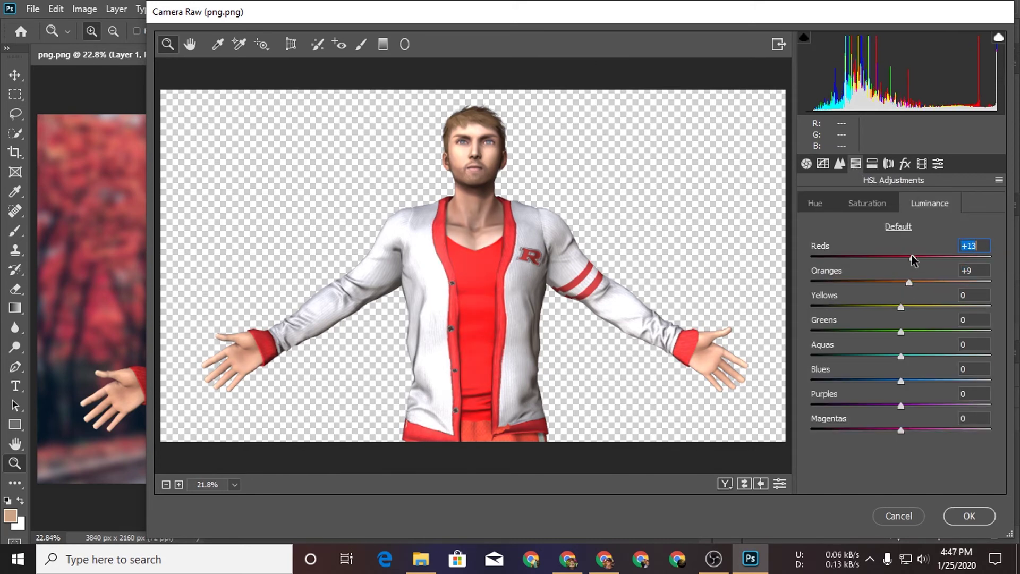
{"action": "left_click", "coordinate": [806, 163]}
{"action": "left_click", "coordinate": [969, 516]}
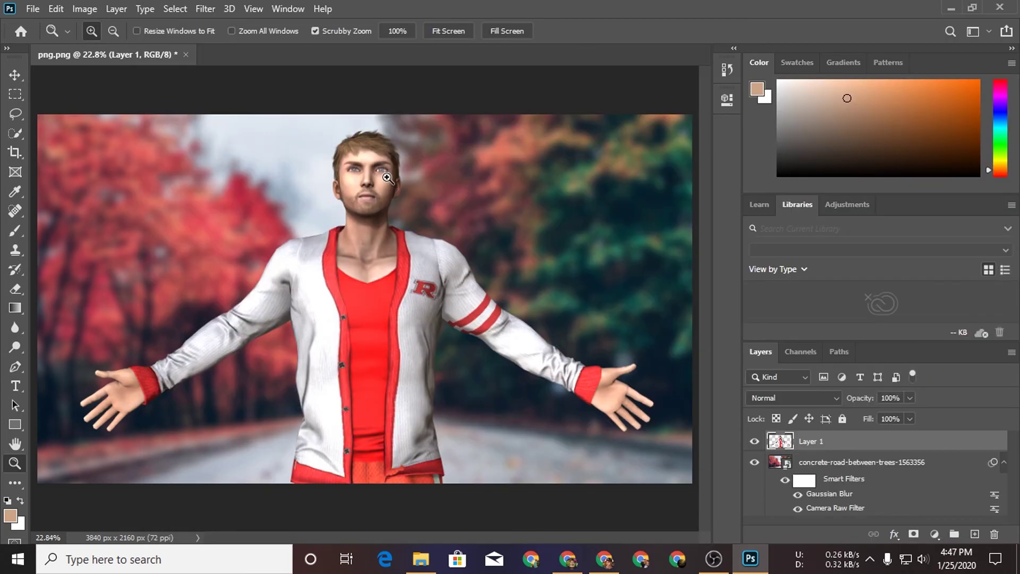
Merge the road and character layers into a single layer.
{"action": "left_click", "coordinate": [1003, 464]}
{"action": "left_click", "coordinate": [877, 462], "text": "shift"}
{"action": "right_click", "coordinate": [879, 463]}
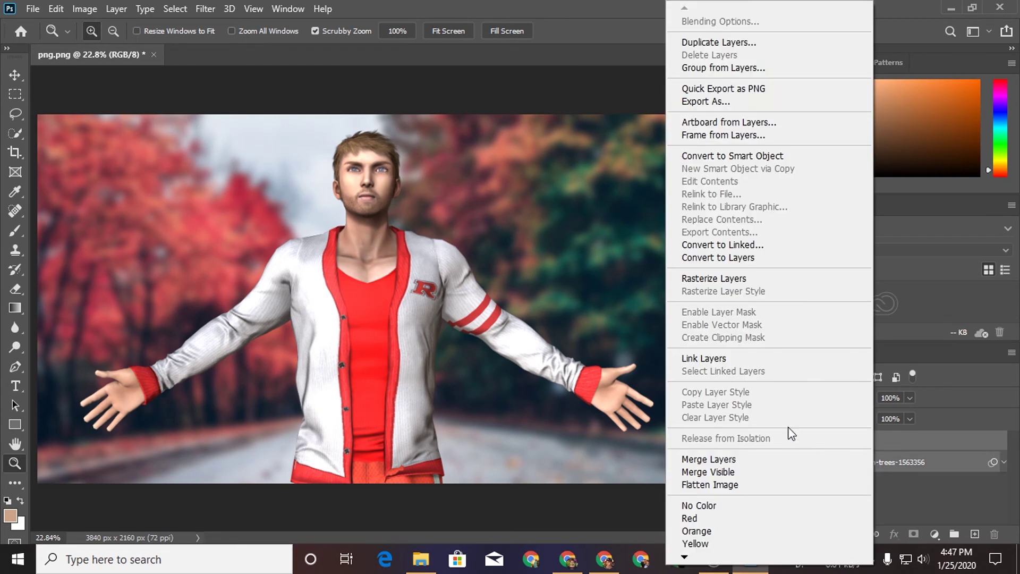
{"action": "left_click", "coordinate": [782, 457]}
Launch Color Efex Pro 4, cancel it unchanged, and relaunch it from the Filter menu.
{"action": "left_click", "coordinate": [205, 8]}
{"action": "left_click", "coordinate": [425, 341]}
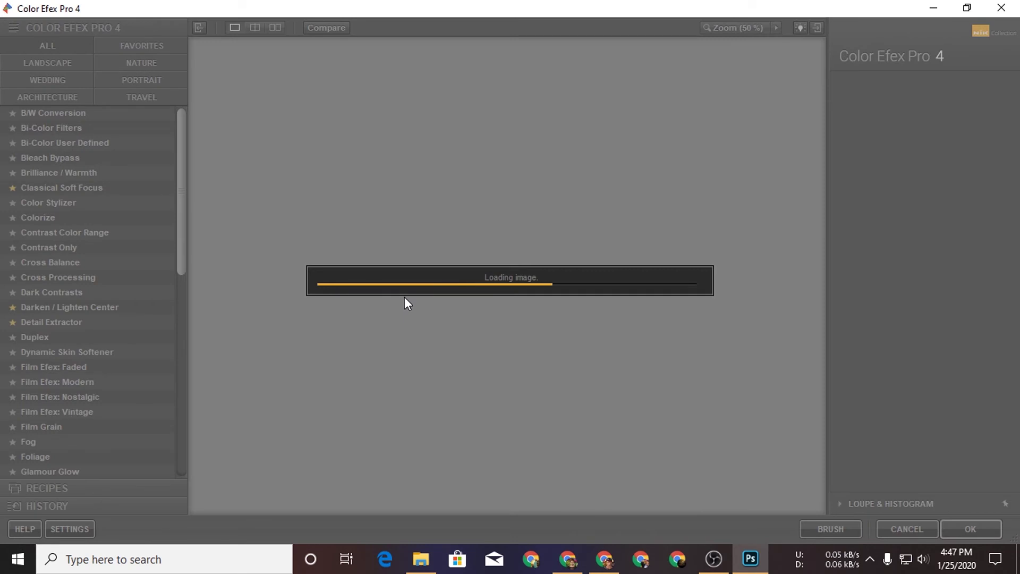
{"action": "left_click", "coordinate": [718, 563]}
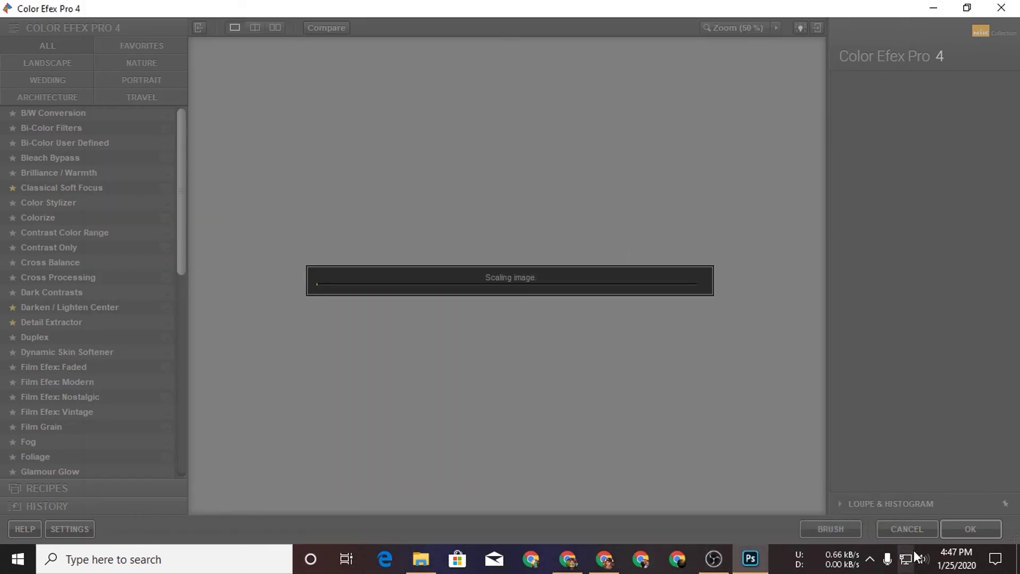
{"action": "left_click", "coordinate": [923, 559]}
{"action": "scroll", "coordinate": [922, 560], "scroll_direction": "up", "scroll_amount": 1}
{"action": "scroll", "coordinate": [923, 560], "scroll_direction": "up", "scroll_amount": 2}
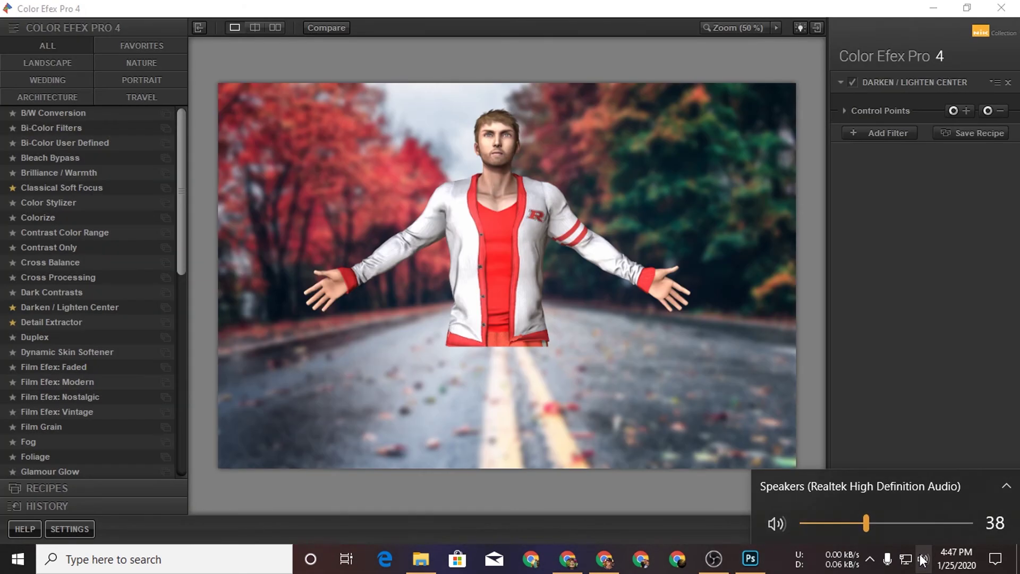
{"action": "left_click", "coordinate": [891, 528]}
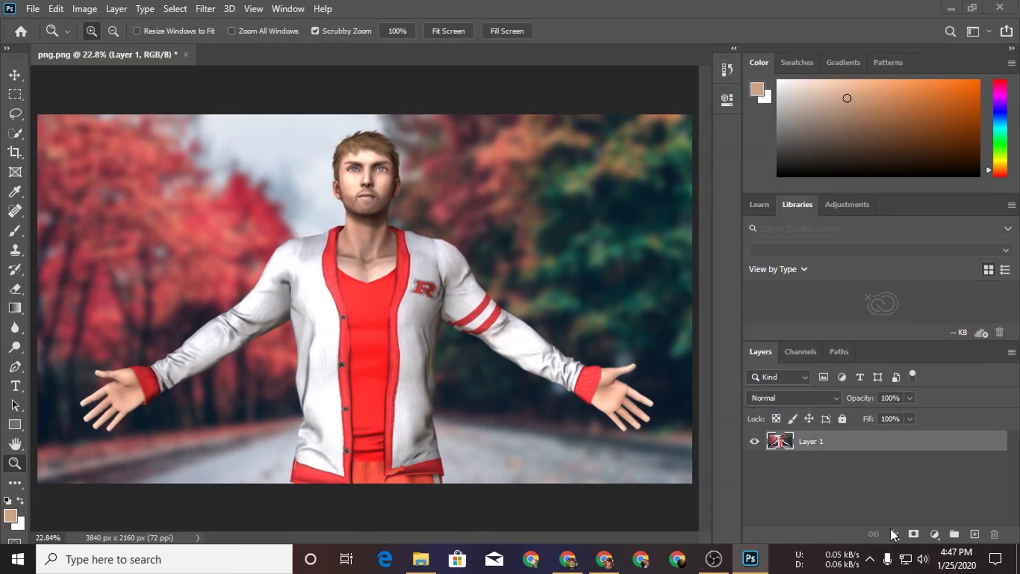
{"action": "left_click", "coordinate": [17, 151]}
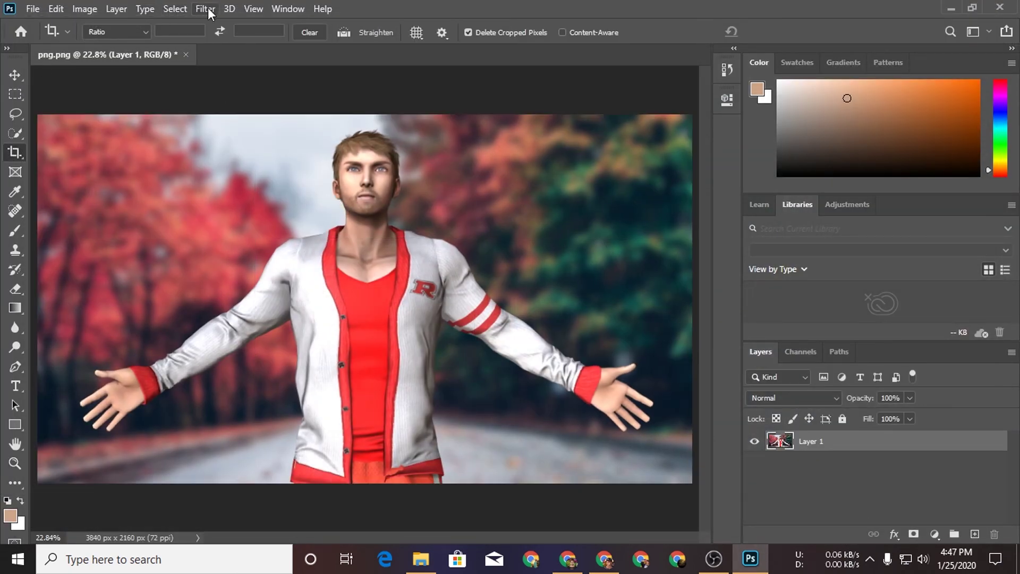
{"action": "left_click", "coordinate": [209, 7]}
{"action": "mouse_move", "coordinate": [438, 307]}
{"action": "left_click", "coordinate": [458, 344]}
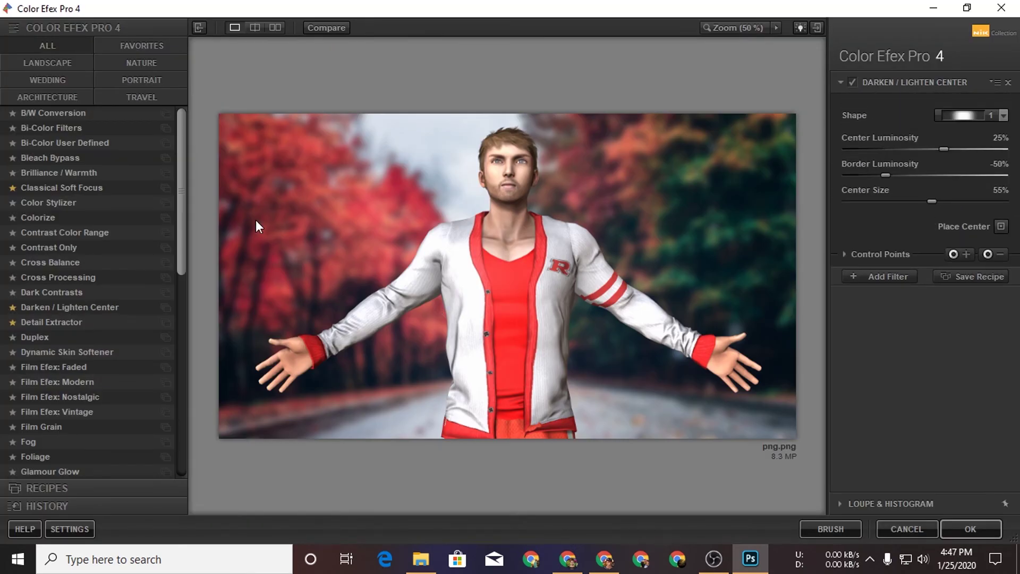
Stack Detail Extractor, Darken / Lighten Center and Dynamic Skin Softener filters.
{"action": "left_click", "coordinate": [69, 320]}
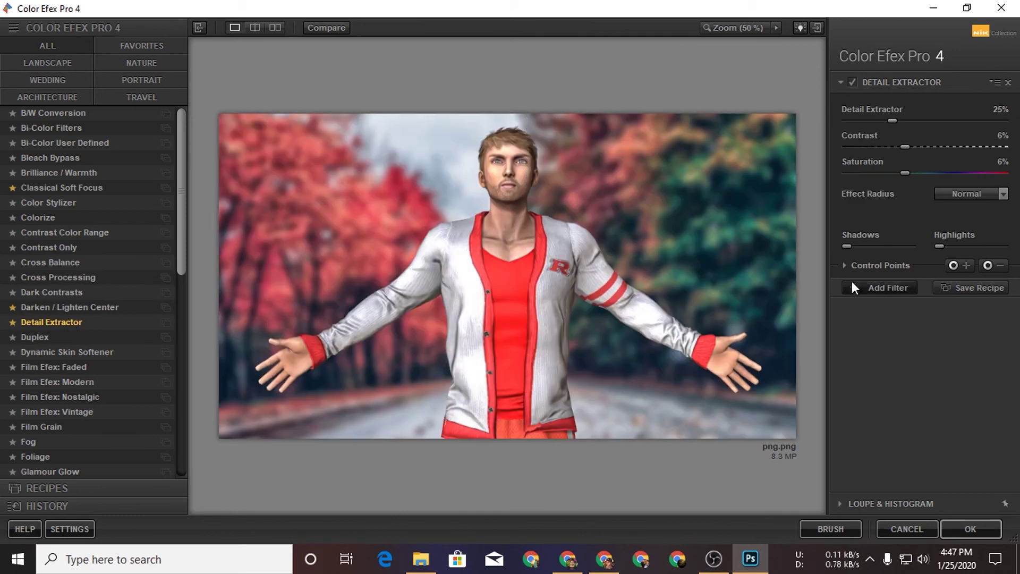
{"action": "left_click", "coordinate": [855, 285]}
{"action": "left_click", "coordinate": [90, 183]}
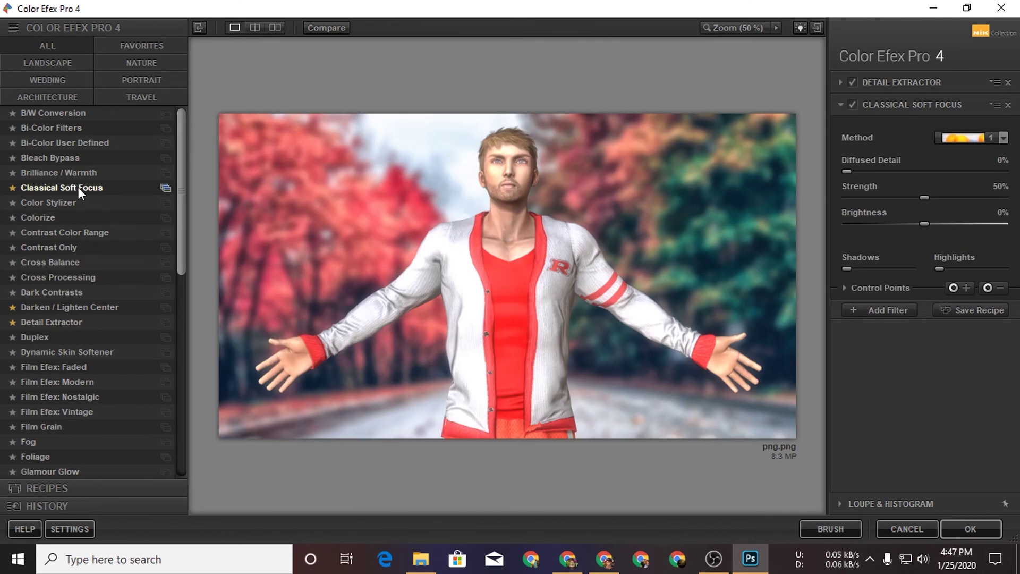
{"action": "left_click", "coordinate": [58, 307]}
{"action": "left_click", "coordinate": [852, 104]}
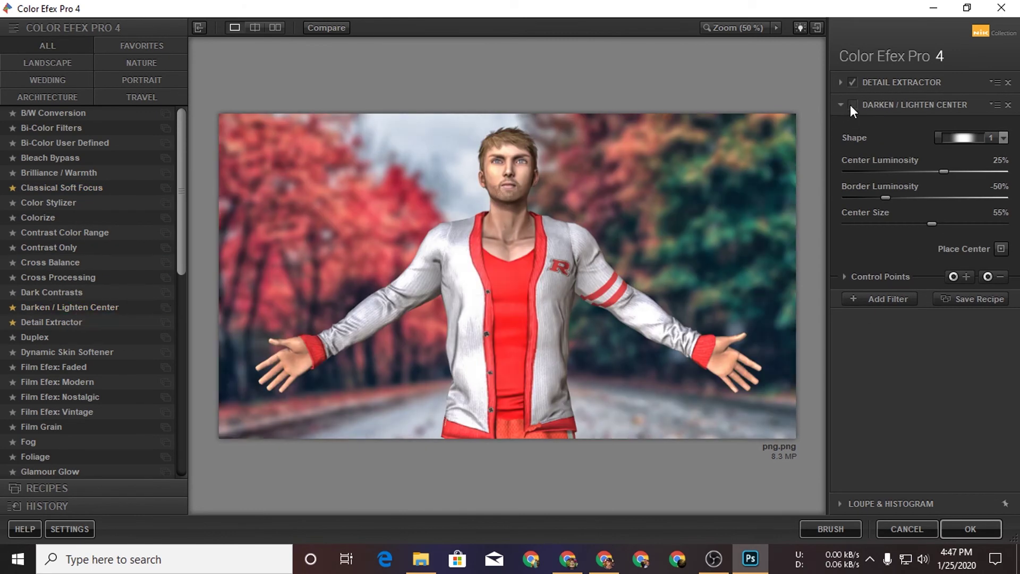
{"action": "left_click", "coordinate": [852, 104]}
{"action": "left_click", "coordinate": [881, 299]}
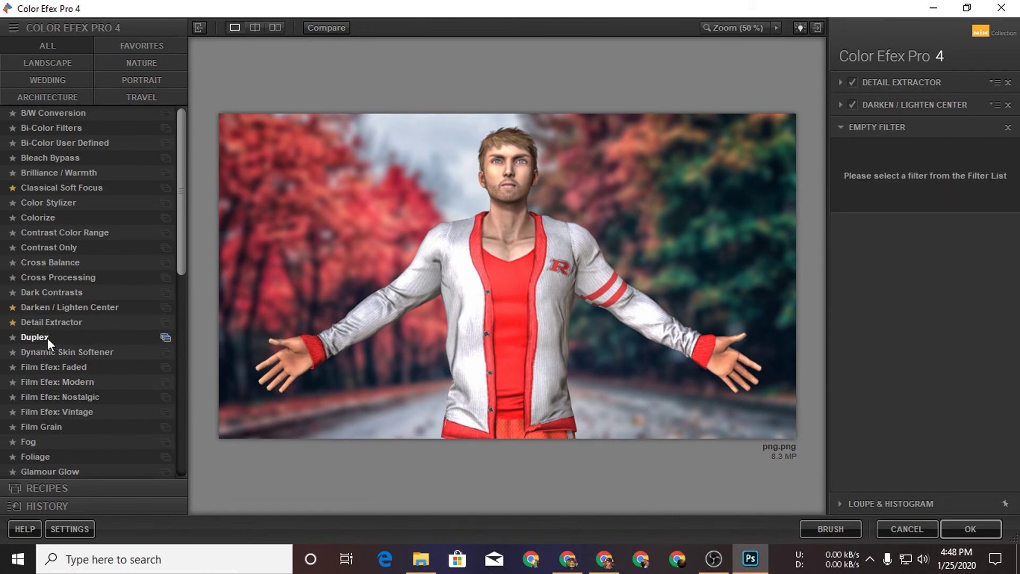
{"action": "left_click", "coordinate": [43, 337]}
{"action": "scroll", "coordinate": [61, 422], "scroll_direction": "down", "scroll_amount": 2}
{"action": "left_click", "coordinate": [90, 330]}
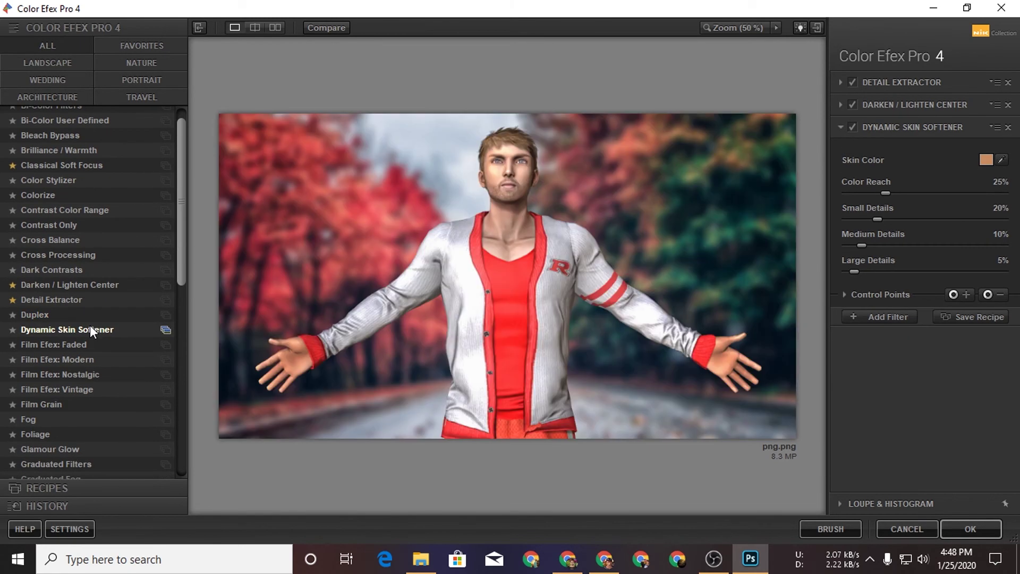
Add Remove Color Cast as the fourth filter with reduced strength.
{"action": "left_click", "coordinate": [881, 312]}
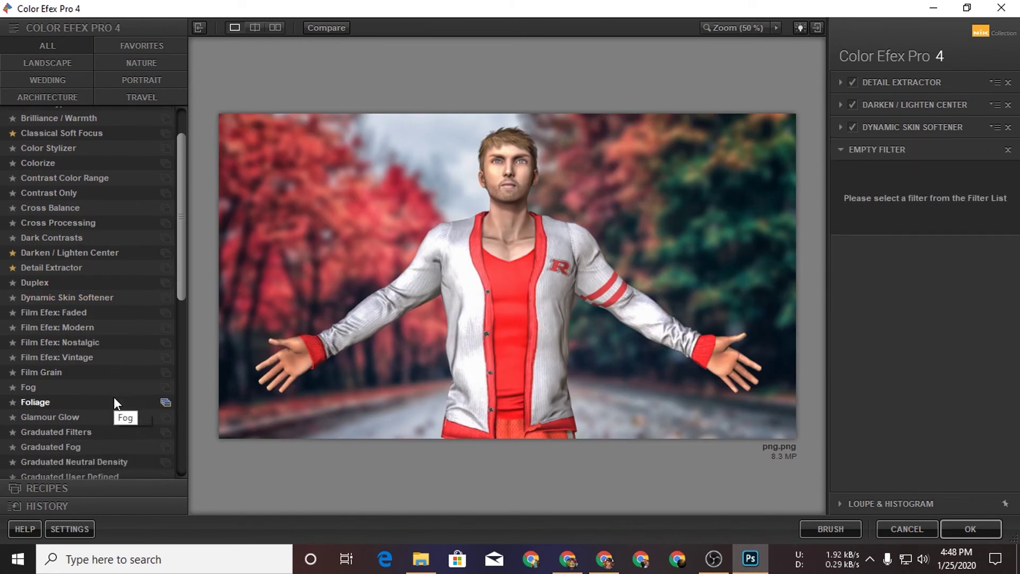
{"action": "scroll", "coordinate": [114, 397], "scroll_direction": "down", "scroll_amount": 5}
{"action": "left_click", "coordinate": [40, 320]}
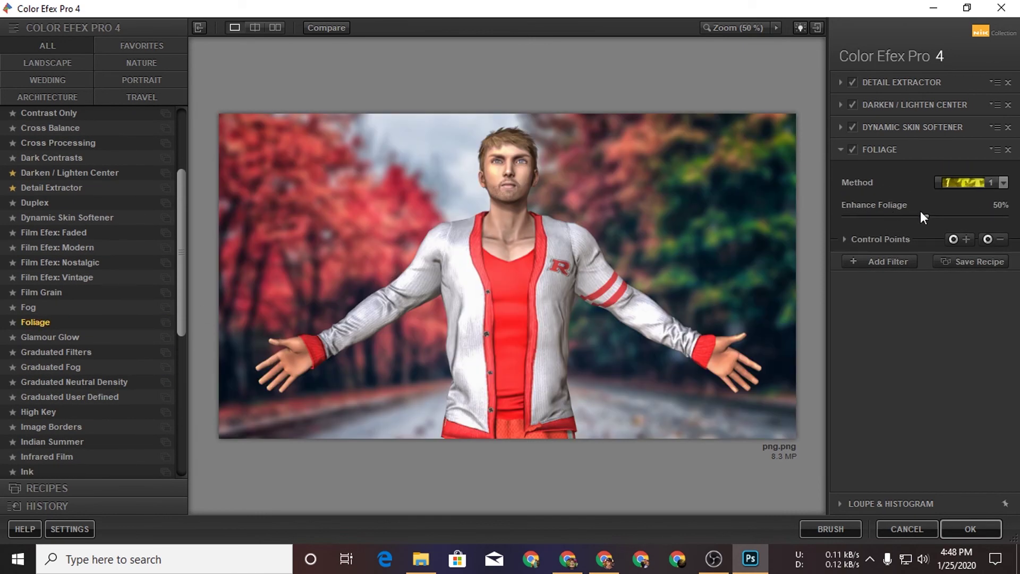
{"action": "scroll", "coordinate": [119, 413], "scroll_direction": "down", "scroll_amount": 1}
{"action": "scroll", "coordinate": [87, 390], "scroll_direction": "down", "scroll_amount": 1}
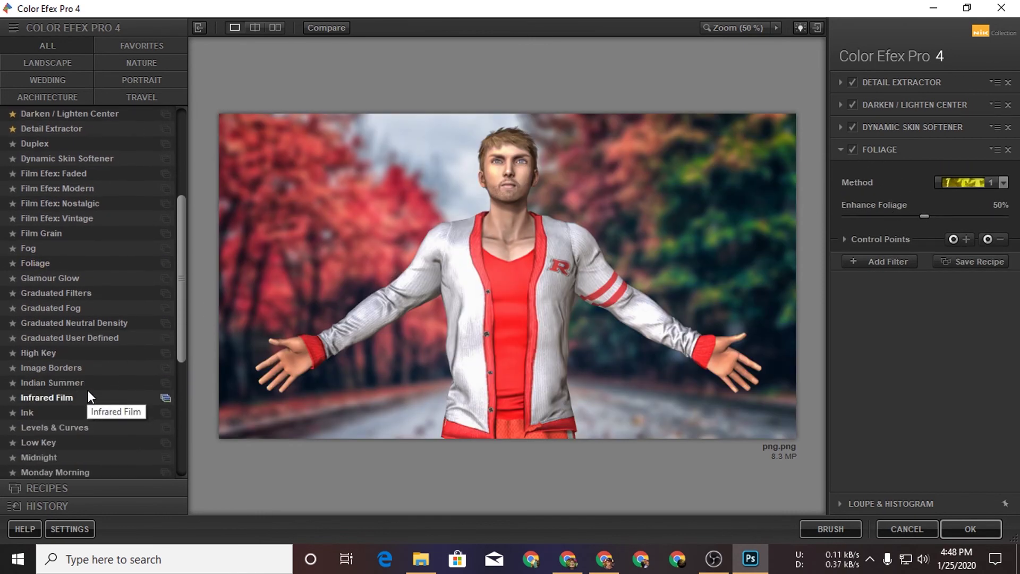
{"action": "scroll", "coordinate": [101, 404], "scroll_direction": "down", "scroll_amount": 3}
{"action": "scroll", "coordinate": [126, 425], "scroll_direction": "down", "scroll_amount": 4}
{"action": "scroll", "coordinate": [127, 428], "scroll_direction": "down", "scroll_amount": 3}
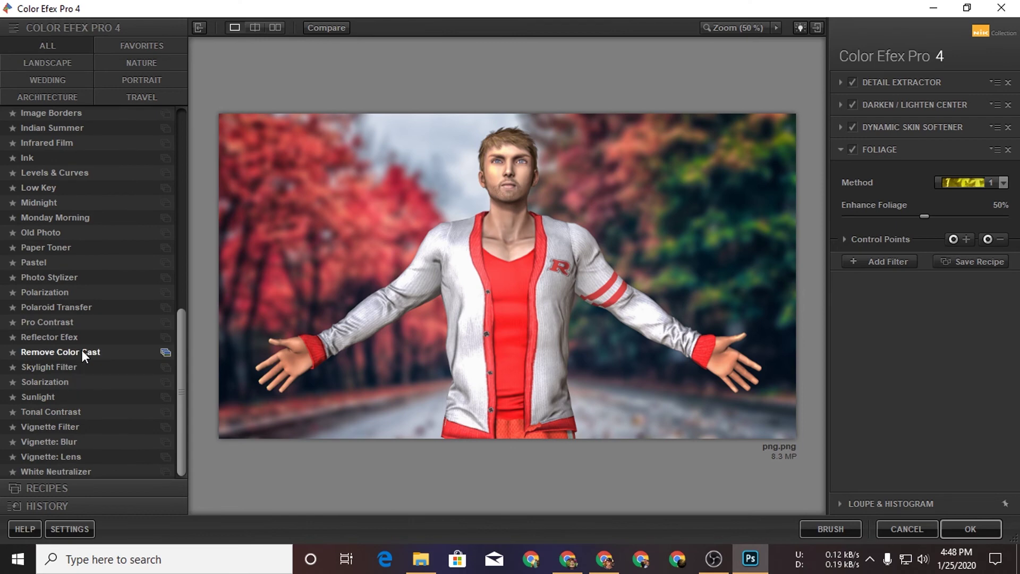
{"action": "left_click", "coordinate": [69, 352]}
{"action": "left_click", "coordinate": [853, 150]}
{"action": "left_click", "coordinate": [882, 259]}
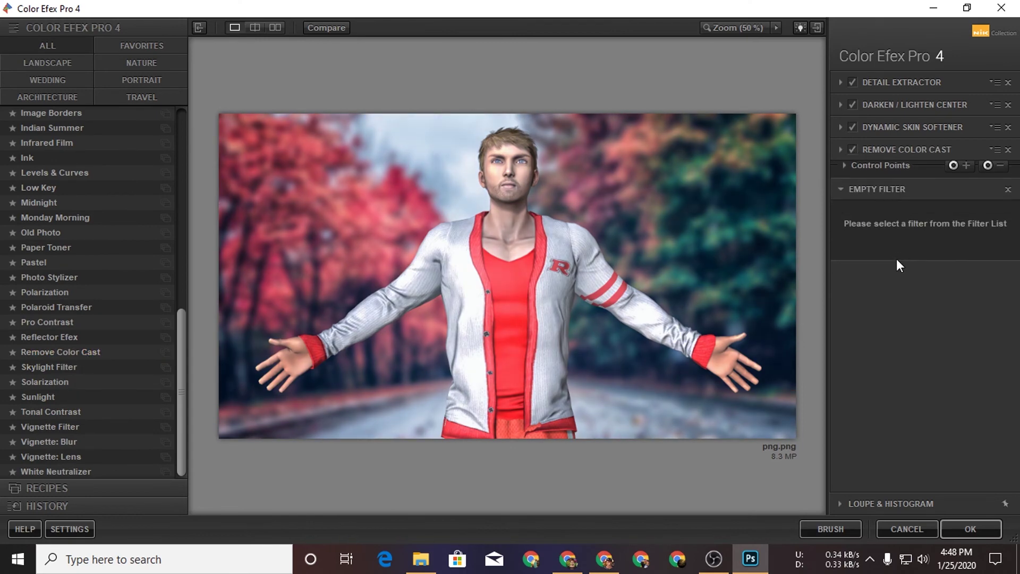
{"action": "left_click", "coordinate": [839, 149]}
{"action": "left_click_drag", "start_coordinate": [924, 213], "coordinate": [875, 218]}
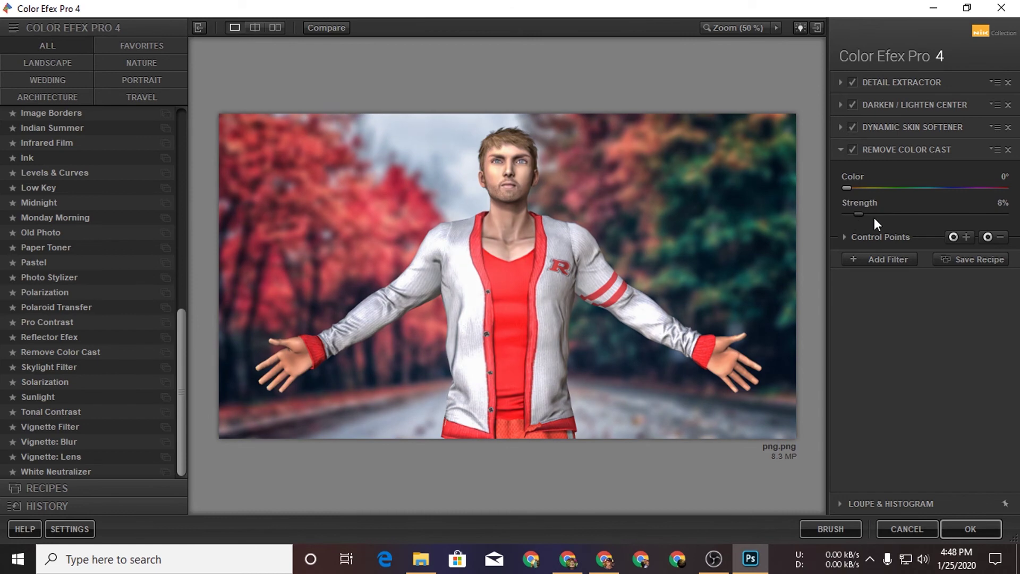
Add White Neutralizer with lower Neutralize Whites and a second Darken / Lighten Center, then apply.
{"action": "left_click", "coordinate": [883, 260]}
{"action": "left_click", "coordinate": [62, 471]}
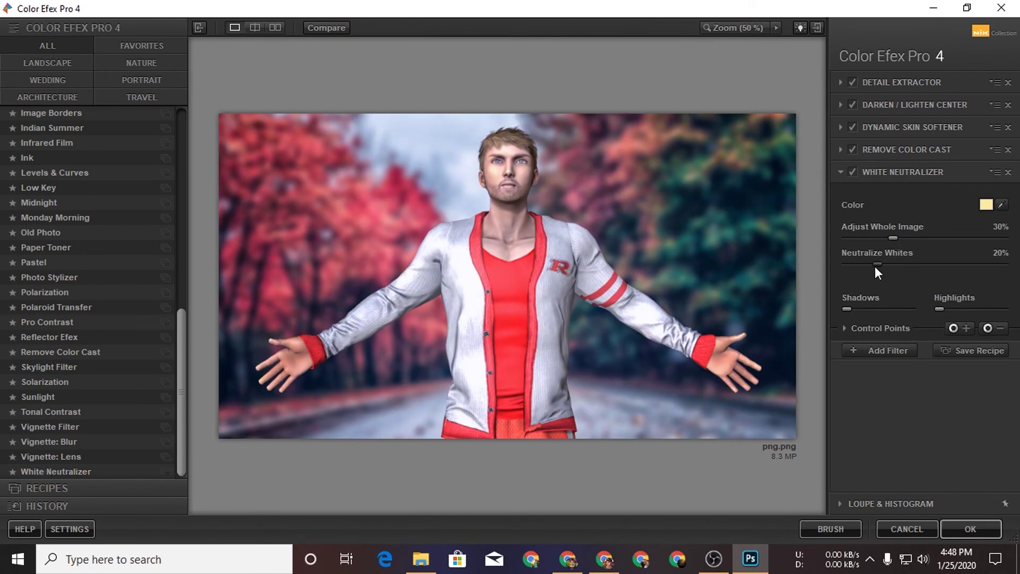
{"action": "left_click_drag", "start_coordinate": [892, 266], "coordinate": [867, 265]}
{"action": "left_click", "coordinate": [882, 351]}
{"action": "left_click_drag", "start_coordinate": [179, 403], "coordinate": [184, 158]}
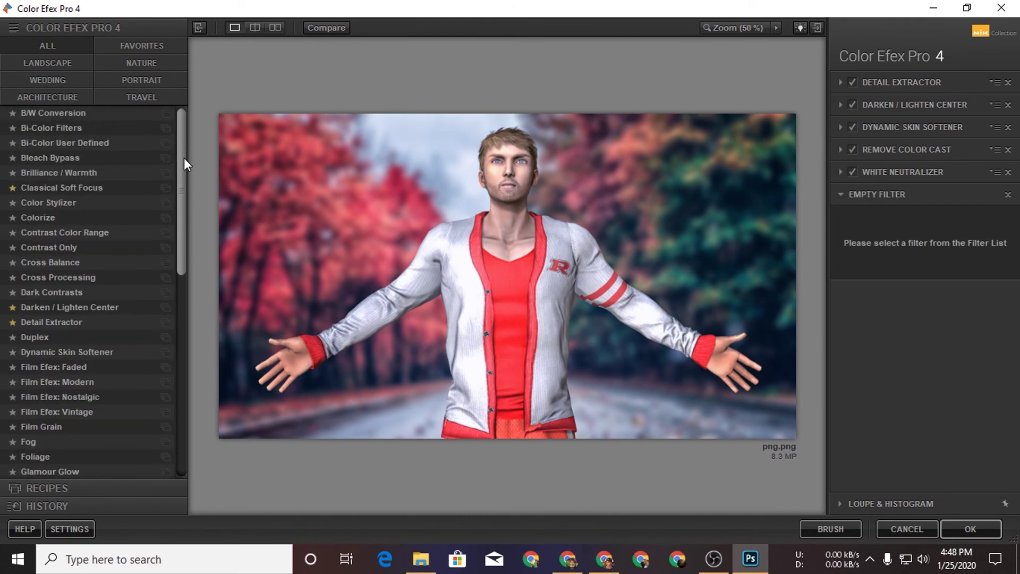
{"action": "left_click", "coordinate": [72, 308]}
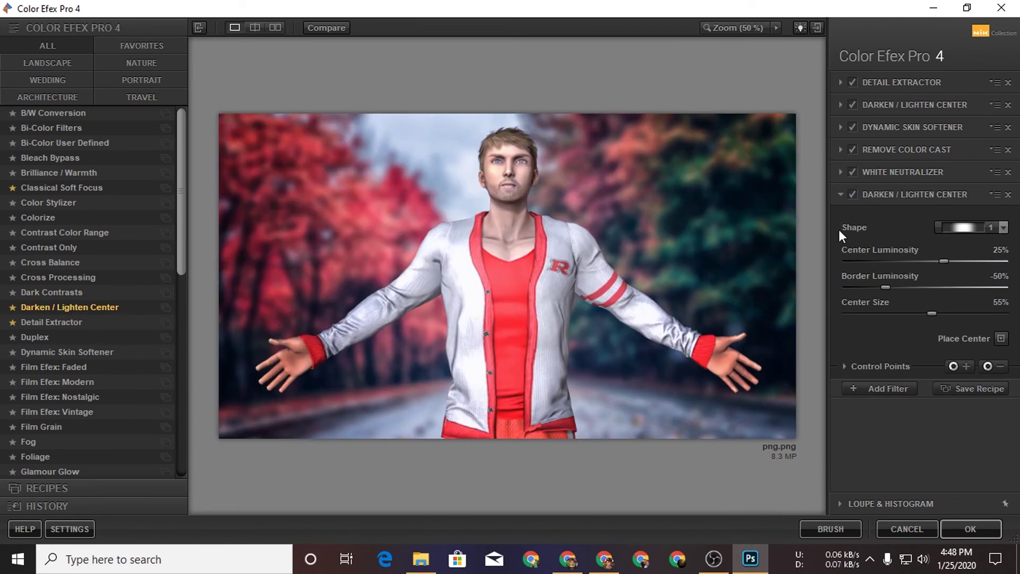
{"action": "left_click", "coordinate": [989, 529]}
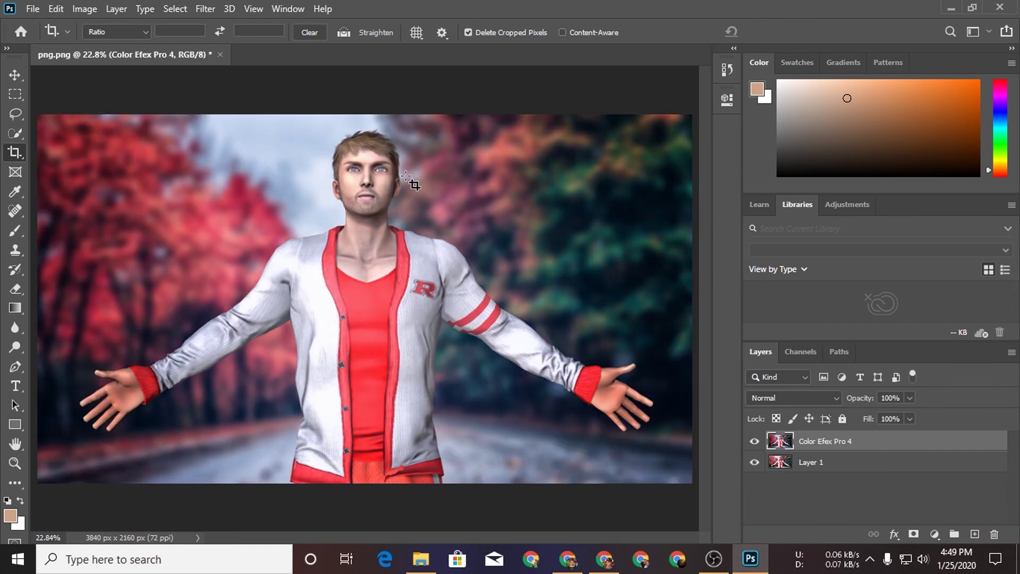
Zoom to the jacket hem and spot-heal its dark blotch and corner flaw.
{"action": "key", "text": "z"}
{"action": "left_click", "coordinate": [414, 184]}
{"action": "right_click", "coordinate": [481, 208]}
{"action": "left_click", "coordinate": [502, 215]}
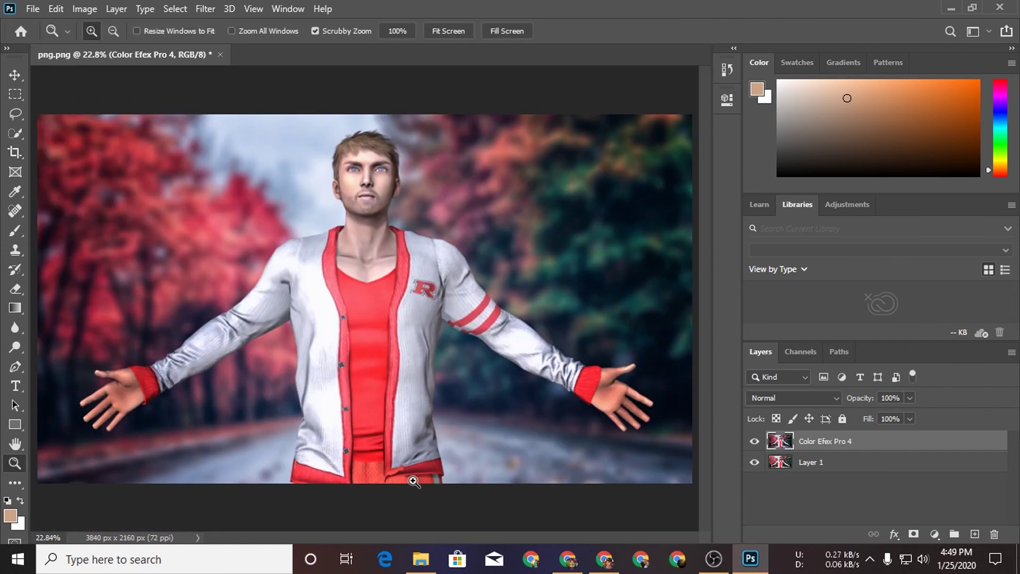
{"action": "mouse_move", "coordinate": [414, 481]}
{"action": "left_mouse_down"}
{"action": "mouse_move", "coordinate": [453, 471]}
{"action": "mouse_move", "coordinate": [415, 369]}
{"action": "left_mouse_up"}
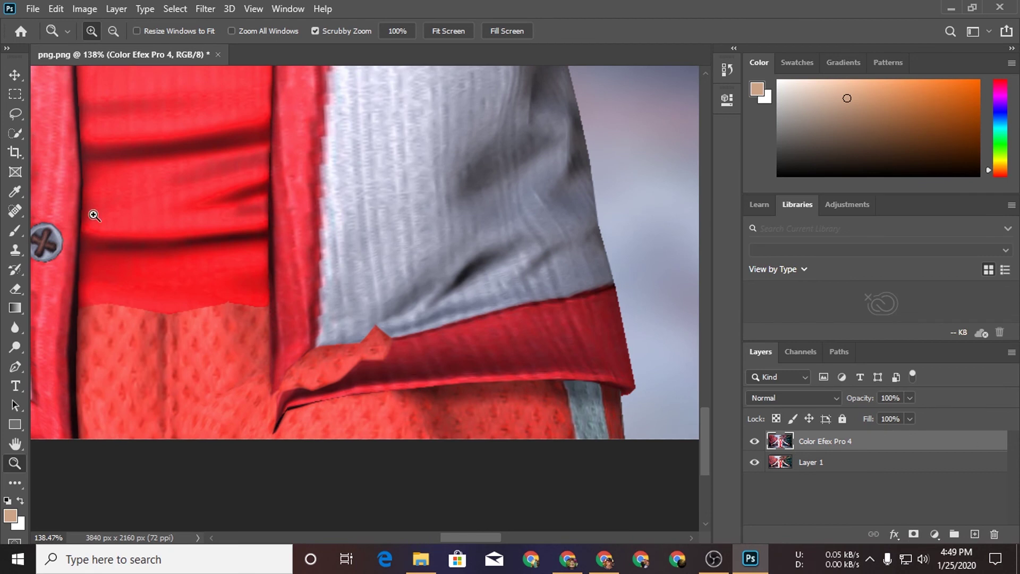
{"action": "key", "text": "j"}
{"action": "mouse_move", "coordinate": [376, 329]}
{"action": "left_mouse_down"}
{"action": "mouse_move", "coordinate": [377, 360]}
{"action": "mouse_move", "coordinate": [291, 381]}
{"action": "mouse_move", "coordinate": [342, 346]}
{"action": "left_mouse_up"}
{"action": "key", "text": "bracketright"}
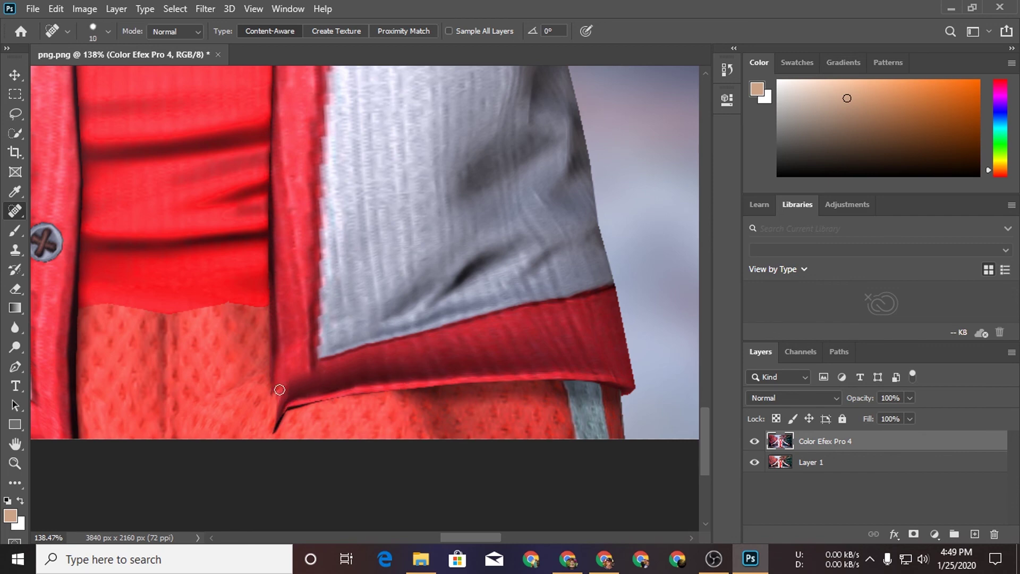
{"action": "left_click_drag", "start_coordinate": [285, 393], "coordinate": [276, 414]}
Fit the image on screen, compare the Color Efex layer, and bring up Camera Raw Filter.
{"action": "key", "text": "z"}
{"action": "key", "text": "ctrl+0"}
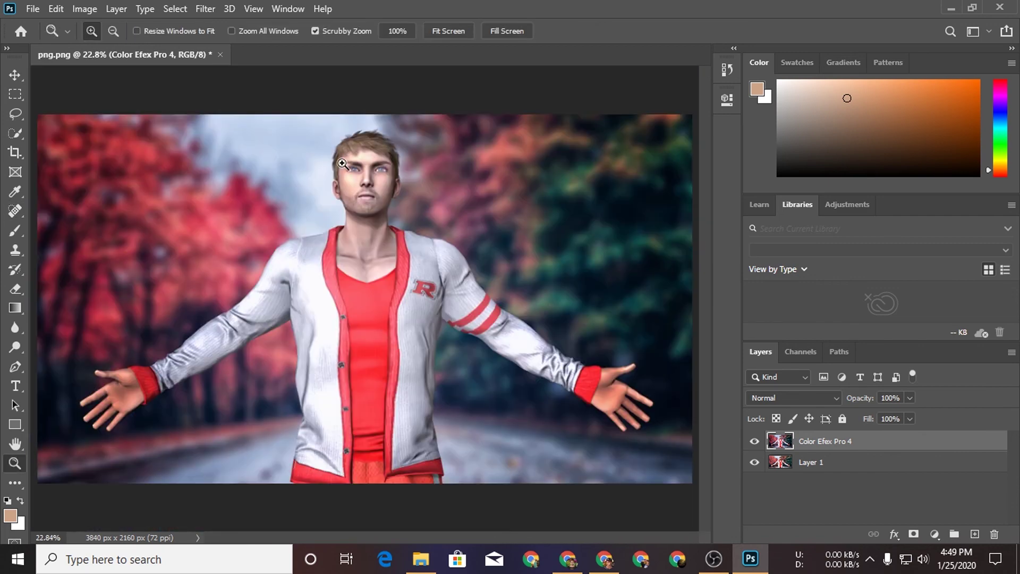
{"action": "left_click", "coordinate": [343, 164]}
{"action": "key", "text": "ctrl+0"}
{"action": "left_click", "coordinate": [755, 441]}
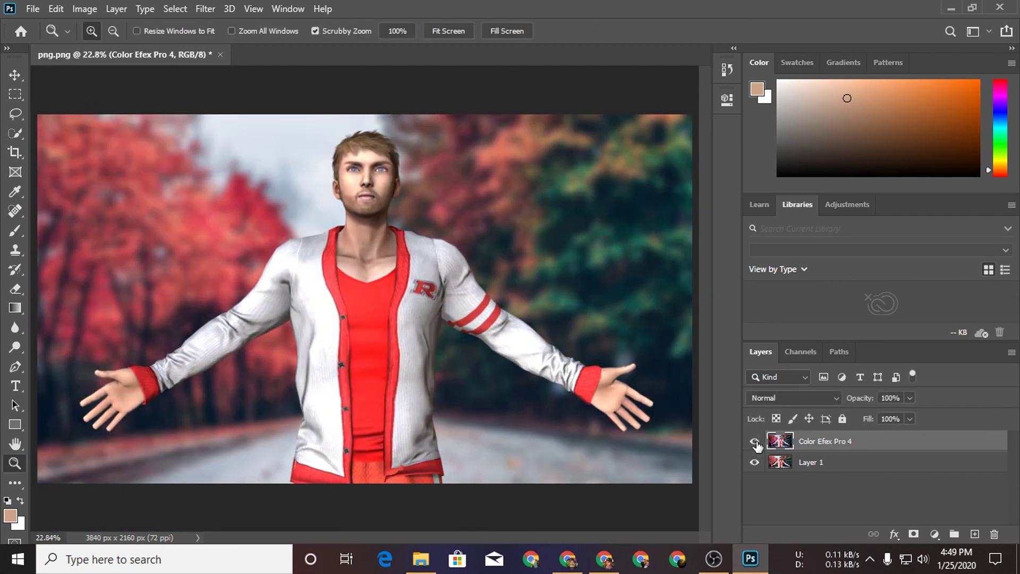
{"action": "left_click", "coordinate": [205, 9]}
{"action": "left_click", "coordinate": [228, 101]}
{"action": "left_click", "coordinate": [886, 68]}
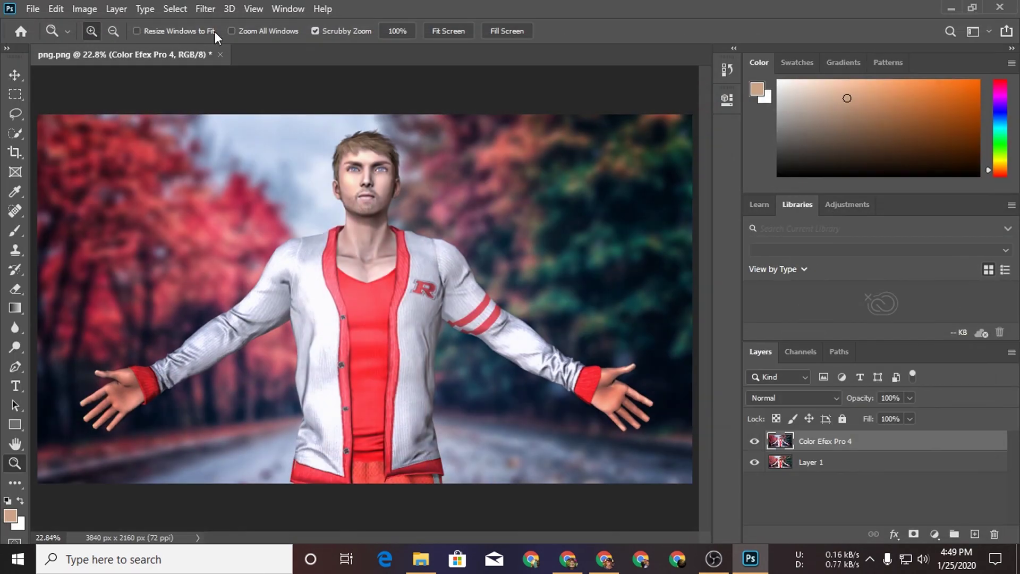
{"action": "left_click", "coordinate": [205, 8]}
{"action": "left_click", "coordinate": [273, 93]}
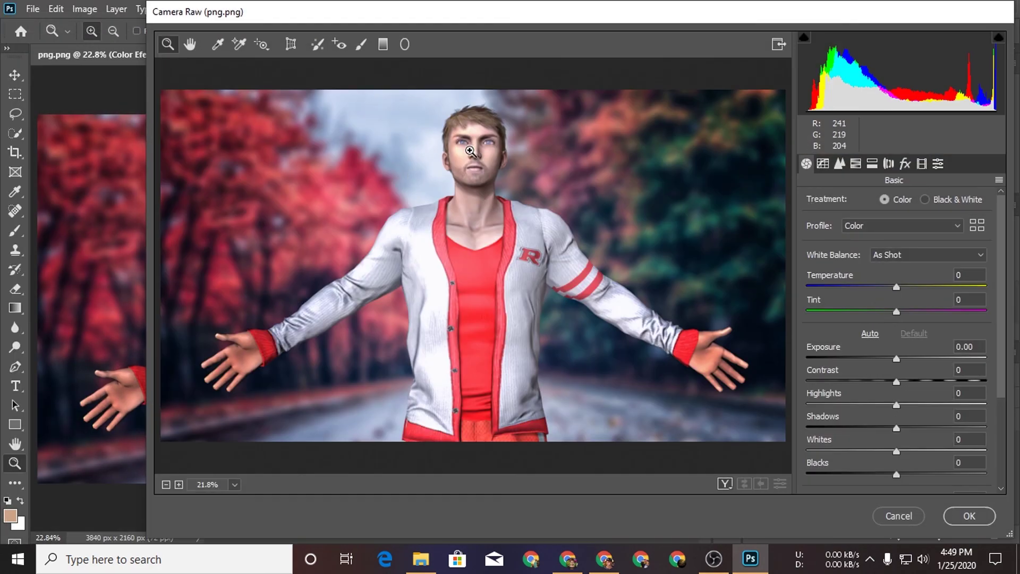
Set Camera Raw Shadows -15, Blacks -9, Clarity about +8 and Texture -8, then confirm.
{"action": "scroll", "coordinate": [930, 367], "scroll_direction": "down", "scroll_amount": 3}
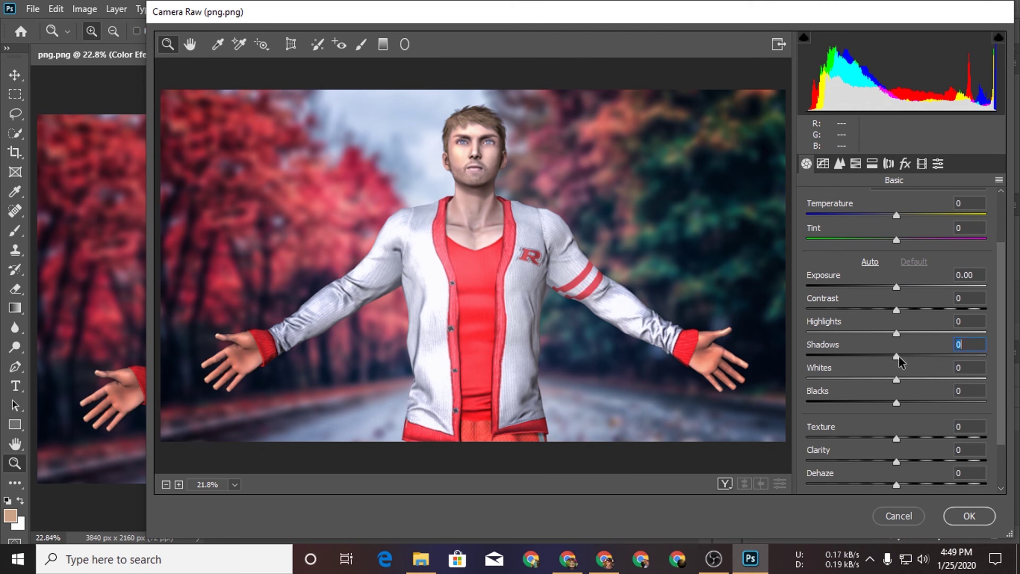
{"action": "left_click_drag", "start_coordinate": [897, 357], "coordinate": [885, 355]}
{"action": "mouse_move", "coordinate": [896, 402]}
{"action": "left_mouse_down"}
{"action": "mouse_move", "coordinate": [883, 401]}
{"action": "mouse_move", "coordinate": [890, 378]}
{"action": "left_mouse_up"}
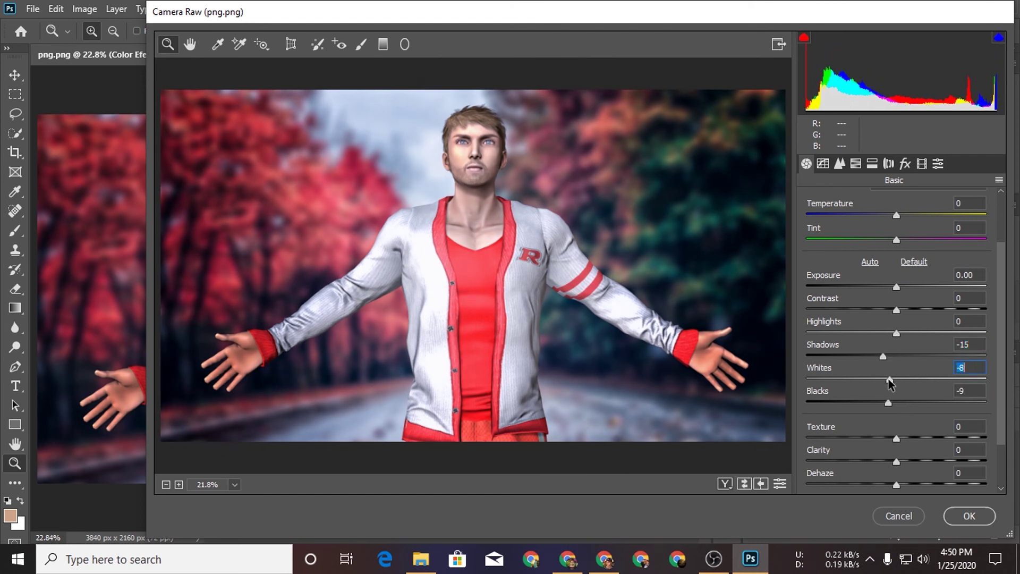
{"action": "mouse_move", "coordinate": [902, 435]}
{"action": "left_mouse_down"}
{"action": "mouse_move", "coordinate": [925, 440]}
{"action": "mouse_move", "coordinate": [919, 461]}
{"action": "mouse_move", "coordinate": [935, 487]}
{"action": "left_mouse_up"}
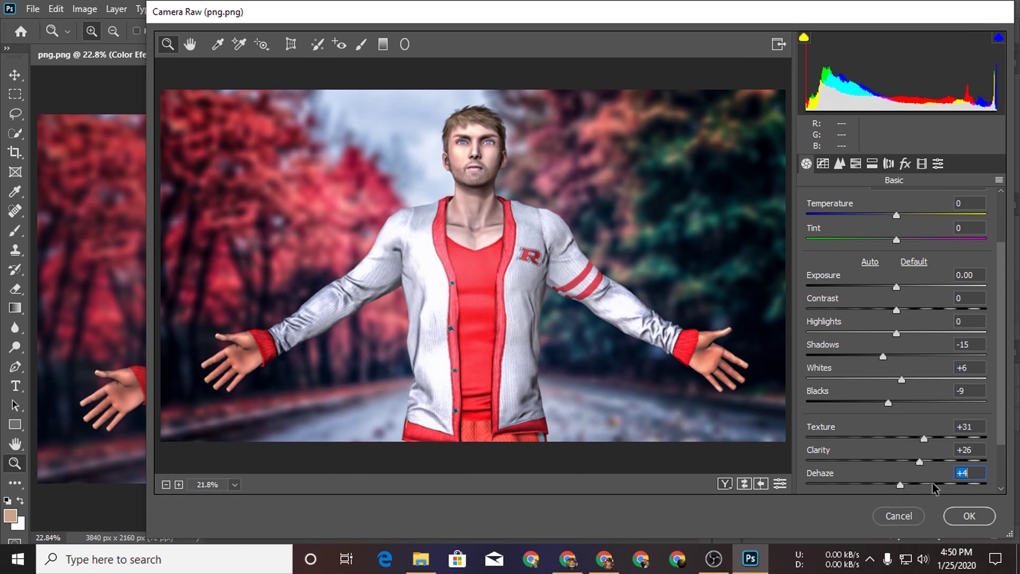
{"action": "scroll", "coordinate": [536, 158], "scroll_direction": "up", "scroll_amount": 3}
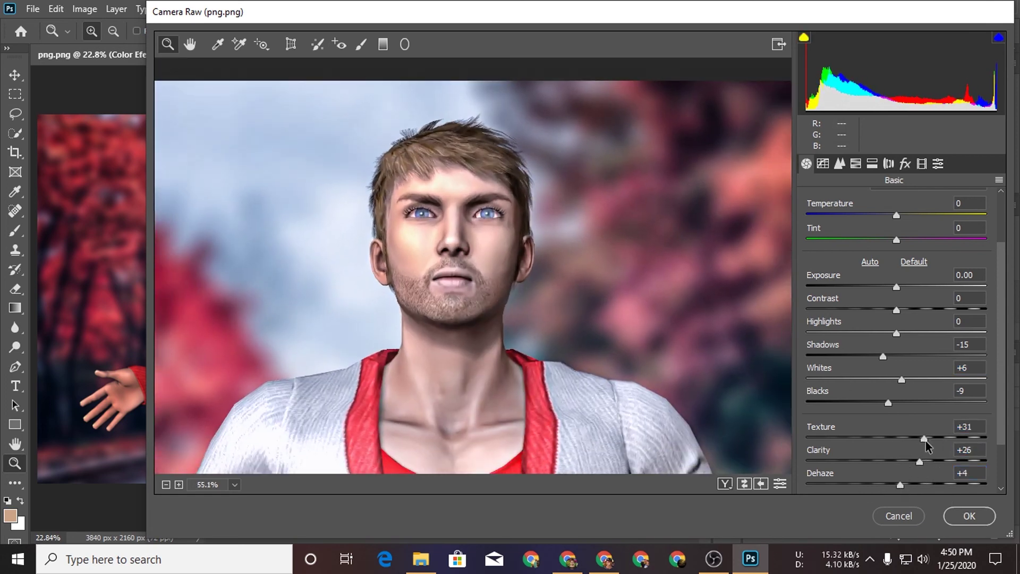
{"action": "left_click_drag", "start_coordinate": [919, 461], "coordinate": [903, 461]}
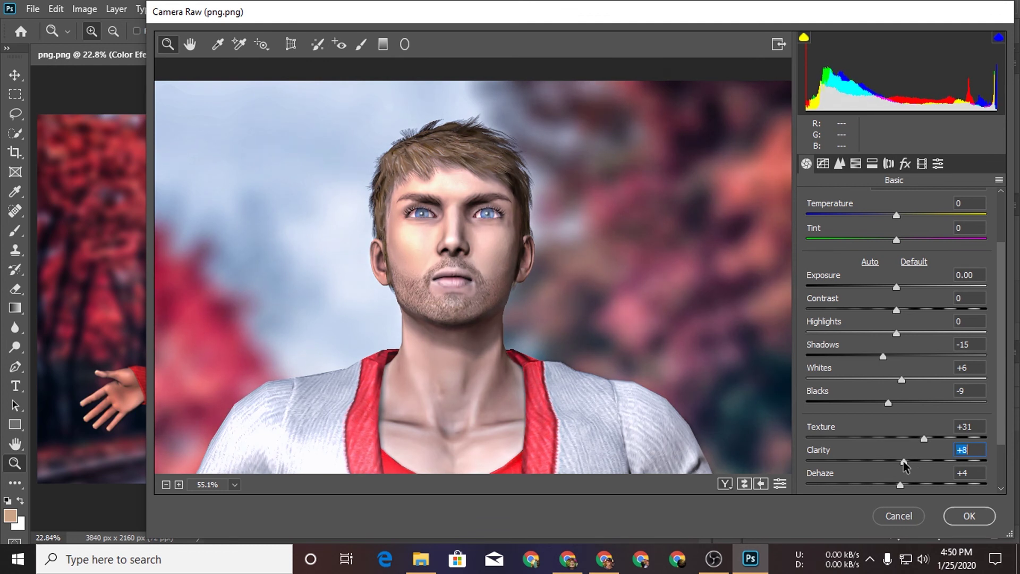
{"action": "left_click_drag", "start_coordinate": [925, 438], "coordinate": [899, 438]}
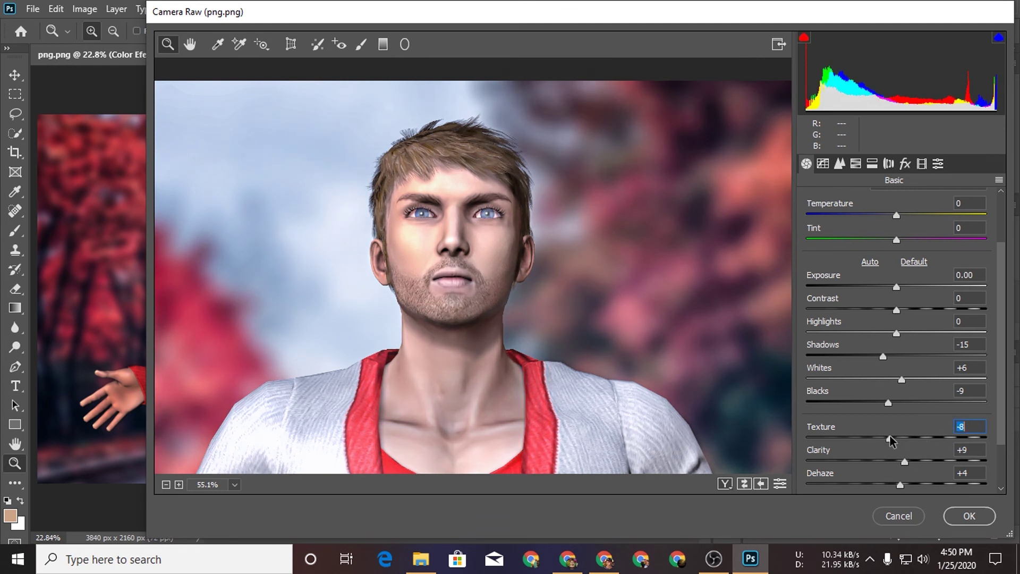
{"action": "left_click", "coordinate": [840, 163]}
{"action": "key", "text": "Return"}
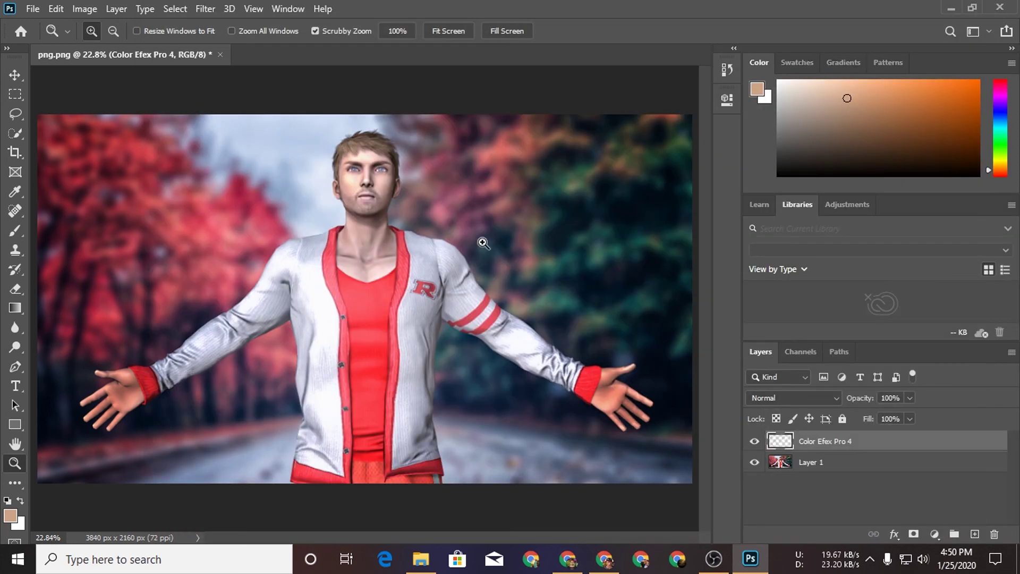
Open the Oil Paint filter, frame the face in its preview, and pull the sliders low.
{"action": "left_click", "coordinate": [205, 9]}
{"action": "left_click", "coordinate": [443, 395]}
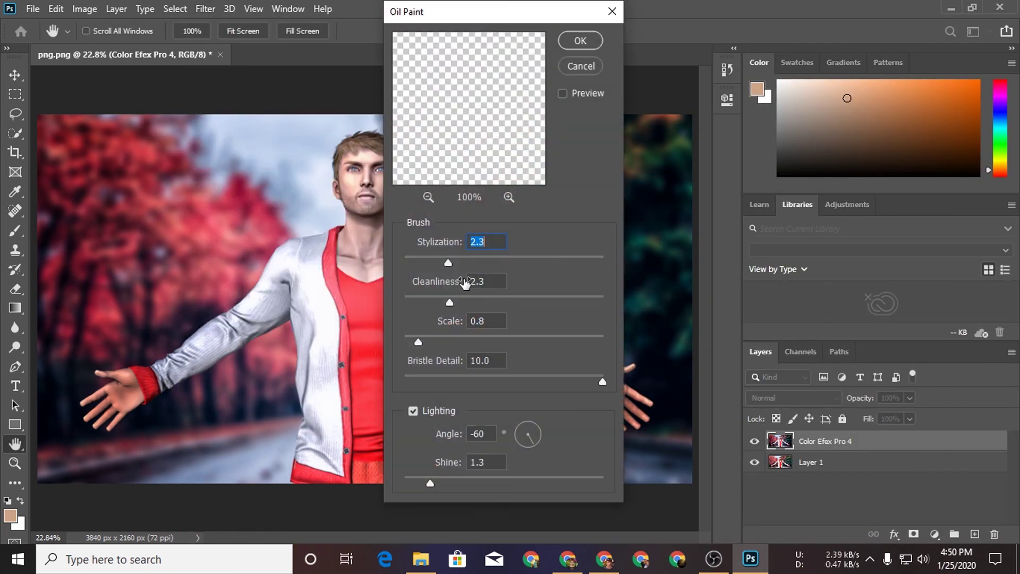
{"action": "left_click", "coordinate": [428, 198]}
{"action": "left_click_drag", "start_coordinate": [460, 121], "coordinate": [479, 204]}
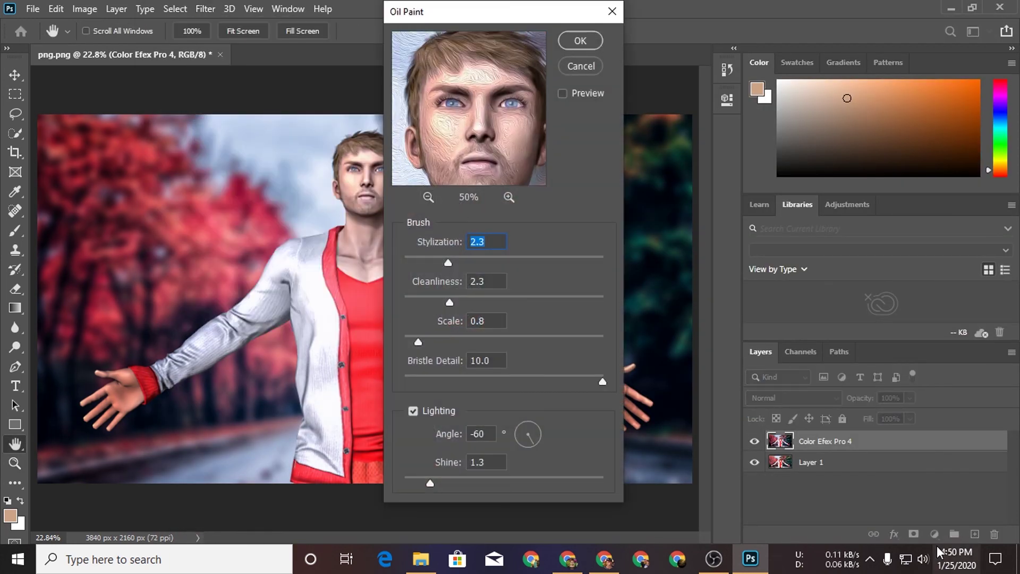
{"action": "left_click", "coordinate": [448, 260]}
{"action": "left_click_drag", "start_coordinate": [515, 262], "coordinate": [410, 257]}
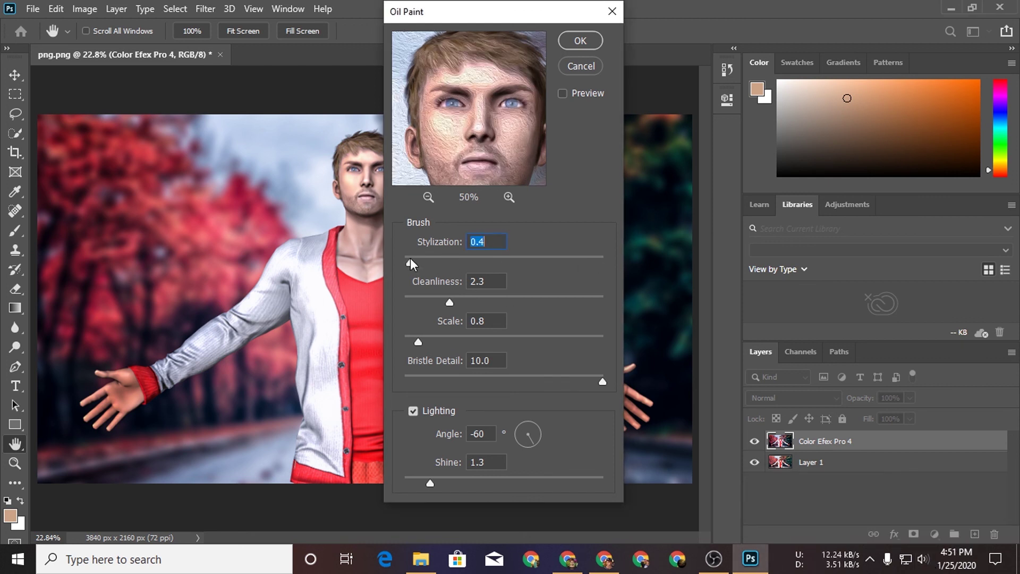
{"action": "left_click_drag", "start_coordinate": [508, 302], "coordinate": [364, 297]}
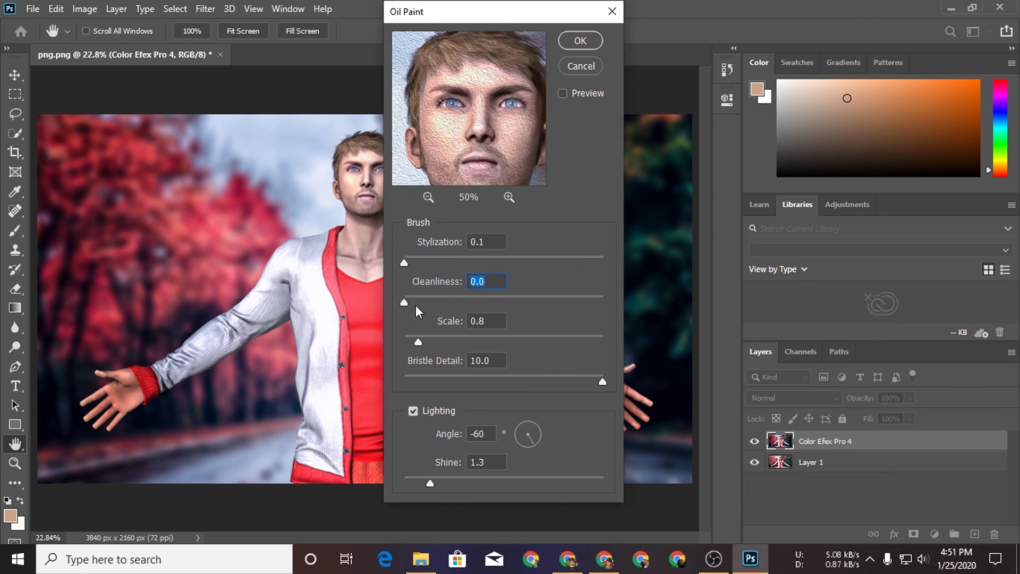
{"action": "left_click_drag", "start_coordinate": [480, 342], "coordinate": [404, 340]}
{"action": "left_click", "coordinate": [469, 381]}
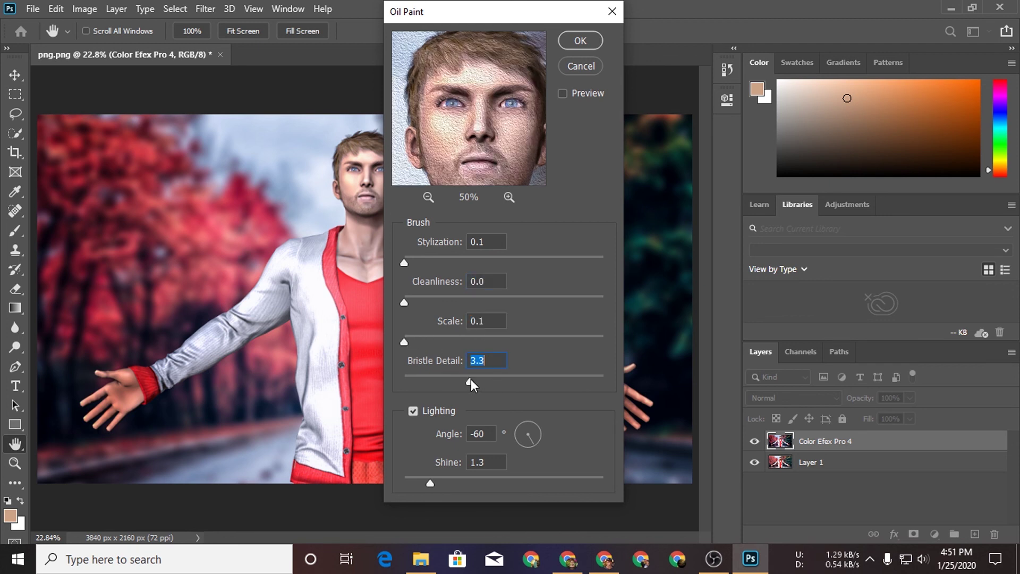
{"action": "mouse_move", "coordinate": [432, 484]}
{"action": "left_mouse_down"}
{"action": "mouse_move", "coordinate": [403, 482]}
{"action": "mouse_move", "coordinate": [414, 483]}
{"action": "left_mouse_up"}
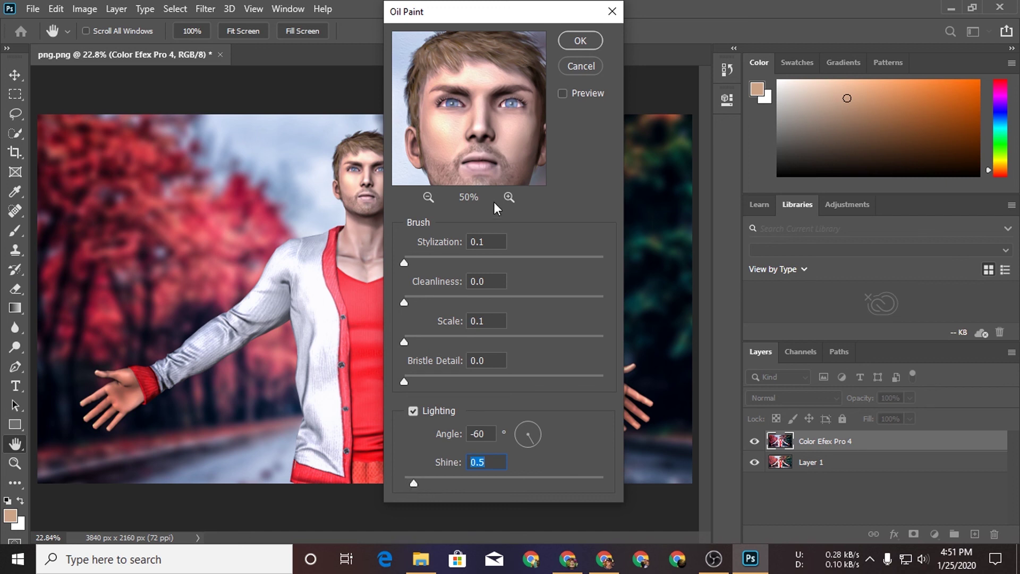
Refine Oil Paint to Stylization 5.9, Cleanliness 3.2, Bristle Detail 2.0, and Shine about 1.1.
{"action": "left_click", "coordinate": [509, 197]}
{"action": "left_click_drag", "start_coordinate": [404, 262], "coordinate": [521, 262]}
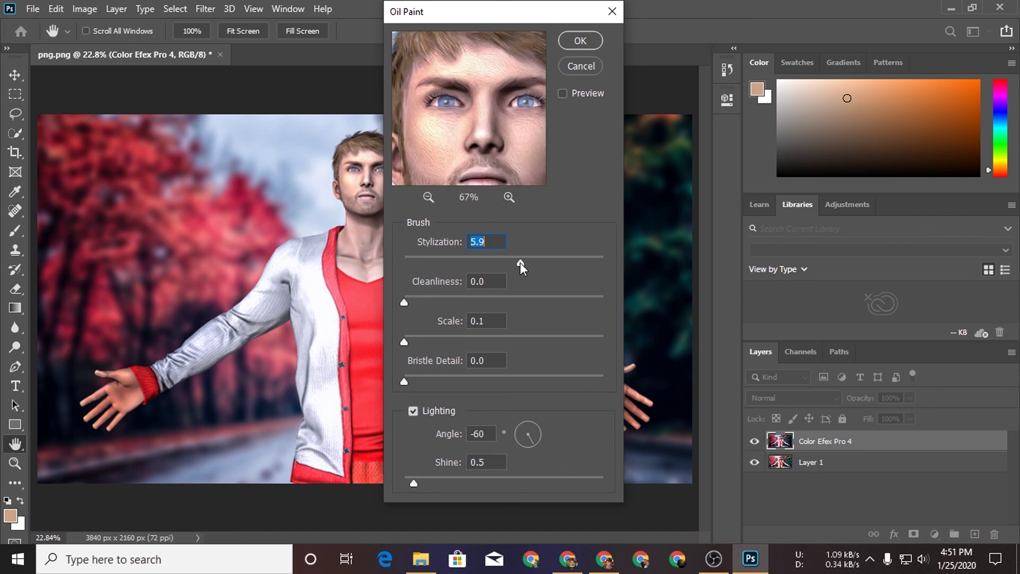
{"action": "left_click_drag", "start_coordinate": [420, 301], "coordinate": [493, 301]}
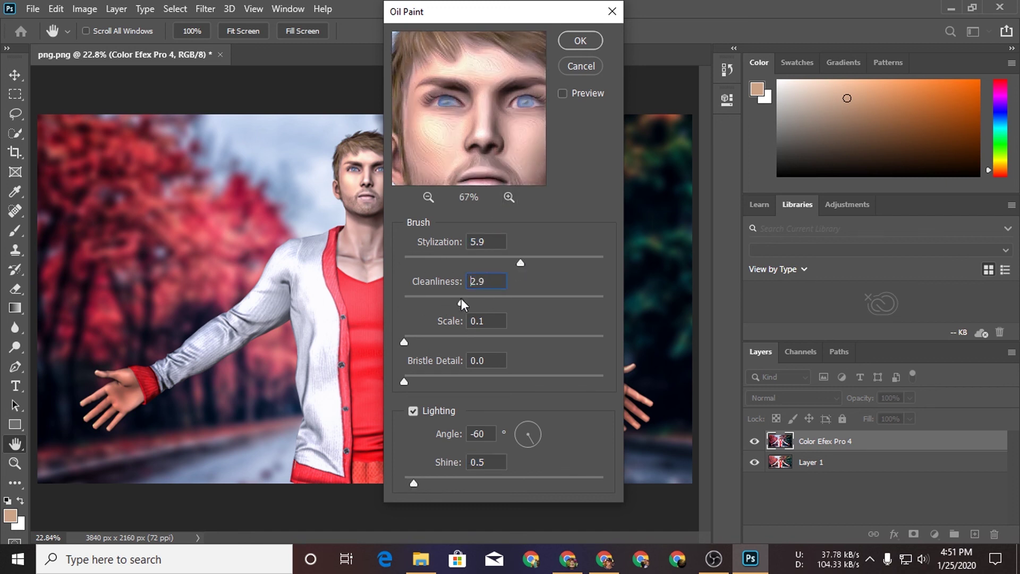
{"action": "left_click", "coordinate": [405, 342]}
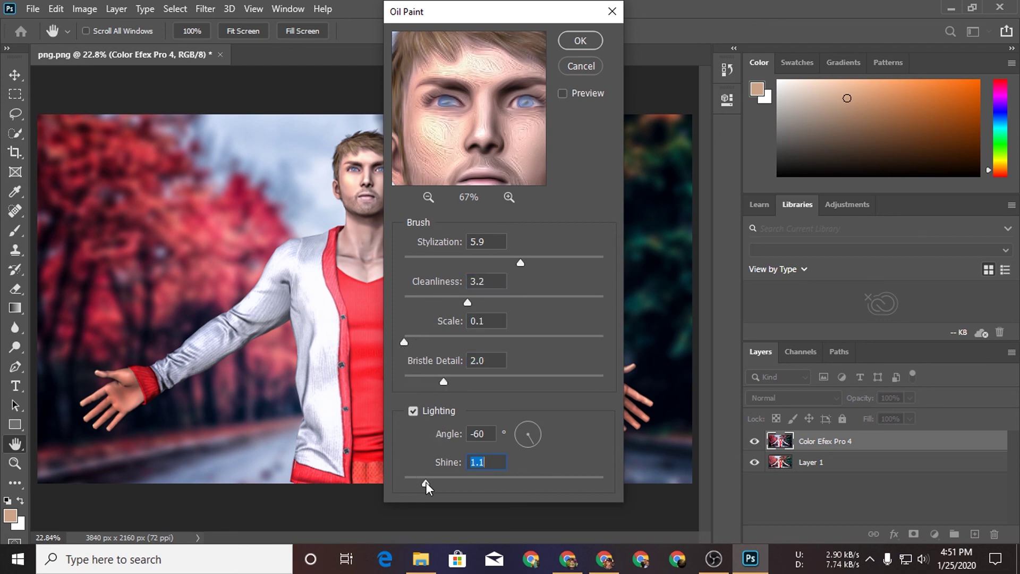
{"action": "left_click_drag", "start_coordinate": [417, 485], "coordinate": [373, 482]}
Apply the Oil Paint filter and zoom in on the face to inspect it, then fit the image.
{"action": "left_click", "coordinate": [581, 40]}
{"action": "key", "text": "z"}
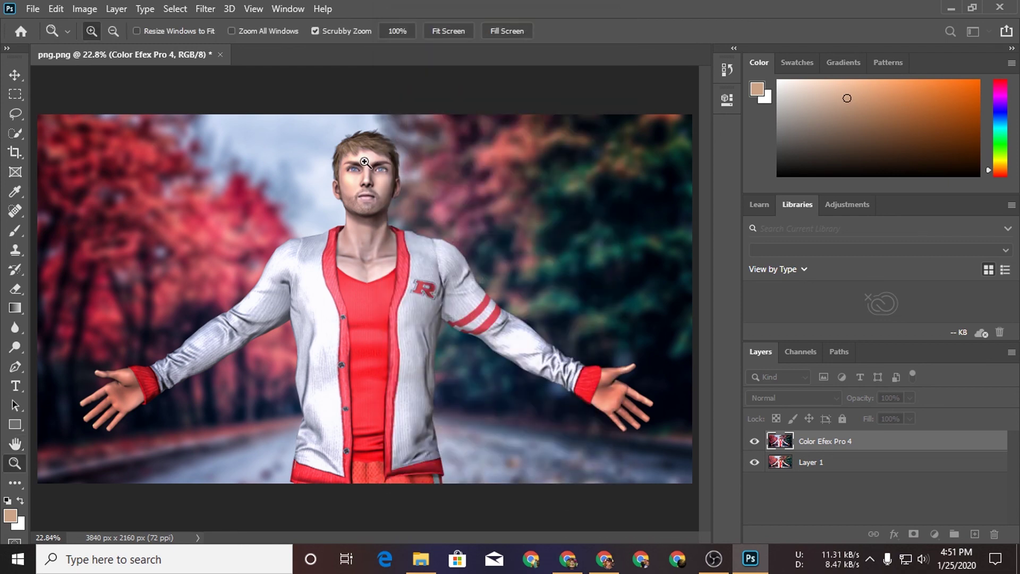
{"action": "left_click", "coordinate": [367, 167]}
{"action": "left_click", "coordinate": [464, 221], "text": "alt"}
{"action": "left_click", "coordinate": [407, 225]}
{"action": "right_click", "coordinate": [407, 226]}
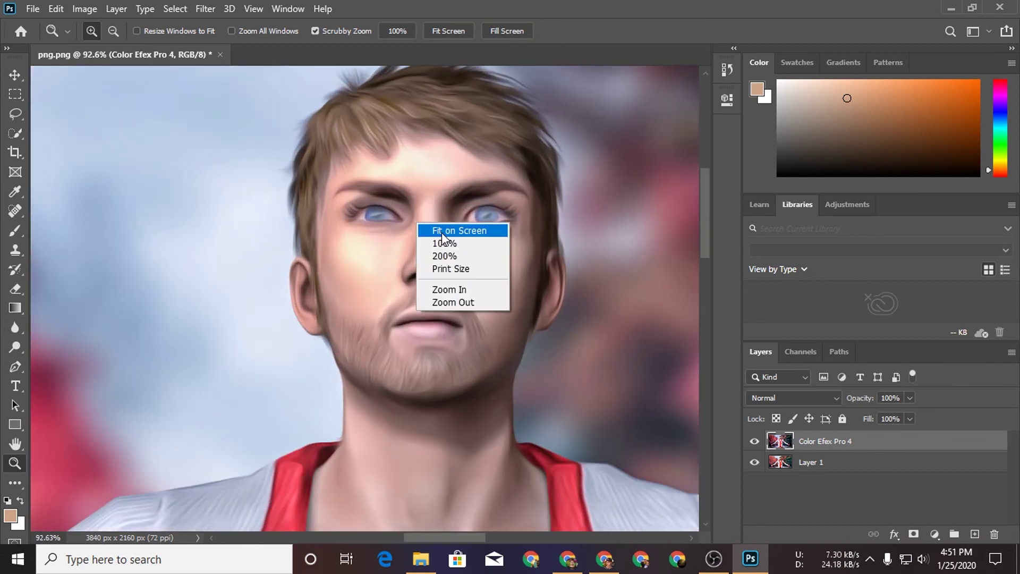
{"action": "left_click", "coordinate": [428, 234]}
{"action": "left_click_drag", "start_coordinate": [399, 211], "coordinate": [444, 182]}
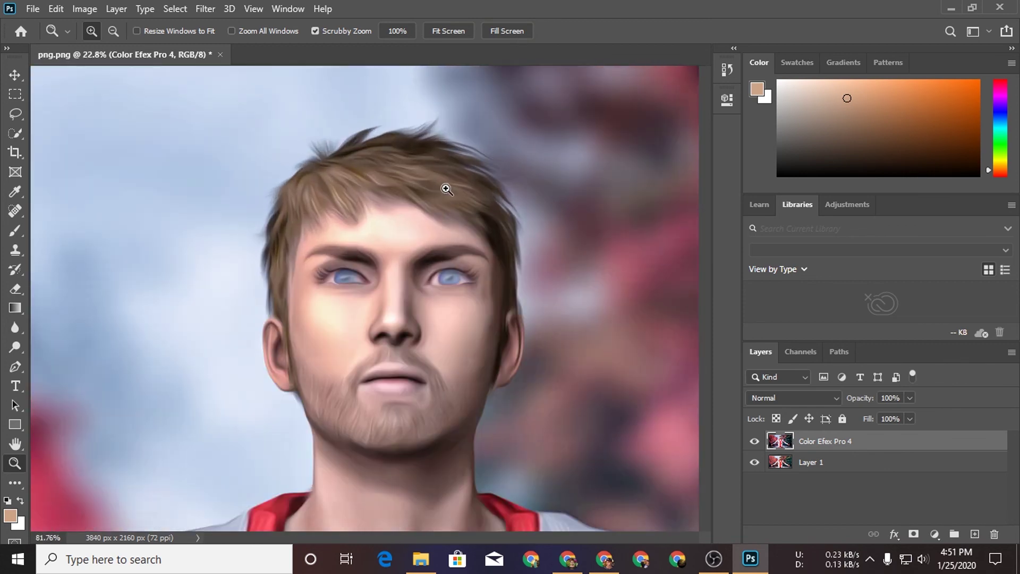
{"action": "key", "text": "ctrl+0"}
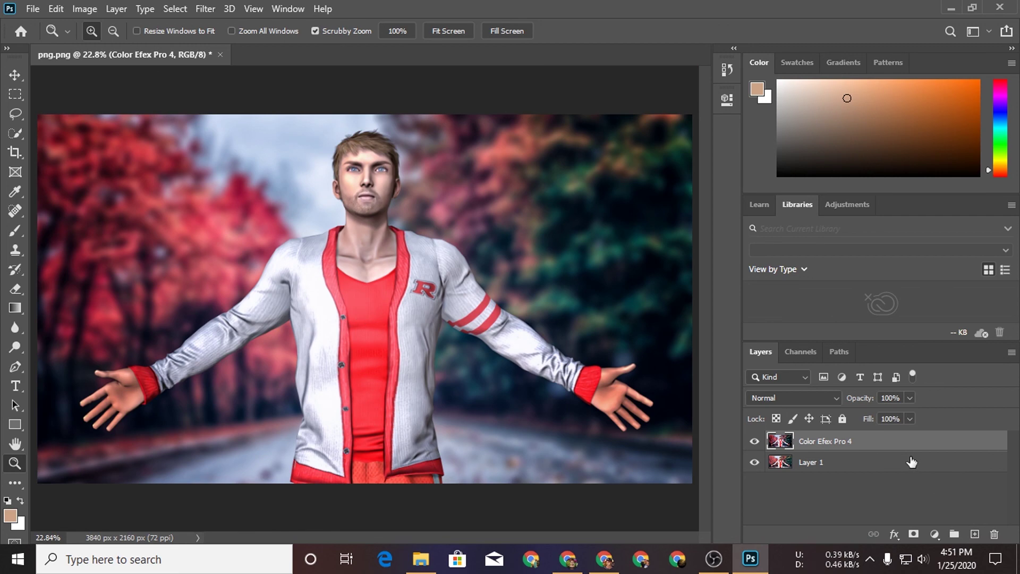
Duplicate the Color Efex Pro 4 layer and reapply Oil Paint to the copy.
{"action": "key", "text": "ctrl+j"}
{"action": "left_click", "coordinate": [207, 9]}
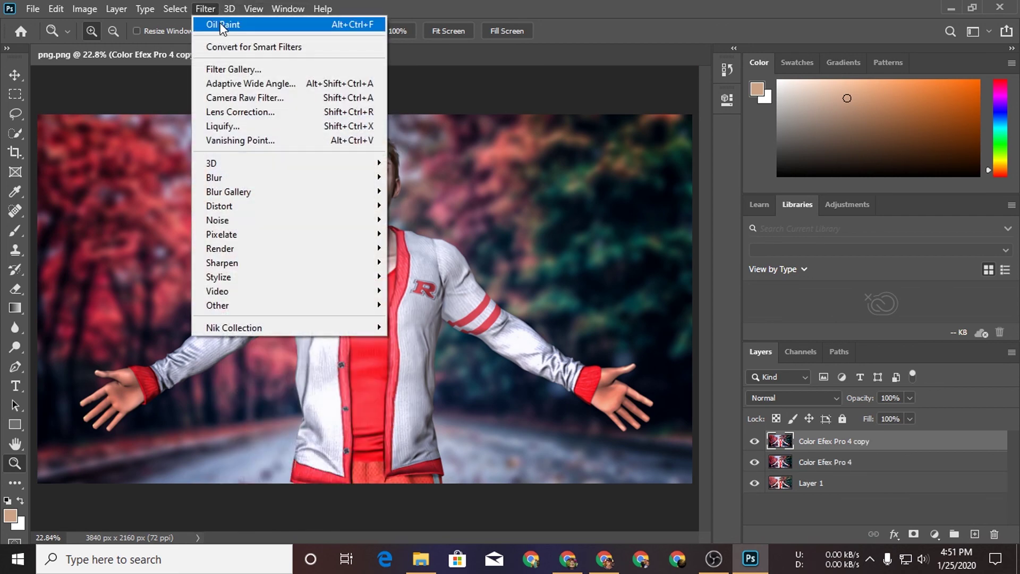
{"action": "left_click", "coordinate": [350, 23]}
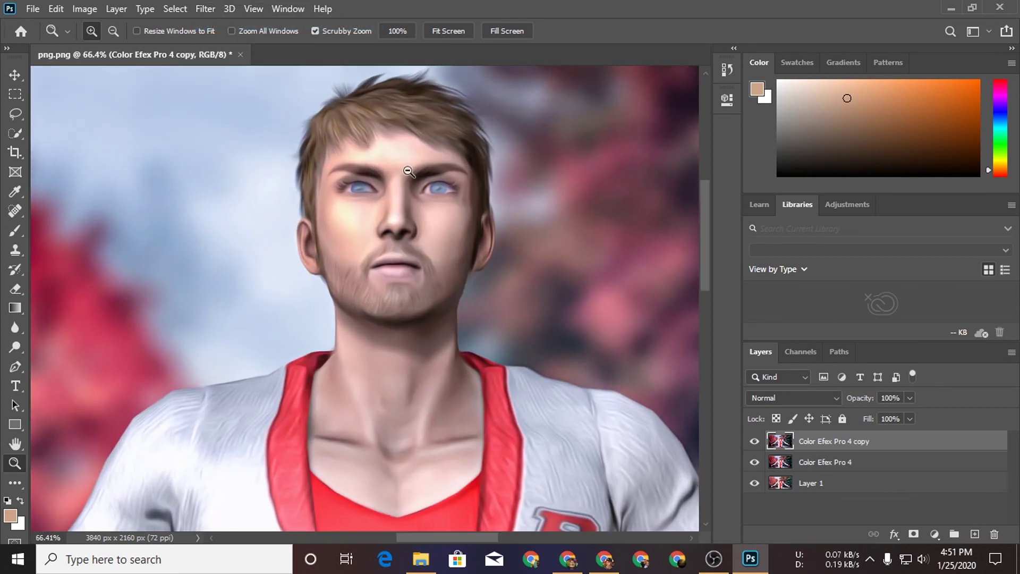
{"action": "left_click_drag", "start_coordinate": [354, 163], "coordinate": [430, 221]}
Erase the Oil Paint over both eyes with a size-20 eraser at 19% opacity.
{"action": "key", "text": "e"}
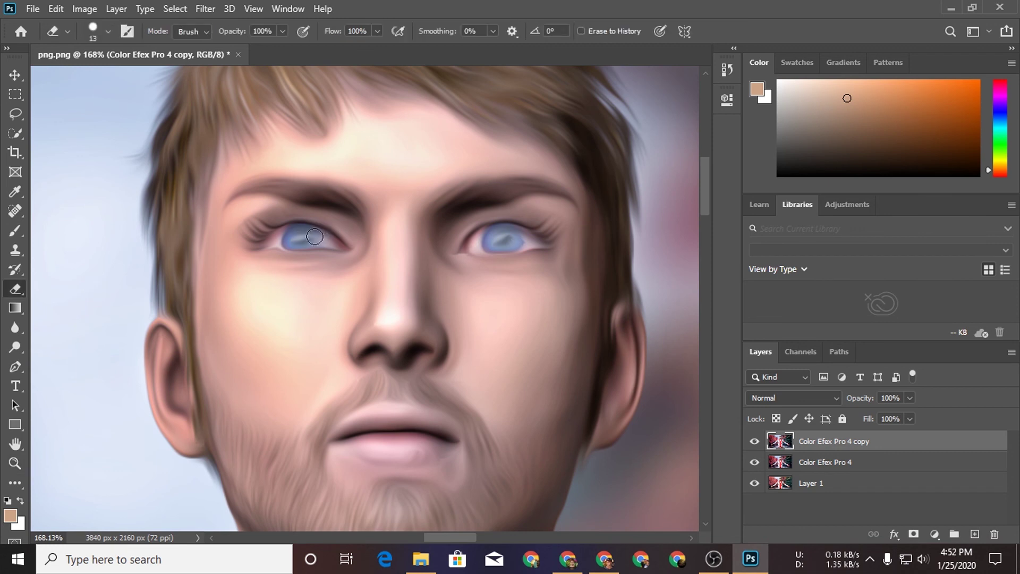
{"action": "key", "text": "bracketright"}
{"action": "left_click_drag", "start_coordinate": [314, 236], "coordinate": [306, 239]}
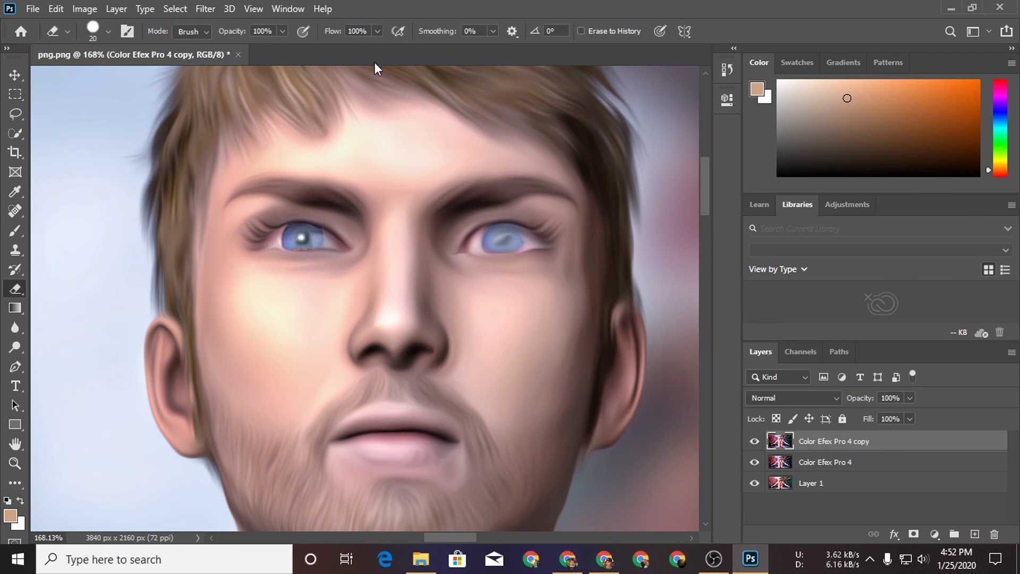
{"action": "key", "text": "ctrl+z"}
{"action": "left_click", "coordinate": [283, 31]}
{"action": "left_click_drag", "start_coordinate": [311, 229], "coordinate": [336, 247]}
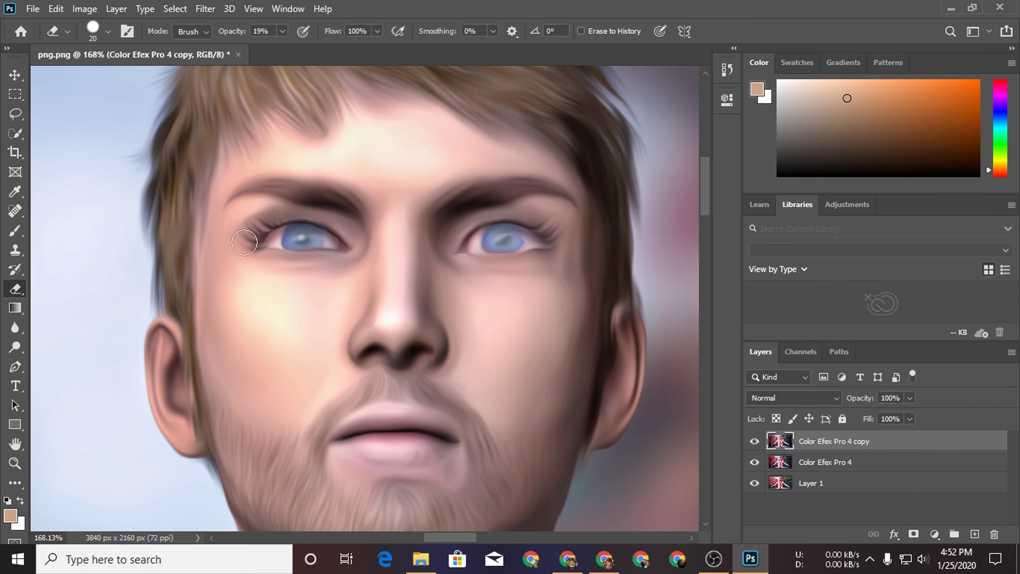
{"action": "left_click_drag", "start_coordinate": [512, 244], "coordinate": [485, 245]}
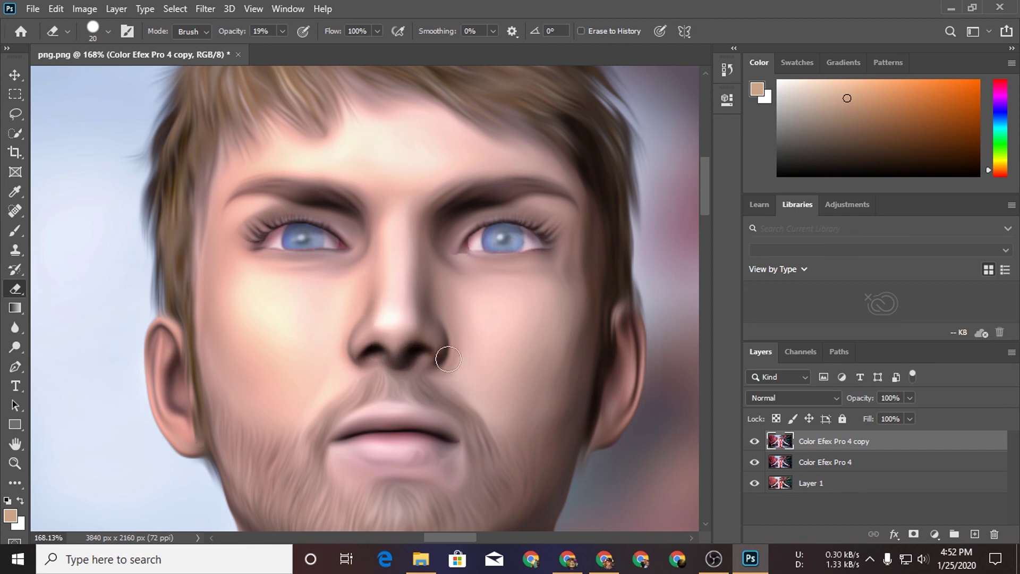
{"action": "key", "text": "z"}
{"action": "left_click_drag", "start_coordinate": [443, 263], "coordinate": [452, 278]}
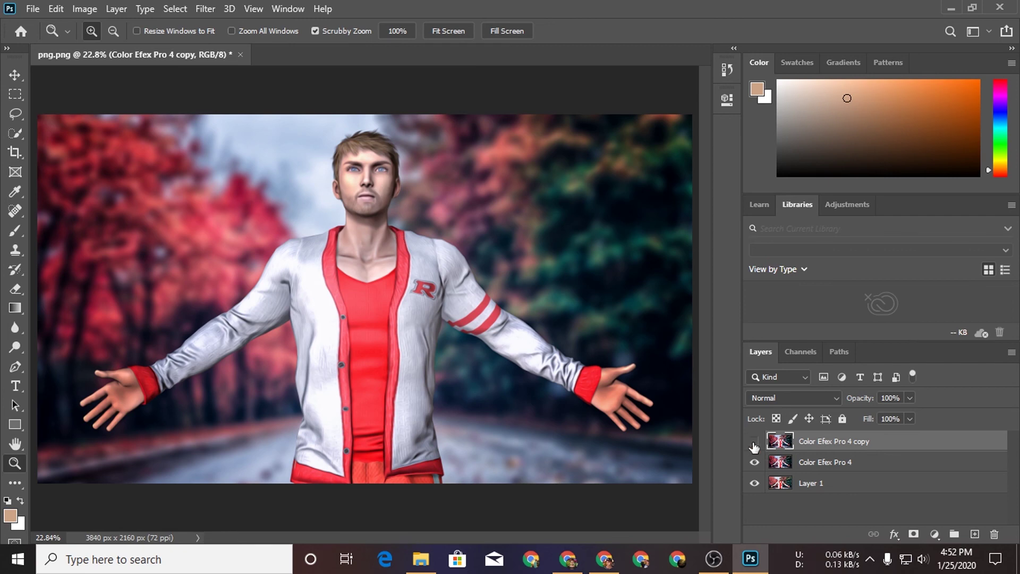
Toggle the top layer and zoom on the face to compare, then fit the image.
{"action": "left_click", "coordinate": [754, 440]}
{"action": "left_click_drag", "start_coordinate": [421, 210], "coordinate": [440, 255]}
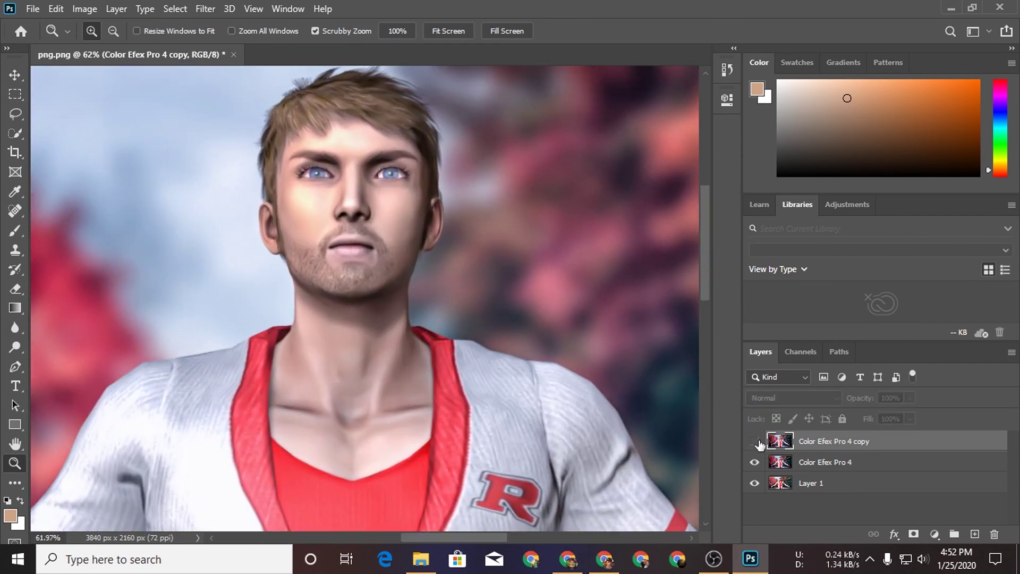
{"action": "right_click", "coordinate": [445, 257]}
{"action": "left_click", "coordinate": [456, 258]}
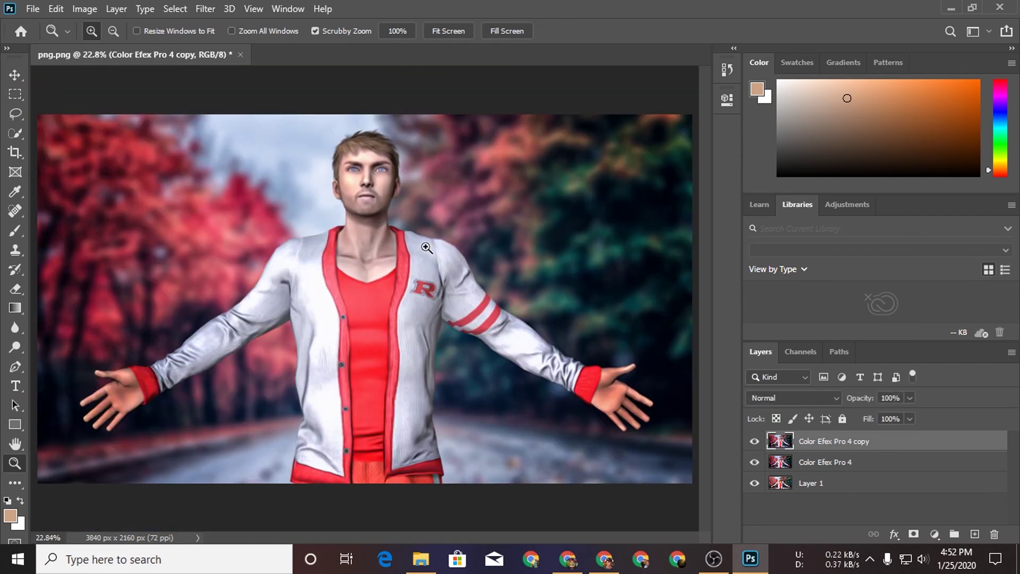
Start a Save As to the Desktop as JPEG, replacing the file name with 'my'.
{"action": "left_click", "coordinate": [33, 9]}
{"action": "left_click", "coordinate": [113, 189]}
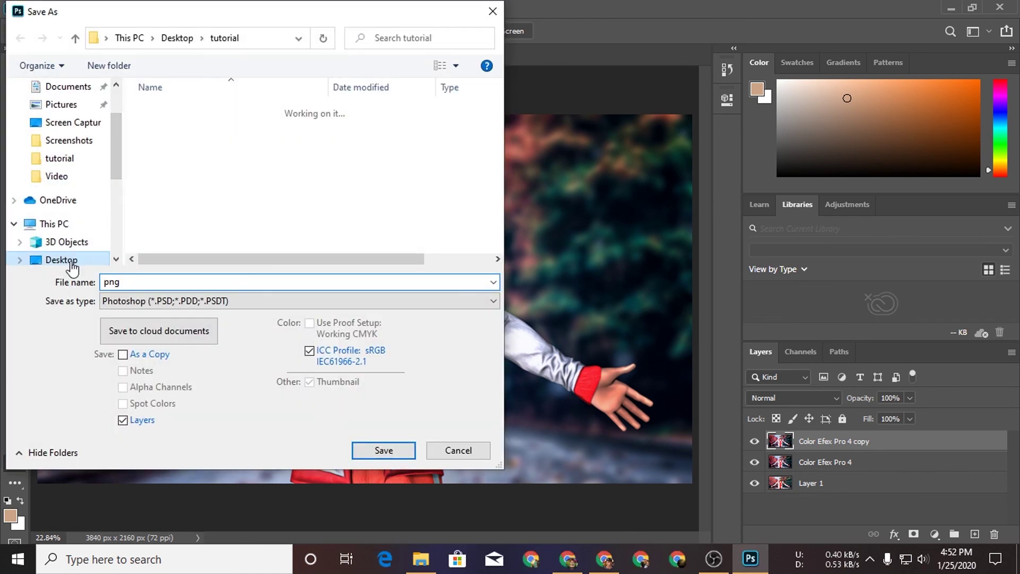
{"action": "left_click", "coordinate": [69, 260]}
{"action": "left_click", "coordinate": [182, 300]}
{"action": "left_click", "coordinate": [159, 420]}
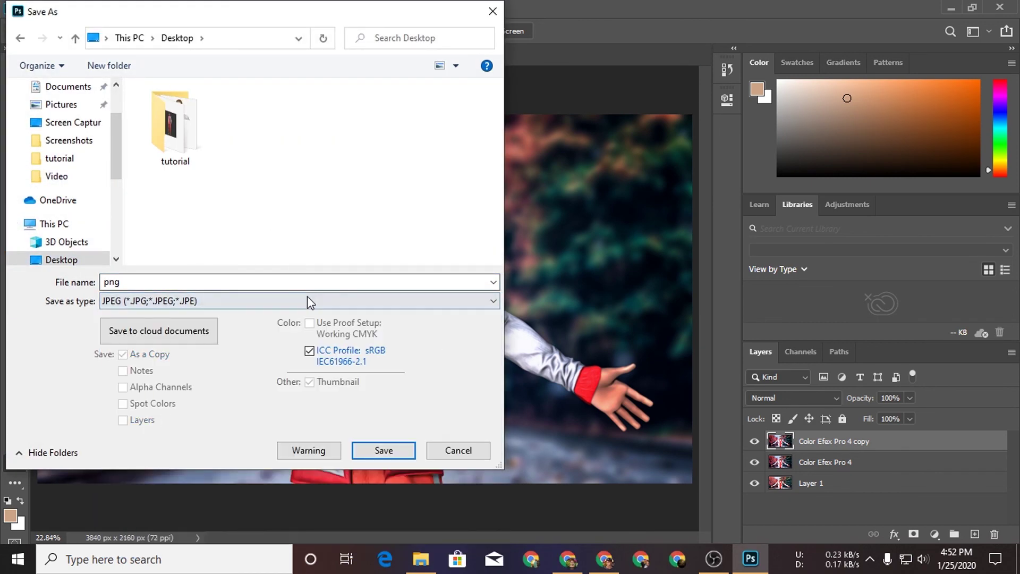
{"action": "double_click", "coordinate": [330, 277]}
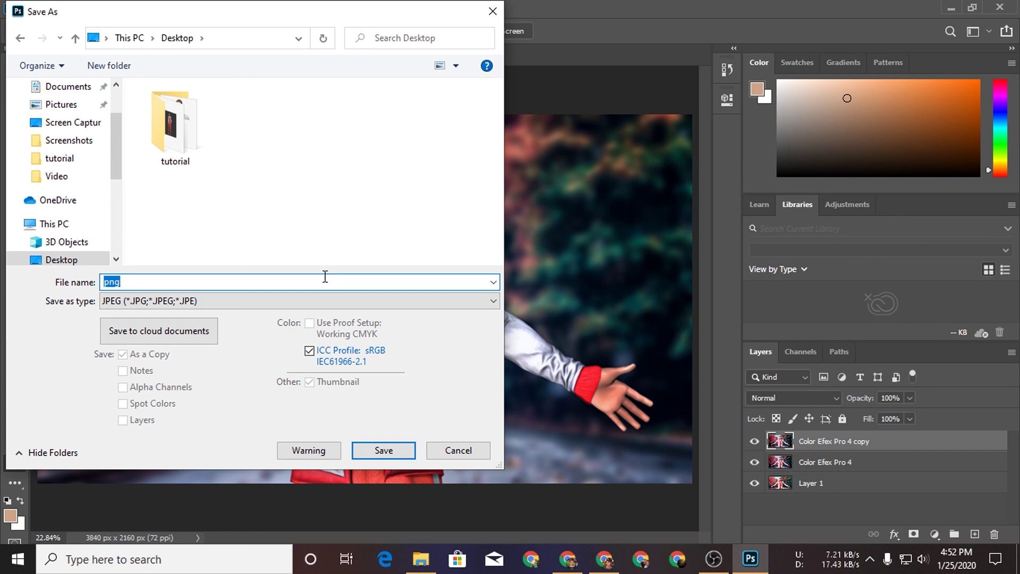
{"action": "type", "text": "my 3d anim"}
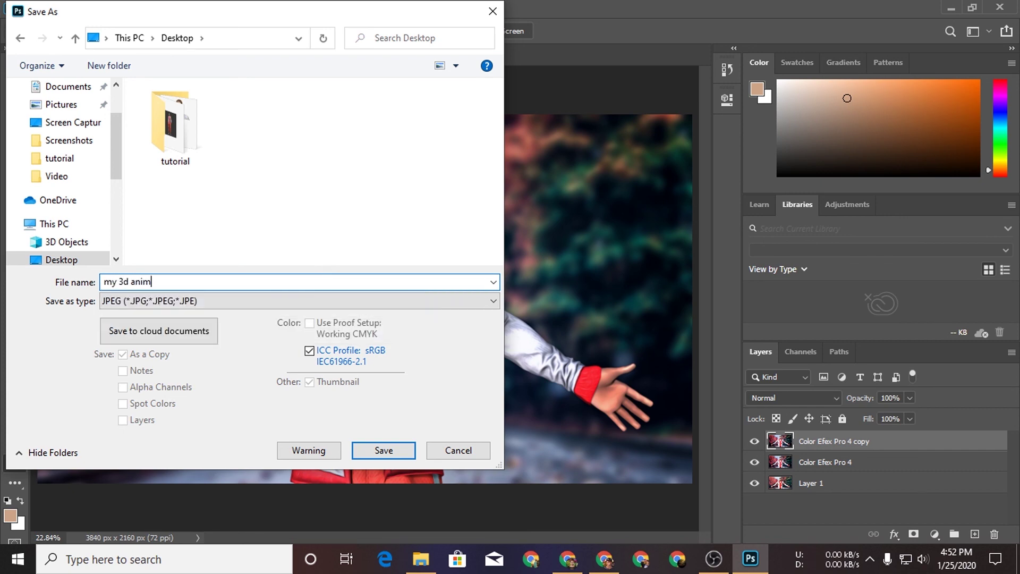